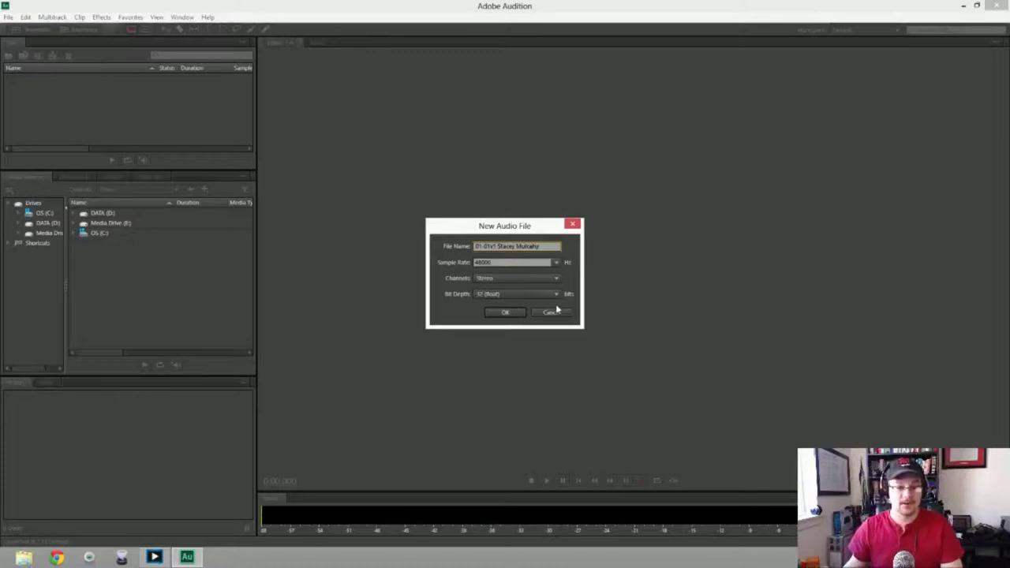
Create a new 48000 Hz stereo, 32-bit float audio file for the first take
{"action": "left_click", "coordinate": [505, 312]}
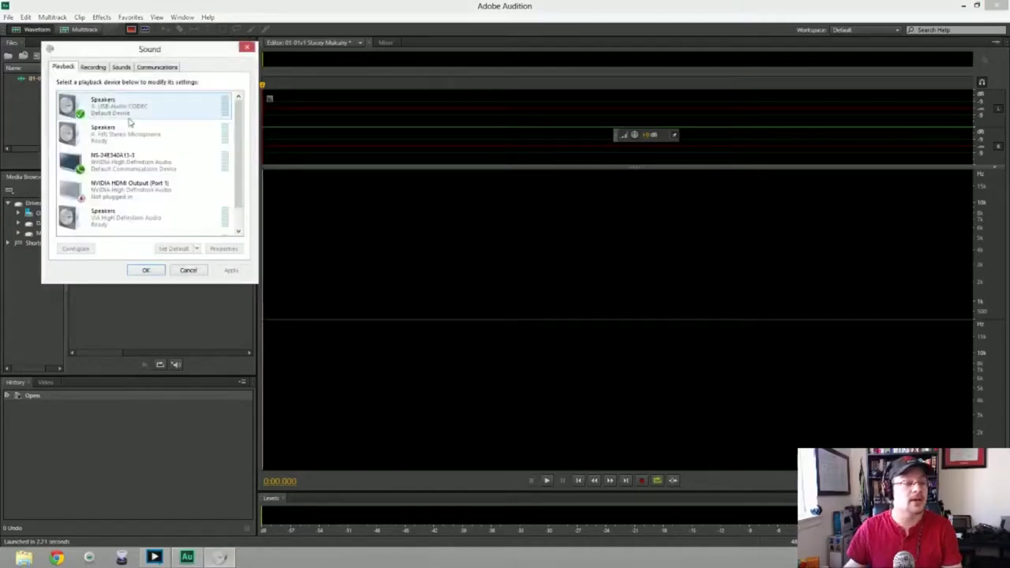
Set the Yeti Stereo Microphone as the default Windows recording device
{"action": "left_click", "coordinate": [151, 140]}
{"action": "left_click", "coordinate": [151, 140]}
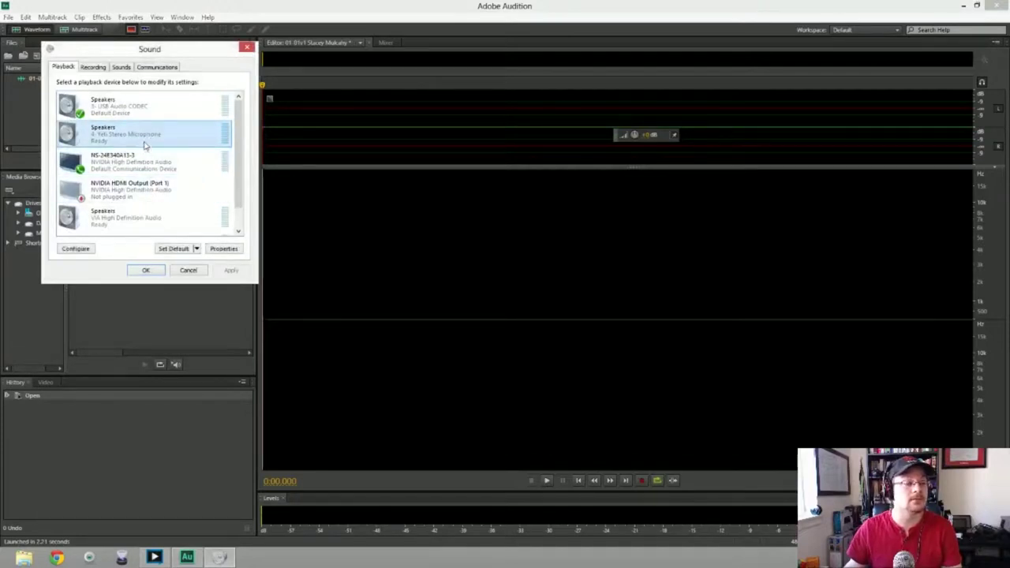
{"action": "left_click", "coordinate": [92, 67]}
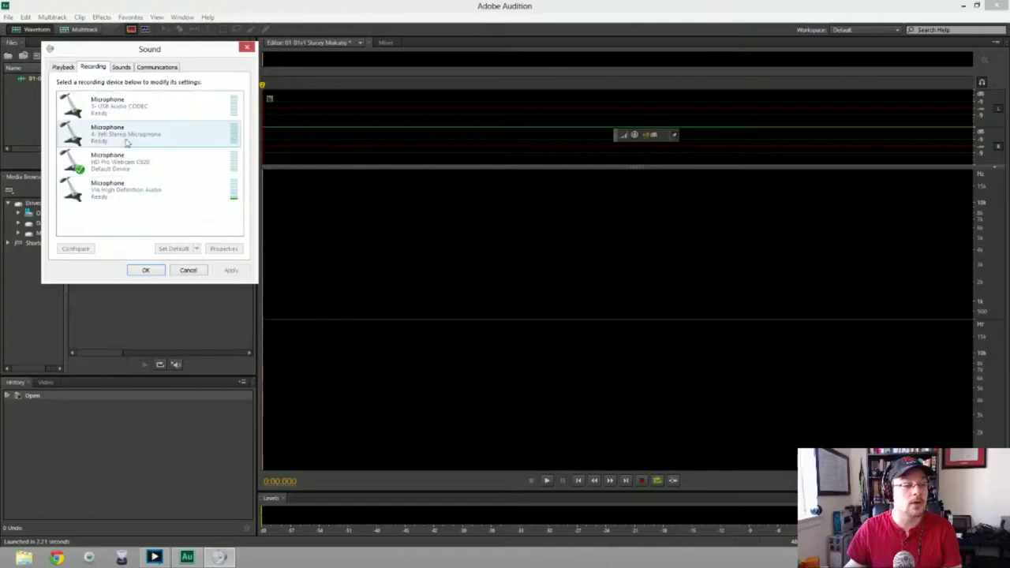
{"action": "left_click", "coordinate": [138, 141]}
{"action": "left_click", "coordinate": [176, 249]}
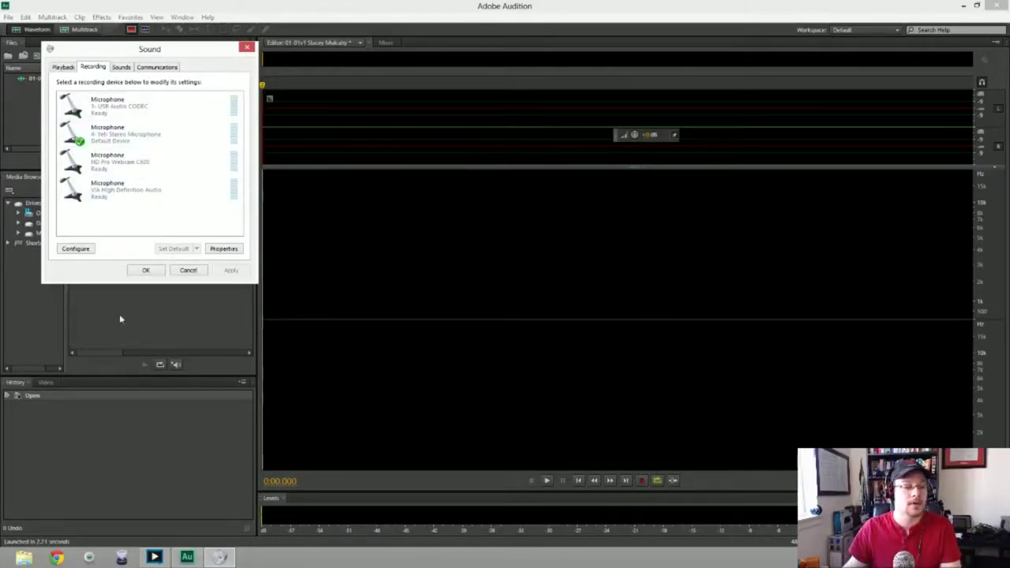
{"action": "left_click", "coordinate": [146, 271]}
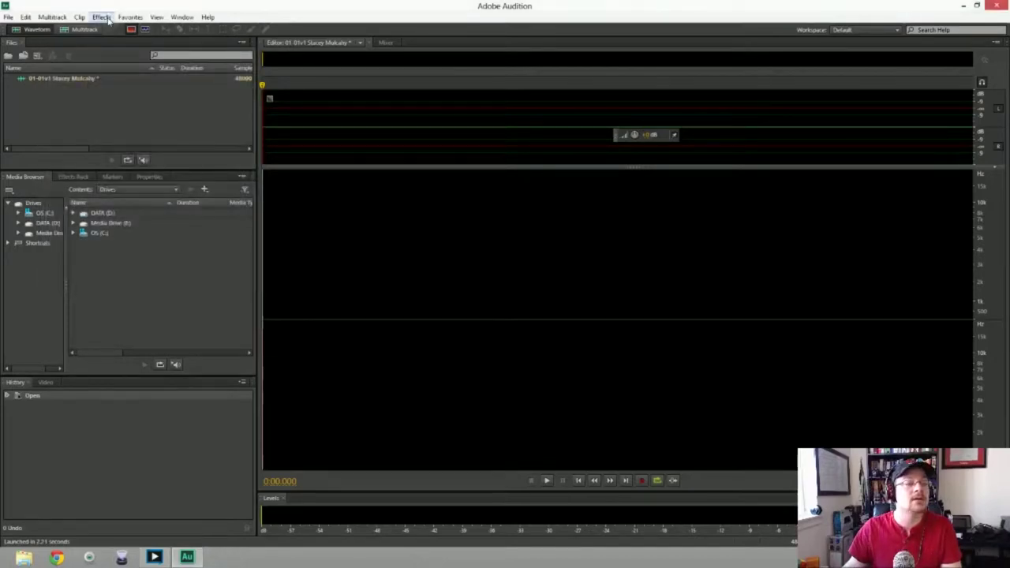
Confirm the Yeti is the default input in Audio Hardware preferences, then start recording
{"action": "left_click", "coordinate": [26, 16]}
{"action": "mouse_move", "coordinate": [150, 360]}
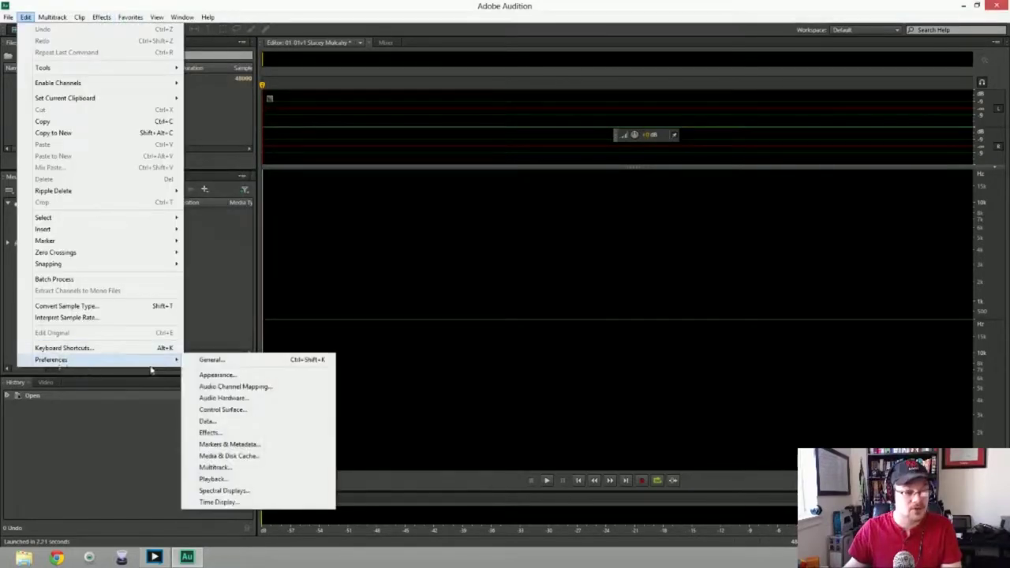
{"action": "left_click", "coordinate": [217, 399]}
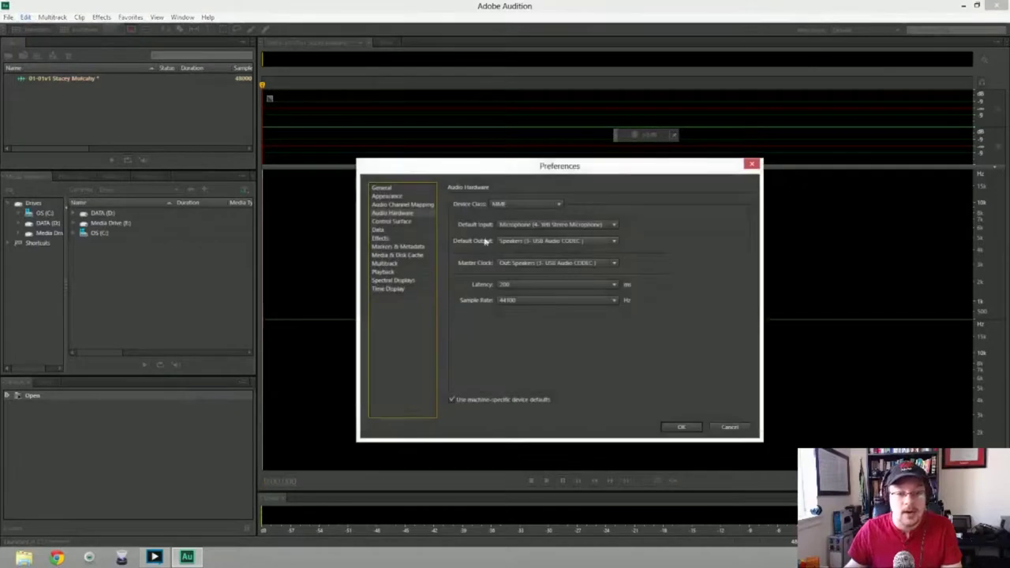
{"action": "left_click", "coordinate": [678, 426]}
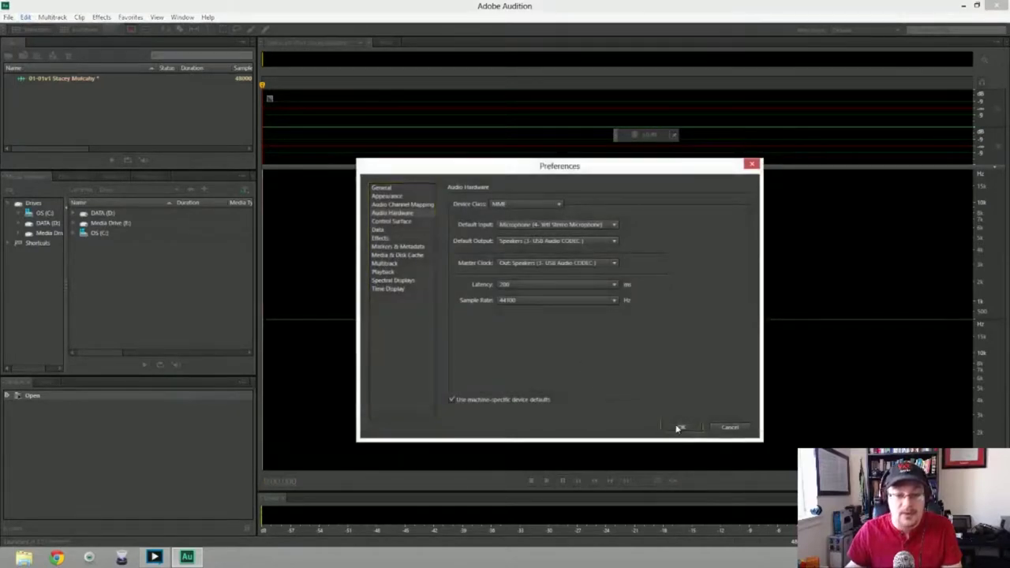
{"action": "key", "text": "shift+space"}
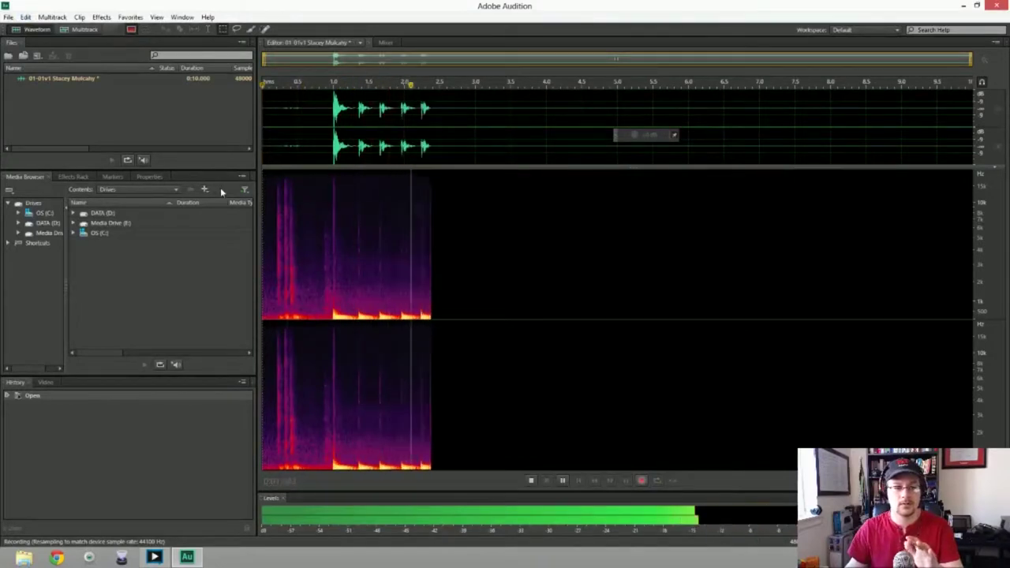
Stop and discard three trial takes, restarting the recording after each
{"action": "key", "text": "space"}
{"action": "key", "text": "ctrl+a"}
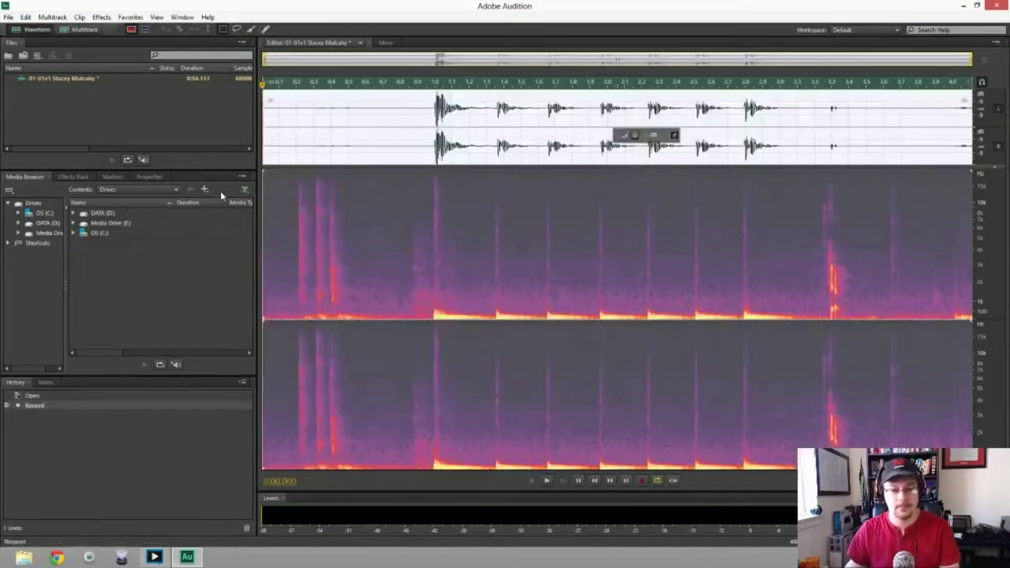
{"action": "key", "text": "Delete"}
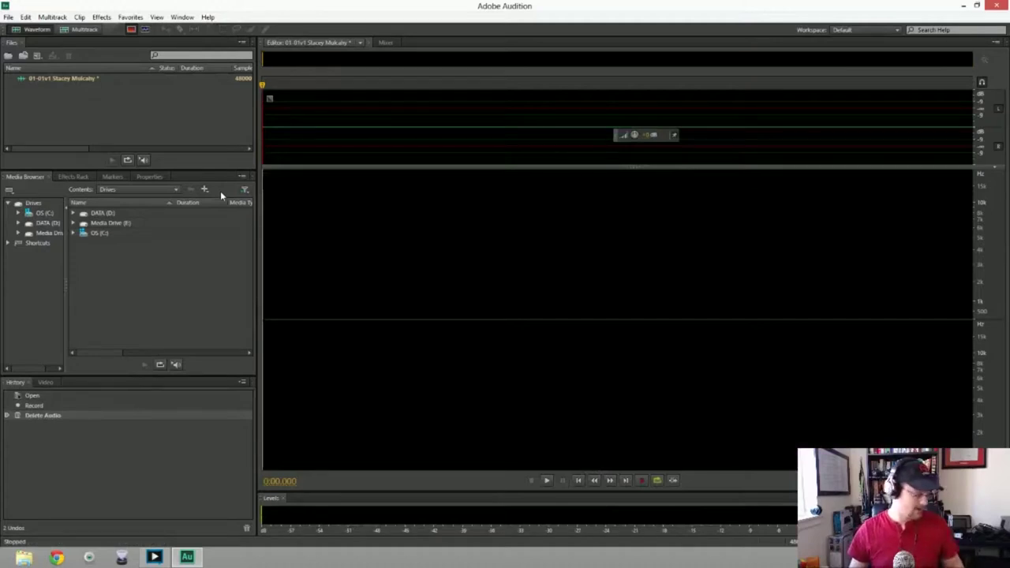
{"action": "key", "text": "shift+space"}
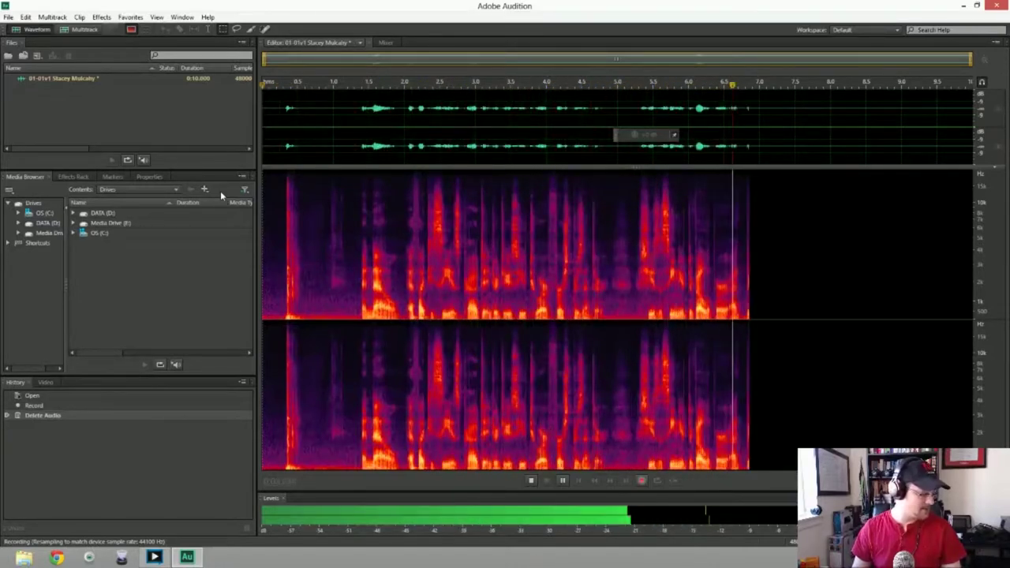
{"action": "key", "text": "space"}
{"action": "key", "text": "ctrl+a"}
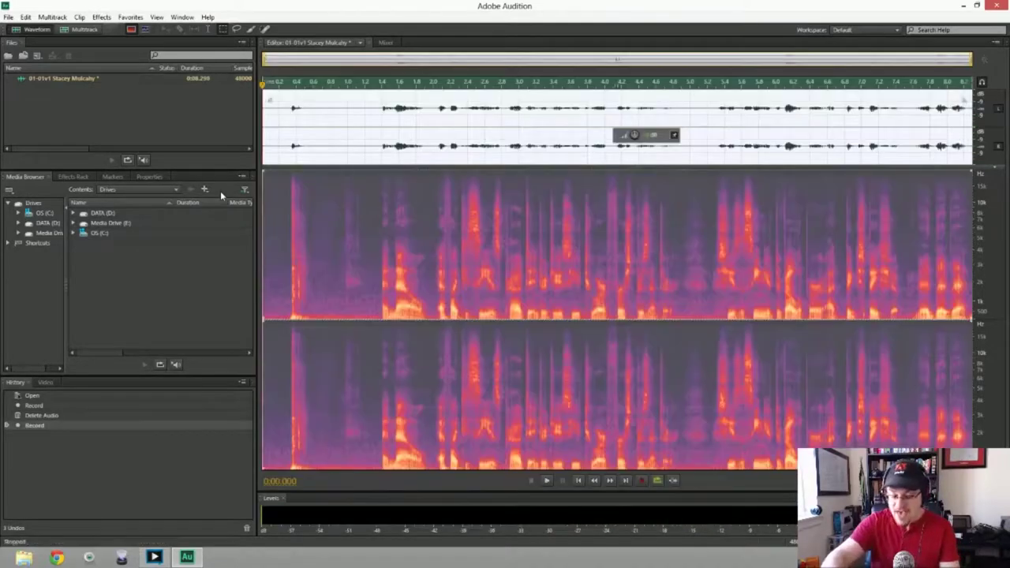
{"action": "key", "text": "Delete"}
{"action": "key", "text": "shift+space"}
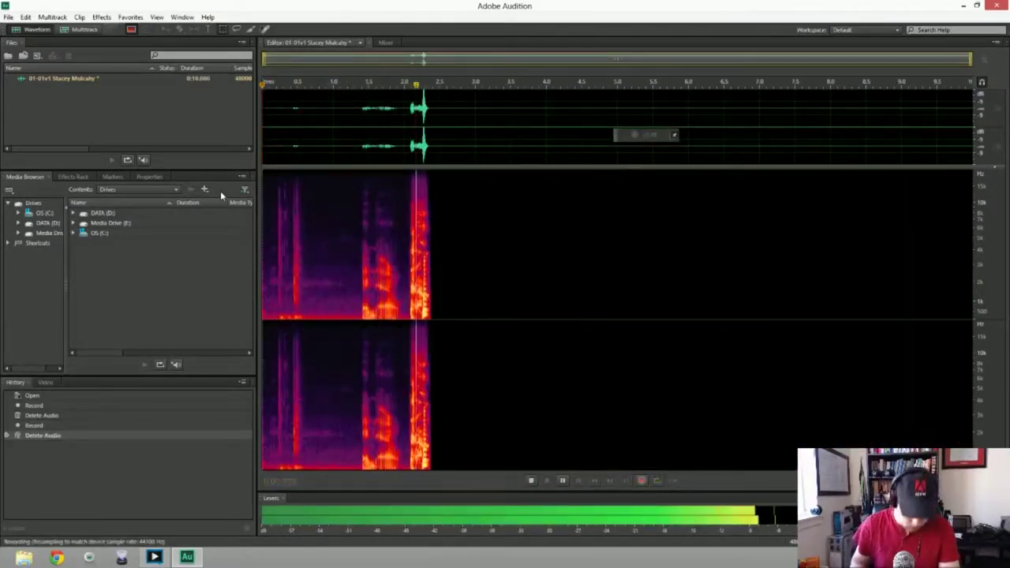
{"action": "key", "text": "space"}
{"action": "key", "text": "ctrl+a"}
{"action": "key", "text": "Delete"}
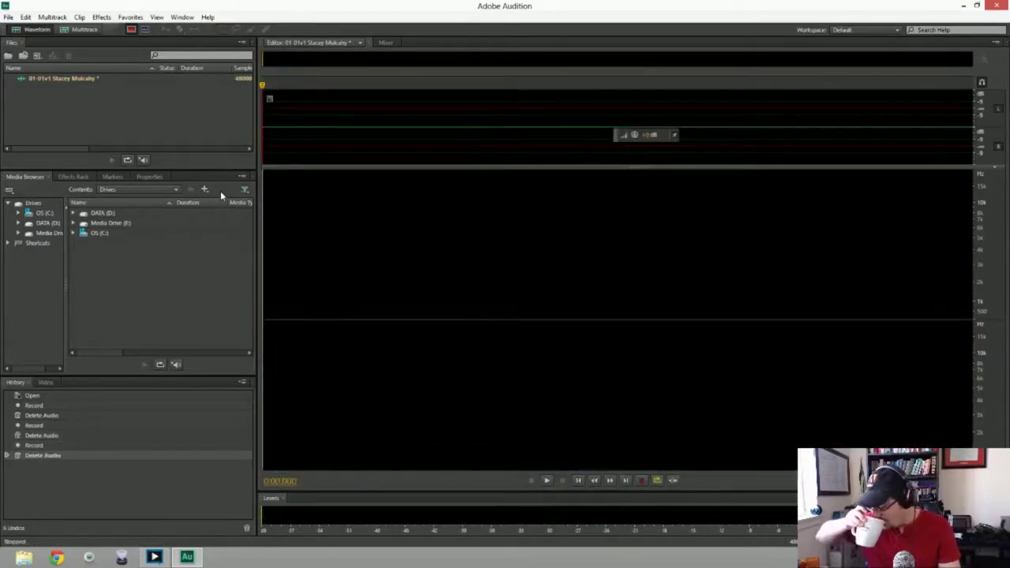
{"action": "key", "text": "shift+space"}
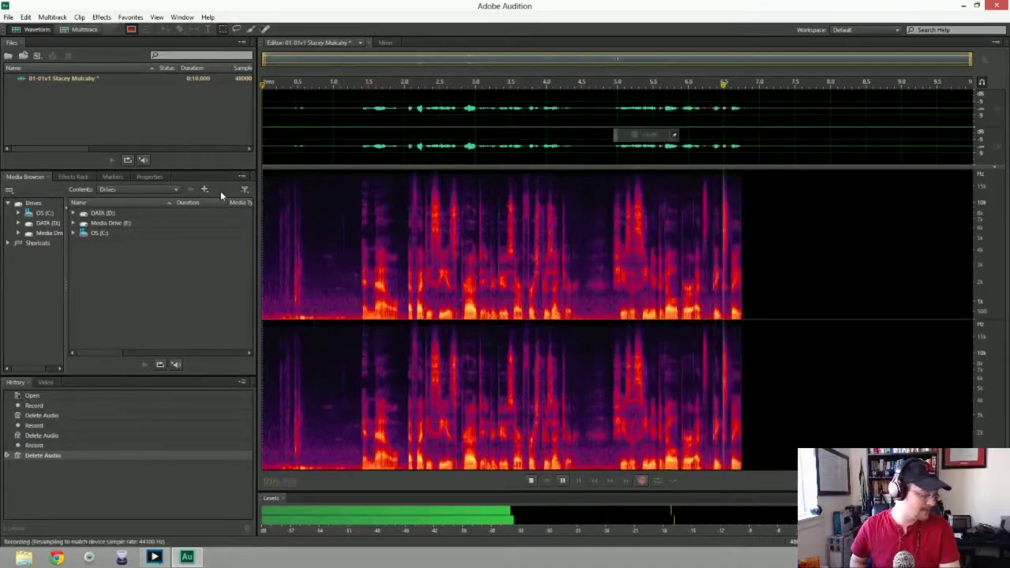
Discard four more trial takes and begin recording a fresh take
{"action": "key", "text": "space"}
{"action": "key", "text": "ctrl+a"}
{"action": "key", "text": "Delete"}
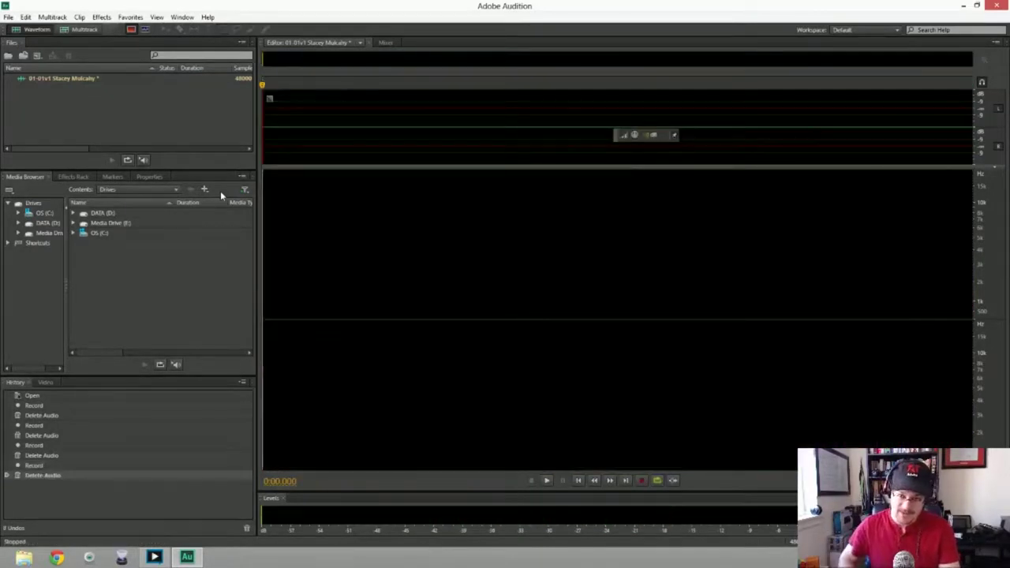
{"action": "key", "text": "shift+space"}
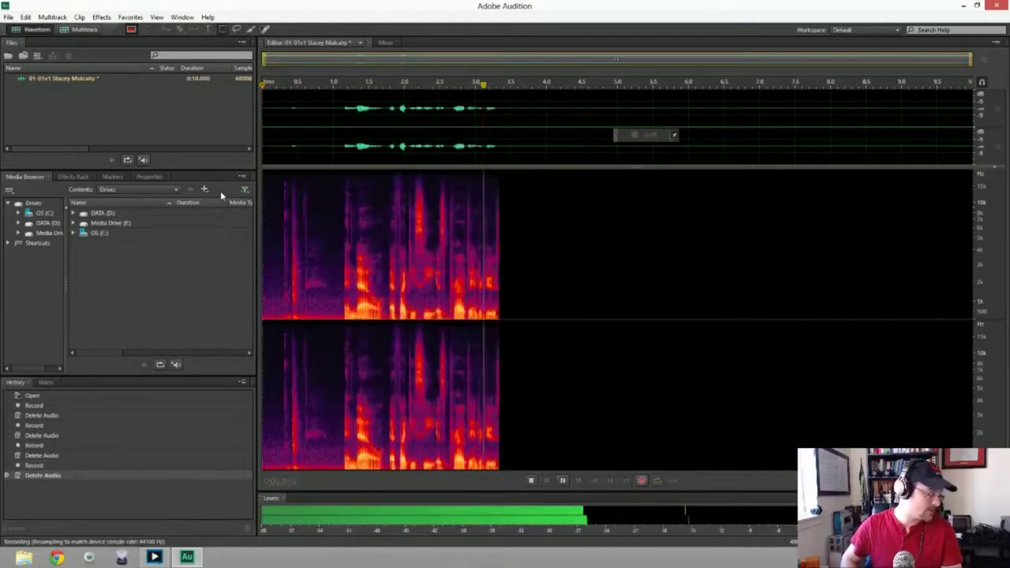
{"action": "key", "text": "space"}
{"action": "key", "text": "ctrl+a"}
{"action": "key", "text": "Delete"}
{"action": "key", "text": "shift+space"}
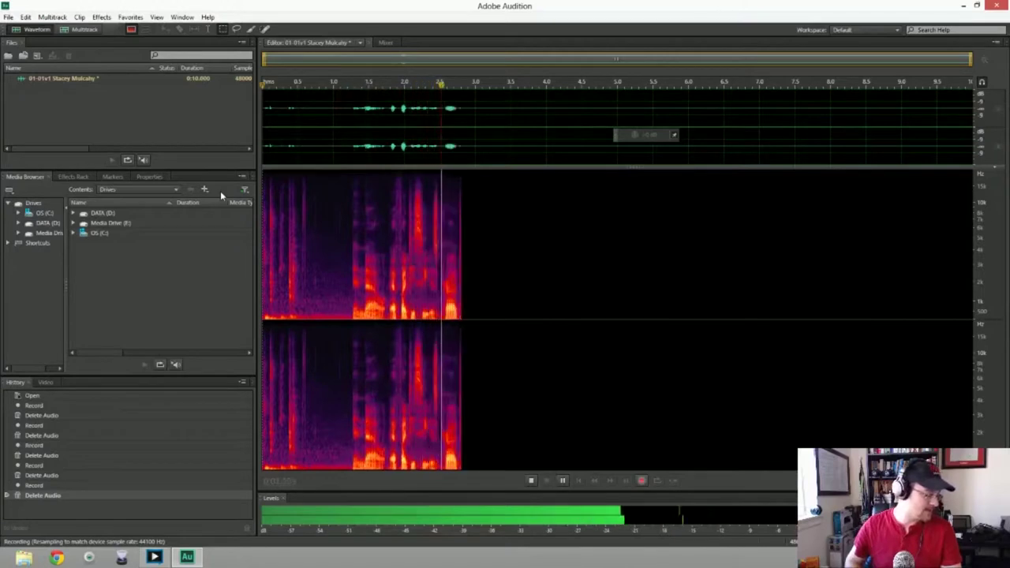
{"action": "key", "text": "space"}
{"action": "key", "text": "ctrl+a"}
{"action": "key", "text": "Delete"}
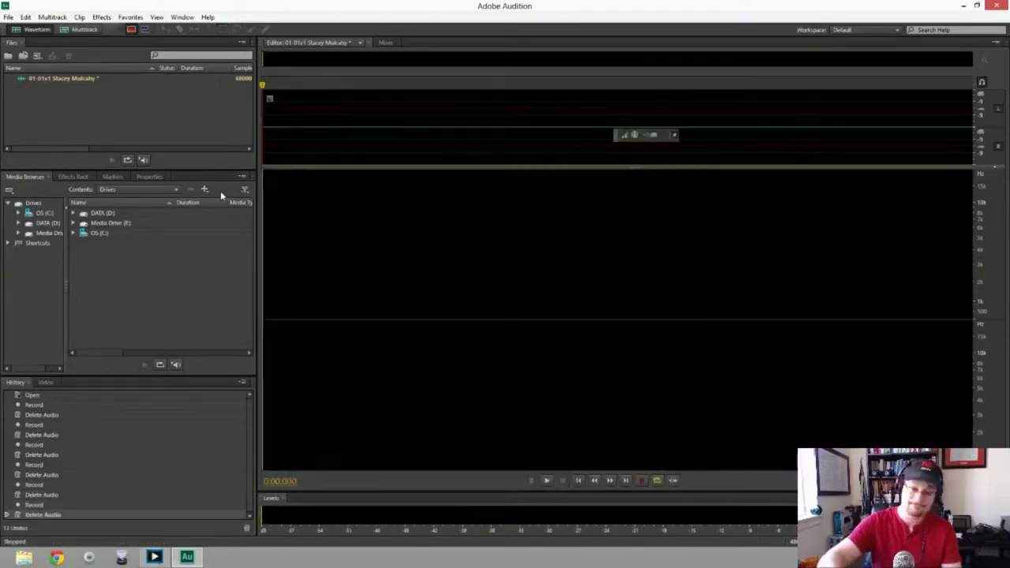
{"action": "key", "text": "shift+space"}
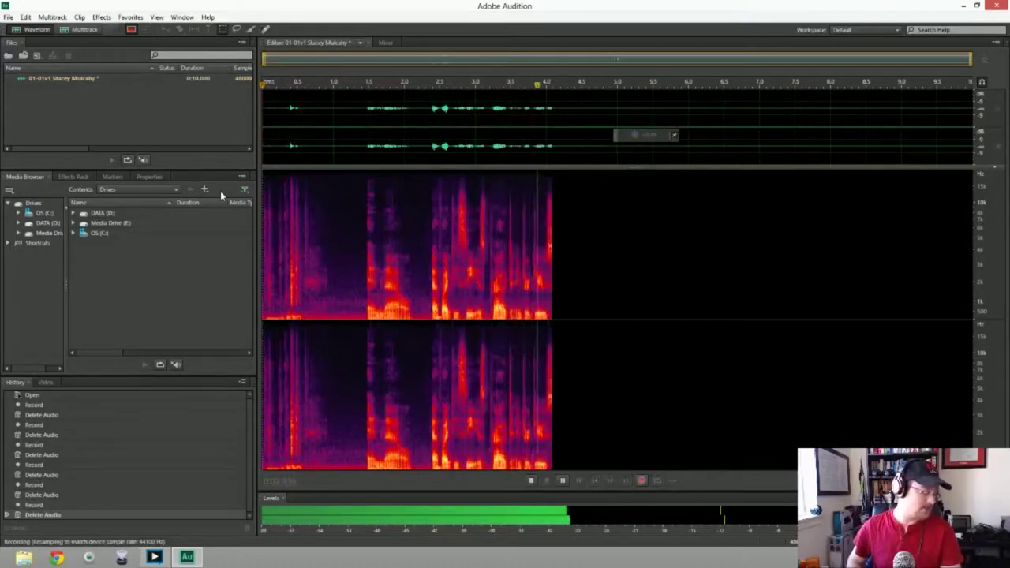
{"action": "key", "text": "space"}
{"action": "key", "text": "ctrl+a"}
{"action": "key", "text": "Delete"}
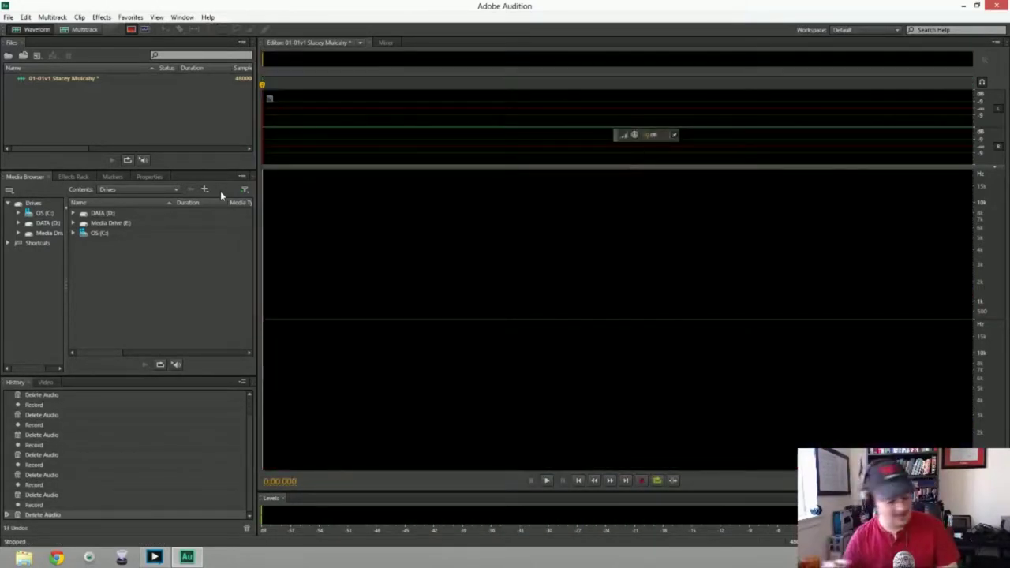
{"action": "key", "text": "shift+space"}
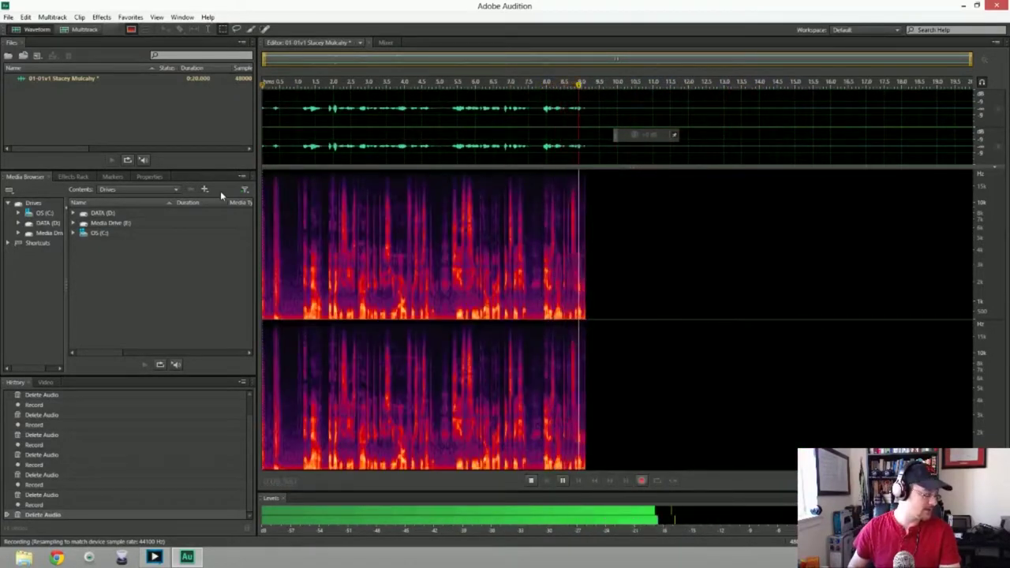
Delete the current take, then record and discard two more roughly ten-second retakes
{"action": "key", "text": "space"}
{"action": "key", "text": "ctrl+a"}
{"action": "key", "text": "Delete"}
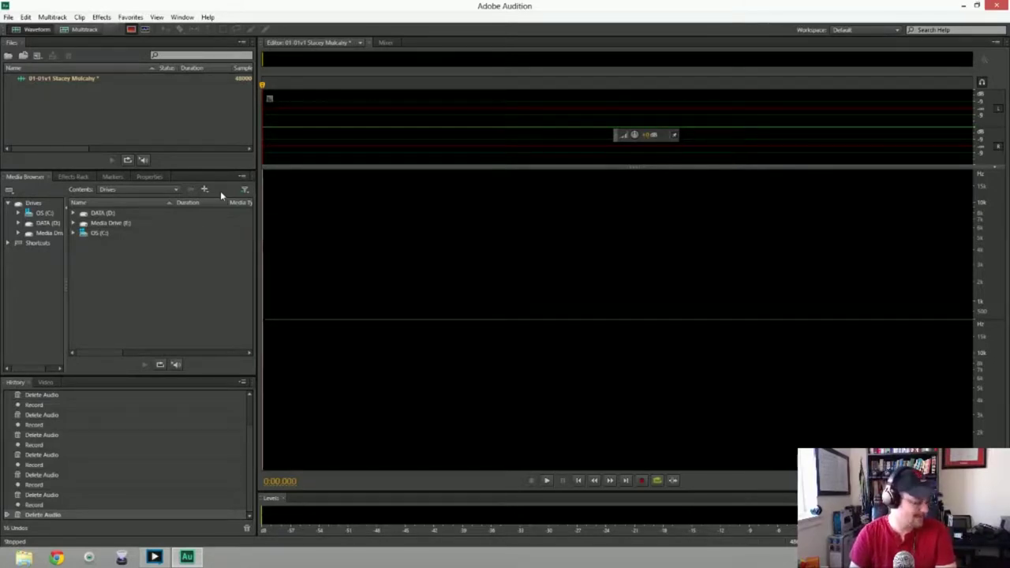
{"action": "key", "text": "shift+space"}
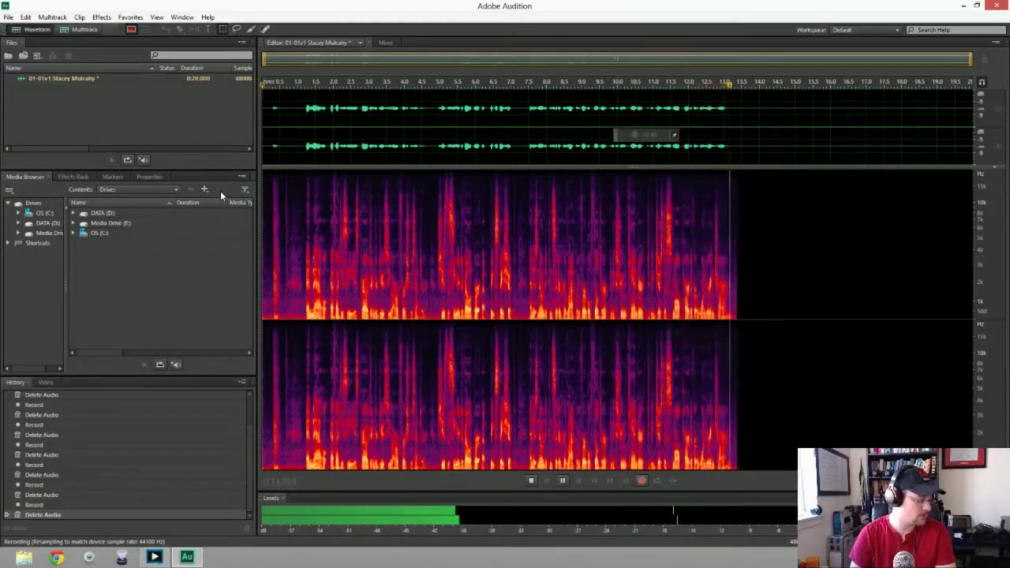
{"action": "key", "text": "space"}
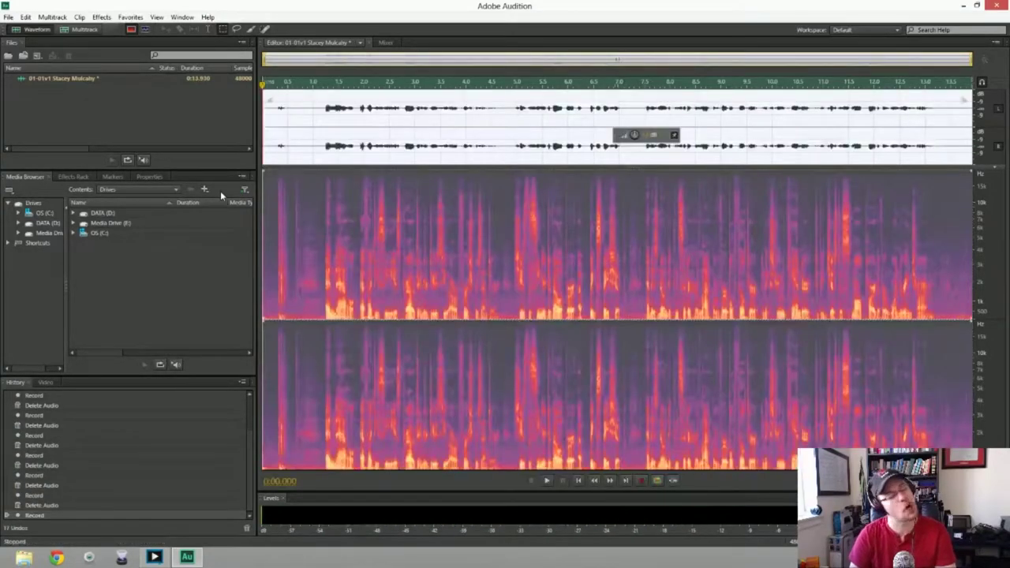
{"action": "key", "text": "ctrl+a"}
{"action": "key", "text": "Delete"}
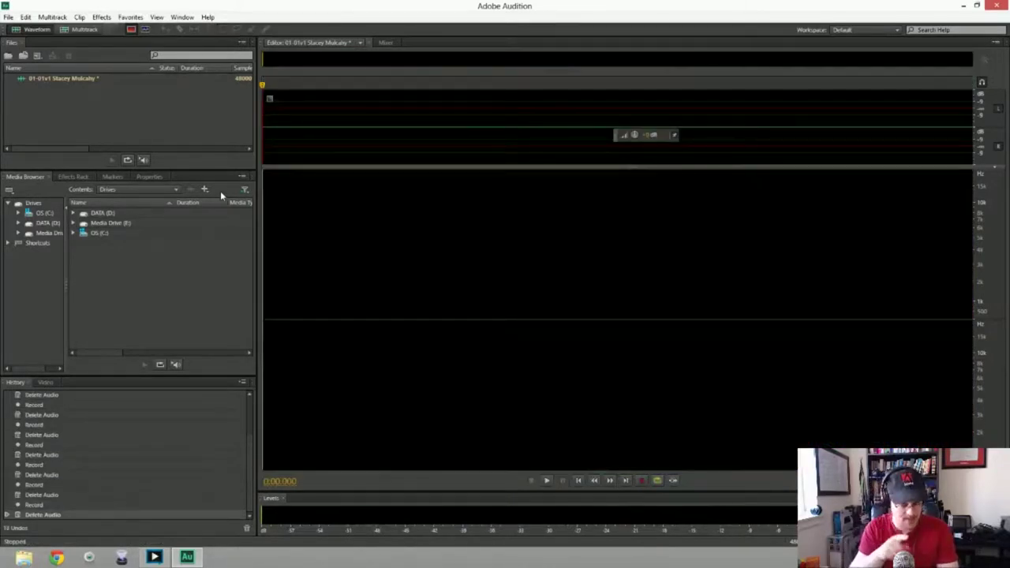
{"action": "key", "text": "shift+space"}
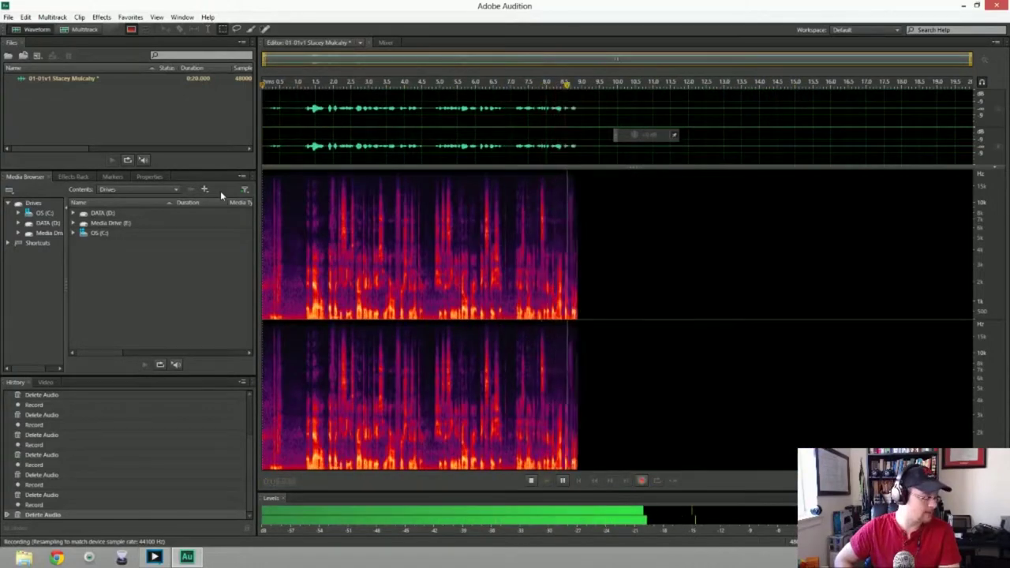
{"action": "key", "text": "space"}
{"action": "key", "text": "Delete"}
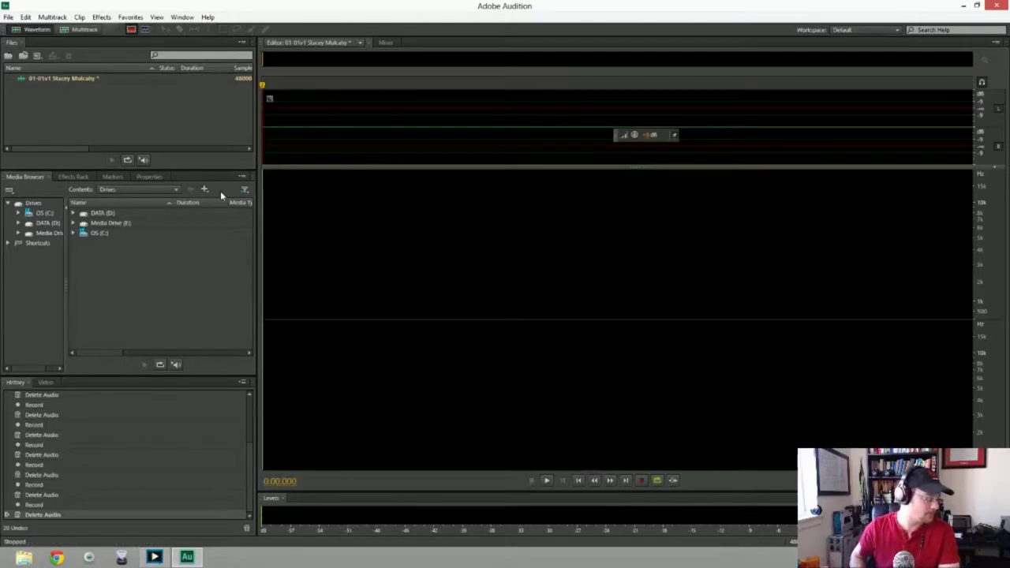
Record and discard three false-start takes
{"action": "key", "text": "shift+space"}
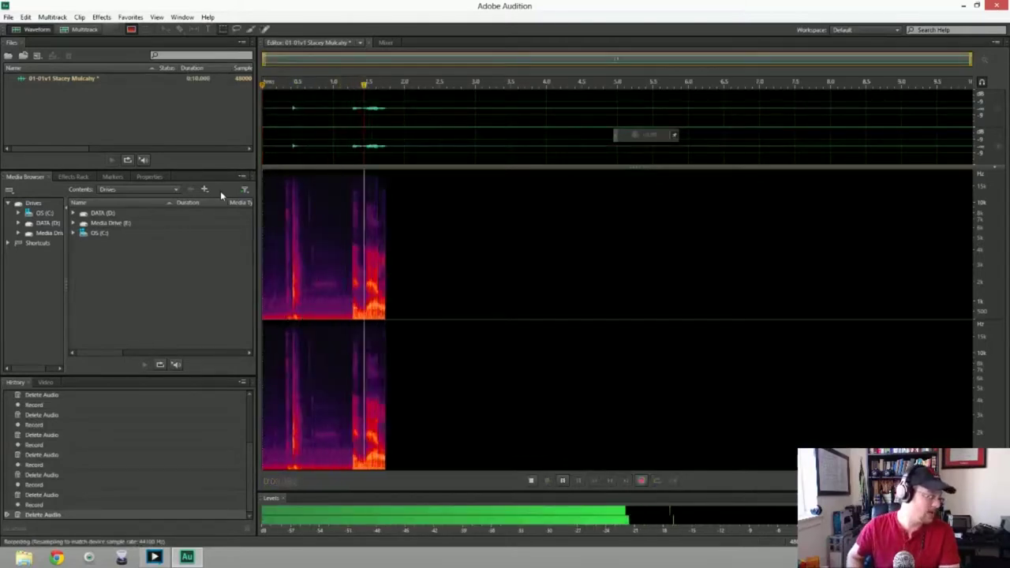
{"action": "key", "text": "space"}
{"action": "key", "text": "Delete"}
{"action": "key", "text": "shift+space"}
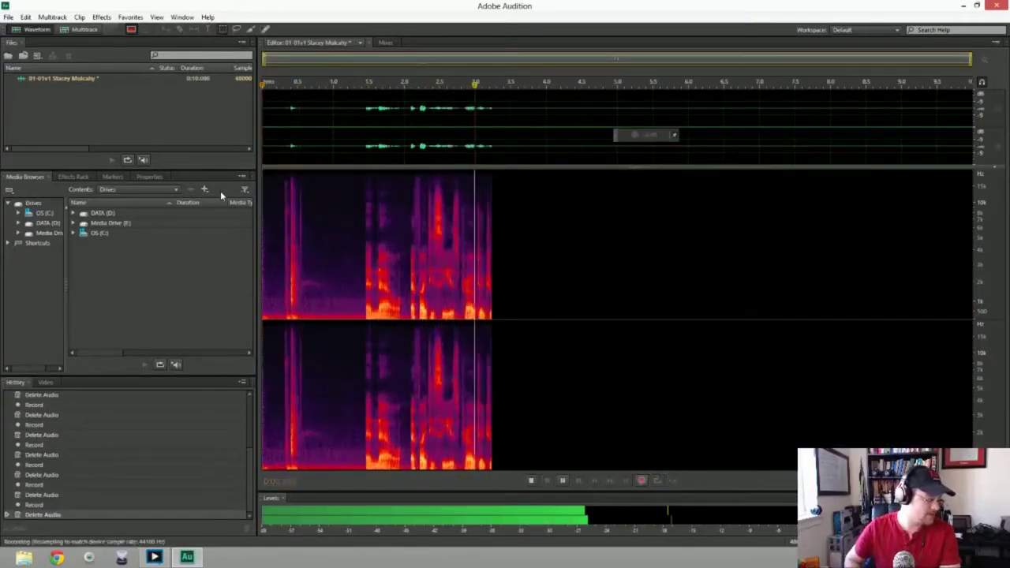
{"action": "key", "text": "space"}
{"action": "key", "text": "Delete"}
{"action": "key", "text": "shift+space"}
{"action": "key", "text": "space"}
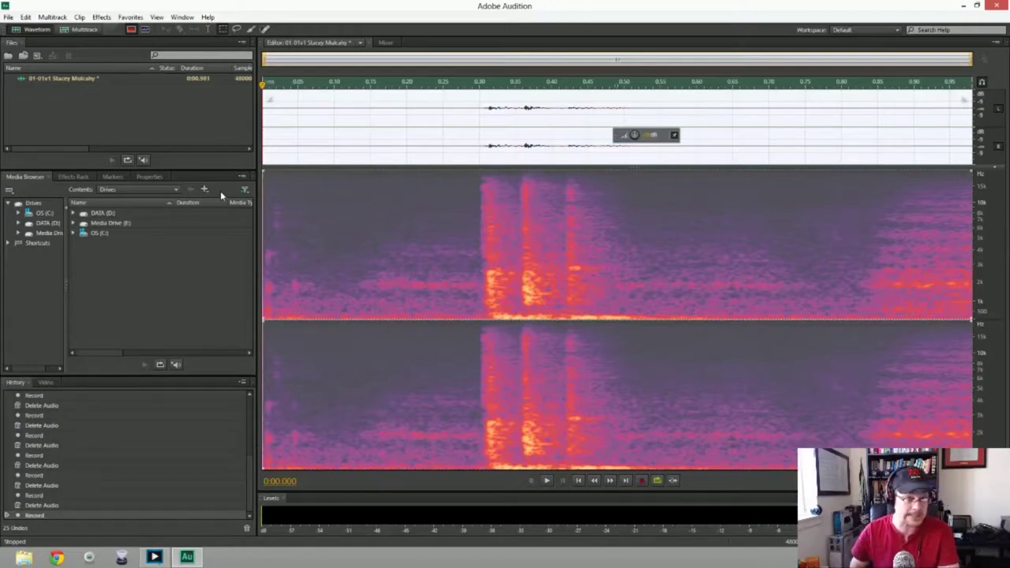
{"action": "key", "text": "ctrl+a"}
{"action": "key", "text": "Delete"}
Discard three more flawed takes and record a complete take of about 15 seconds
{"action": "key", "text": "shift+space"}
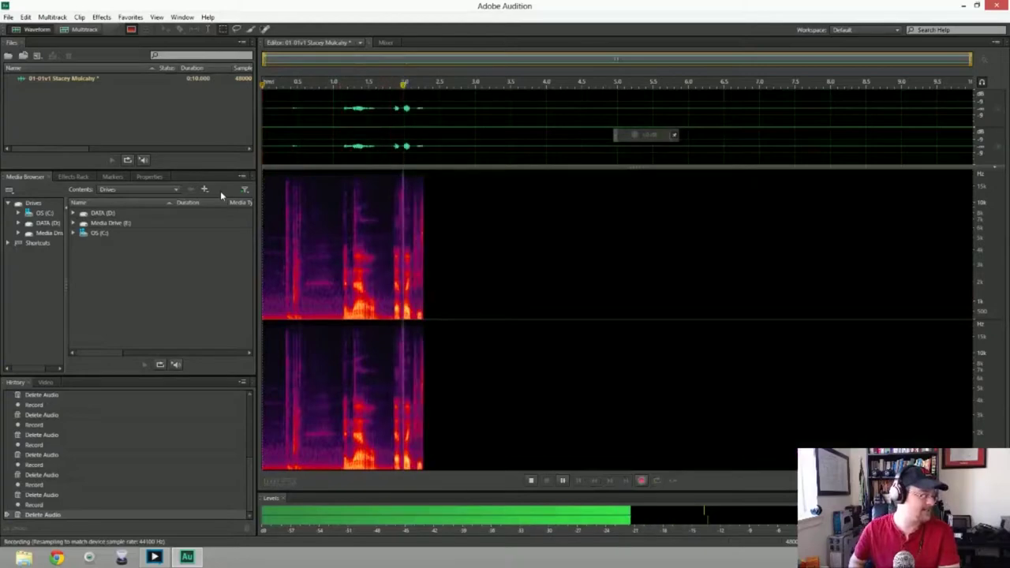
{"action": "key", "text": "space"}
{"action": "key", "text": "ctrl+a"}
{"action": "key", "text": "Delete"}
{"action": "key", "text": "shift+space"}
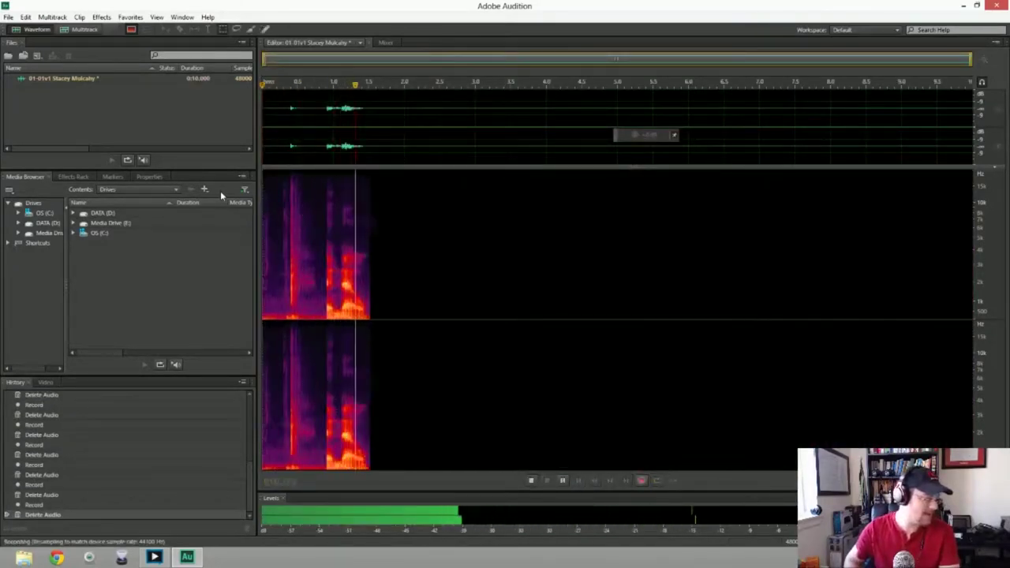
{"action": "key", "text": "space"}
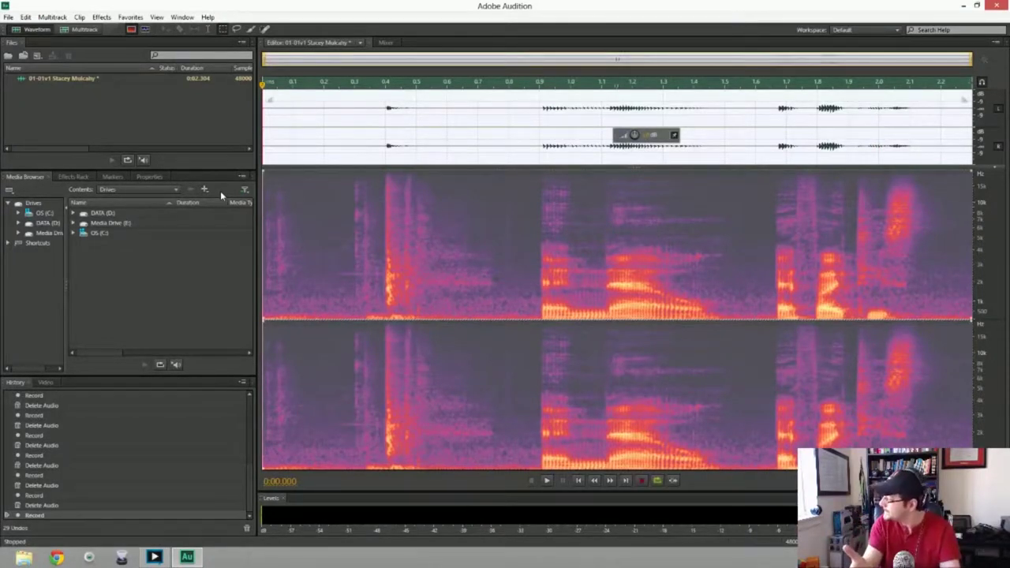
{"action": "key", "text": "Delete"}
{"action": "key", "text": "shift+space"}
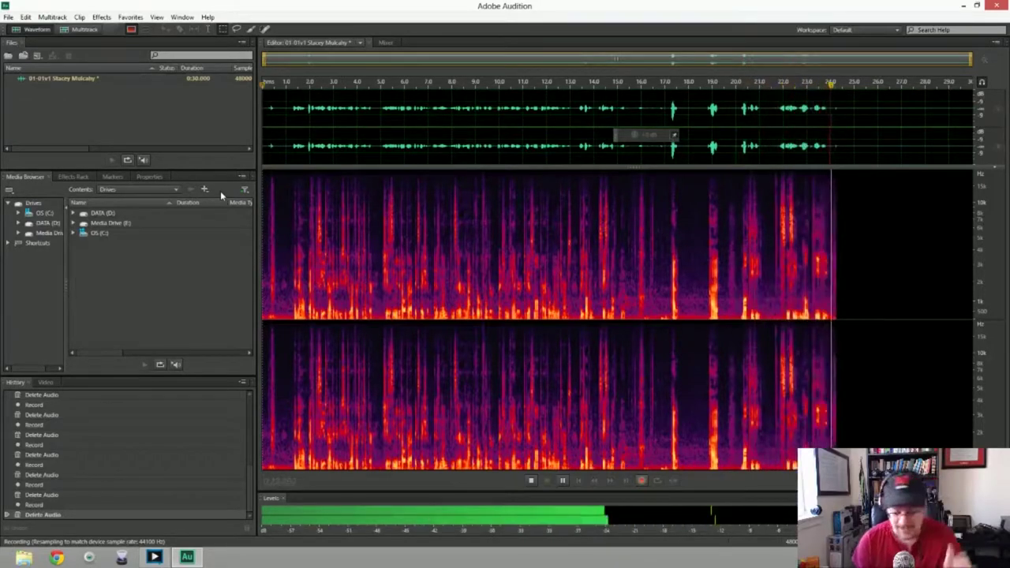
{"action": "key", "text": "space"}
{"action": "key", "text": "Delete"}
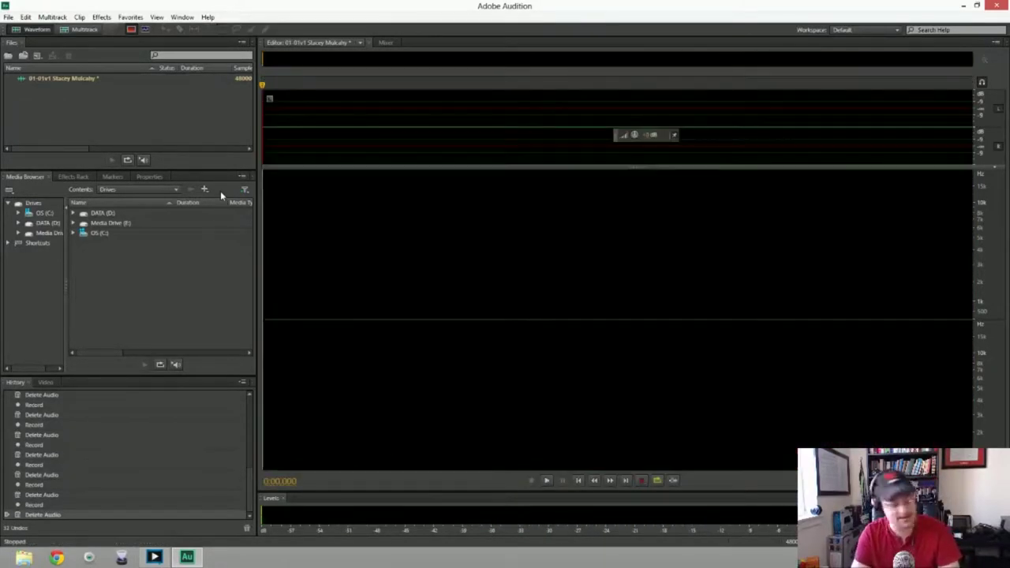
{"action": "key", "text": "shift+space"}
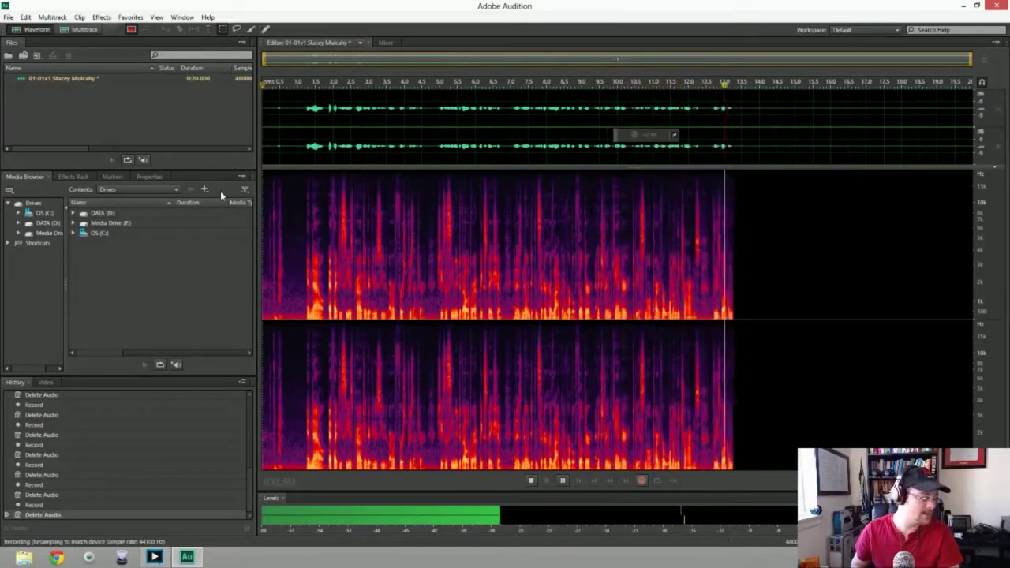
{"action": "key", "text": "space"}
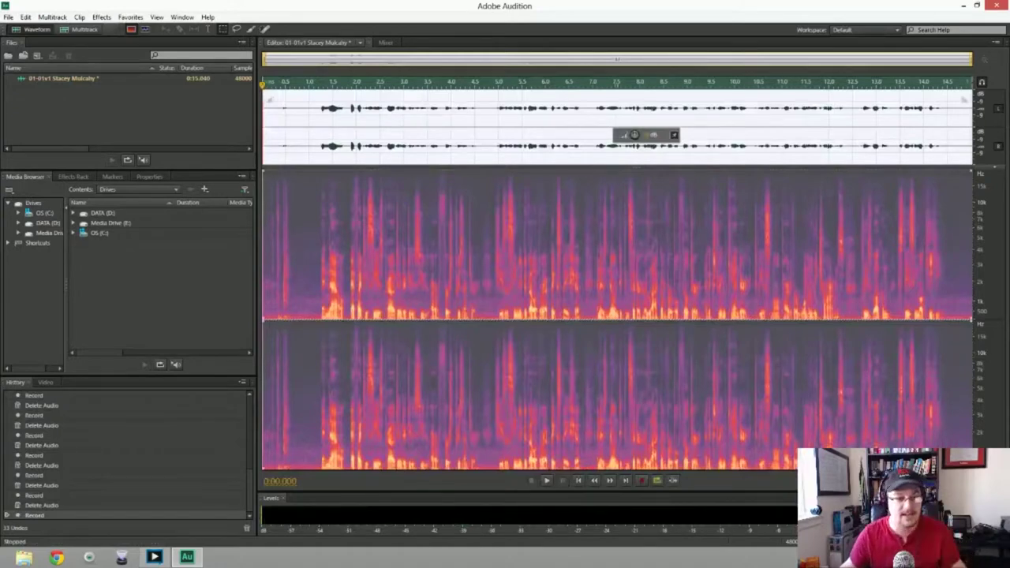
Trim the silent first 0.6 s and apply Noise Reduction to the whole take
{"action": "left_click_drag", "start_coordinate": [263, 236], "coordinate": [290, 237]}
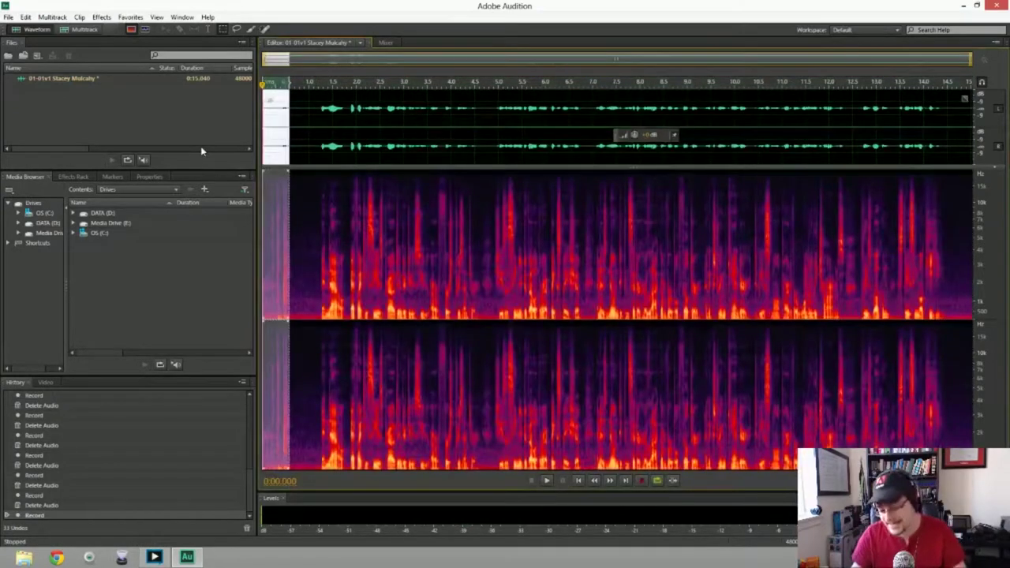
{"action": "key", "text": "Delete"}
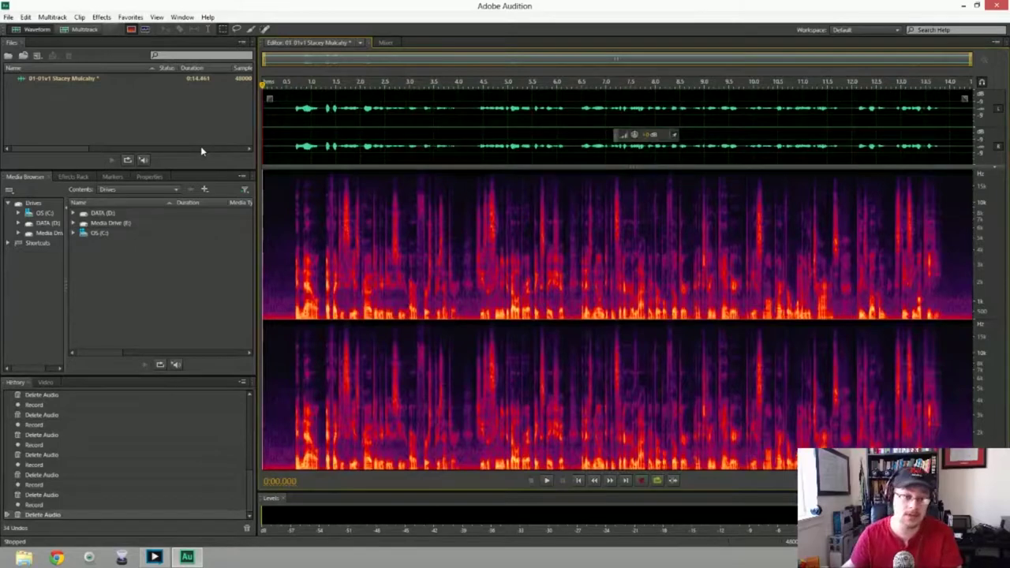
{"action": "left_click_drag", "start_coordinate": [262, 237], "coordinate": [291, 237]}
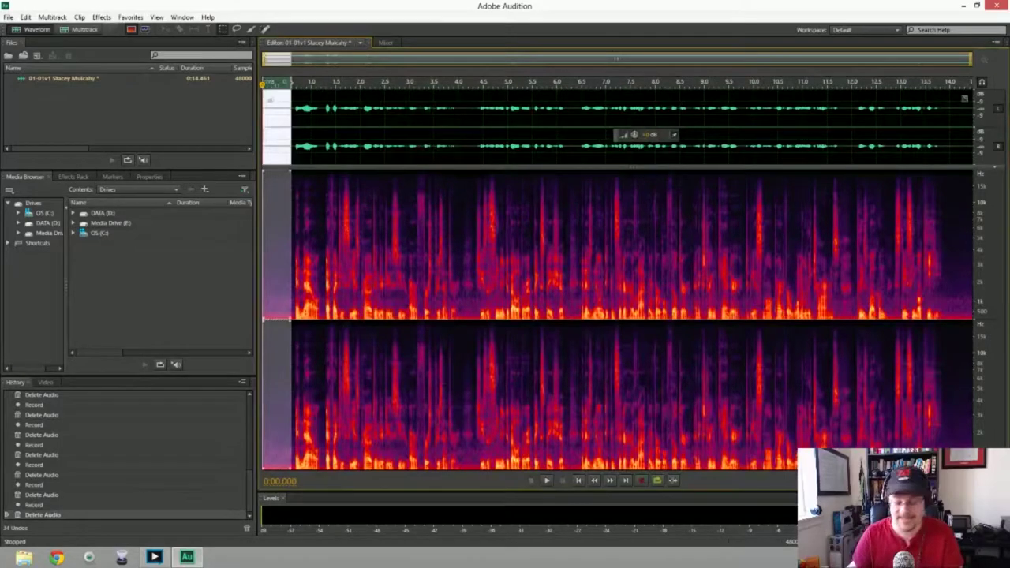
{"action": "key", "text": "ctrl+a"}
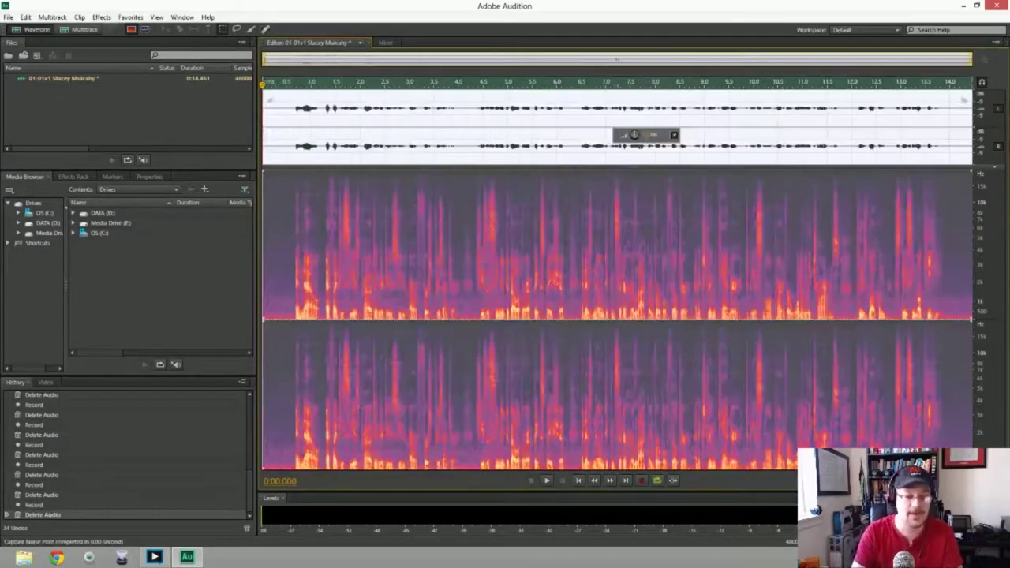
{"action": "key", "text": "ctrl+shift+p"}
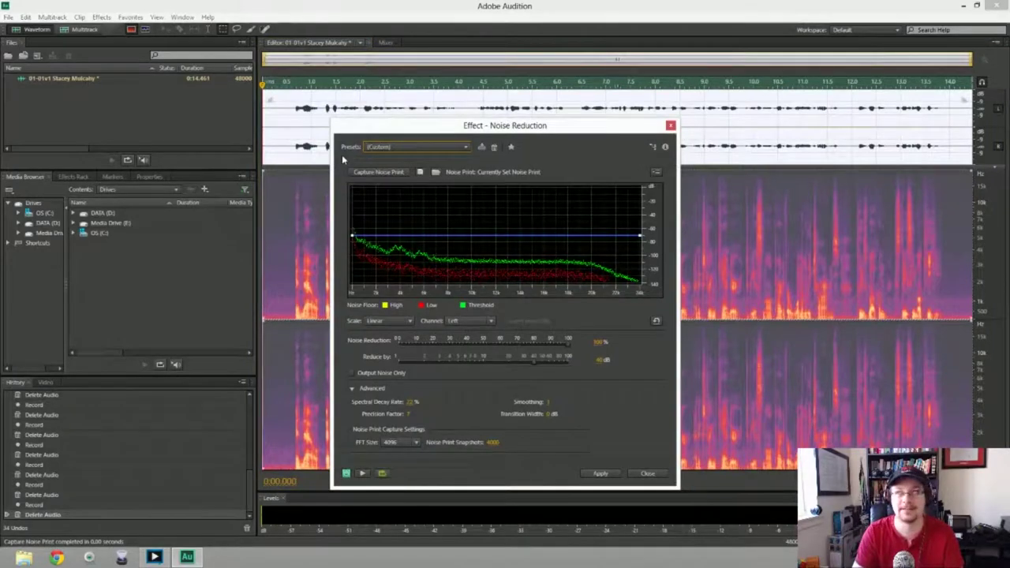
{"action": "key", "text": "Return"}
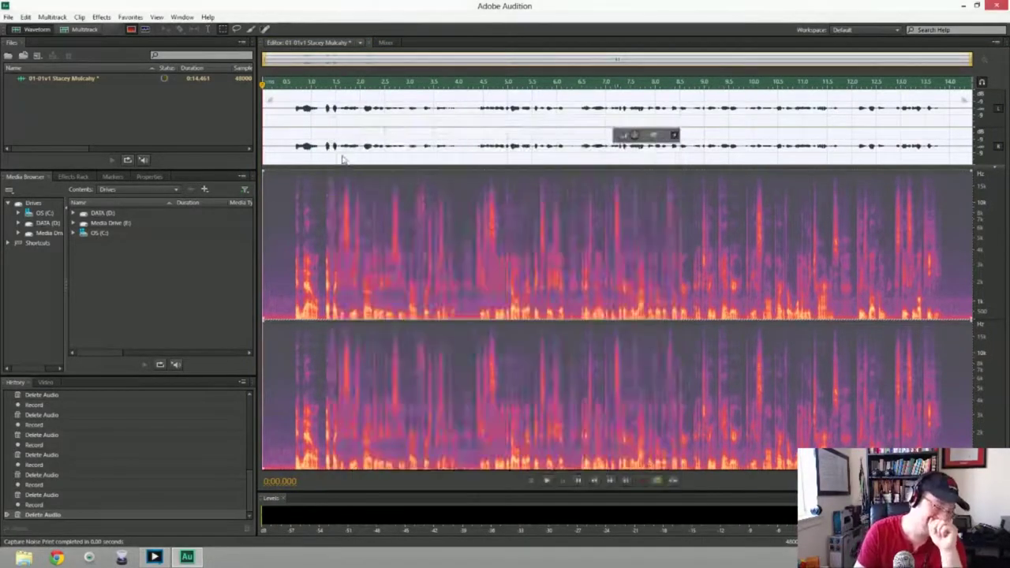
Play back the cleaned take to check it, then bring up Save As
{"action": "key", "text": "space"}
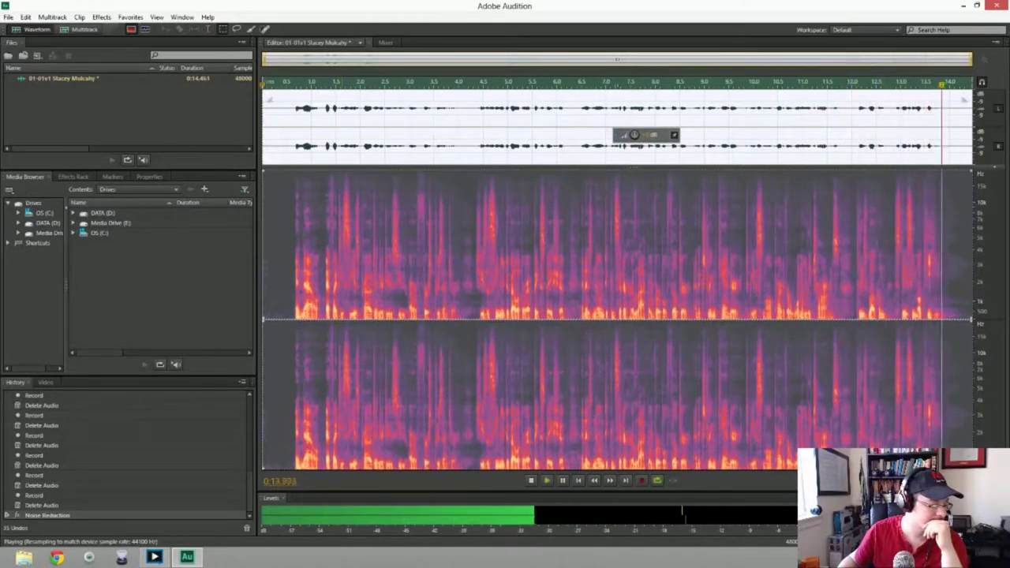
{"action": "key", "text": "space"}
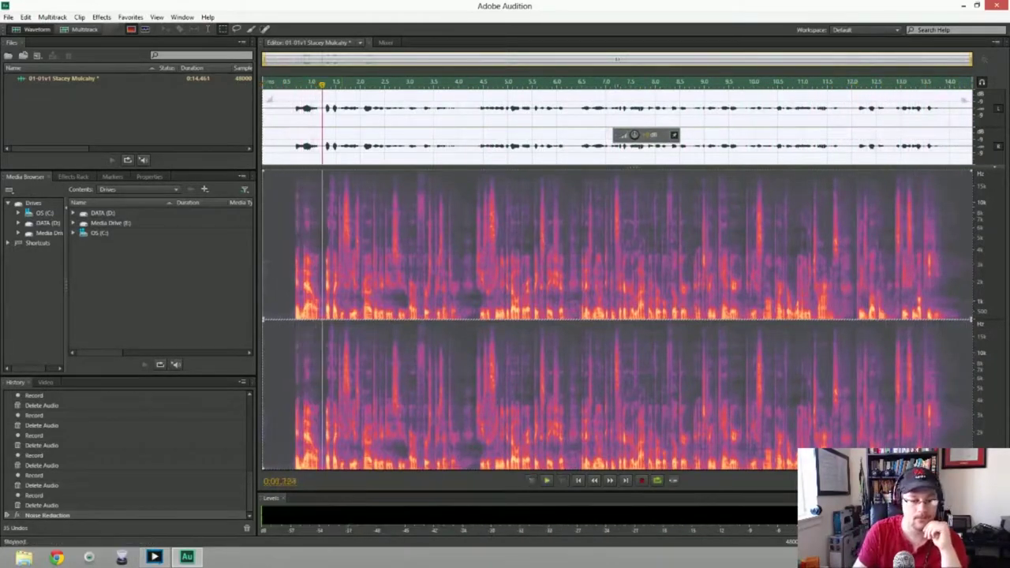
{"action": "key", "text": "ctrl+shift+s"}
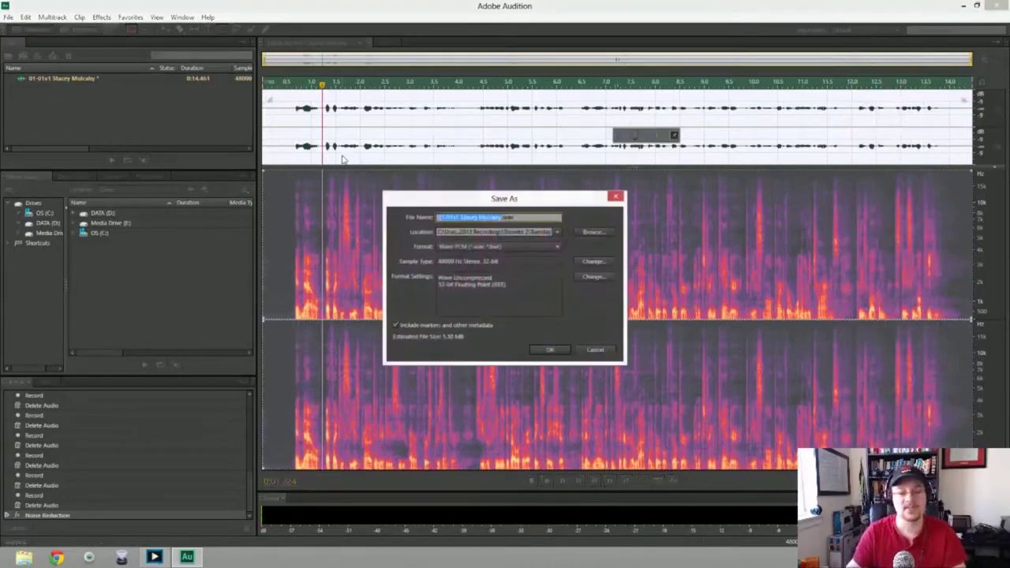
Save the take as WAV in Dropbox\FITC Toronto 2013\Recordings\Rooms\Toronto 3\Sunday
{"action": "left_click", "coordinate": [594, 233]}
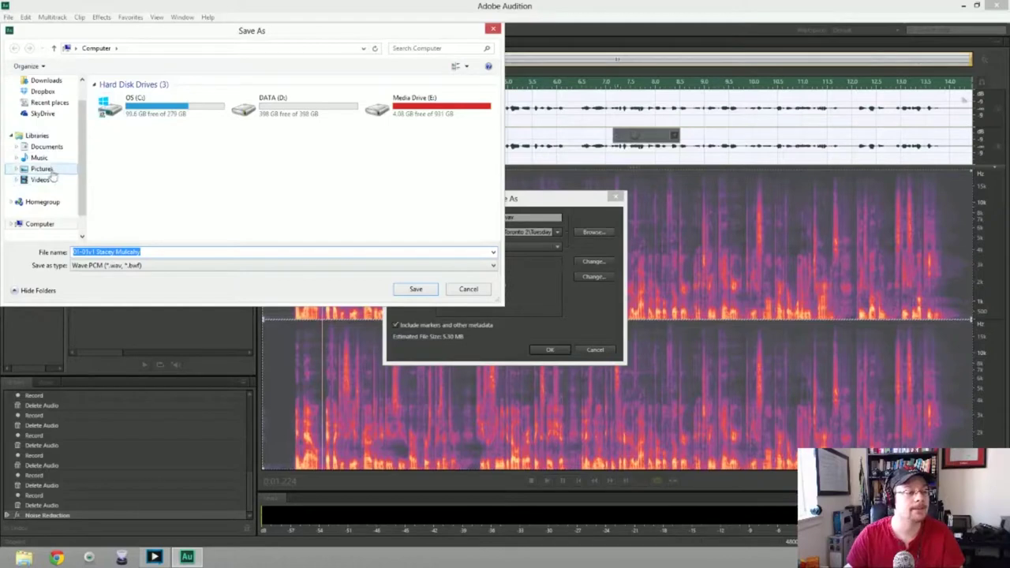
{"action": "left_click", "coordinate": [43, 92]}
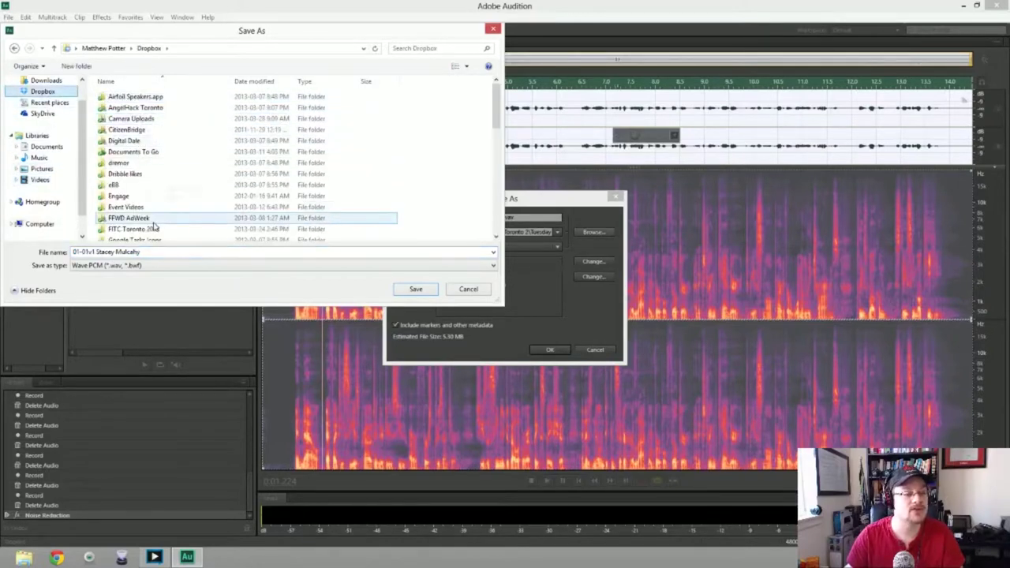
{"action": "double_click", "coordinate": [133, 229]}
{"action": "double_click", "coordinate": [131, 97]}
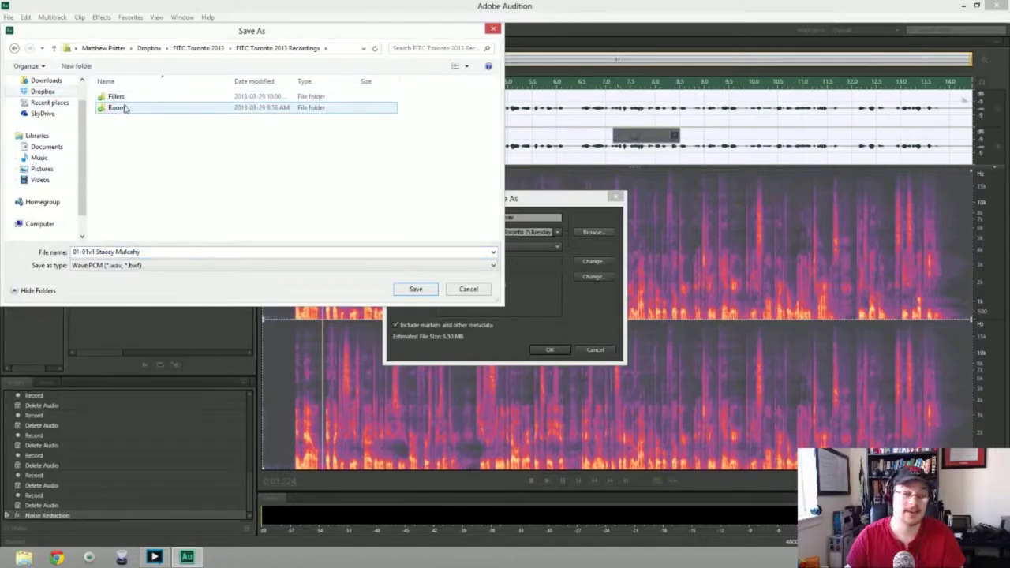
{"action": "double_click", "coordinate": [120, 107]}
{"action": "left_click", "coordinate": [138, 130]}
{"action": "double_click", "coordinate": [138, 129]}
{"action": "double_click", "coordinate": [124, 108]}
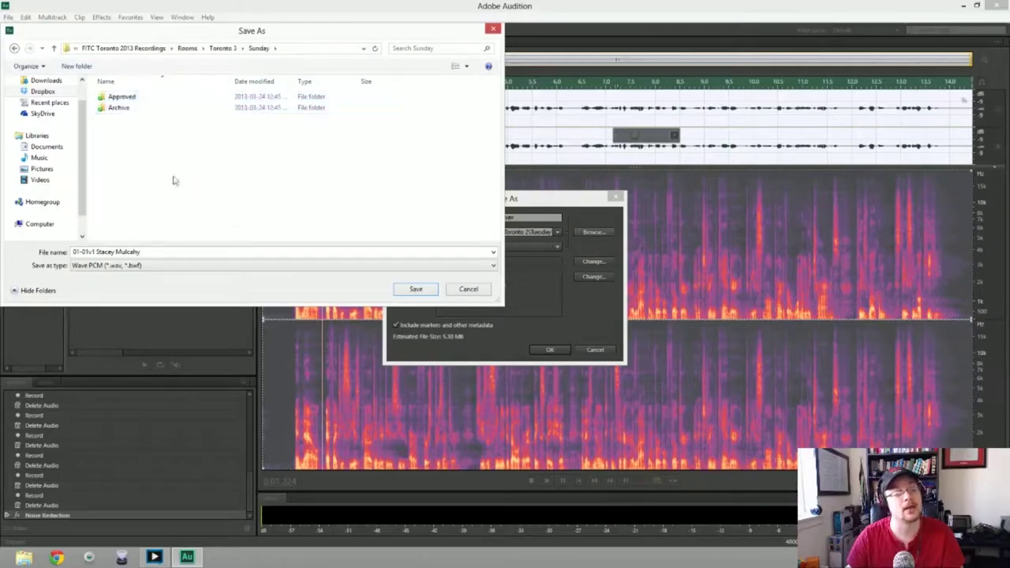
{"action": "left_click", "coordinate": [416, 289]}
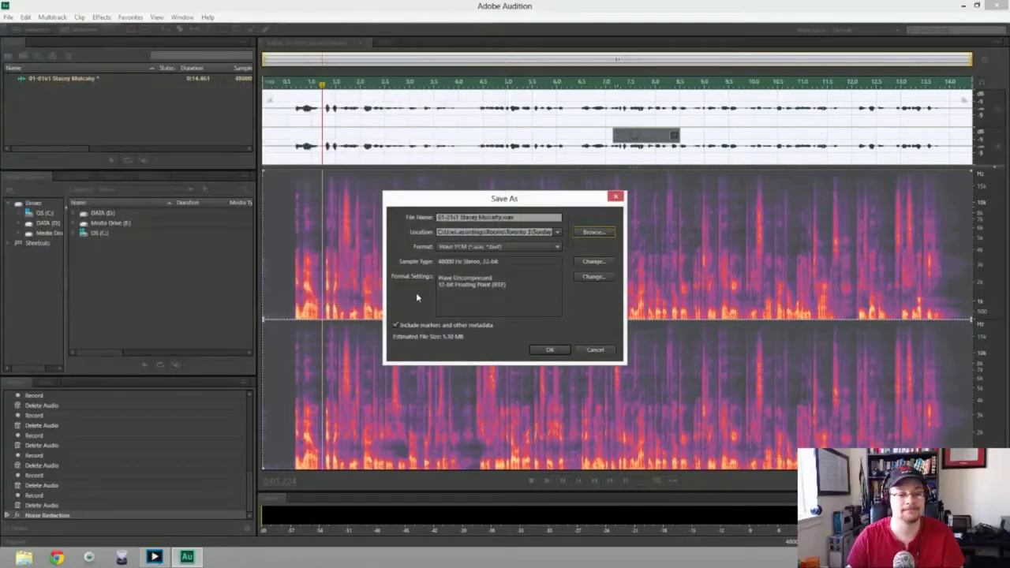
{"action": "left_click", "coordinate": [550, 350]}
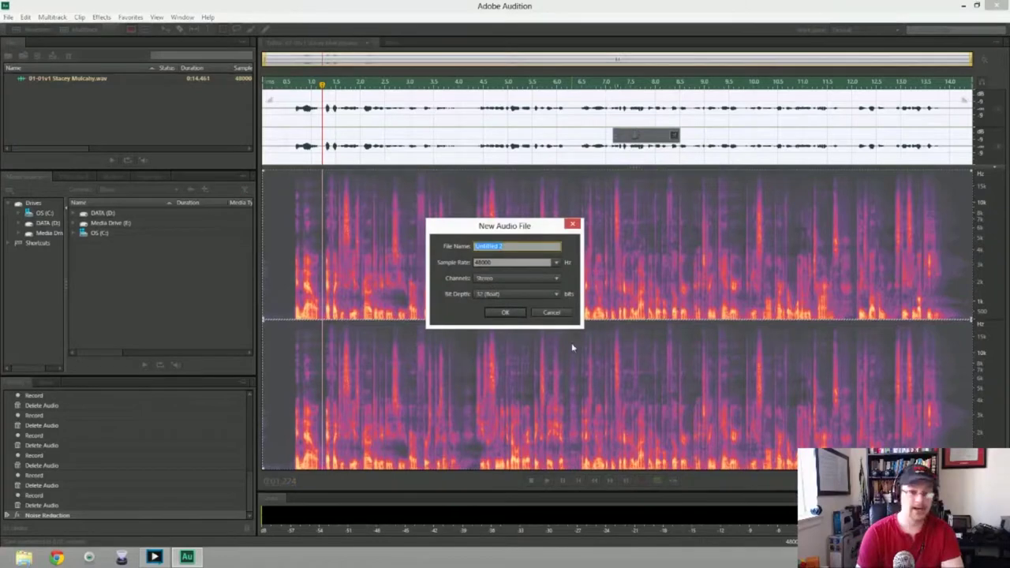
Create the 48000 Hz stereo, 32-bit float file named 02-01v1
{"action": "type", "text": "02-01v1"}
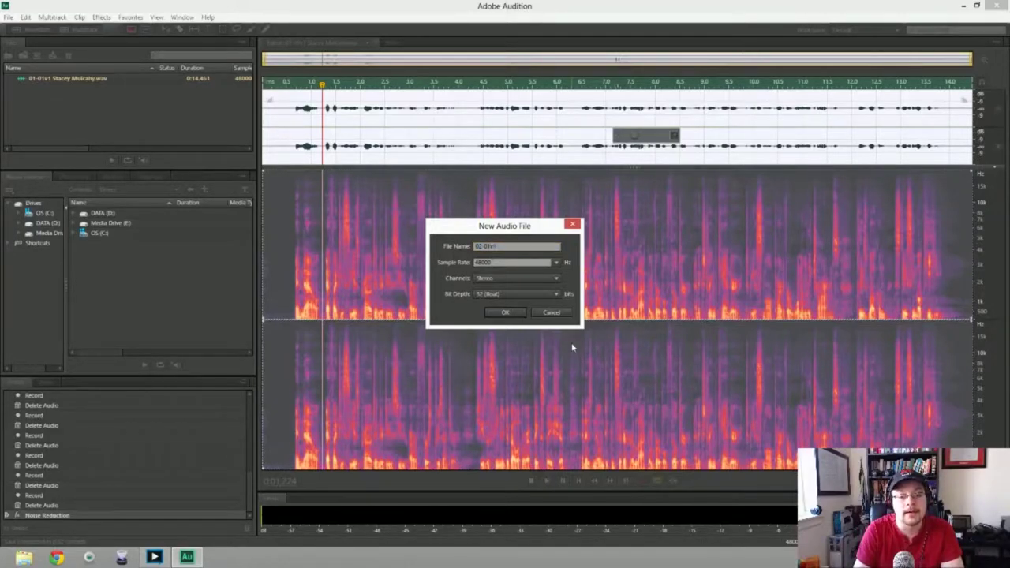
{"action": "key", "text": "Return"}
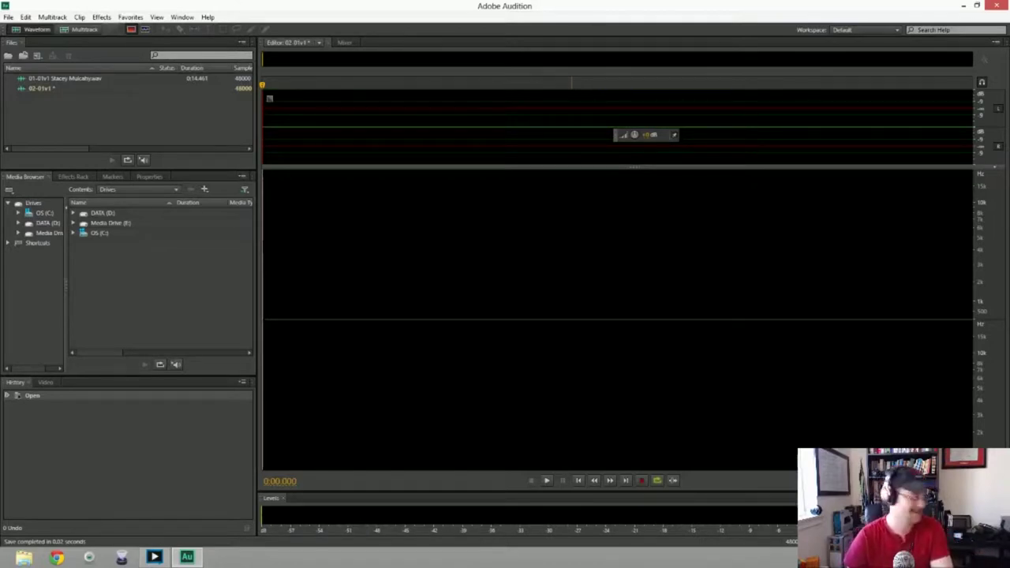
Record into 02-01v1, discarding four false-start takes, and begin a fresh full take
{"action": "key", "text": "shift+space"}
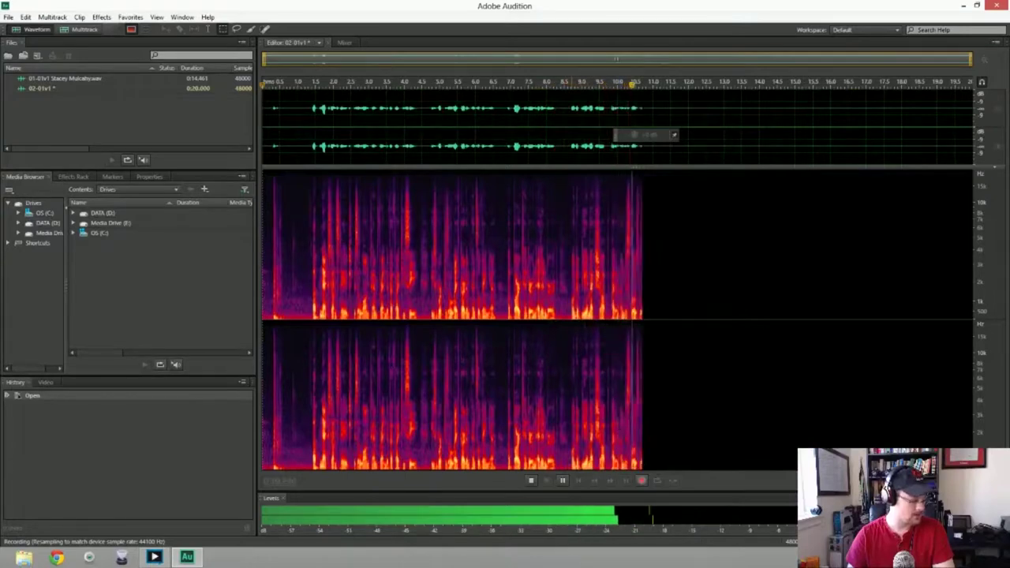
{"action": "key", "text": "space"}
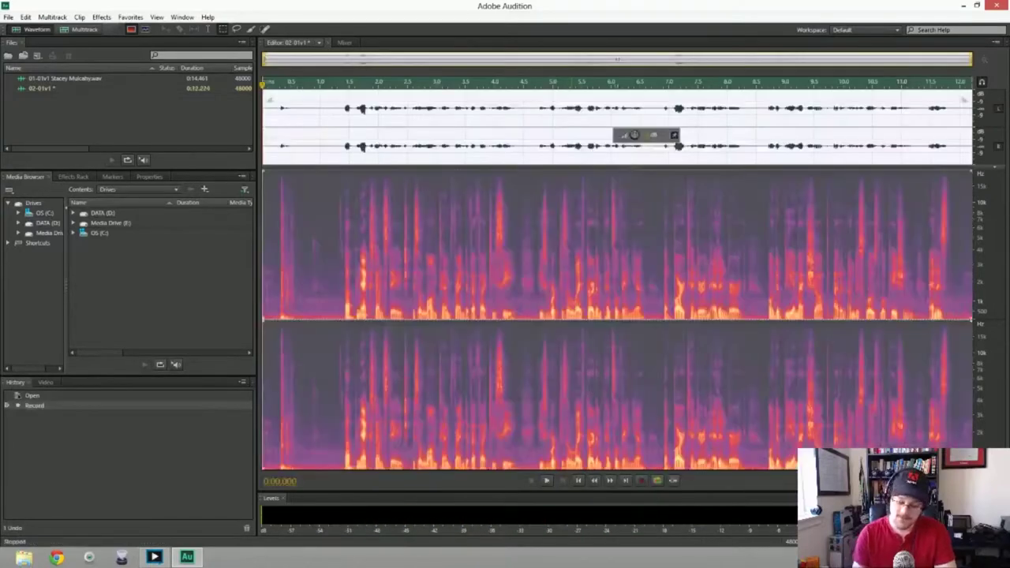
{"action": "key", "text": "Delete"}
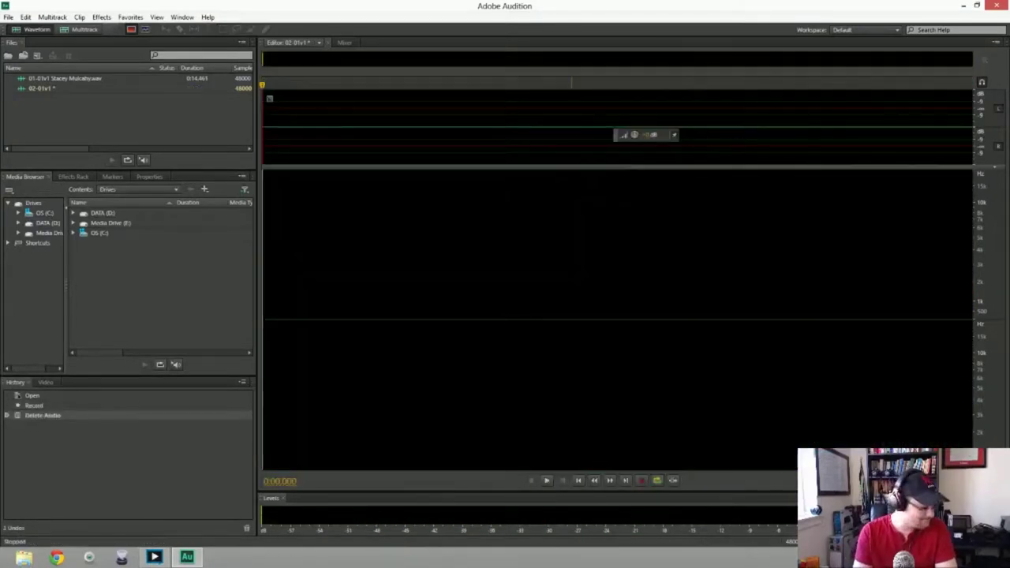
{"action": "key", "text": "shift+space"}
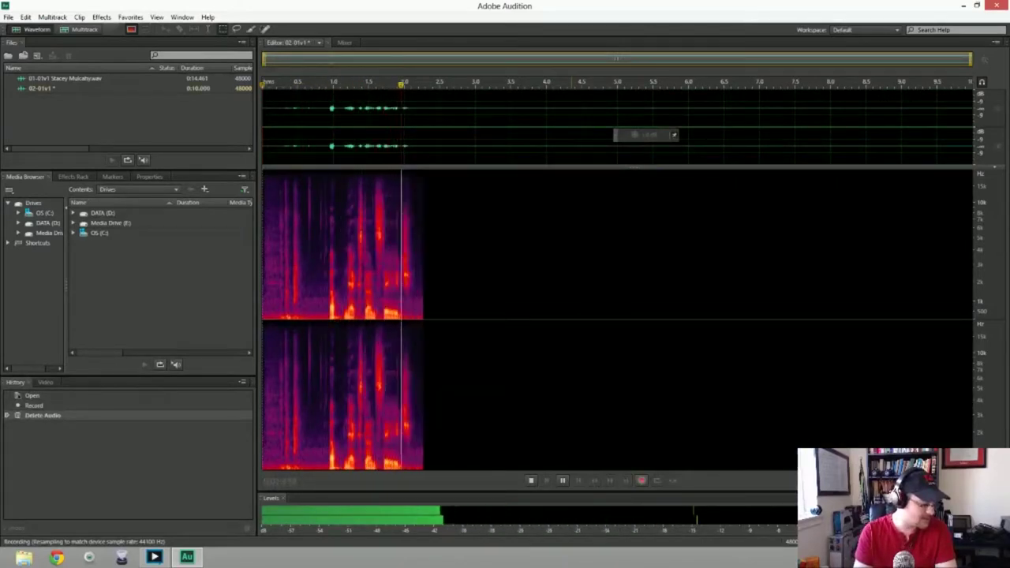
{"action": "key", "text": "space"}
{"action": "key", "text": "Delete"}
{"action": "key", "text": "shift+space"}
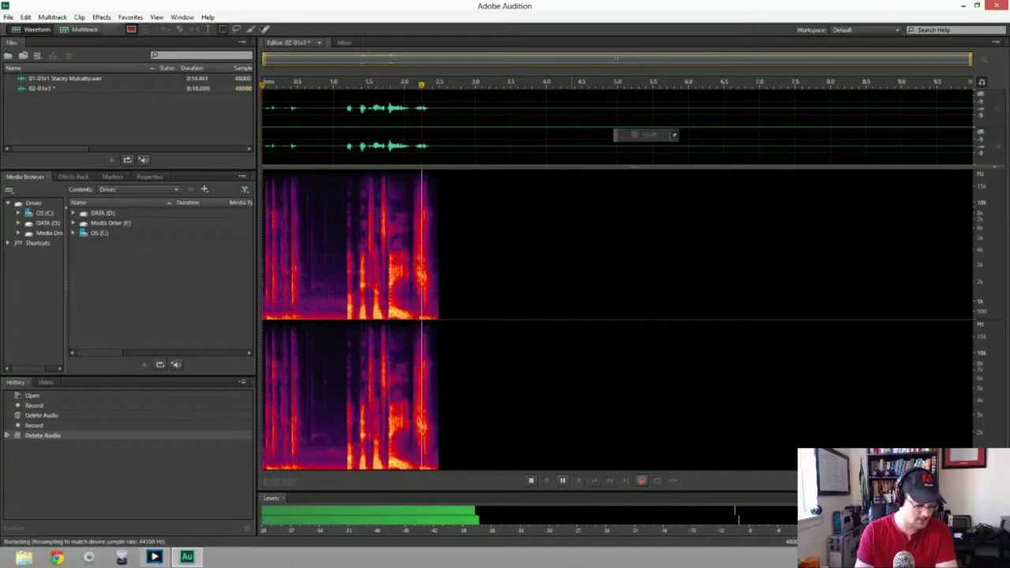
{"action": "key", "text": "space"}
{"action": "key", "text": "Delete"}
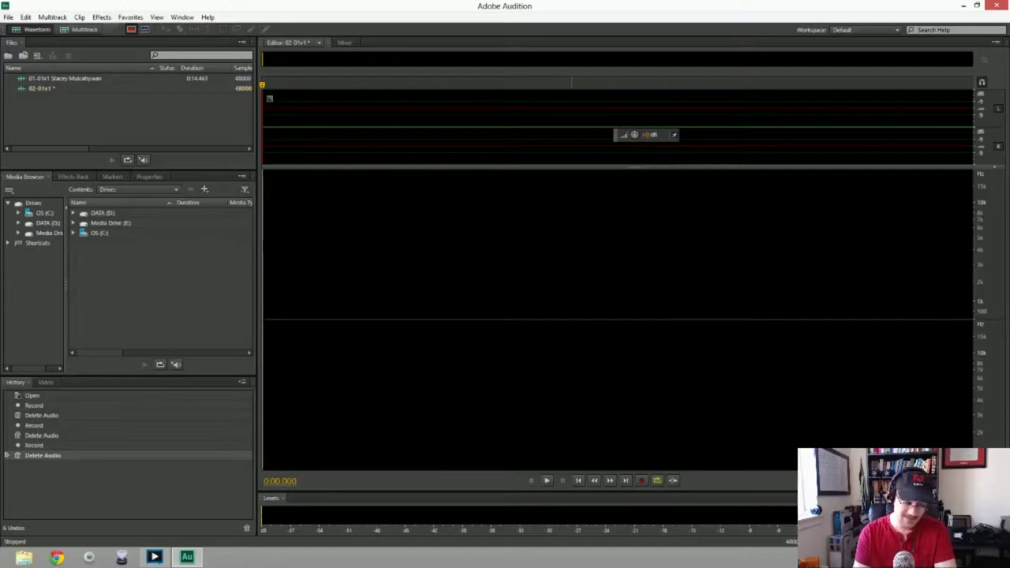
{"action": "key", "text": "shift+space"}
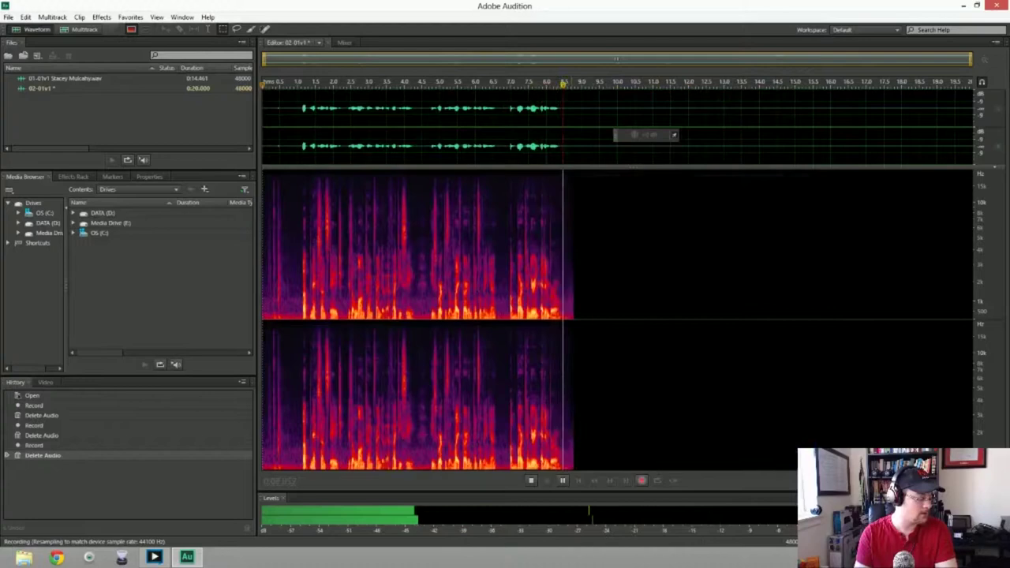
{"action": "key", "text": "space"}
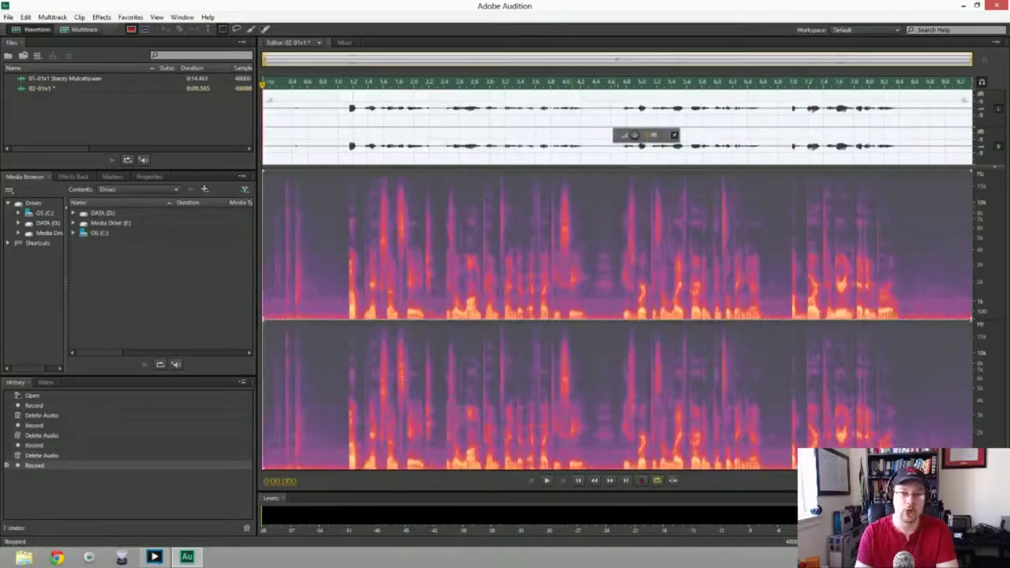
{"action": "key", "text": "Delete"}
{"action": "key", "text": "shift+space"}
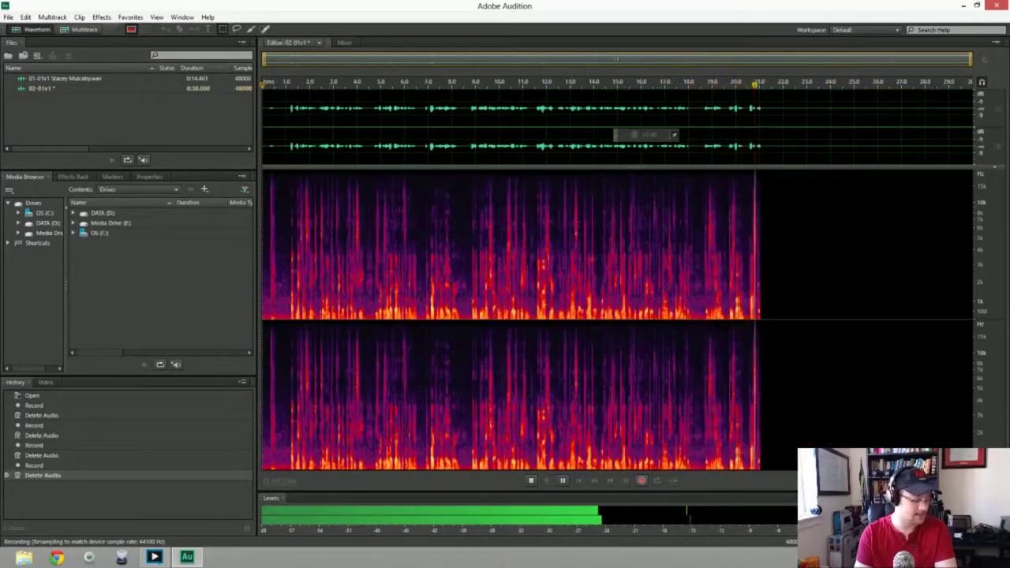
Stop the recording and delete the silent lead-in at the start
{"action": "key", "text": "space"}
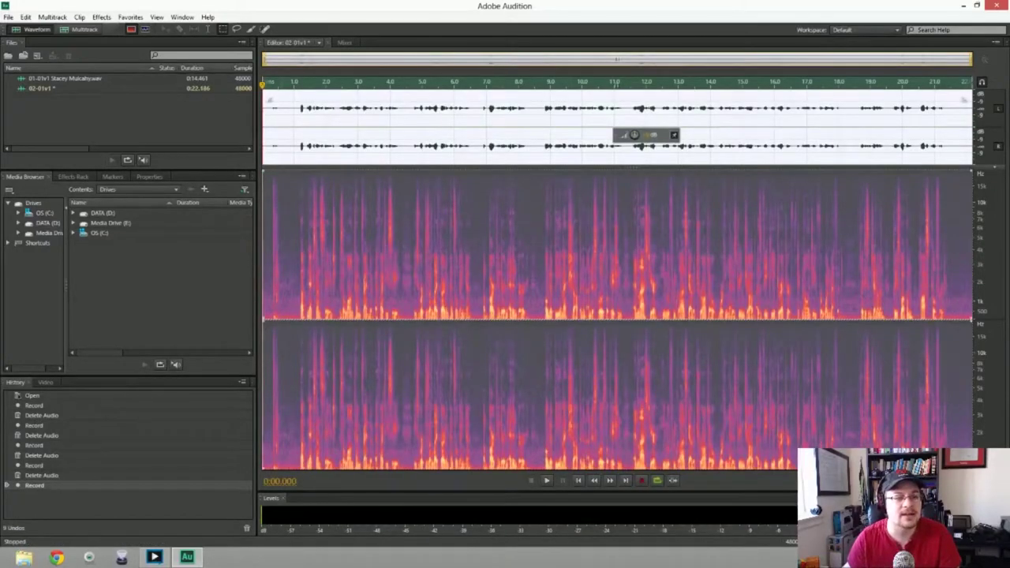
{"action": "left_click", "coordinate": [272, 127]}
{"action": "key", "text": "Delete"}
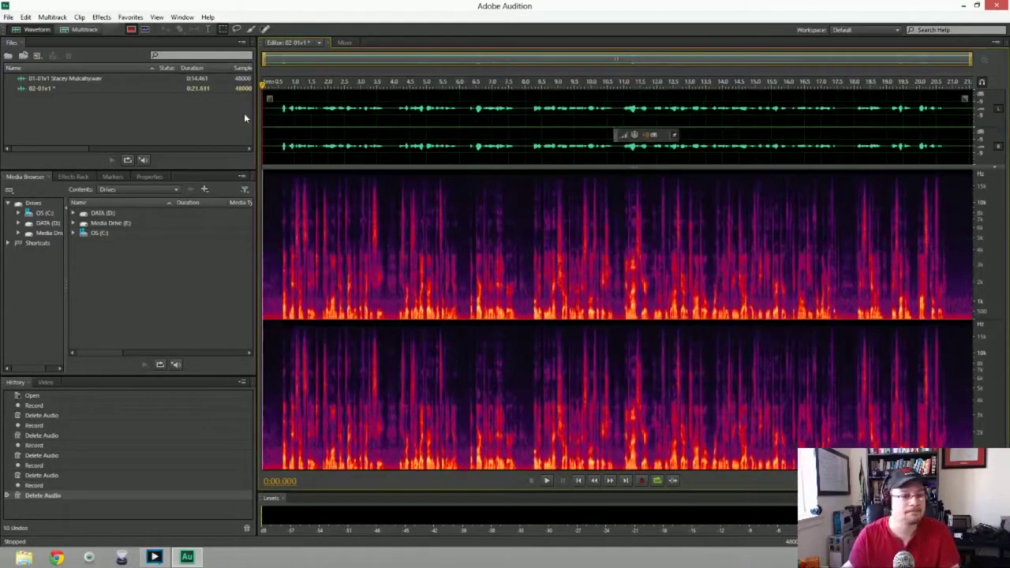
Capture a noise print and apply Noise Reduction to the whole 21.6 s take, then play it
{"action": "left_click_drag", "start_coordinate": [264, 126], "coordinate": [279, 127]}
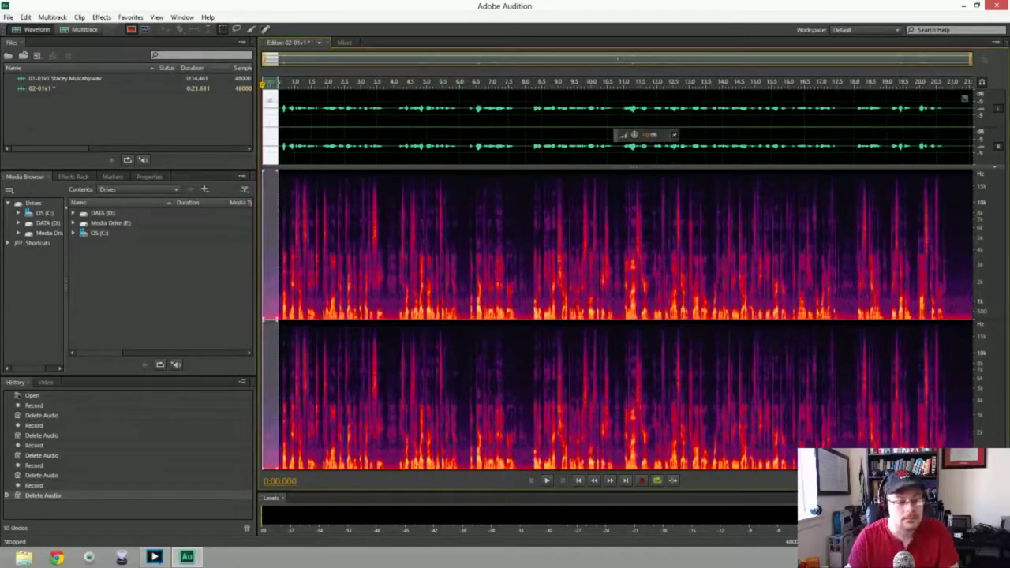
{"action": "key", "text": "shift+p"}
{"action": "key", "text": "ctrl+a"}
{"action": "key", "text": "ctrl+shift+p"}
{"action": "key", "text": "Return"}
{"action": "key", "text": "space"}
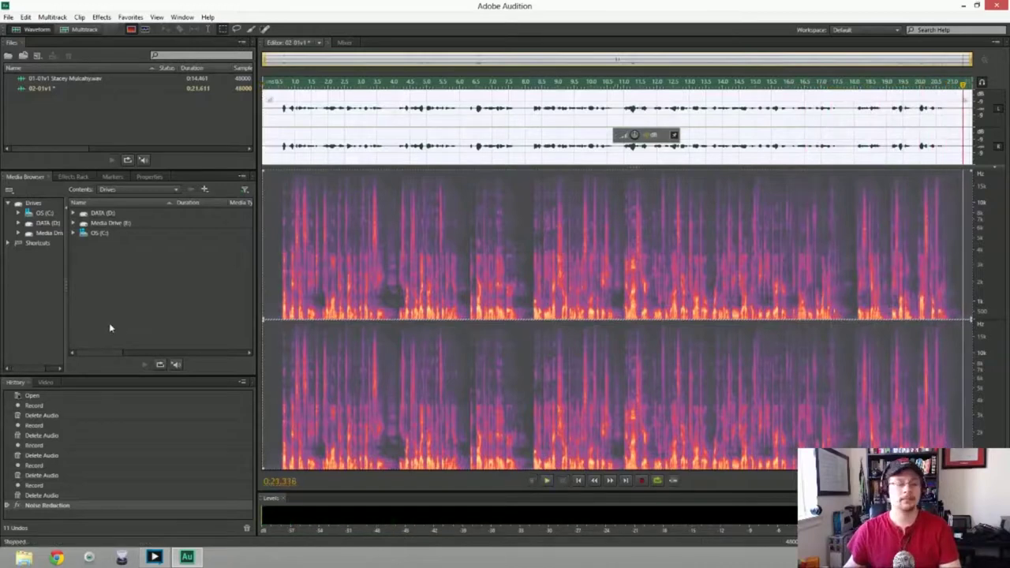
Save the 02-01v1 take under a new name with '_Hiss Remove' appended
{"action": "key", "text": "ctrl+shift+s"}
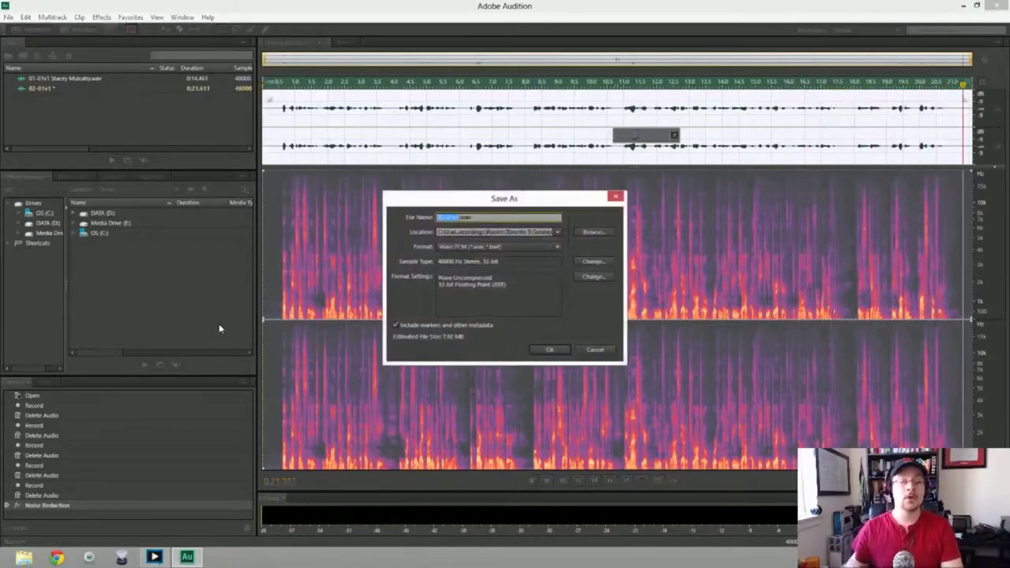
{"action": "key", "text": "Right"}
{"action": "type", "text": "_Hiss R"}
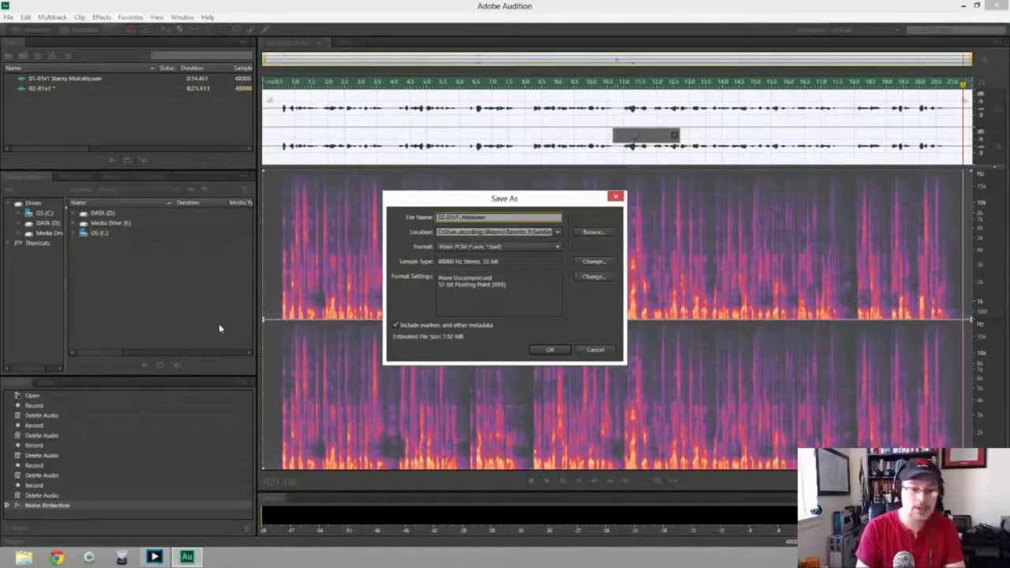
{"action": "type", "text": "em"}
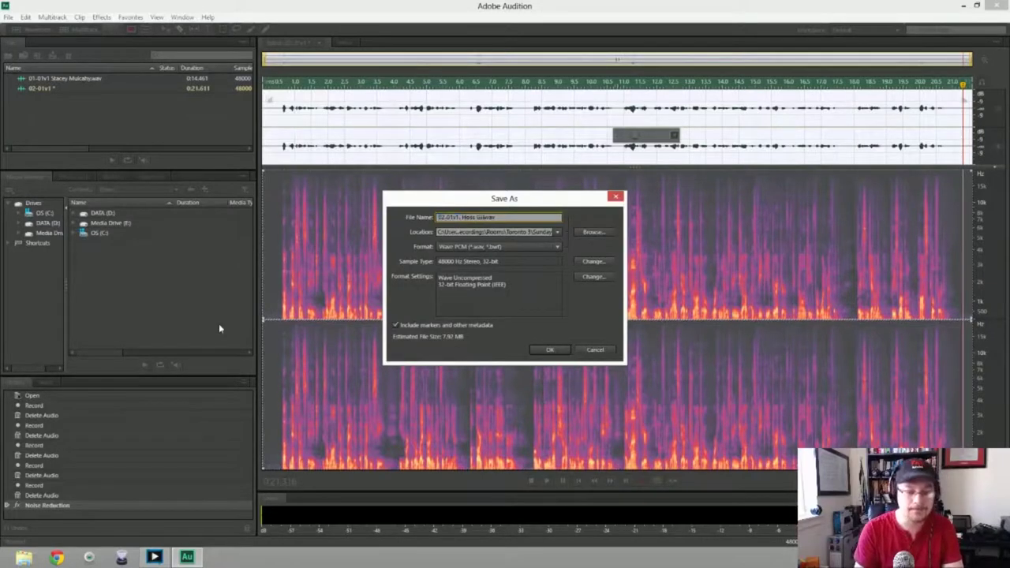
{"action": "type", "text": "ove"}
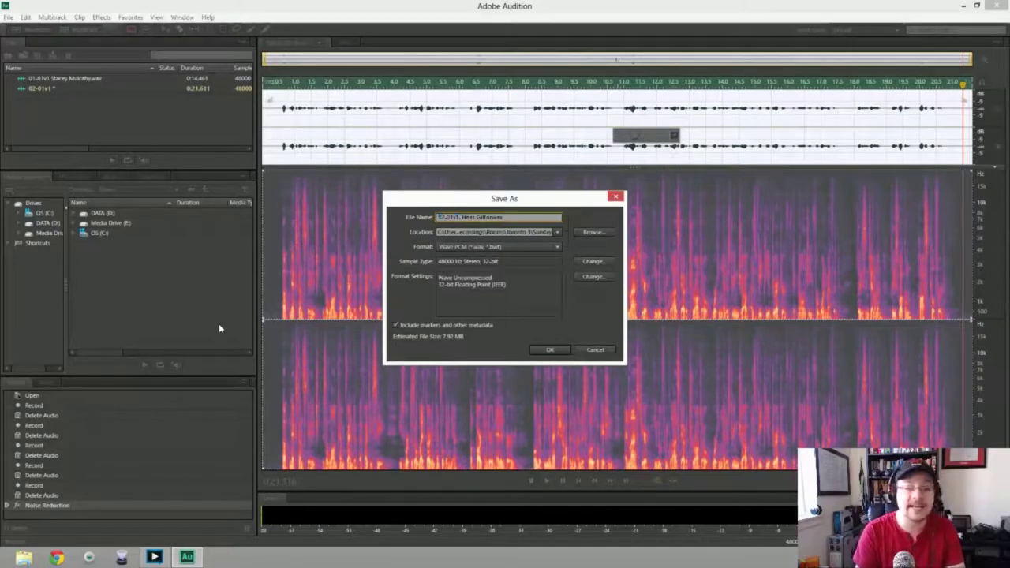
{"action": "key", "text": "BackSpace"}
{"action": "key", "text": "BackSpace"}
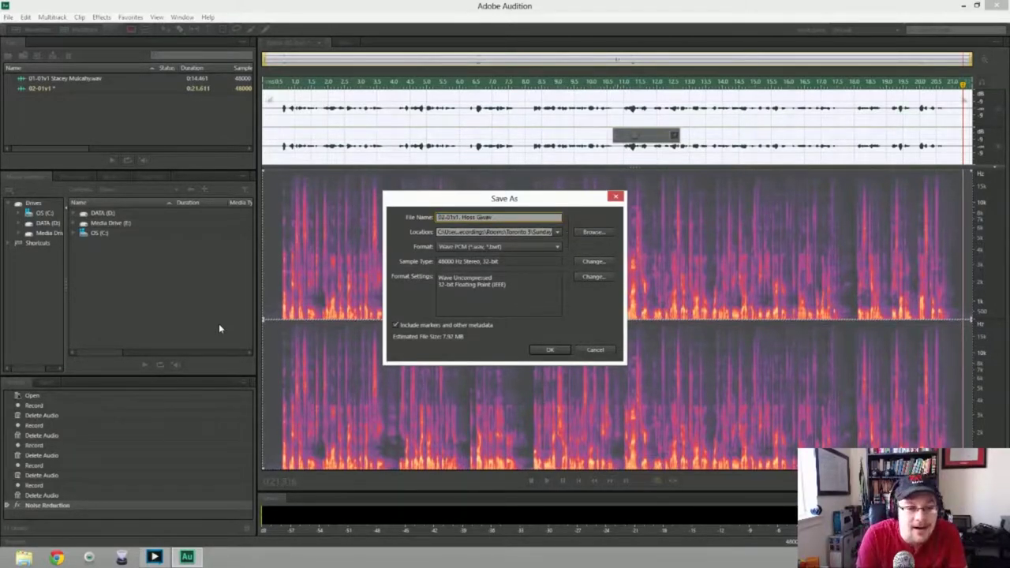
{"action": "key", "text": "Return"}
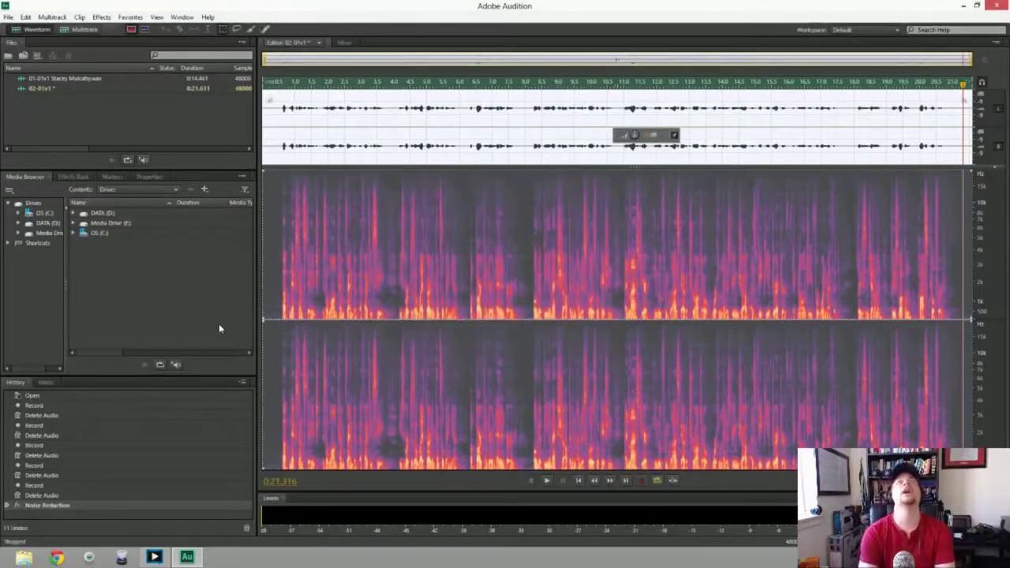
Clear the 02-01v1 audio and discard two trial takes, the last about 17.7 seconds long
{"action": "key", "text": "Delete"}
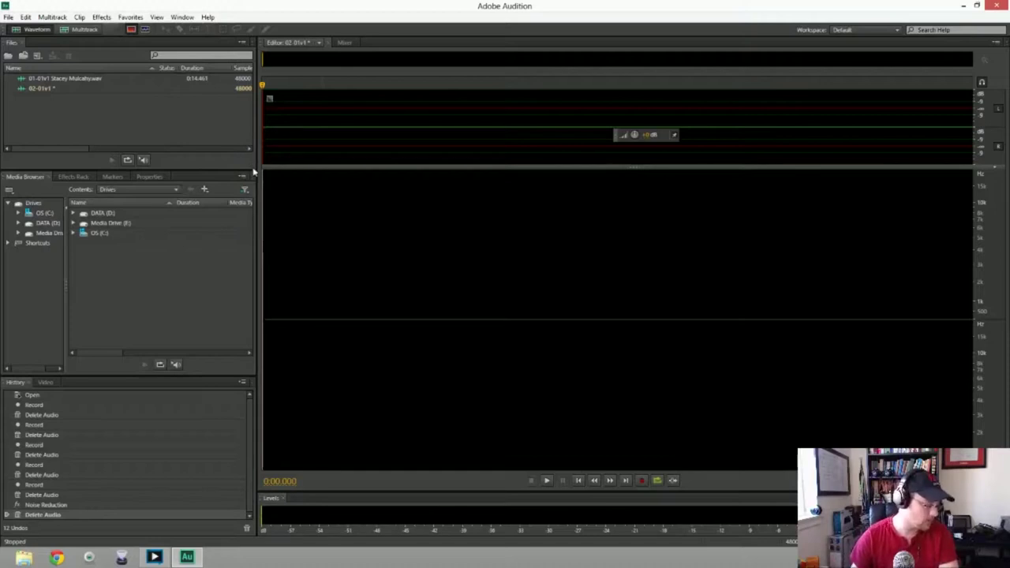
{"action": "key", "text": "shift+space"}
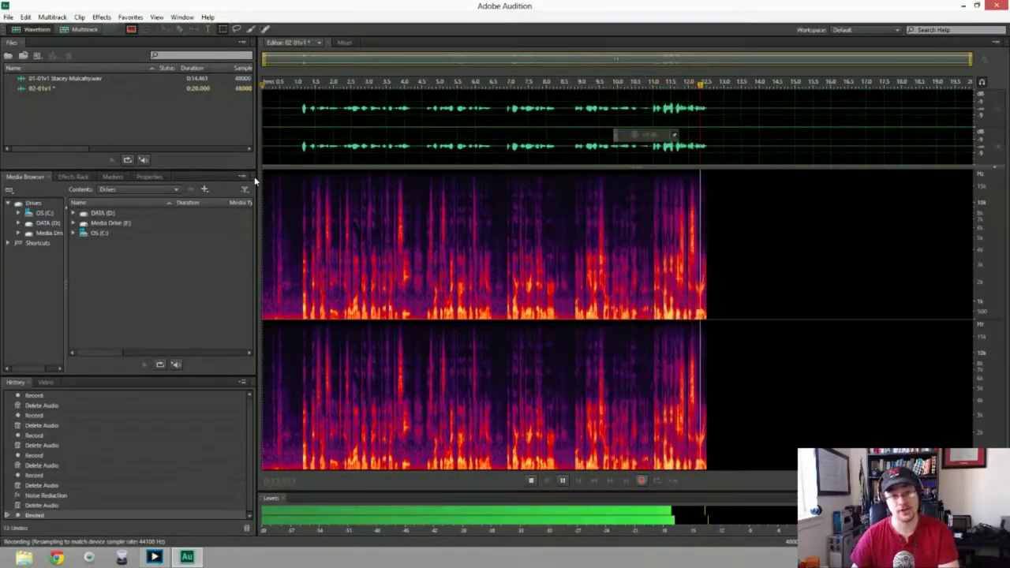
{"action": "key", "text": "space"}
{"action": "key", "text": "Delete"}
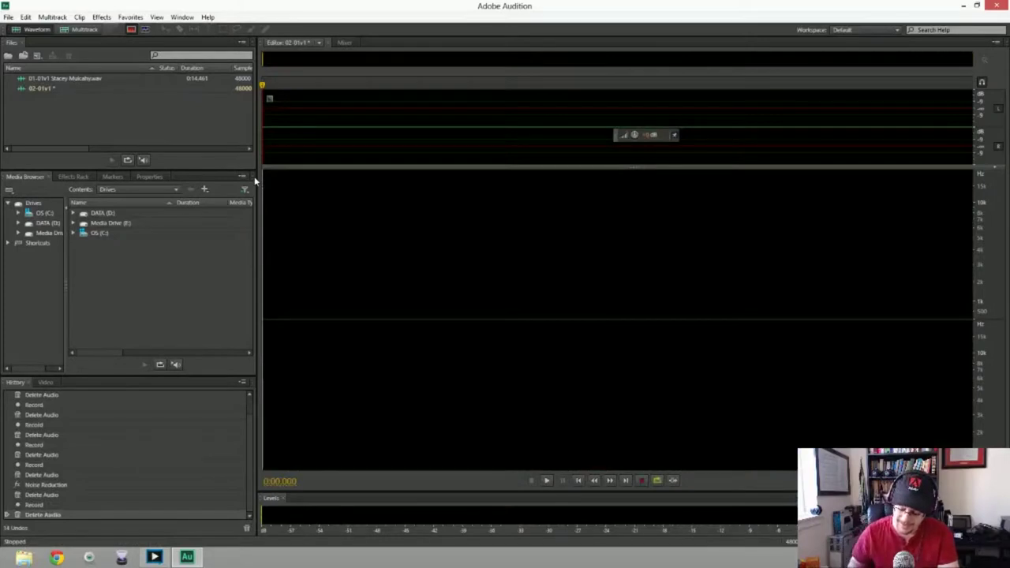
{"action": "key", "text": "shift+space"}
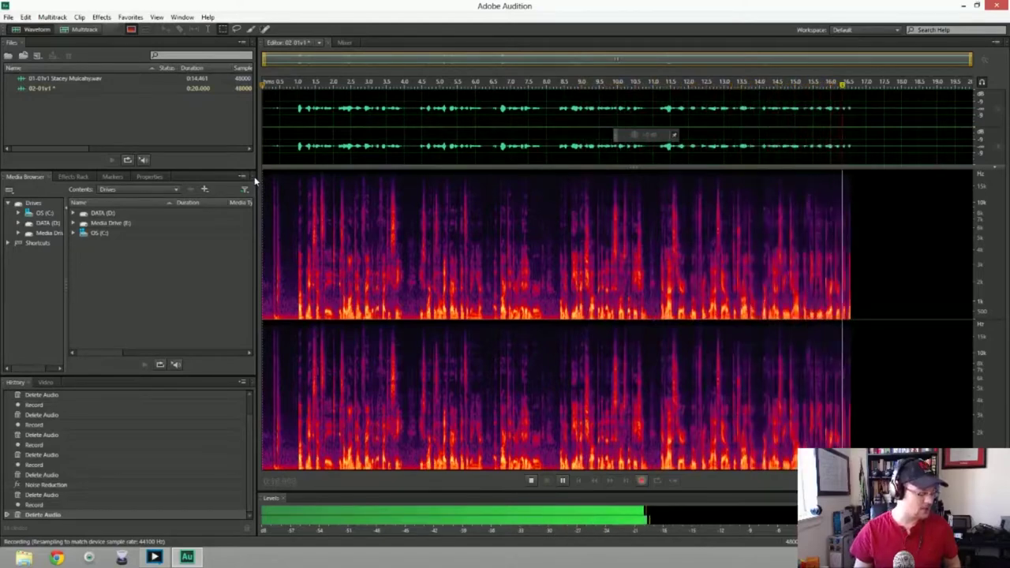
{"action": "key", "text": "space"}
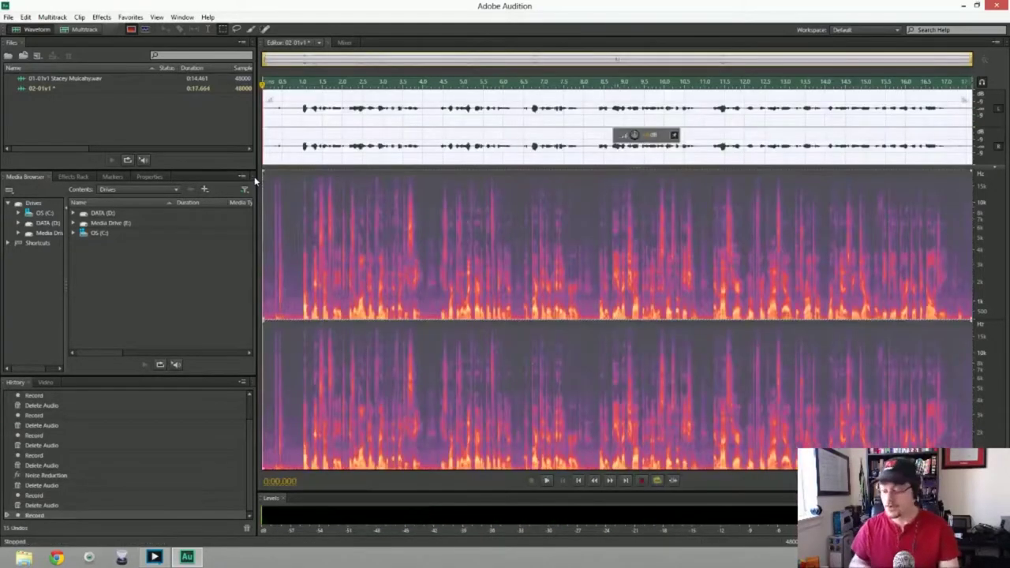
{"action": "key", "text": "Delete"}
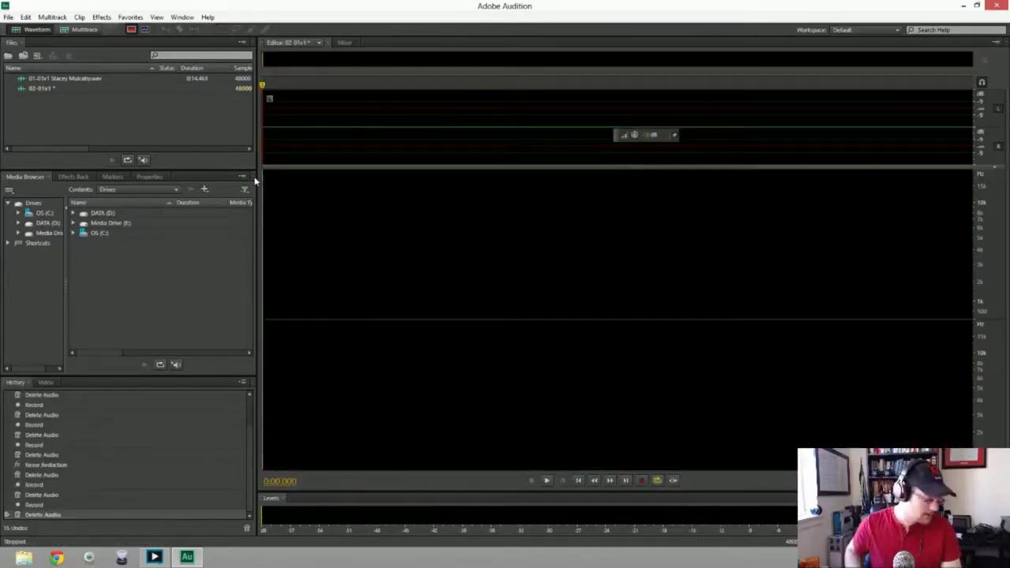
{"action": "key", "text": "shift+space"}
{"action": "key", "text": "space"}
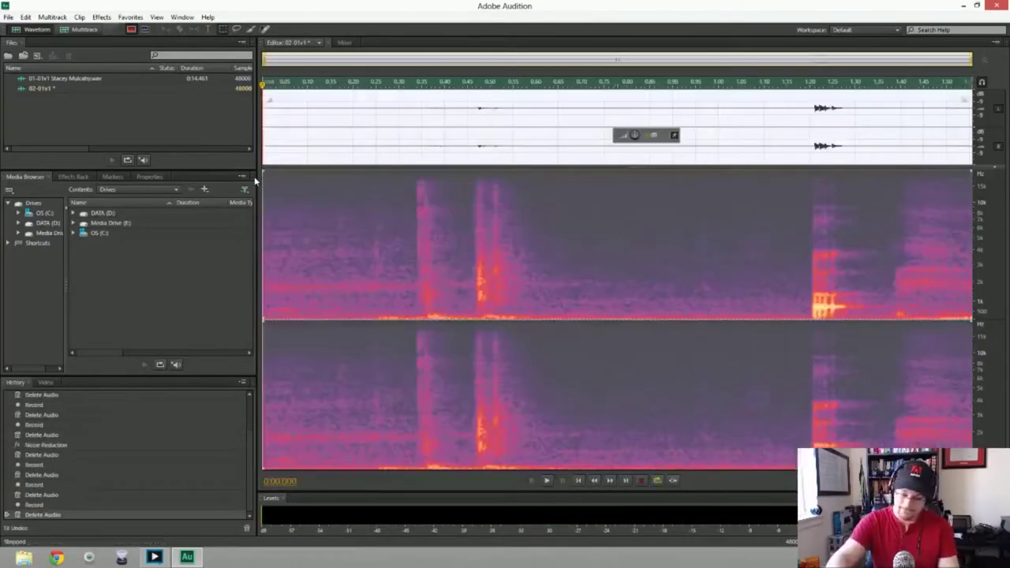
{"action": "key", "text": "Delete"}
{"action": "key", "text": "shift+space"}
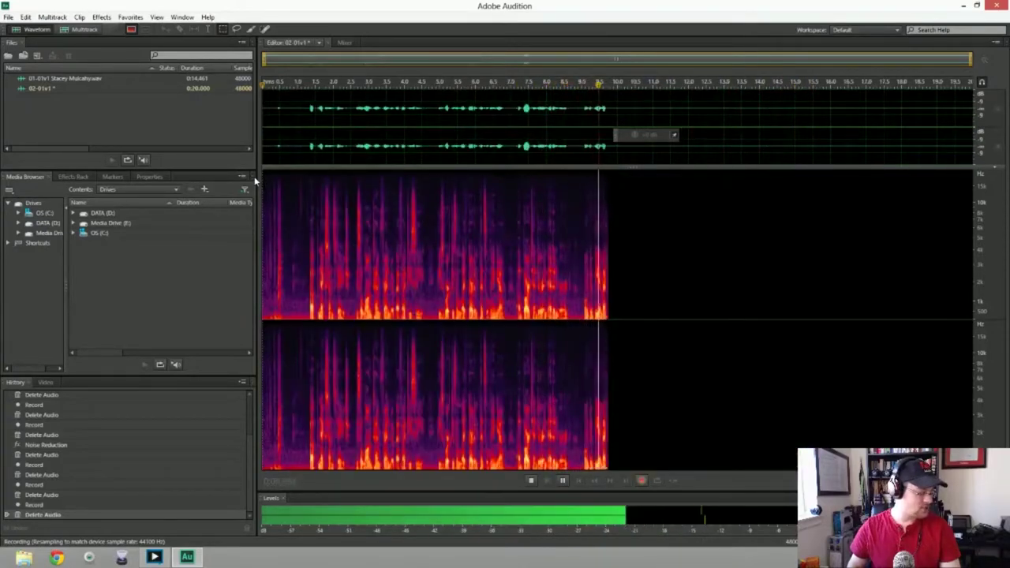
{"action": "key", "text": "space"}
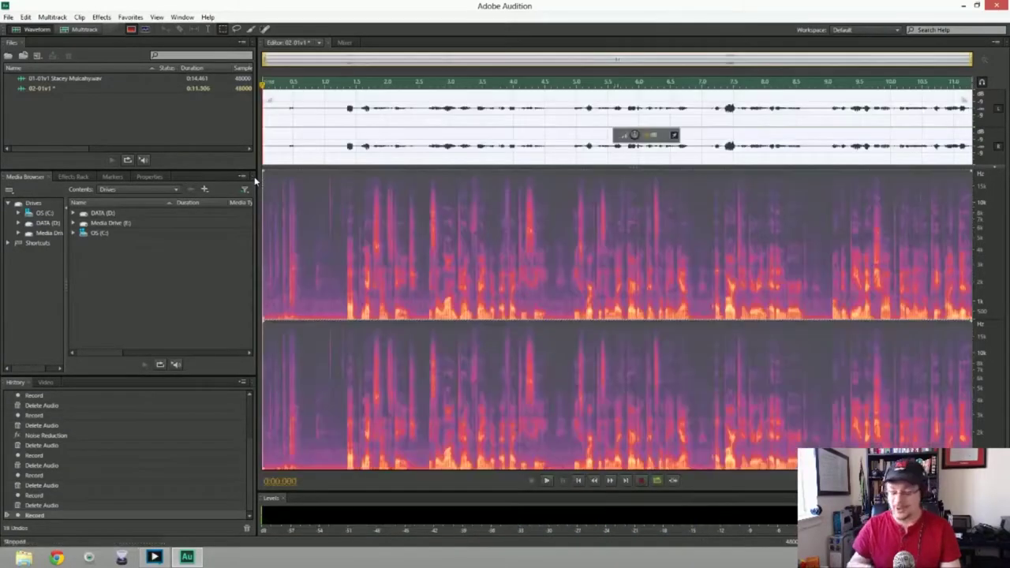
{"action": "key", "text": "Delete"}
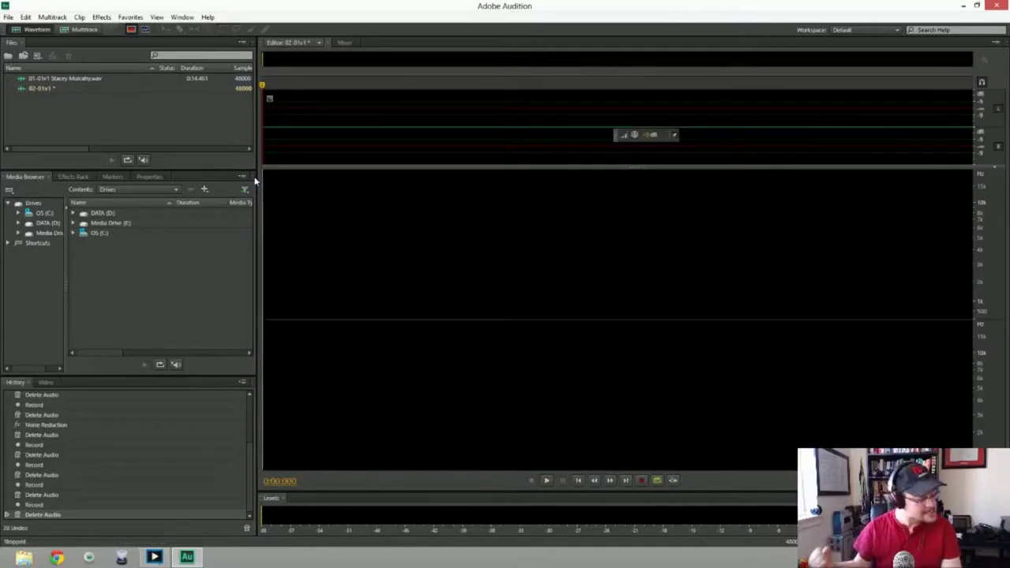
{"action": "key", "text": "shift+space"}
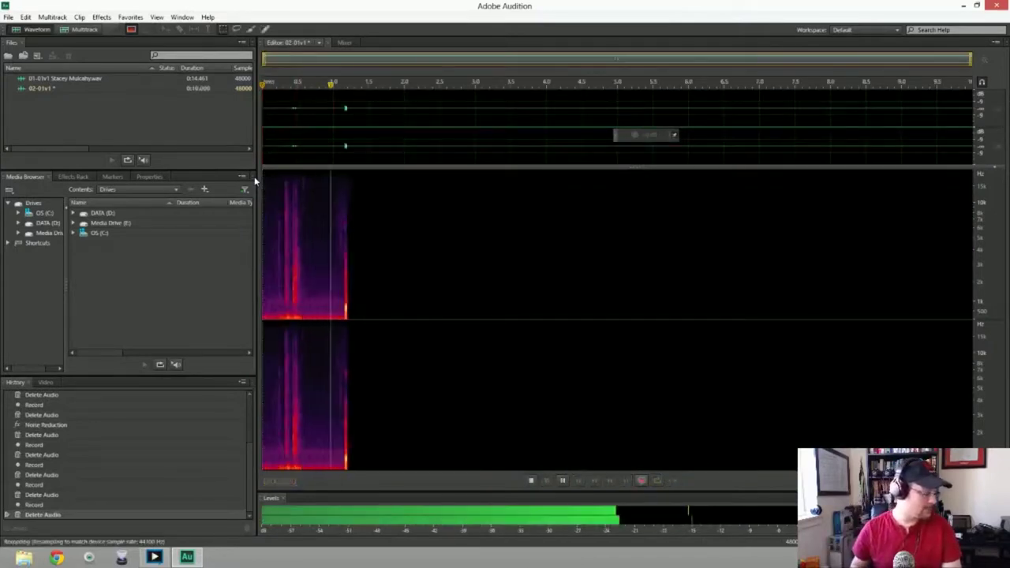
{"action": "key", "text": "space"}
{"action": "key", "text": "Delete"}
{"action": "key", "text": "shift+space"}
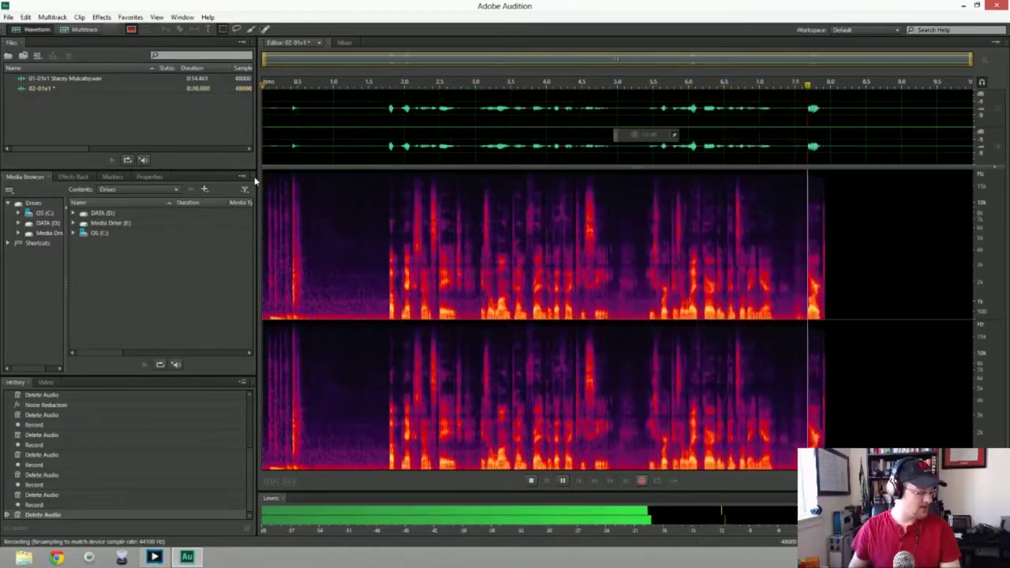
{"action": "key", "text": "space"}
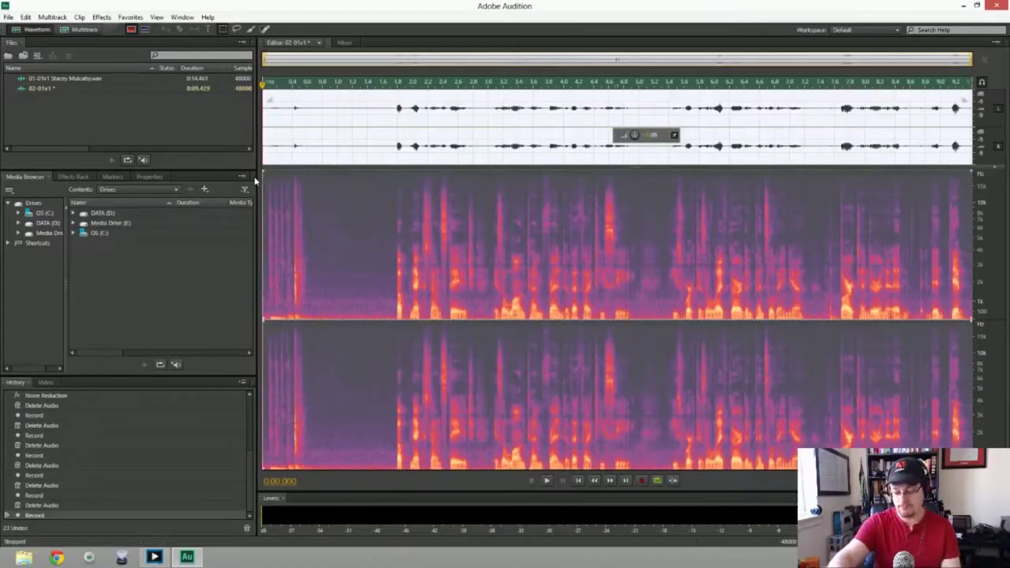
{"action": "key", "text": "Delete"}
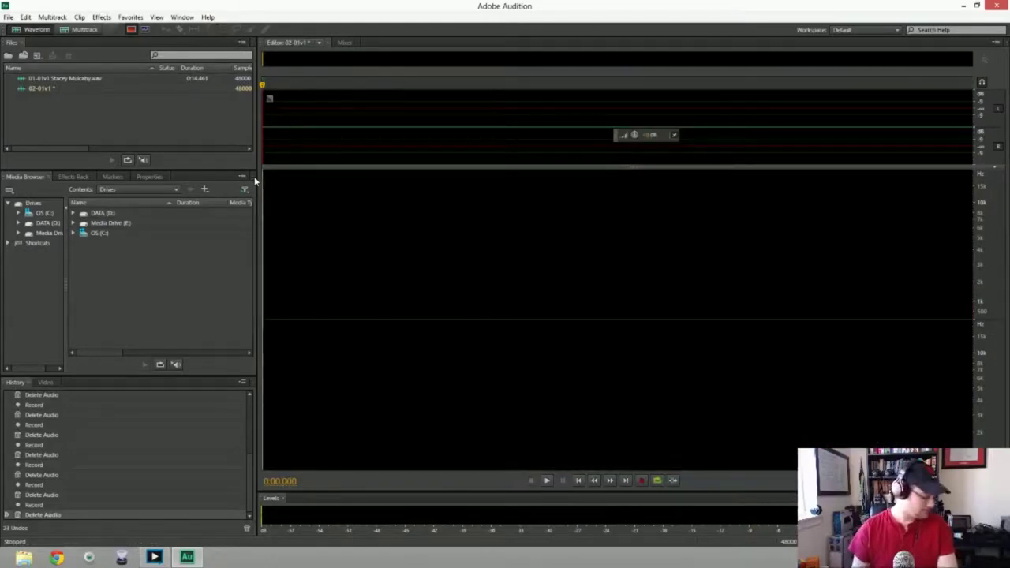
Record and discard a trial take, then start a fresh recording into 02-01v1
{"action": "key", "text": "shift+space"}
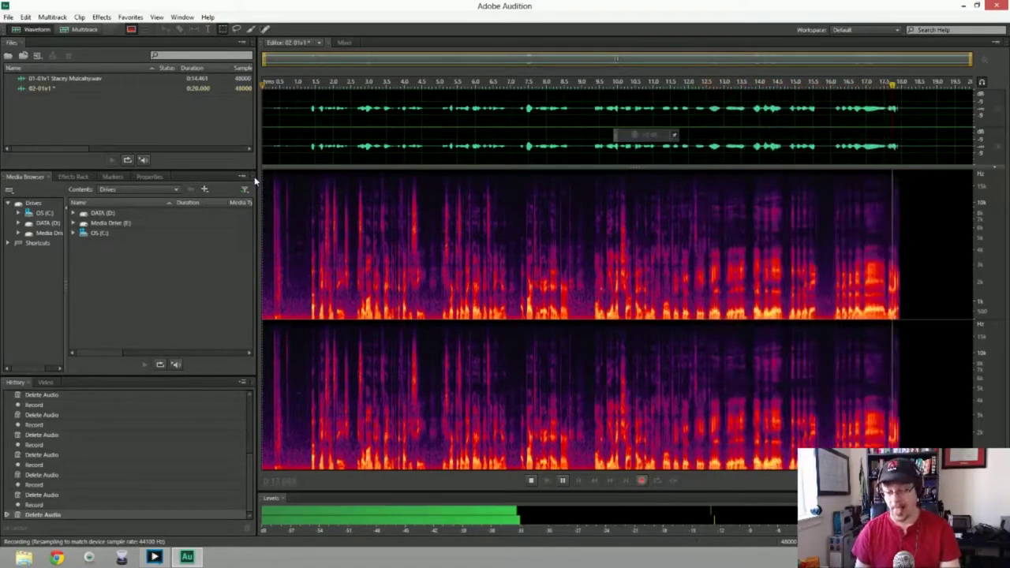
{"action": "key", "text": "space"}
{"action": "key", "text": "Delete"}
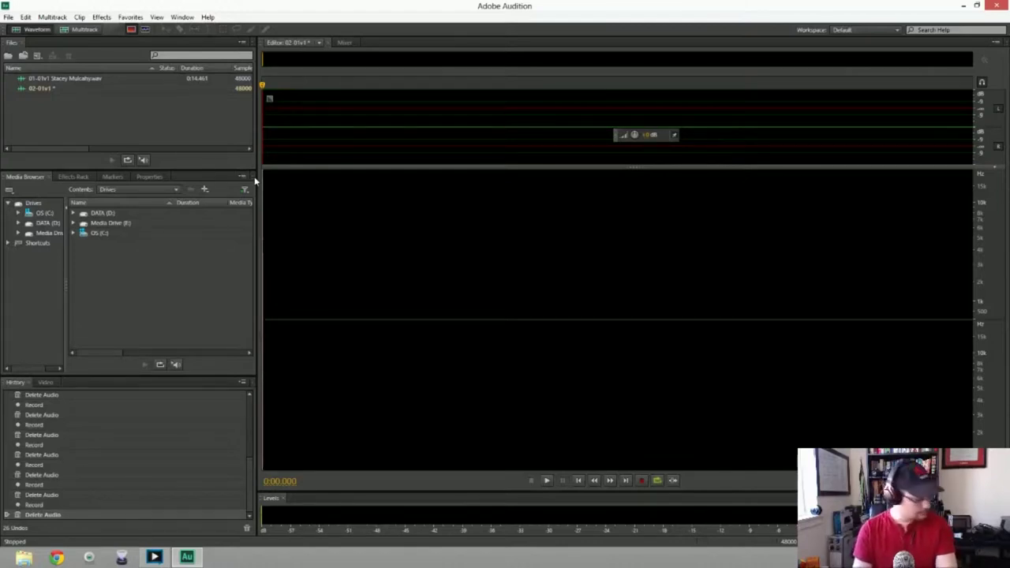
{"action": "key", "text": "shift+space"}
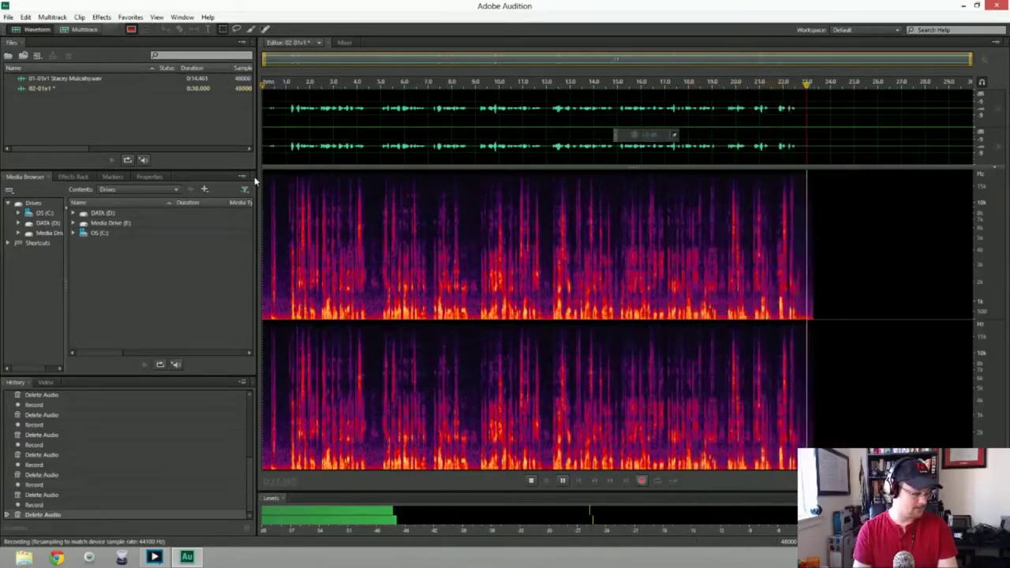
Stop recording and cut the silent first half second from the take
{"action": "key", "text": "space"}
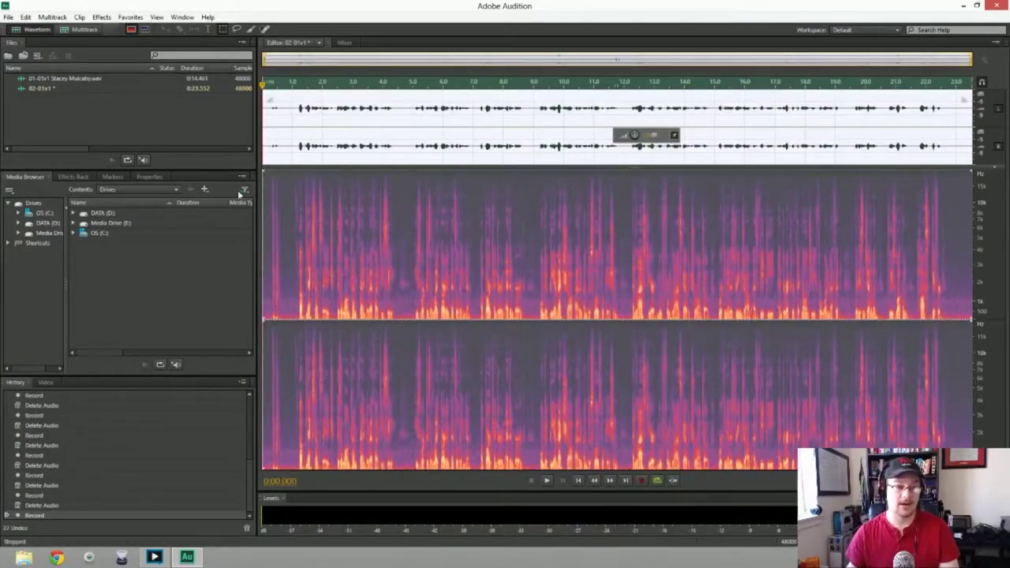
{"action": "left_click_drag", "start_coordinate": [280, 118], "coordinate": [263, 117]}
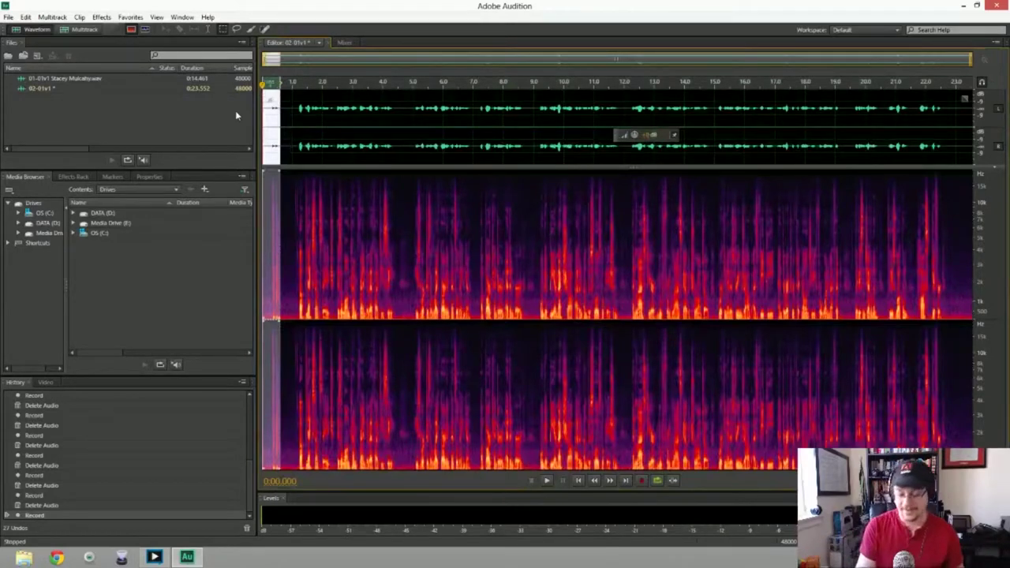
{"action": "key", "text": "Delete"}
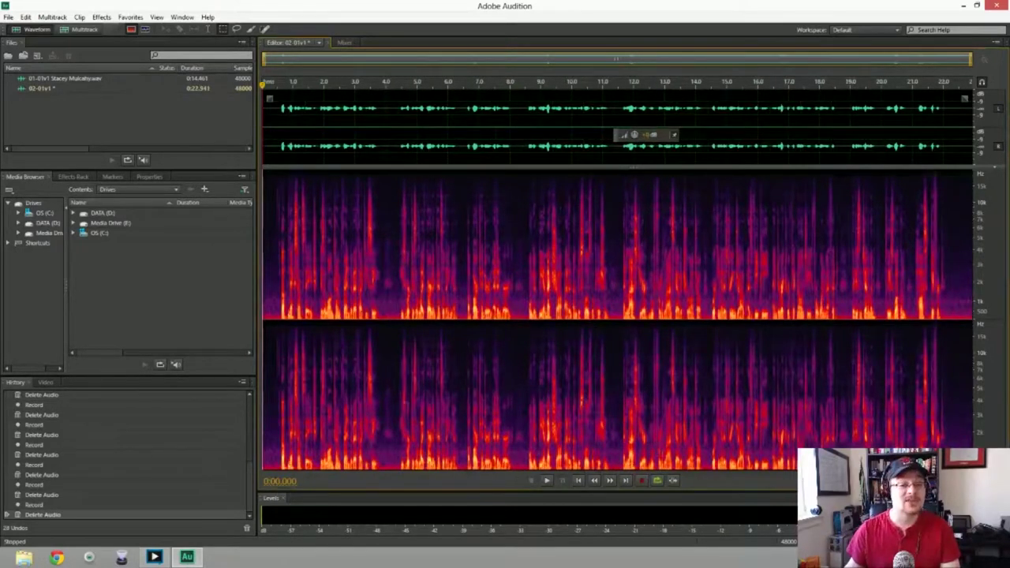
Capture a noise print from background noise and apply Noise Reduction to the whole take
{"action": "left_click_drag", "start_coordinate": [276, 319], "coordinate": [265, 319]}
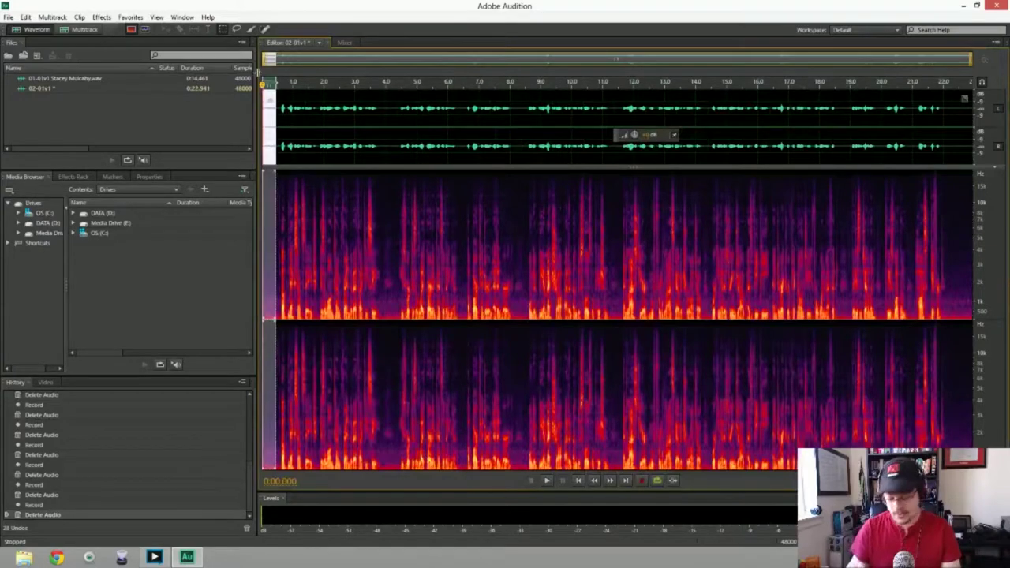
{"action": "key", "text": "ctrl+a"}
{"action": "key", "text": "ctrl+shift+p"}
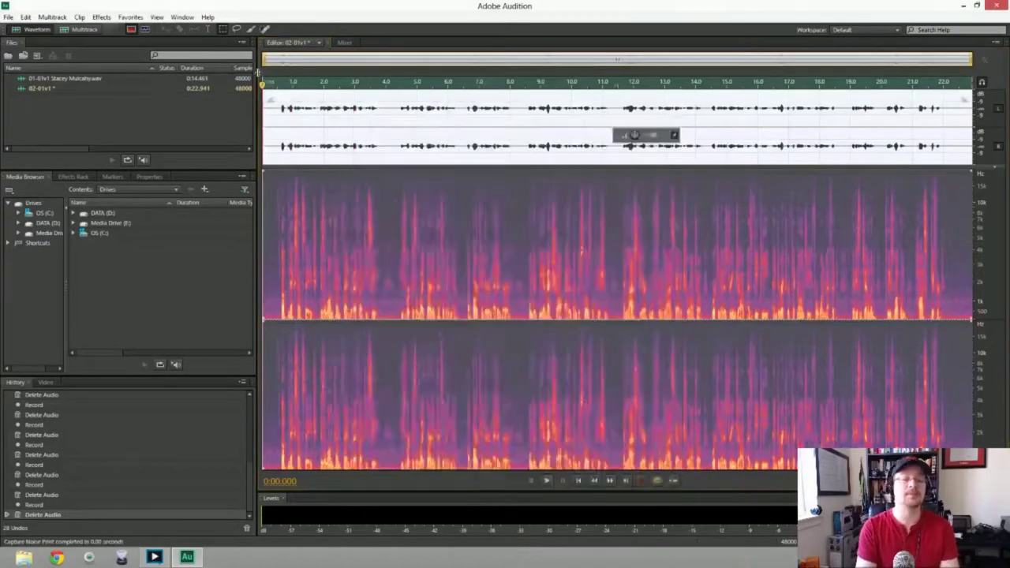
{"action": "key", "text": "Return"}
{"action": "key", "text": "space"}
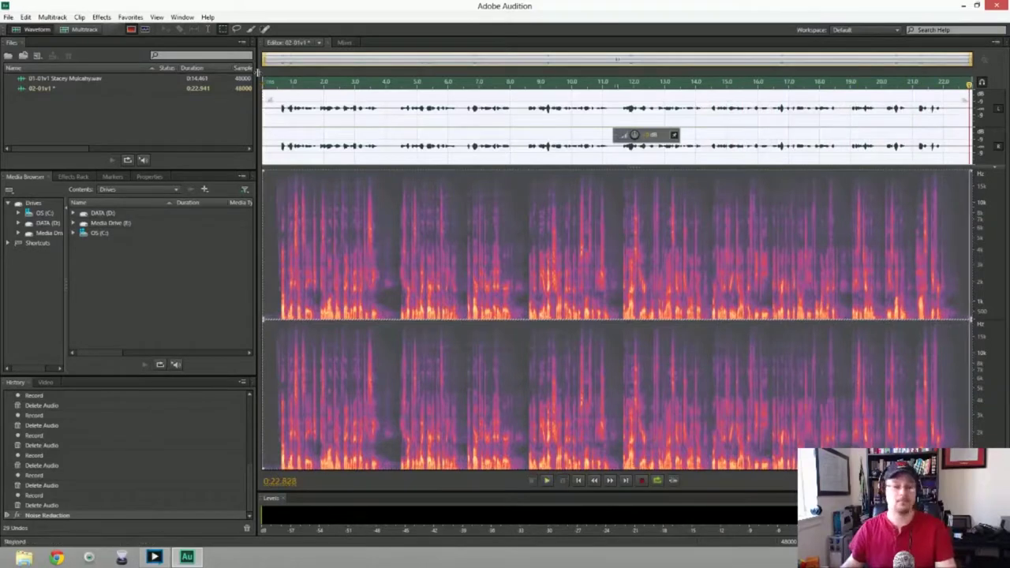
Save the cleaned take as Wave PCM, named 02-01v1 plus the speaker's name
{"action": "key", "text": "ctrl+shift+s"}
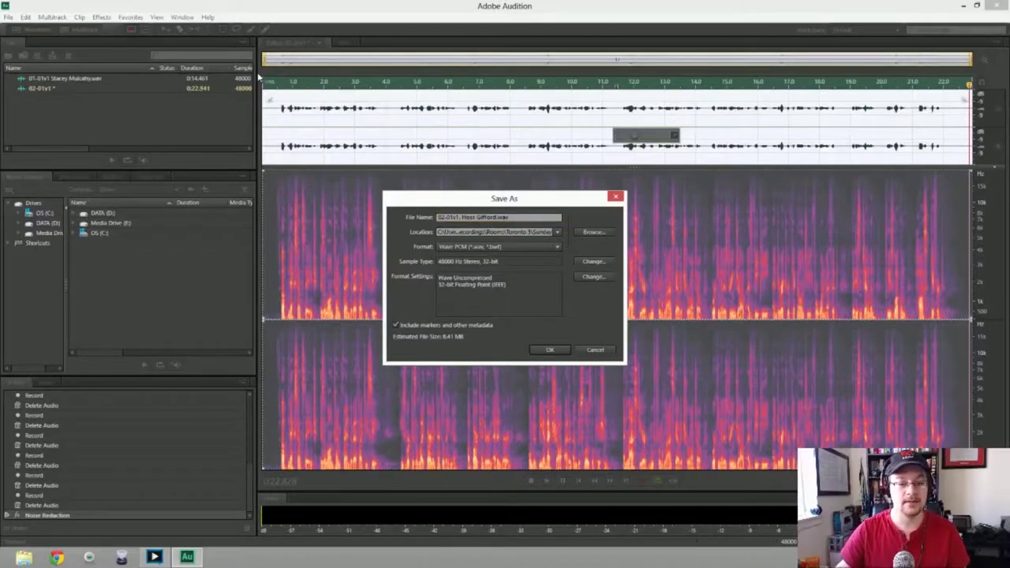
{"action": "key", "text": "Return"}
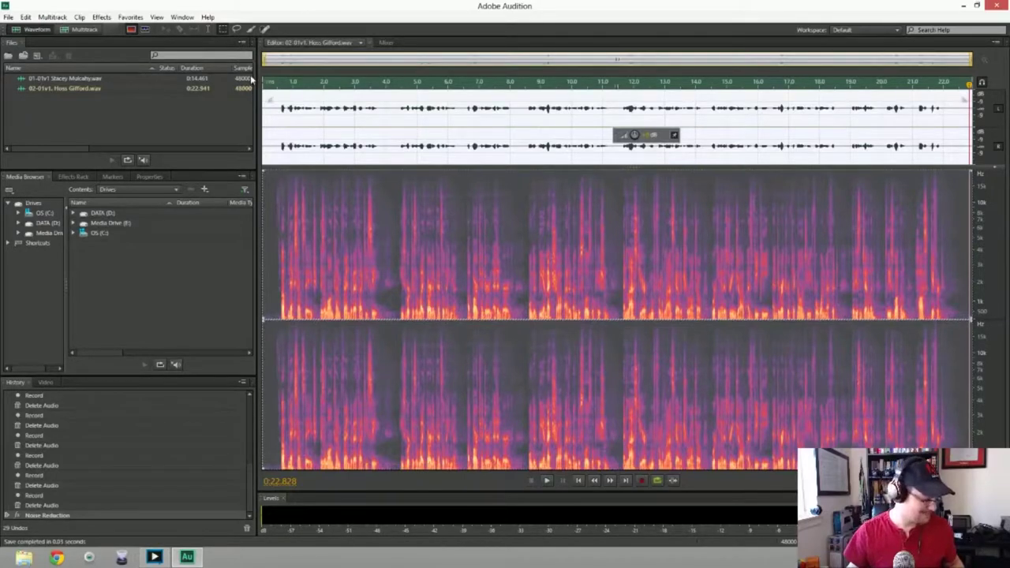
Create a new 48000 Hz, 32-bit stereo audio file named 03-01v1
{"action": "key", "text": "ctrl+shift+n"}
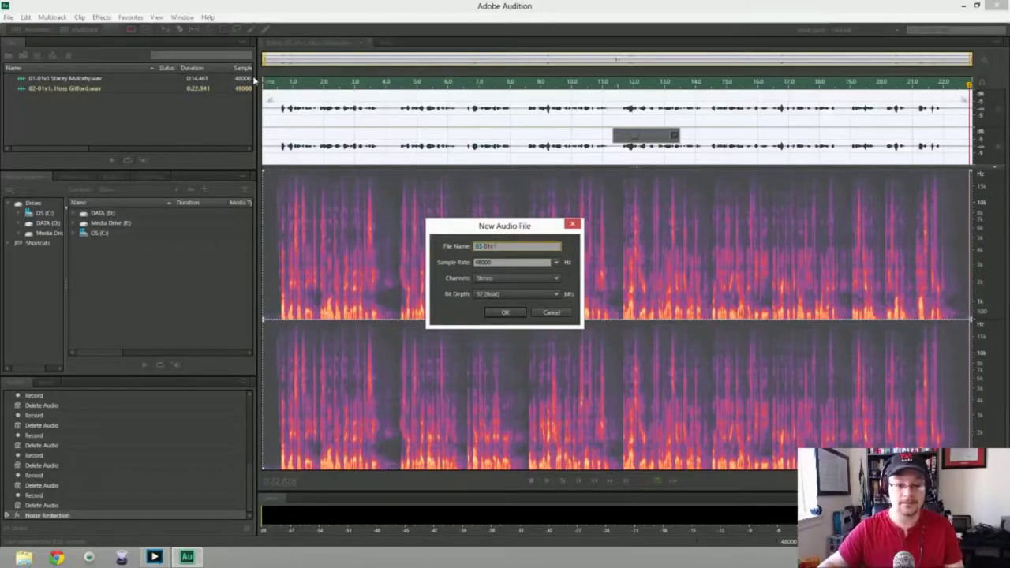
{"action": "key", "text": "Return"}
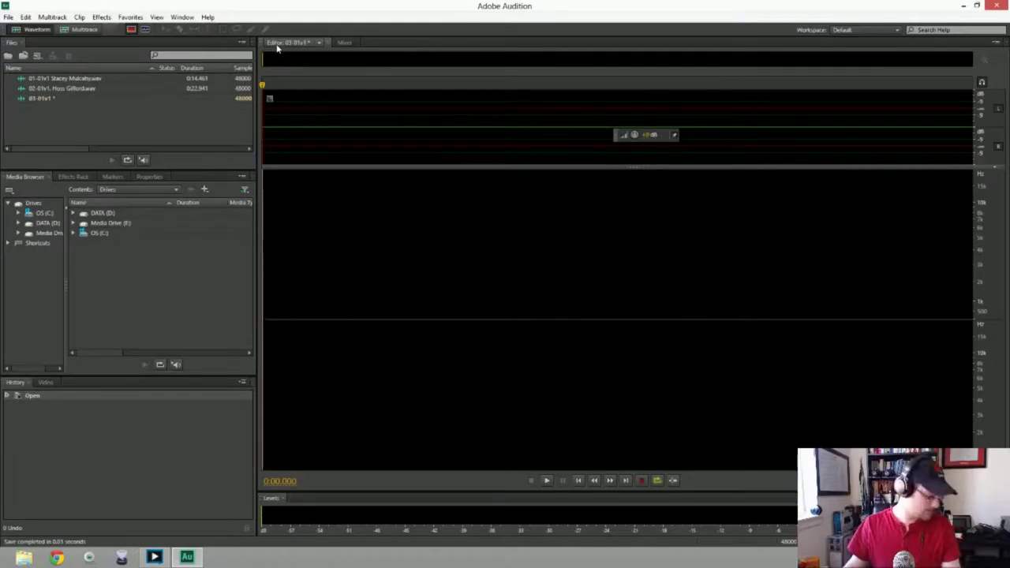
Record and discard the first three trial takes in 03-01v1
{"action": "key", "text": "shift+space"}
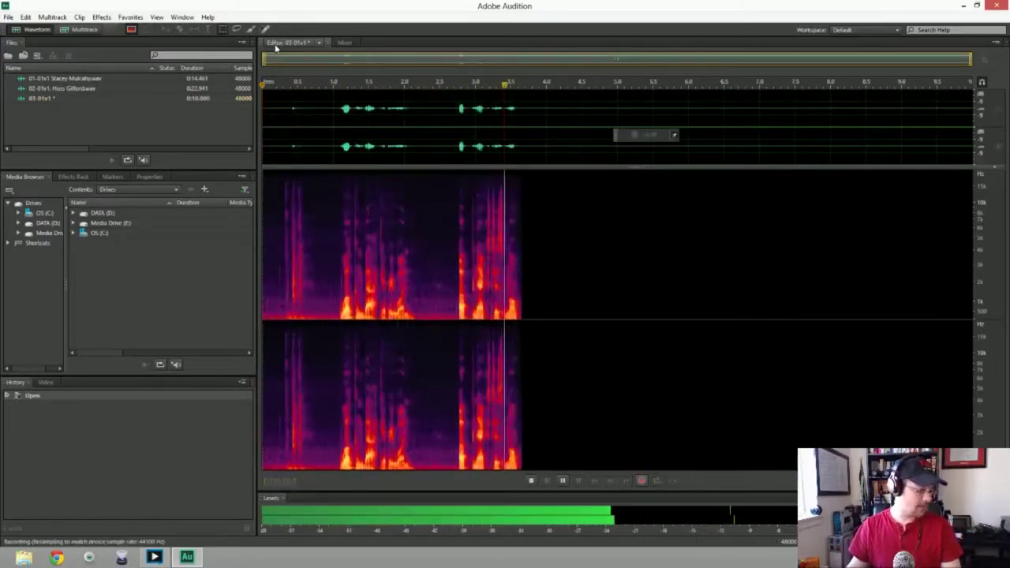
{"action": "key", "text": "space"}
{"action": "key", "text": "ctrl+a"}
{"action": "key", "text": "Delete"}
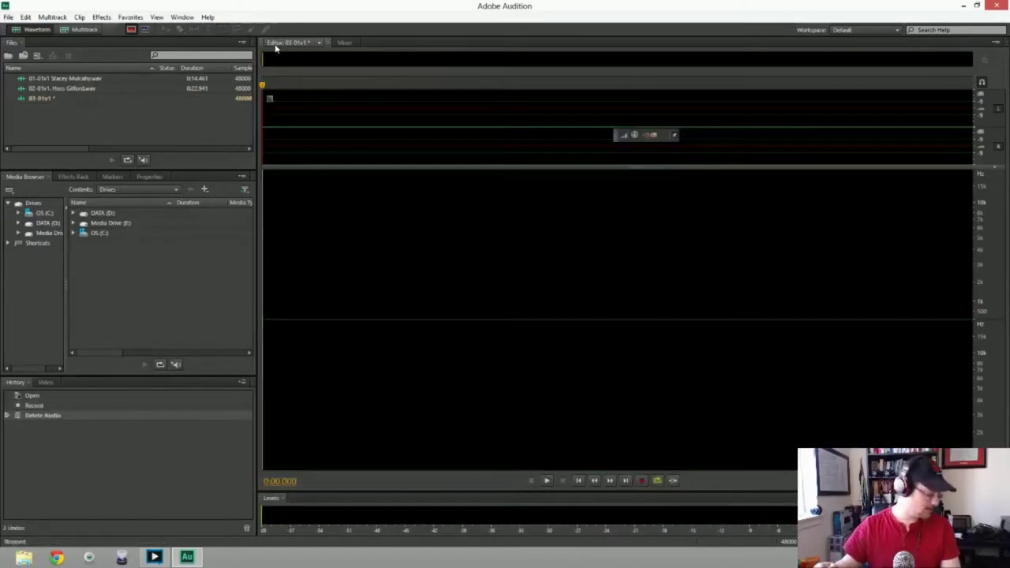
{"action": "key", "text": "shift+space"}
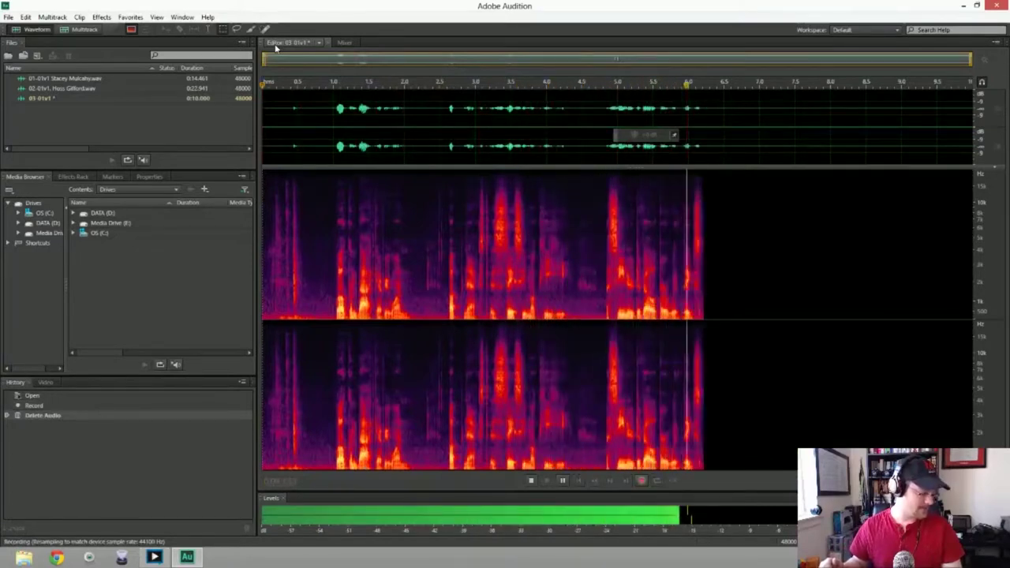
{"action": "key", "text": "space"}
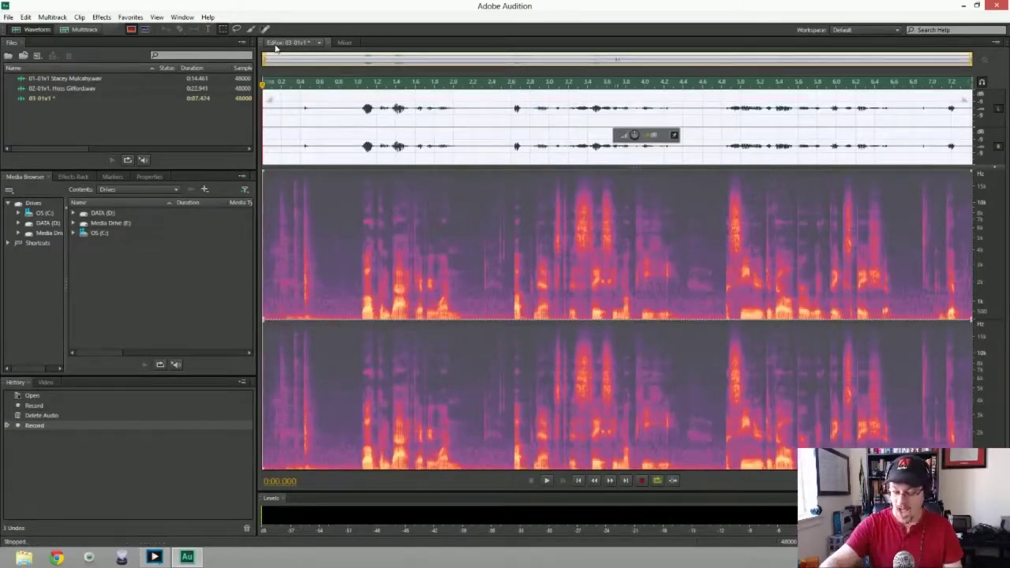
{"action": "key", "text": "Delete"}
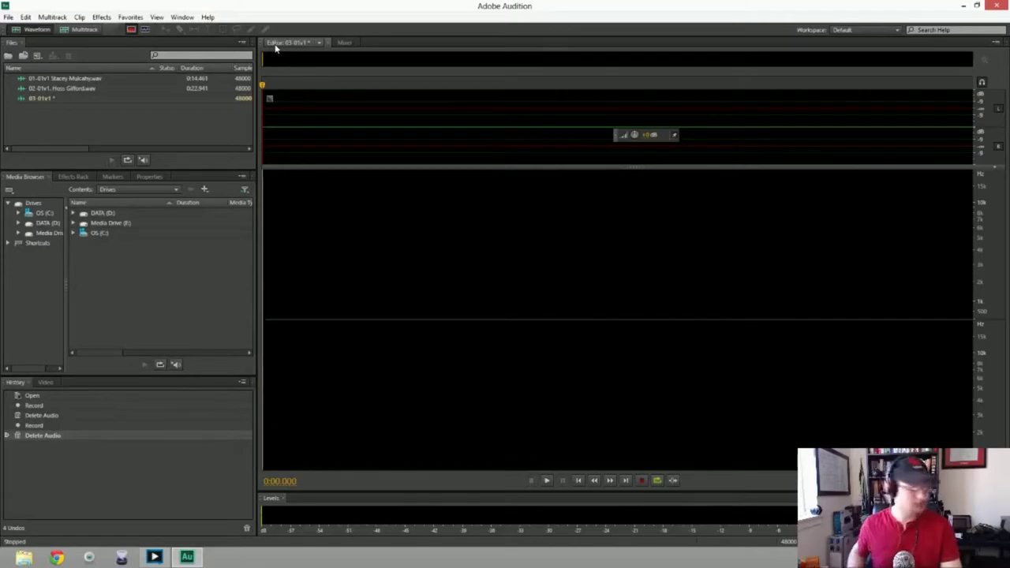
{"action": "key", "text": "shift+space"}
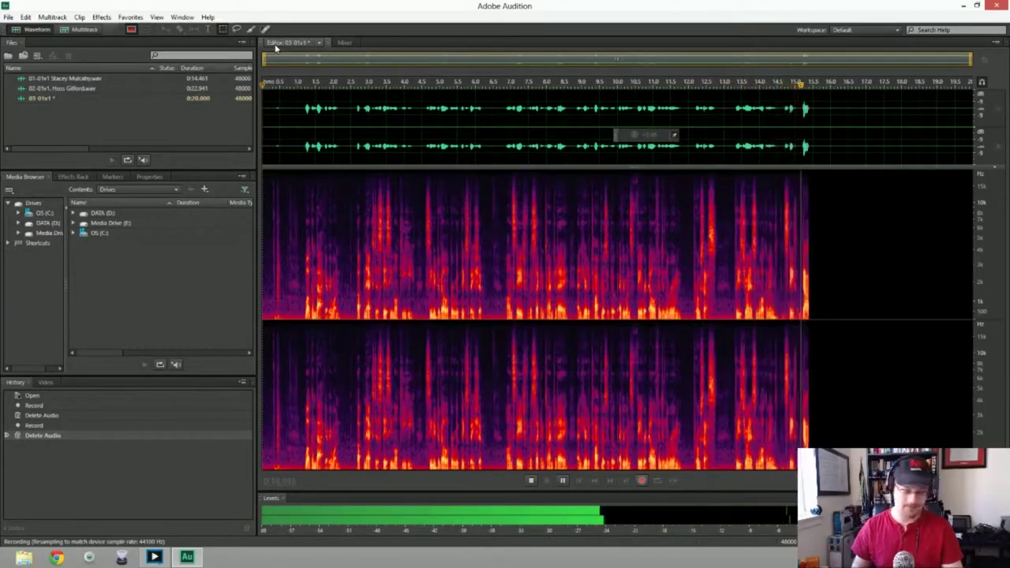
{"action": "key", "text": "space"}
{"action": "key", "text": "Delete"}
Record and discard three more unsatisfactory takes in 03-01v1
{"action": "key", "text": "shift+space"}
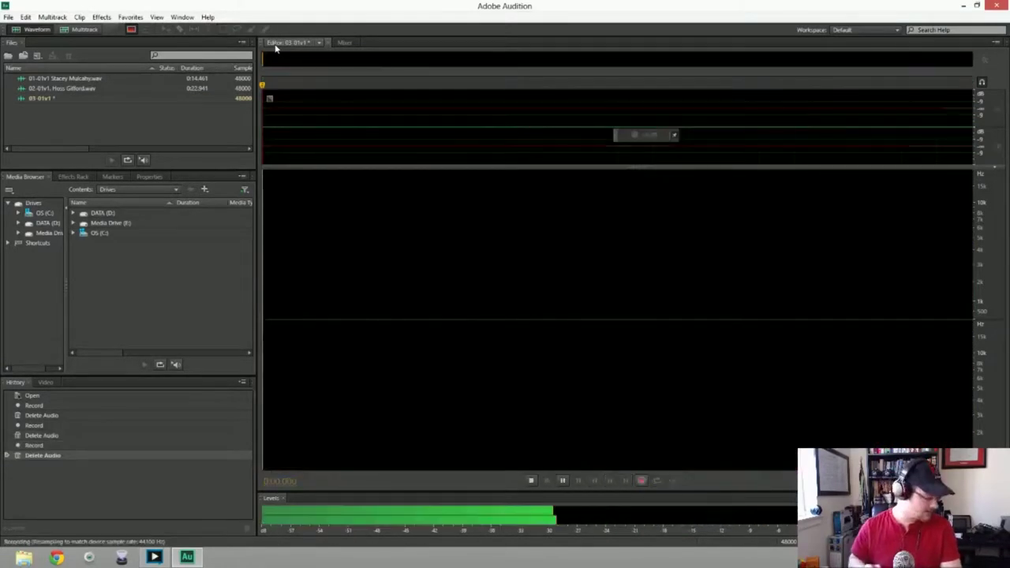
{"action": "key", "text": "space"}
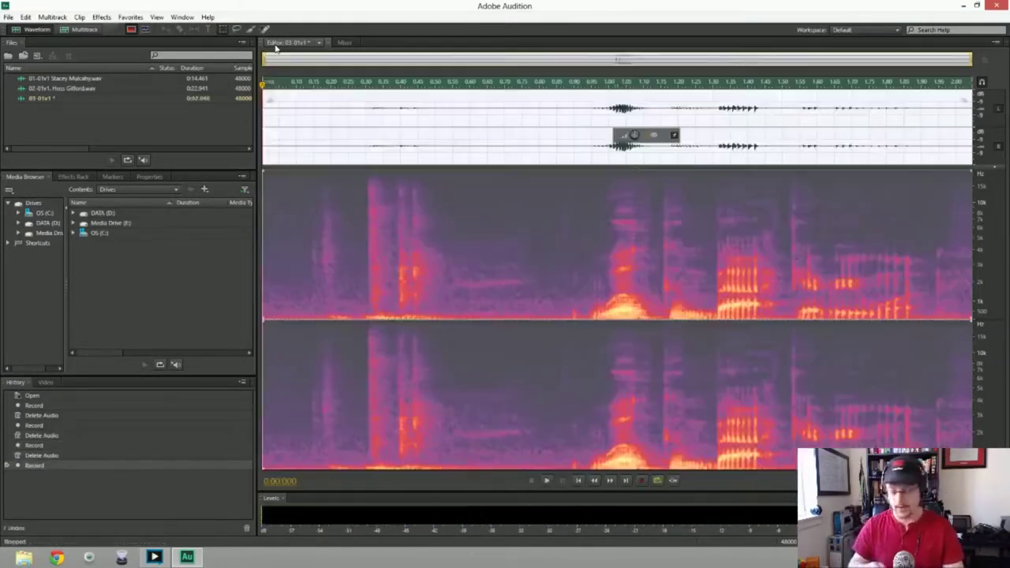
{"action": "key", "text": "Delete"}
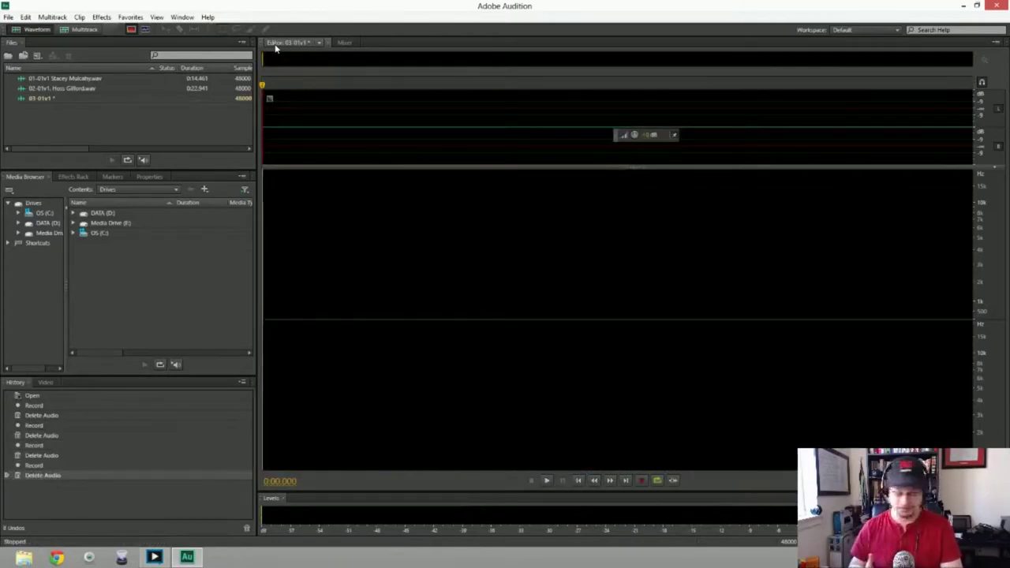
{"action": "key", "text": "shift+space"}
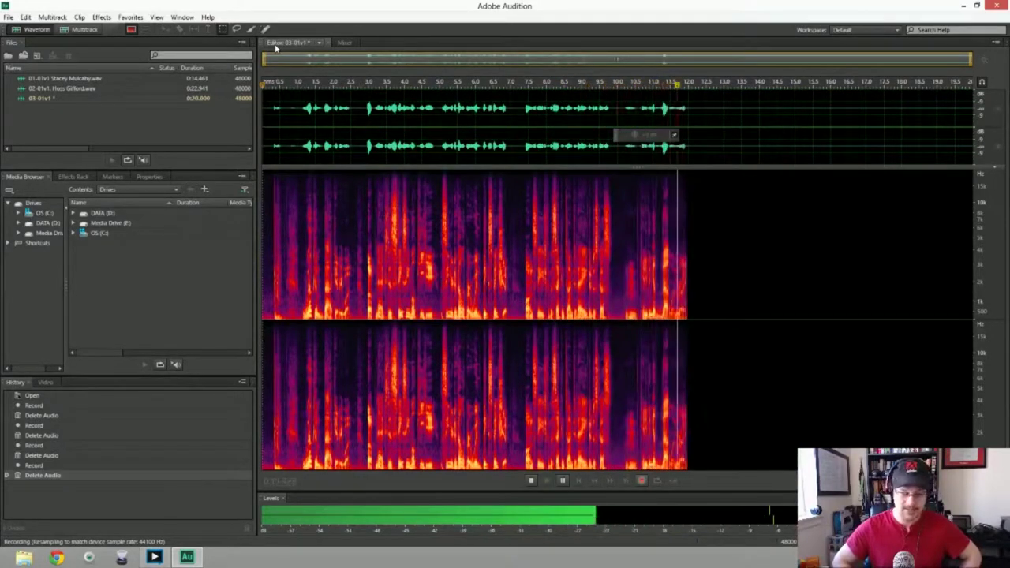
{"action": "key", "text": "space"}
{"action": "key", "text": "ctrl+a"}
{"action": "key", "text": "Delete"}
{"action": "key", "text": "shift+space"}
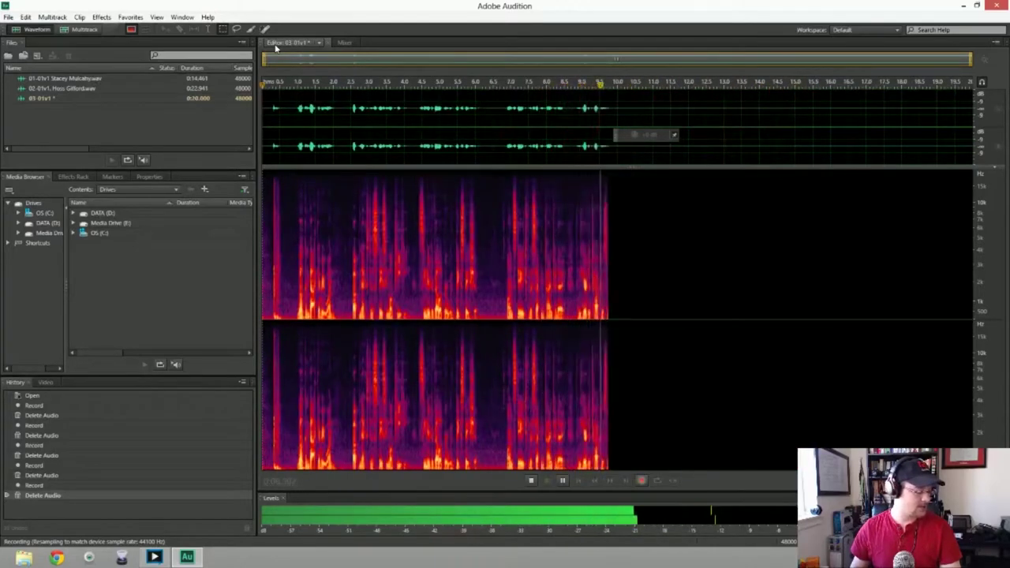
{"action": "key", "text": "space"}
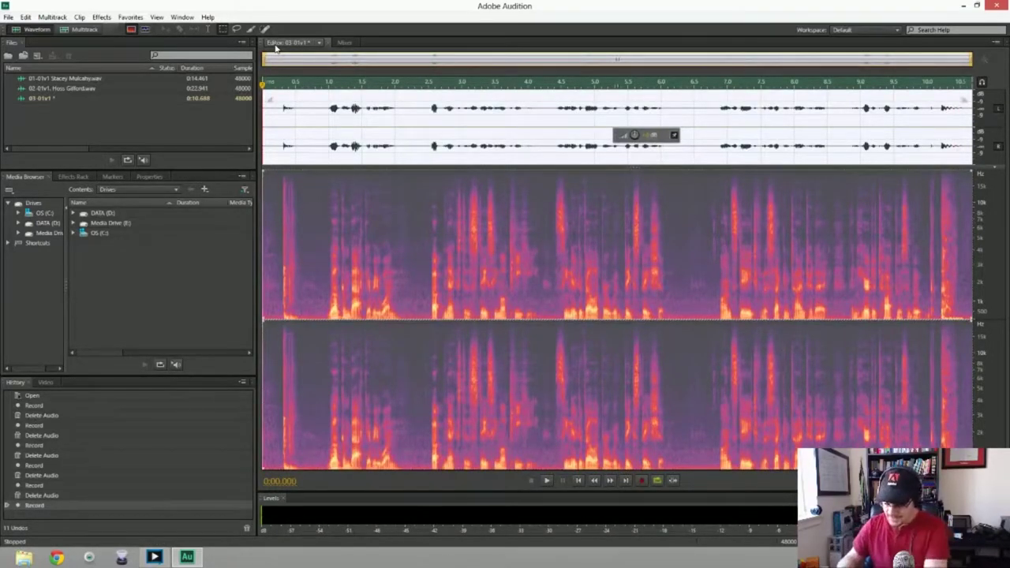
{"action": "key", "text": "ctrl+a"}
{"action": "key", "text": "Delete"}
Record and discard four further takes, including a roughly 12-second one, leaving 03-01v1 empty
{"action": "key", "text": "shift+space"}
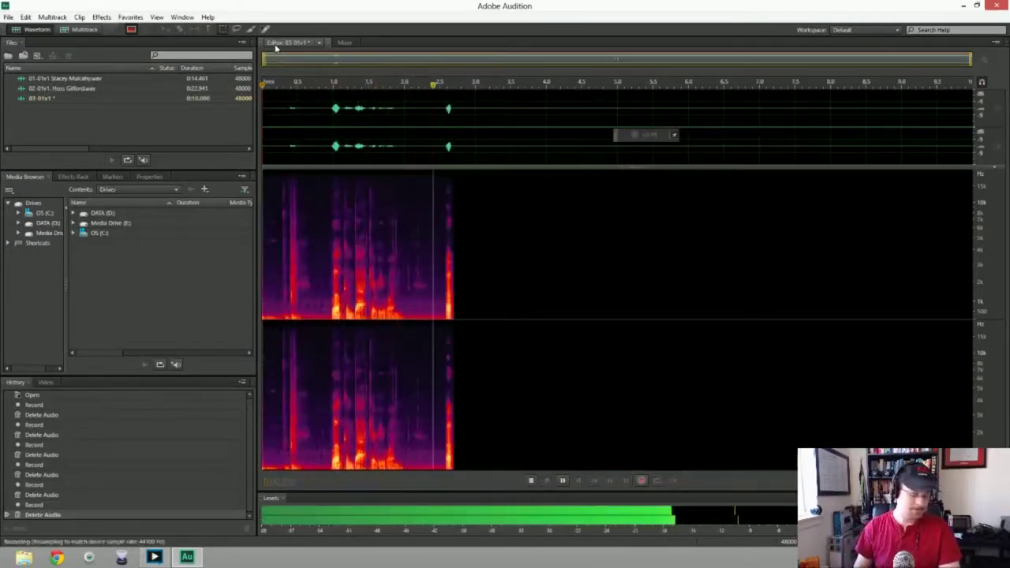
{"action": "key", "text": "space"}
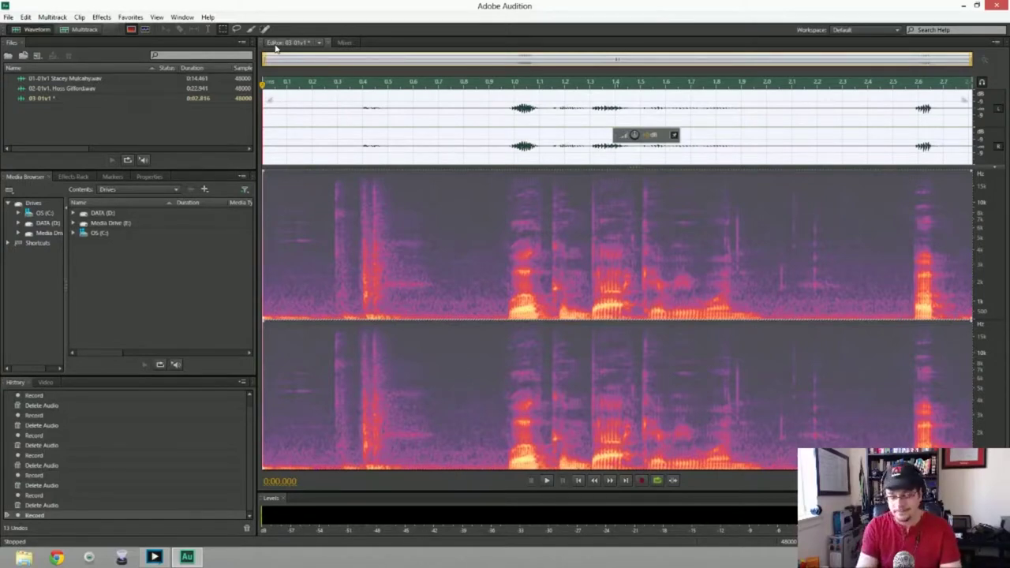
{"action": "key", "text": "ctrl+a"}
{"action": "key", "text": "Delete"}
{"action": "key", "text": "shift+space"}
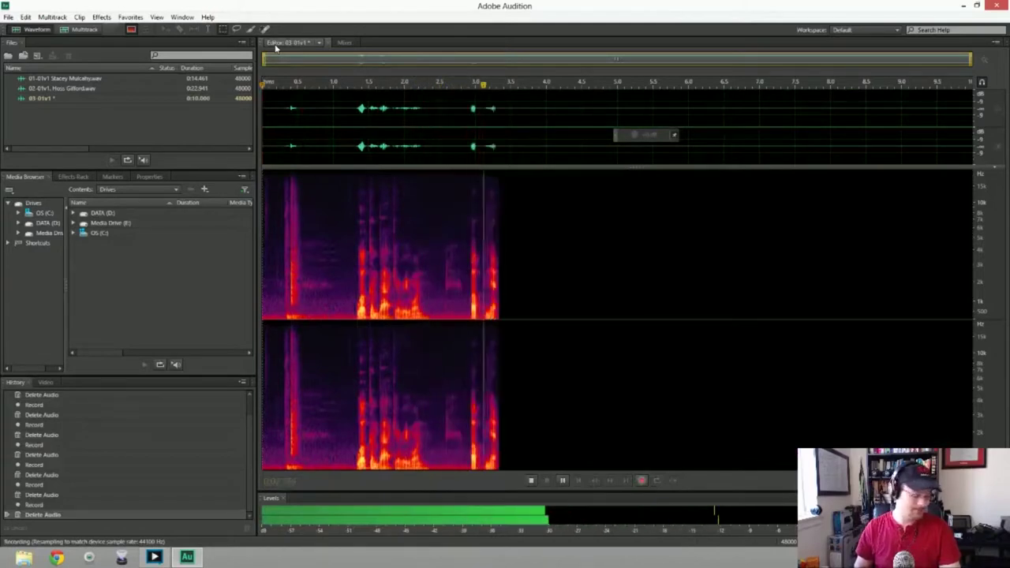
{"action": "key", "text": "space"}
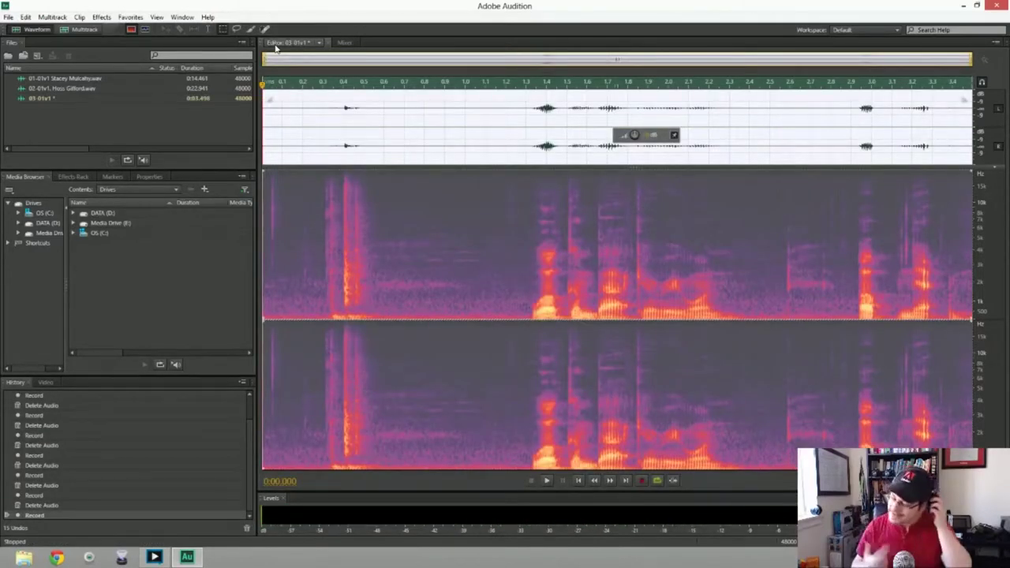
{"action": "key", "text": "Delete"}
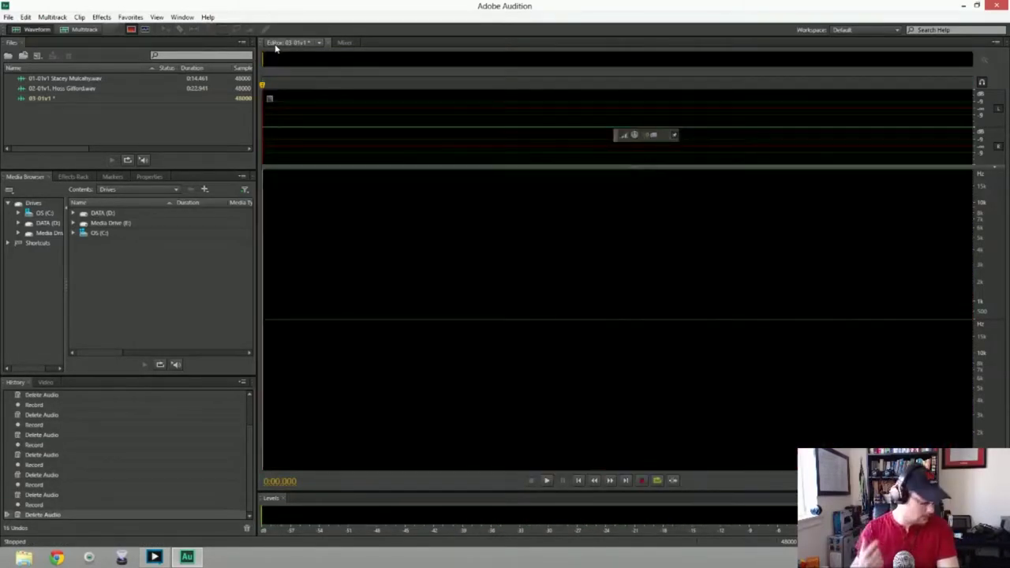
{"action": "key", "text": "shift+space"}
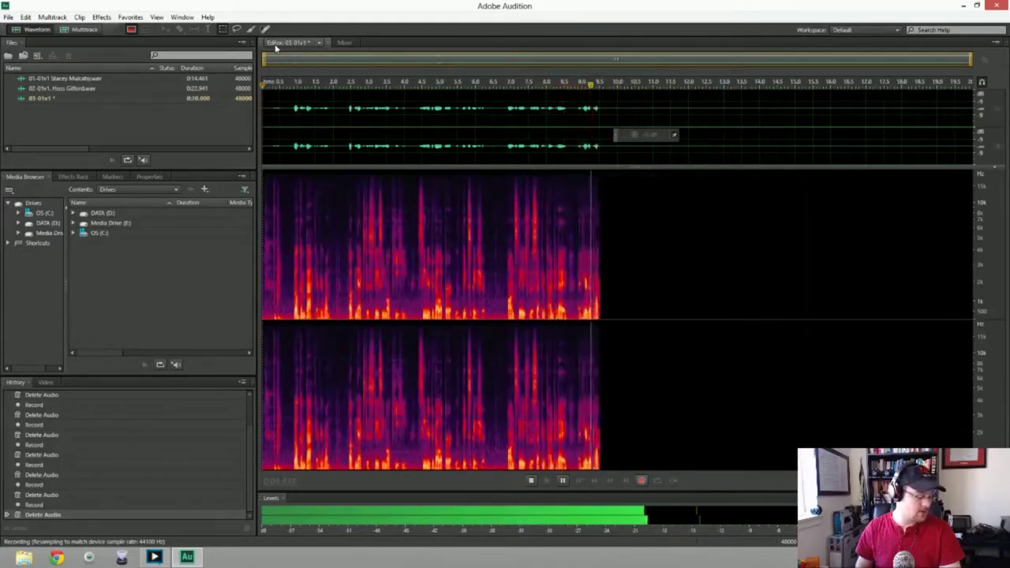
{"action": "key", "text": "space"}
{"action": "key", "text": "ctrl+a"}
{"action": "key", "text": "Delete"}
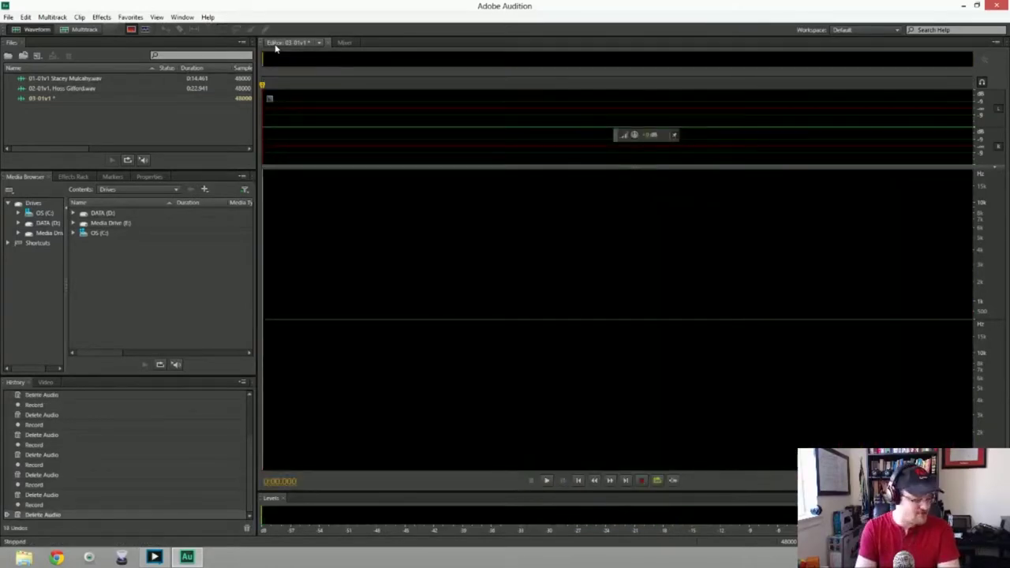
{"action": "key", "text": "shift+space"}
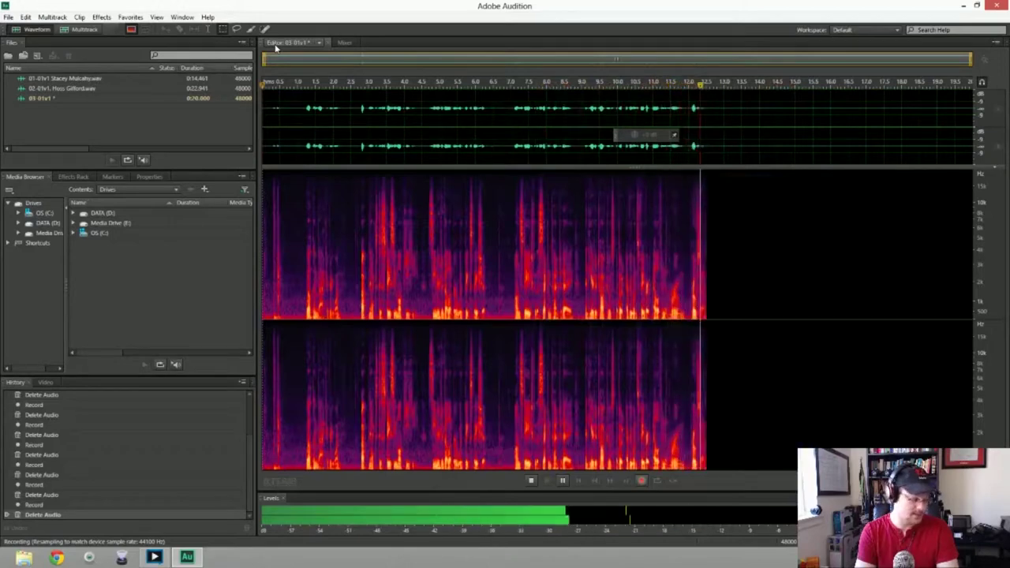
{"action": "key", "text": "space"}
{"action": "key", "text": "ctrl+a"}
{"action": "key", "text": "Delete"}
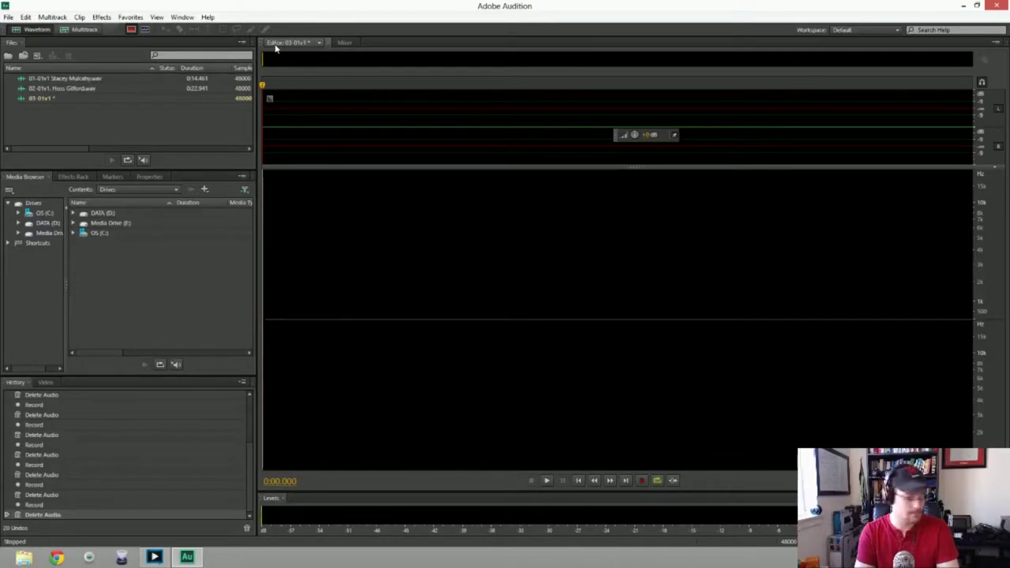
Discard a false start, record a full 17.2-second take into 03-01v1, and open Save As
{"action": "key", "text": "shift+space"}
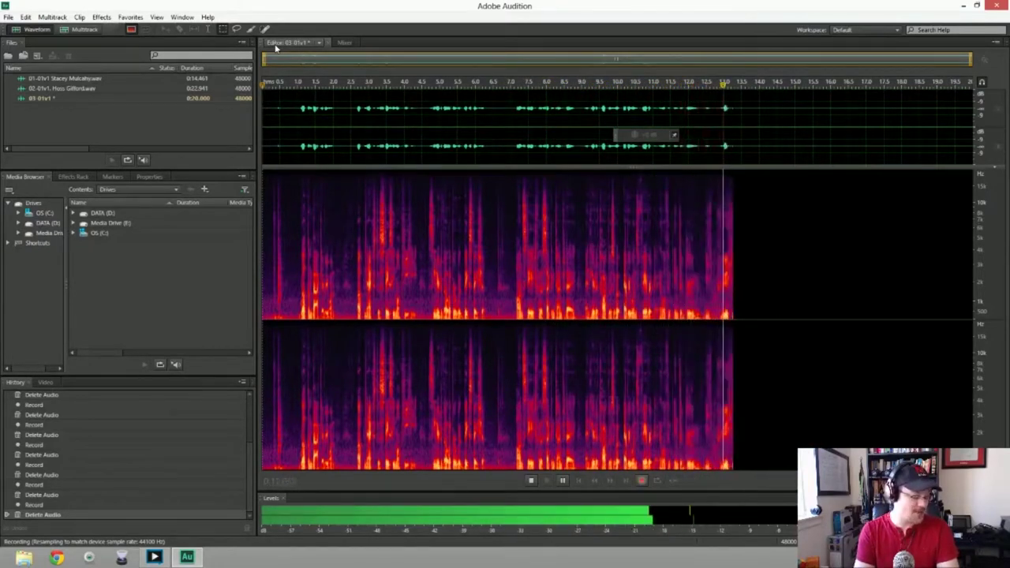
{"action": "key", "text": "space"}
{"action": "key", "text": "ctrl+a"}
{"action": "key", "text": "Delete"}
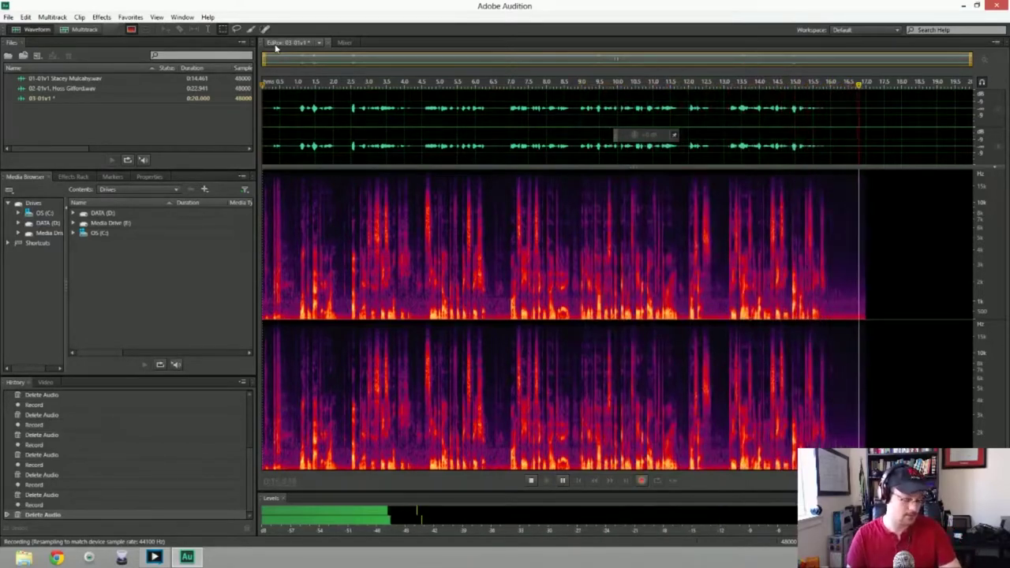
{"action": "key", "text": "space"}
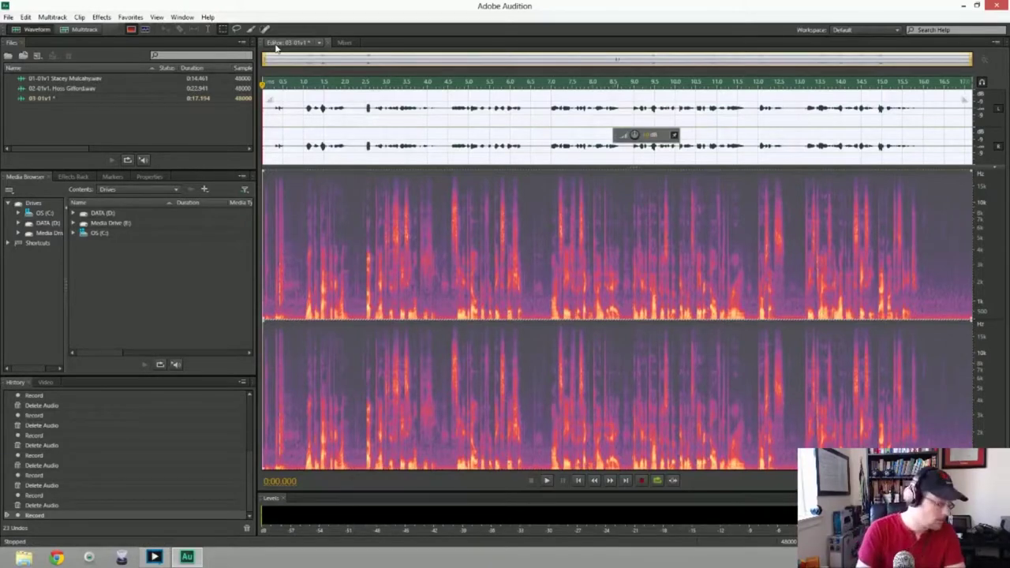
{"action": "key", "text": "ctrl+shift+s"}
{"action": "key", "text": "End"}
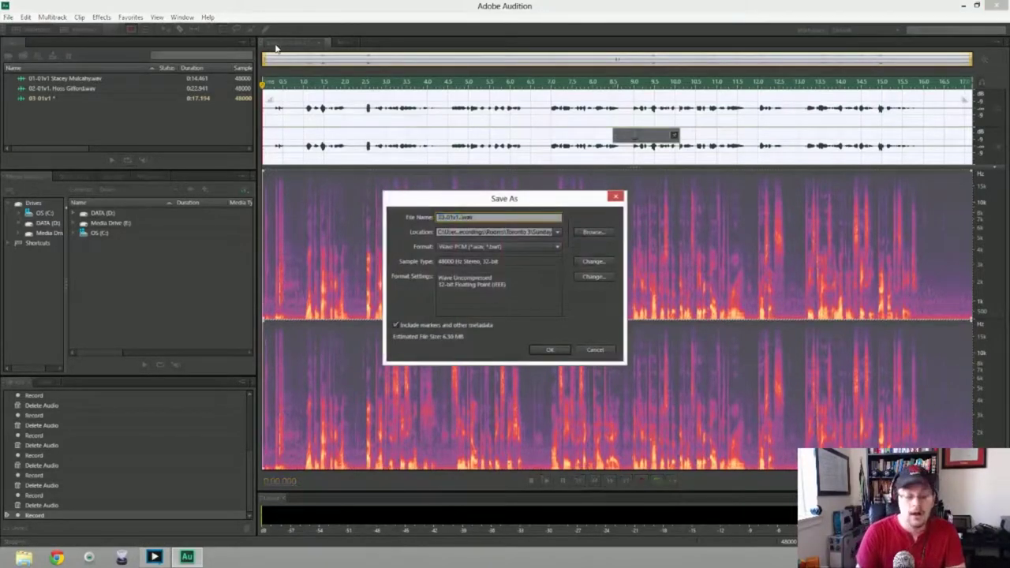
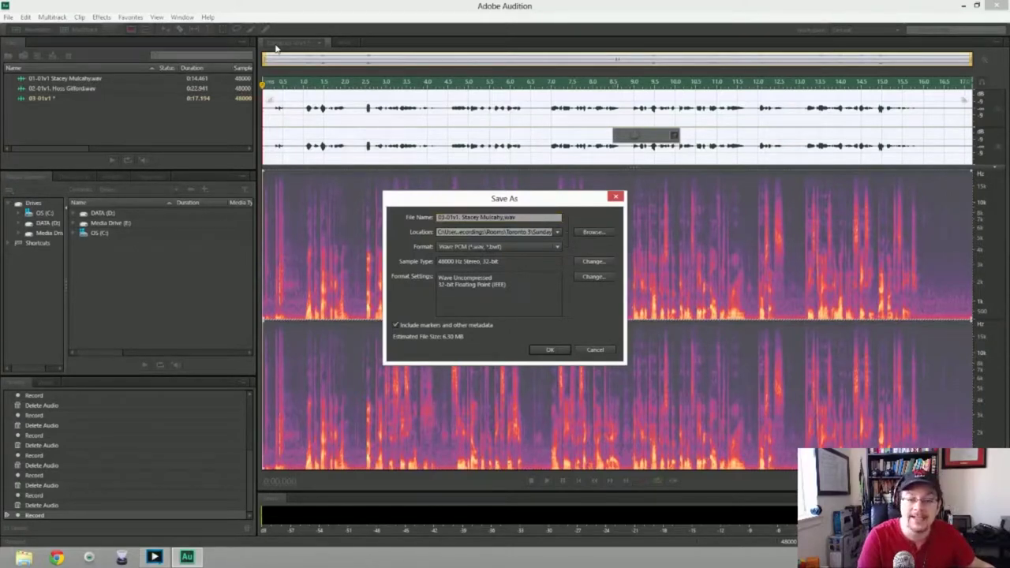
{"action": "key", "text": "Return"}
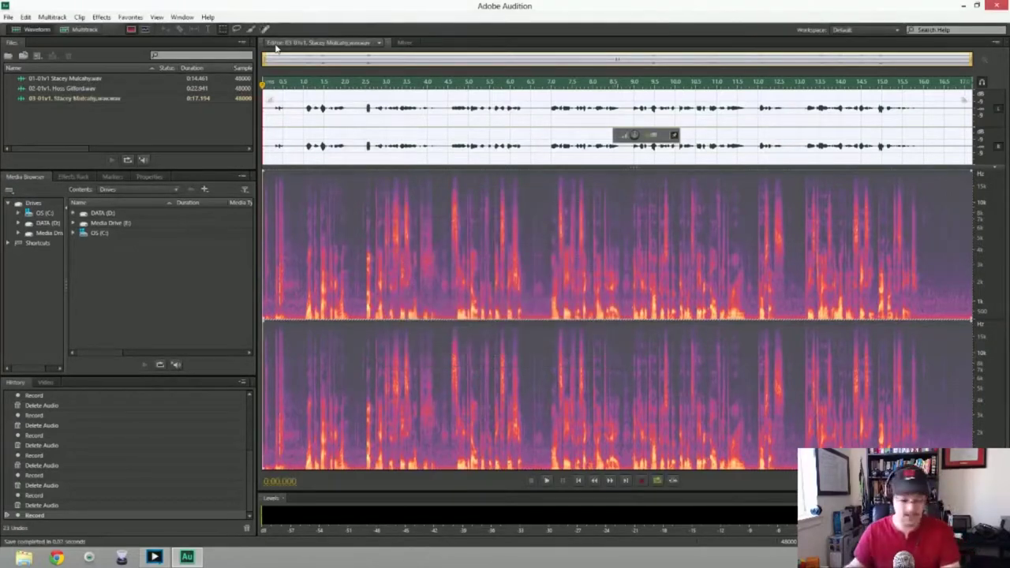
Open the New Audio File dialog, defaulting to 48000 Hz stereo, 32-bit float
{"action": "key", "text": "ctrl+shift+n"}
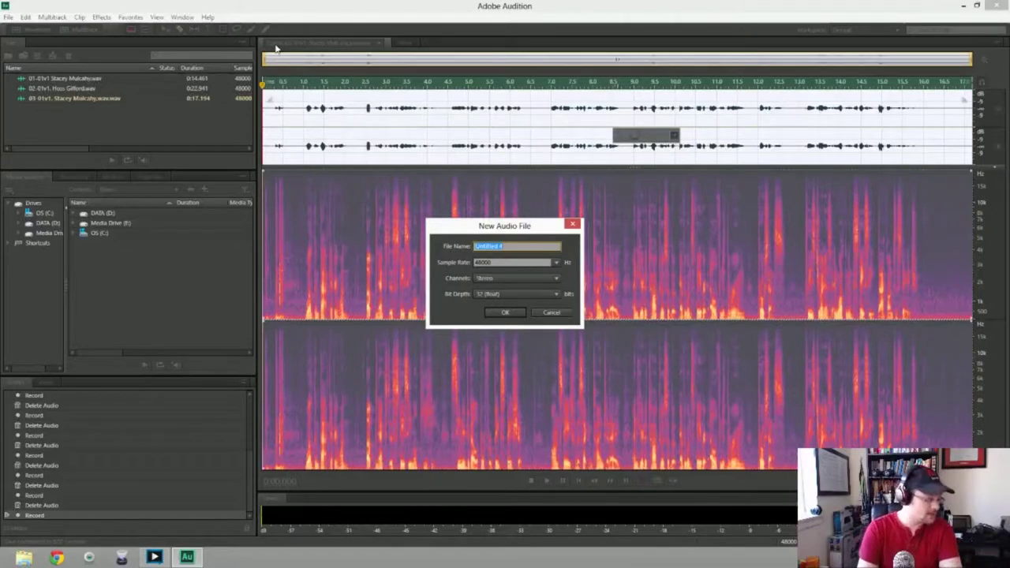
Create the new stereo file named 04_01v1 followed by the speaker's name
{"action": "type", "text": "04"}
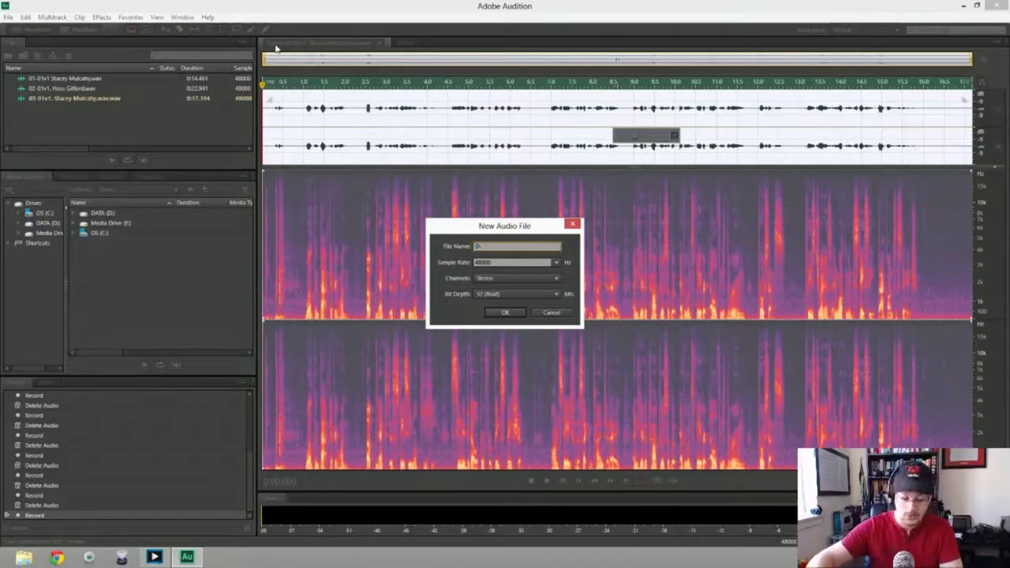
{"action": "type", "text": "_01"}
{"action": "type", "text": "v1"}
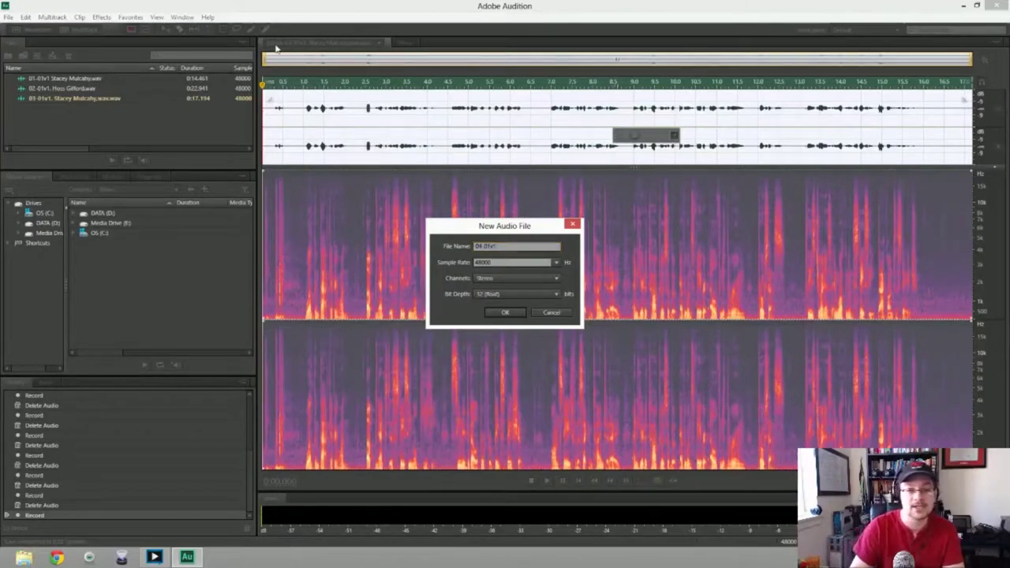
{"action": "key", "text": "shift+Tab"}
{"action": "key", "text": "shift+Tab"}
{"action": "key", "text": "shift+Tab"}
{"action": "key", "text": "shift+Tab"}
{"action": "key", "text": "shift+Tab"}
{"action": "key", "text": "BackSpace"}
{"action": "type", "text": "04_01v1"}
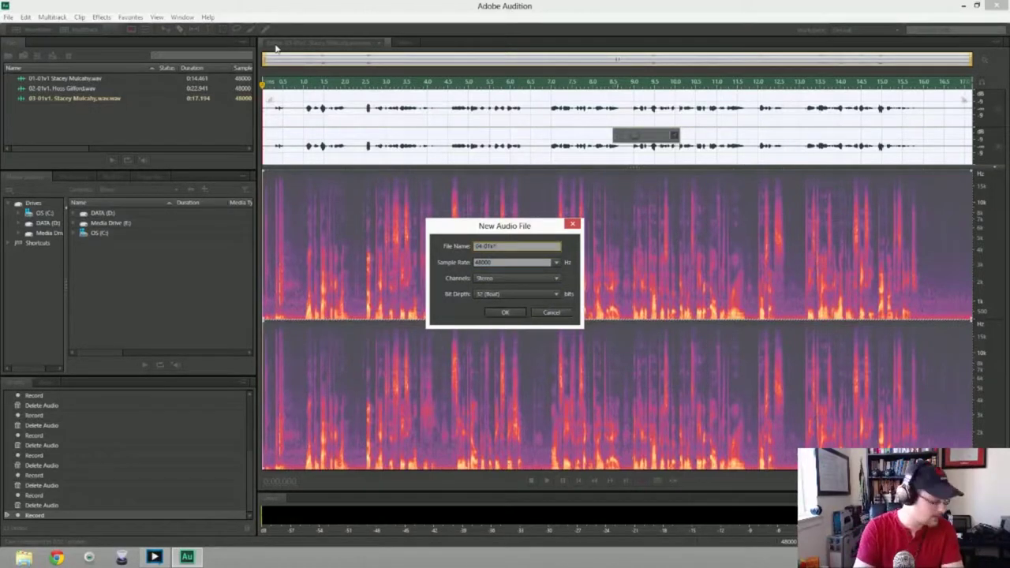
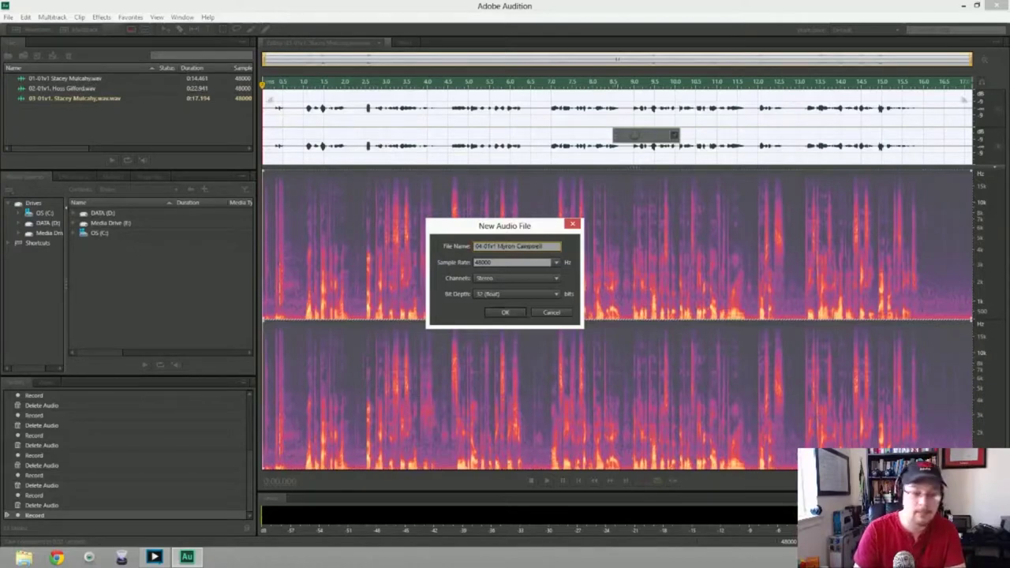
{"action": "key", "text": "Return"}
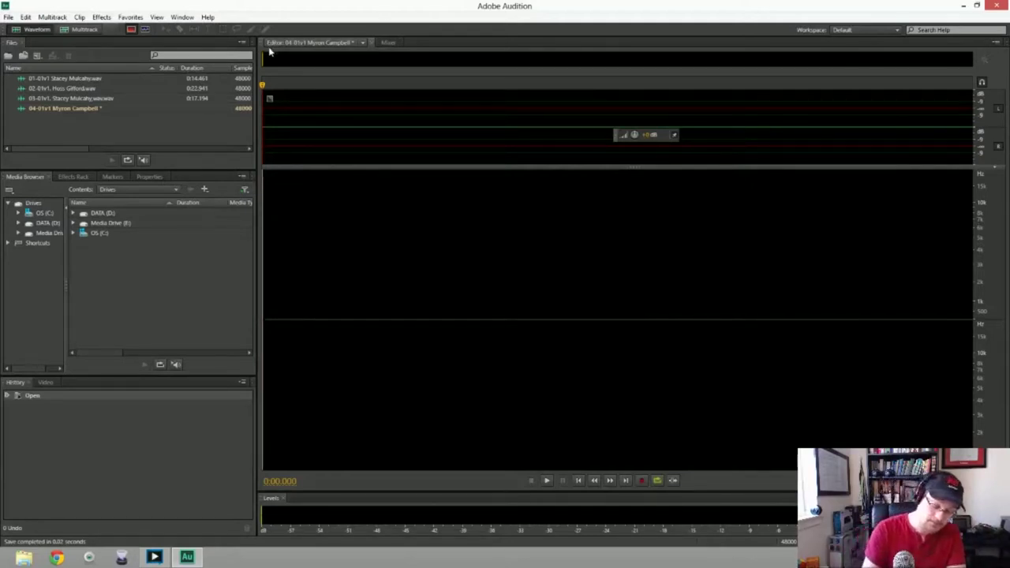
Record a brief test take into 04-01v1, then select all of it and delete it
{"action": "key", "text": "shift+space"}
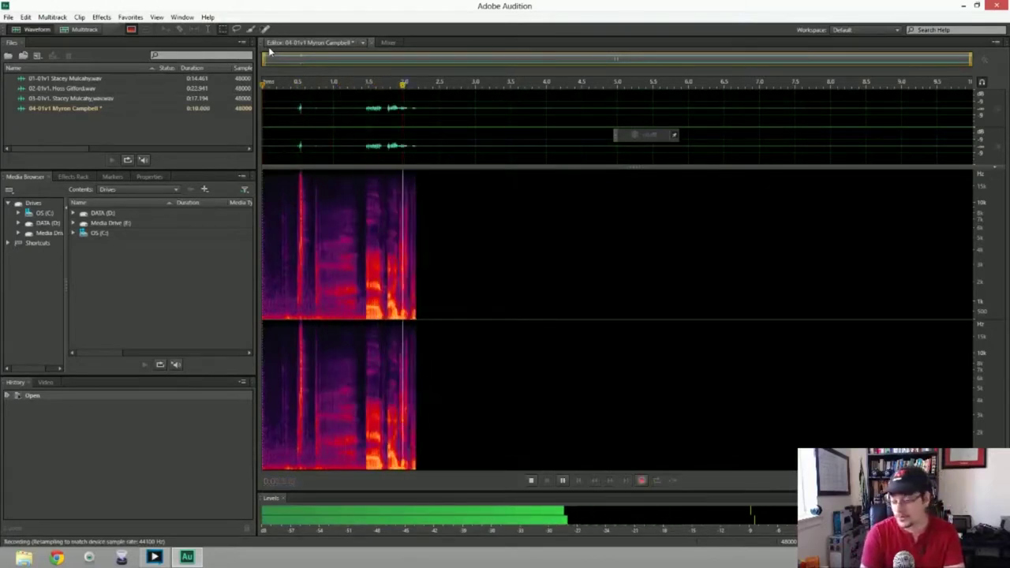
{"action": "key", "text": "space"}
{"action": "key", "text": "ctrl+a"}
{"action": "key", "text": "Delete"}
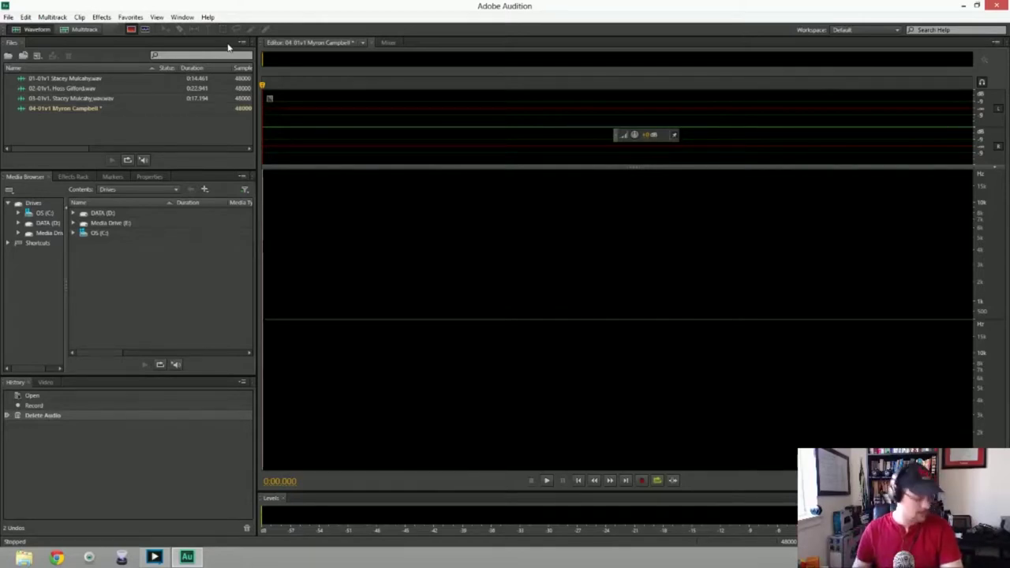
Record and delete three false-start takes in 04-01v1
{"action": "key", "text": "shift+space"}
{"action": "key", "text": "space"}
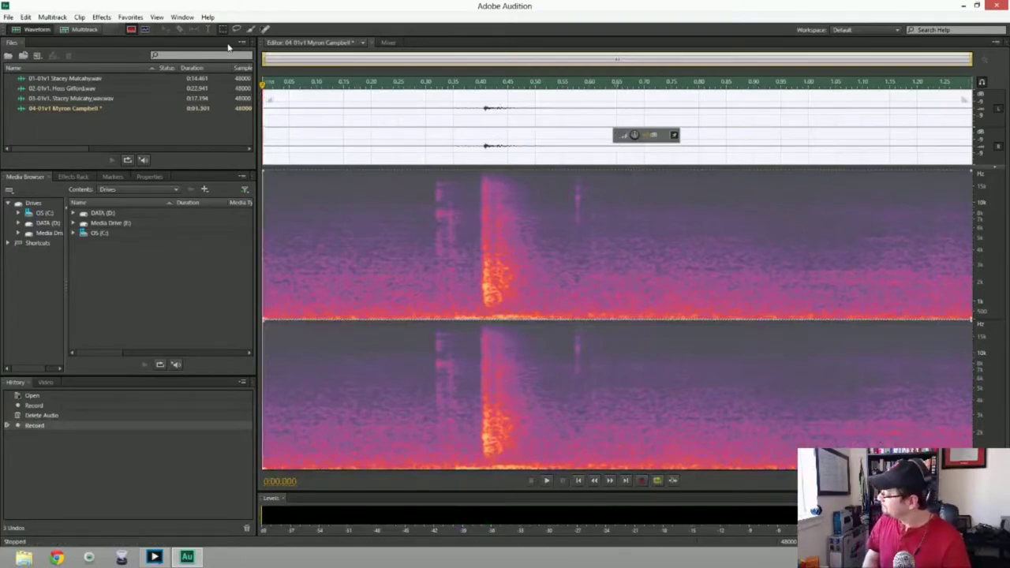
{"action": "key", "text": "Delete"}
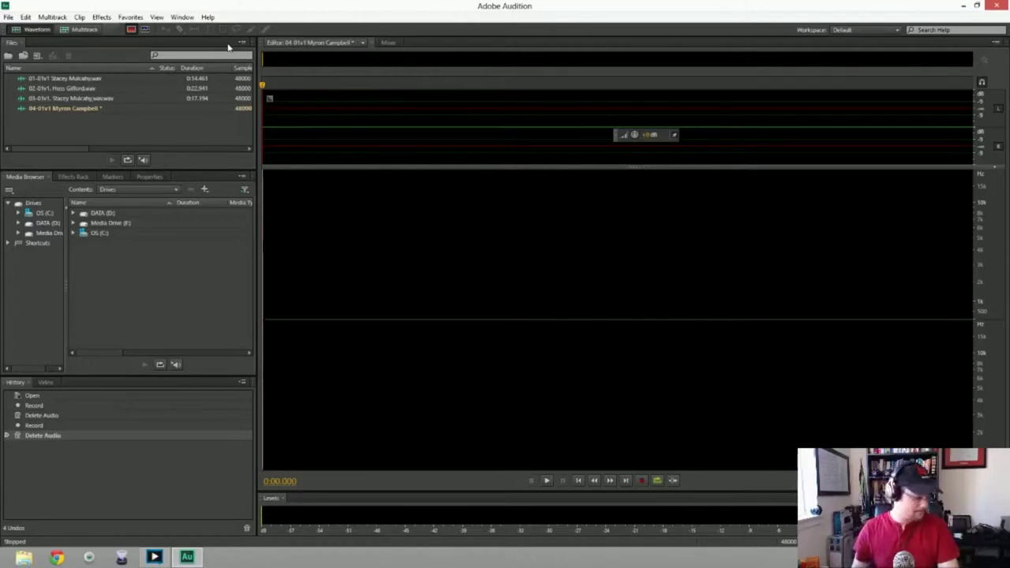
{"action": "key", "text": "shift+space"}
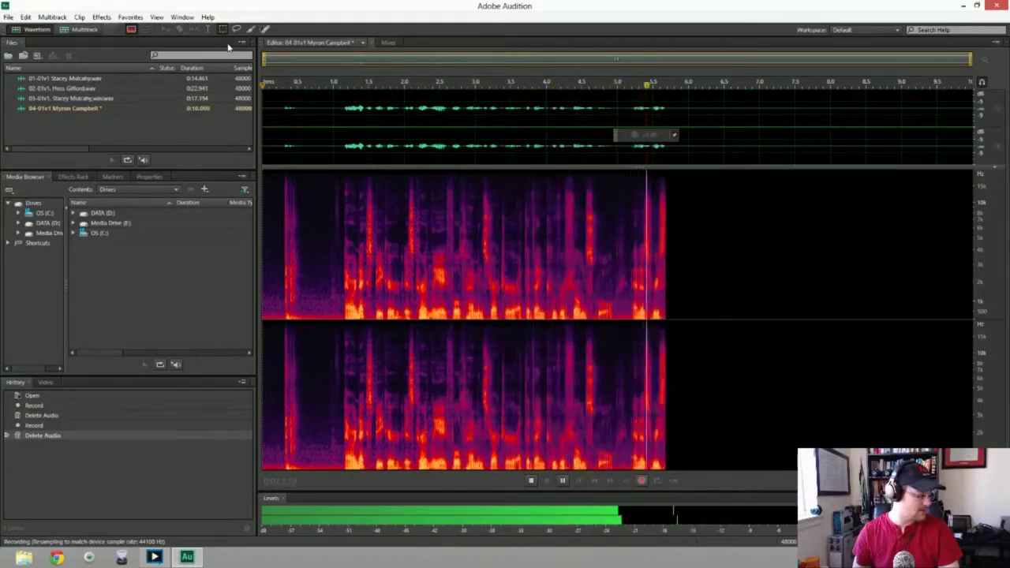
{"action": "key", "text": "space"}
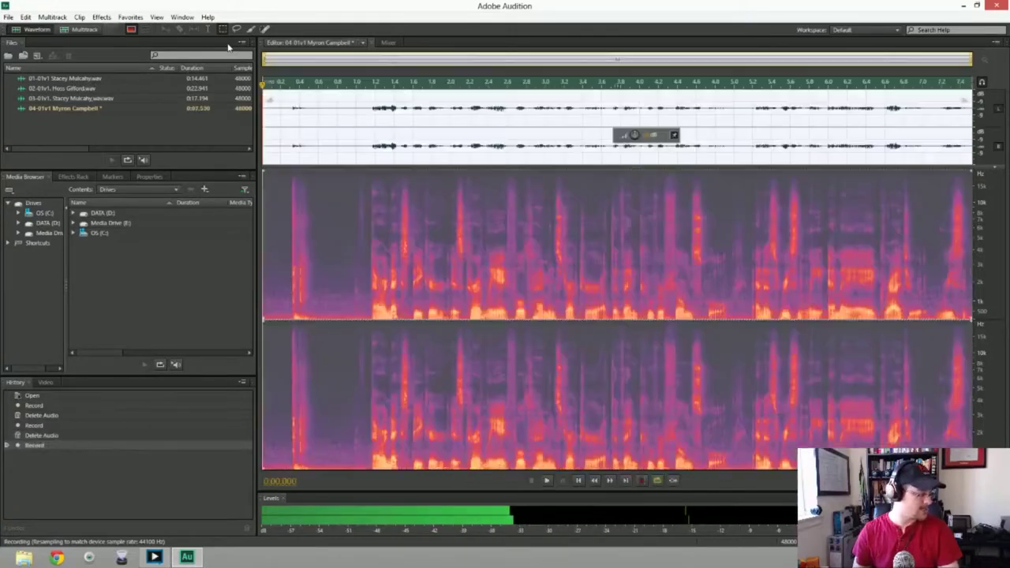
{"action": "key", "text": "Delete"}
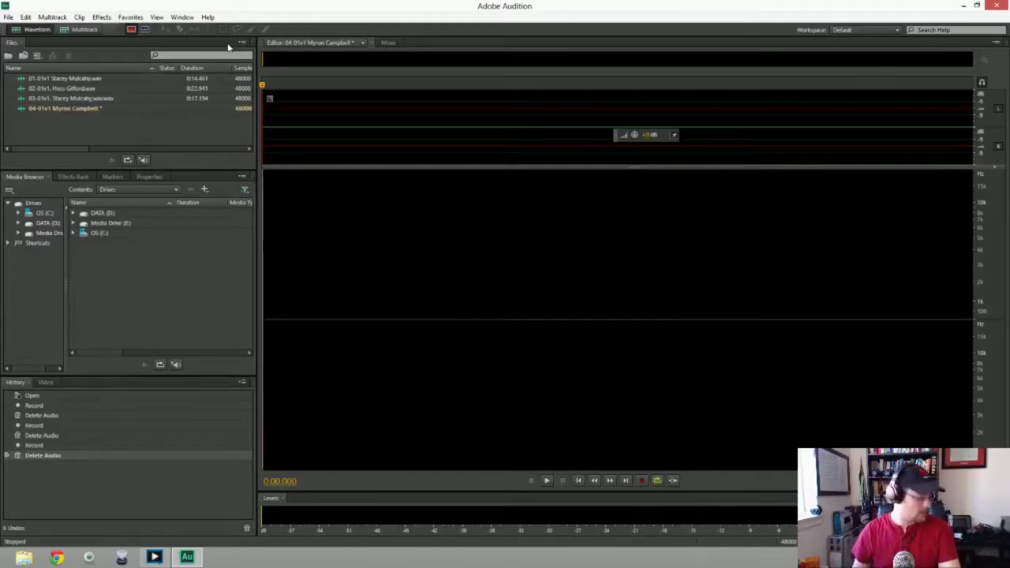
{"action": "key", "text": "shift+space"}
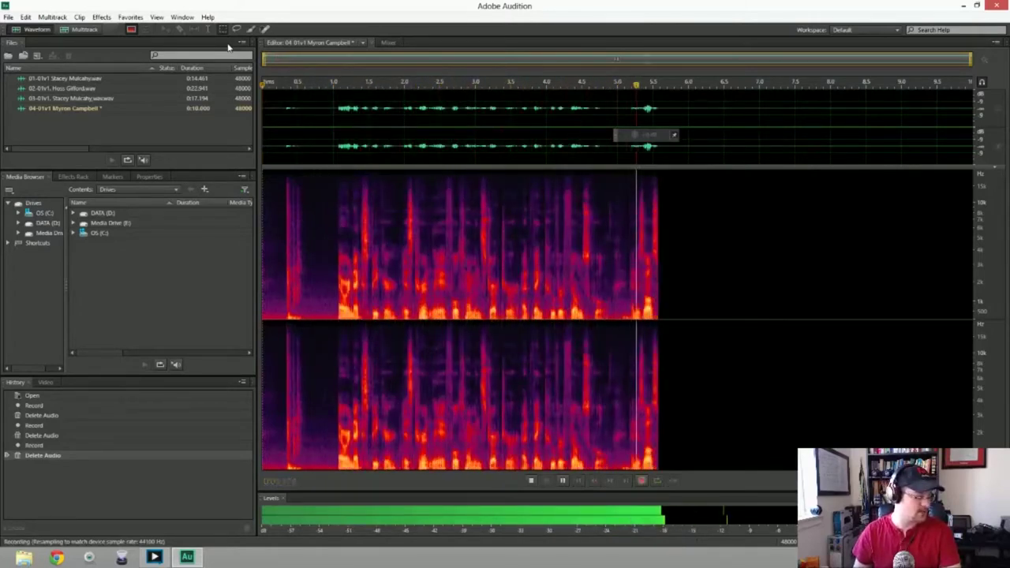
{"action": "key", "text": "space"}
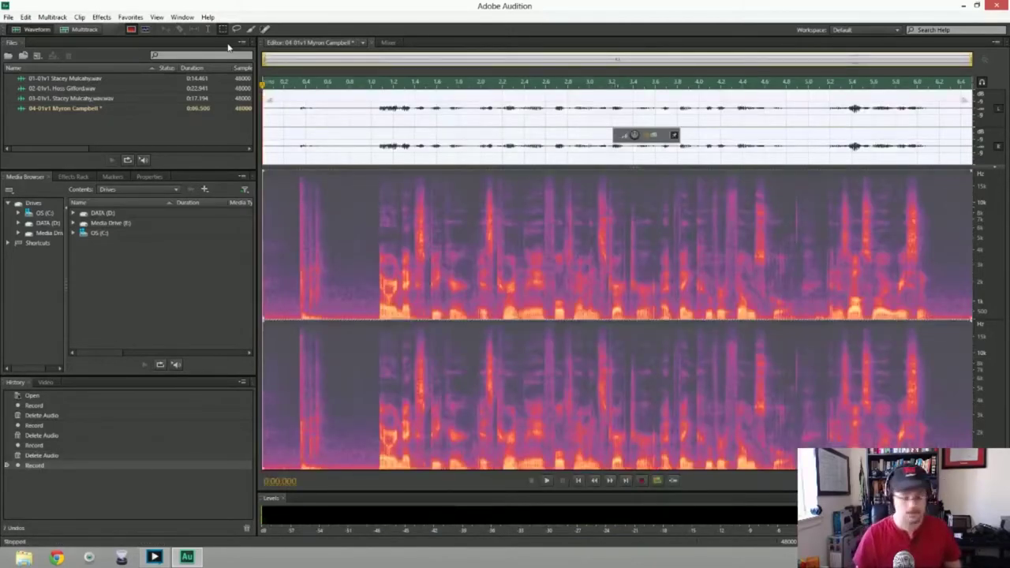
{"action": "key", "text": "Delete"}
Discard more failed attempts until a fresh take of about seven seconds is recording
{"action": "key", "text": "shift+space"}
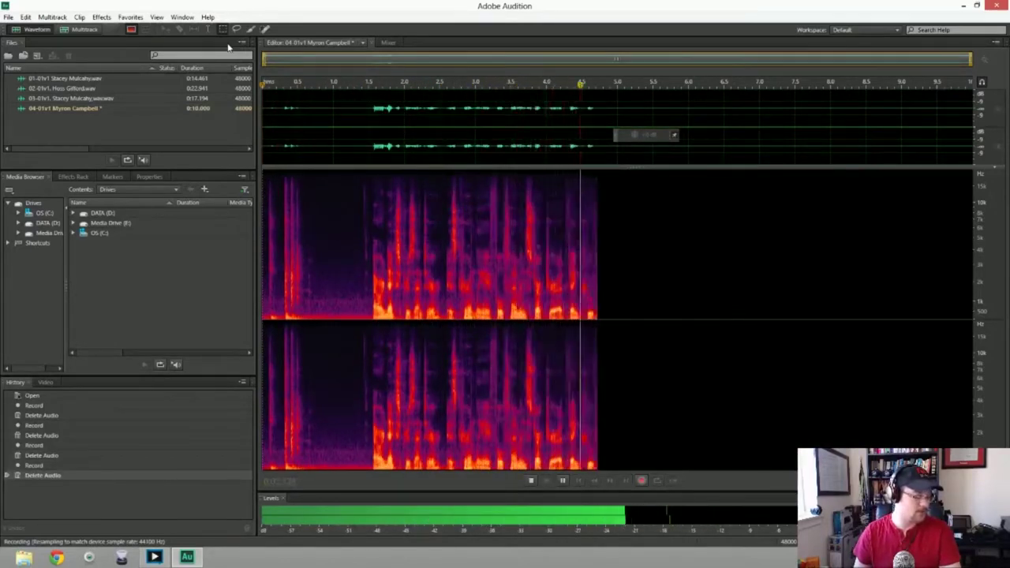
{"action": "key", "text": "space"}
{"action": "key", "text": "Delete"}
{"action": "key", "text": "shift+space"}
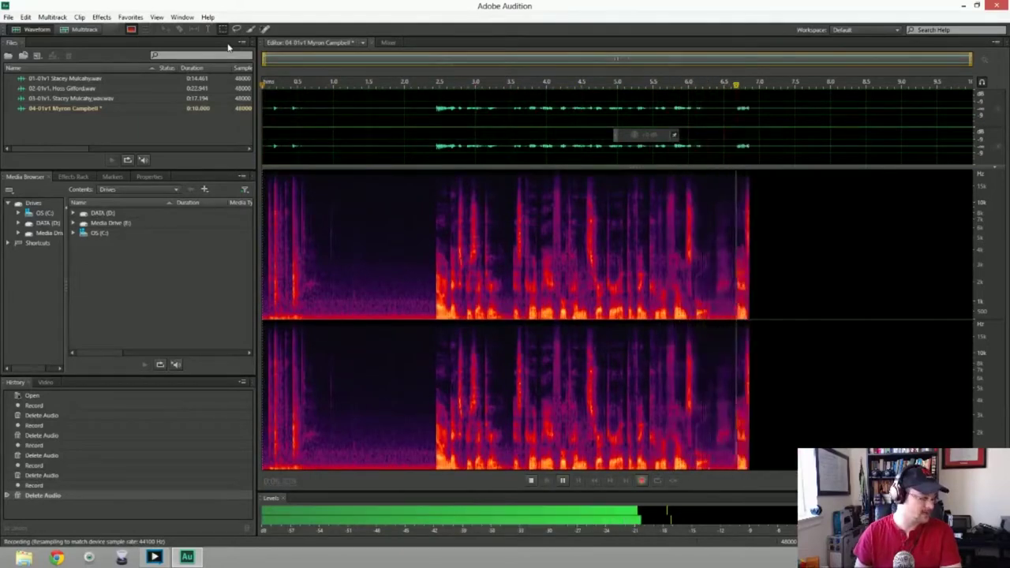
{"action": "key", "text": "space"}
{"action": "key", "text": "Delete"}
{"action": "key", "text": "shift+space"}
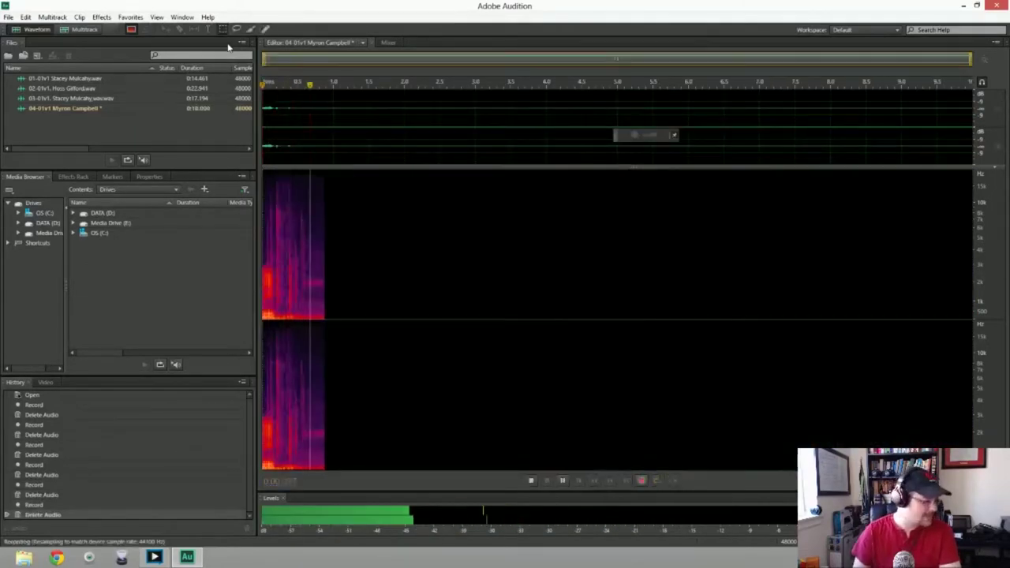
{"action": "key", "text": "space"}
{"action": "key", "text": "Delete"}
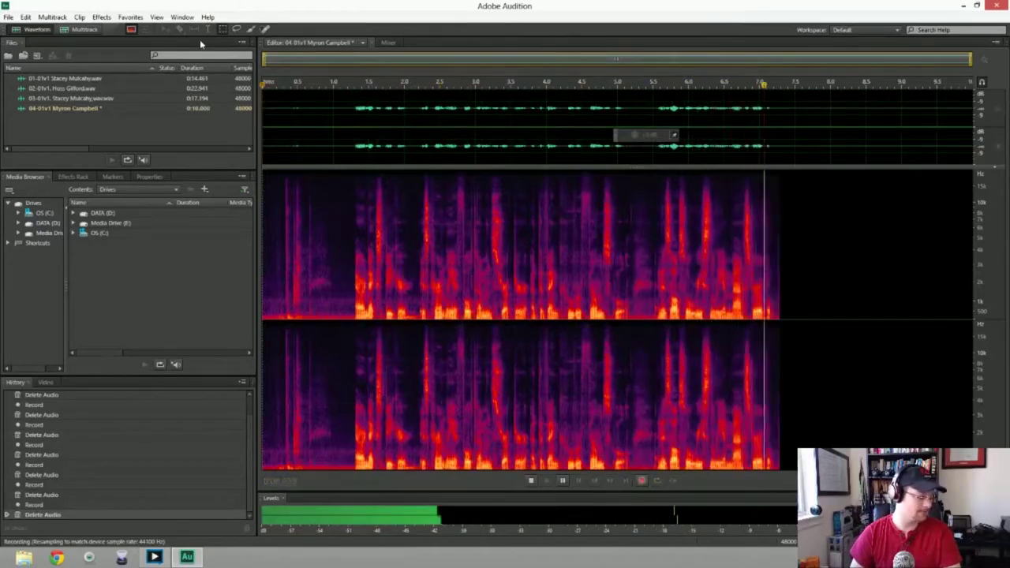
Stop the current take and discard it, along with several short false starts
{"action": "key", "text": "space"}
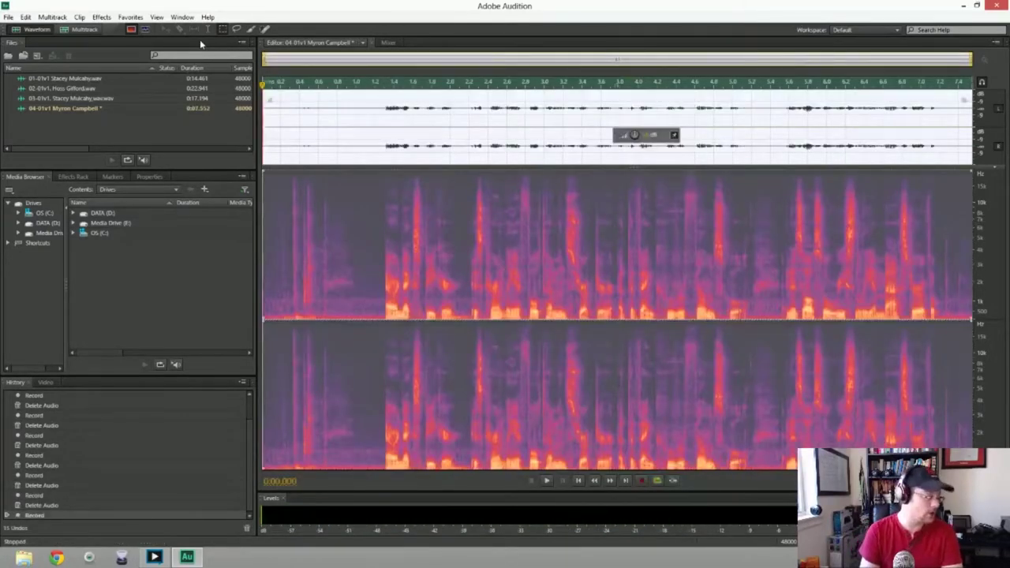
{"action": "key", "text": "Delete"}
{"action": "key", "text": "shift+space"}
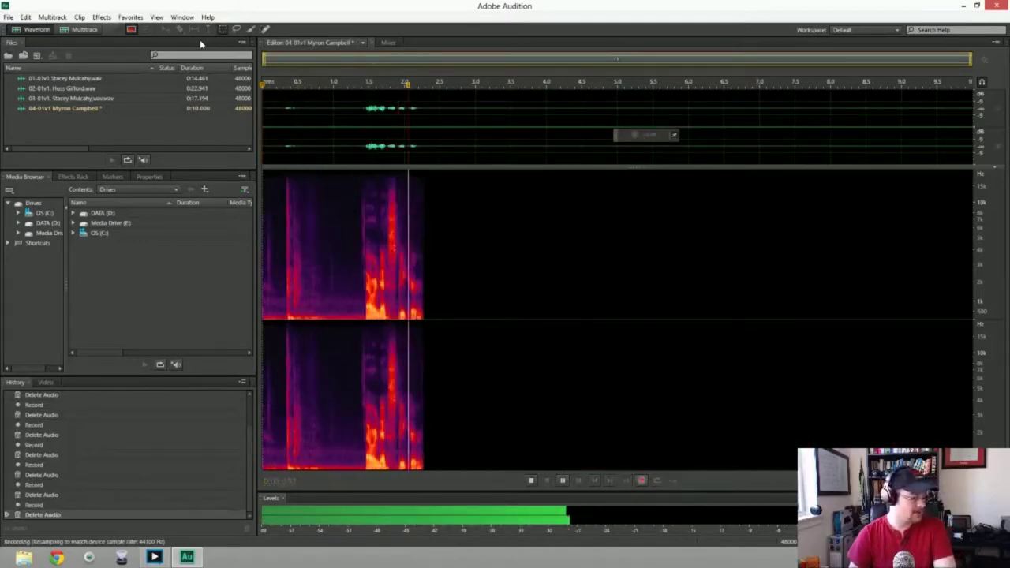
{"action": "key", "text": "space"}
{"action": "key", "text": "Delete"}
{"action": "key", "text": "shift+space"}
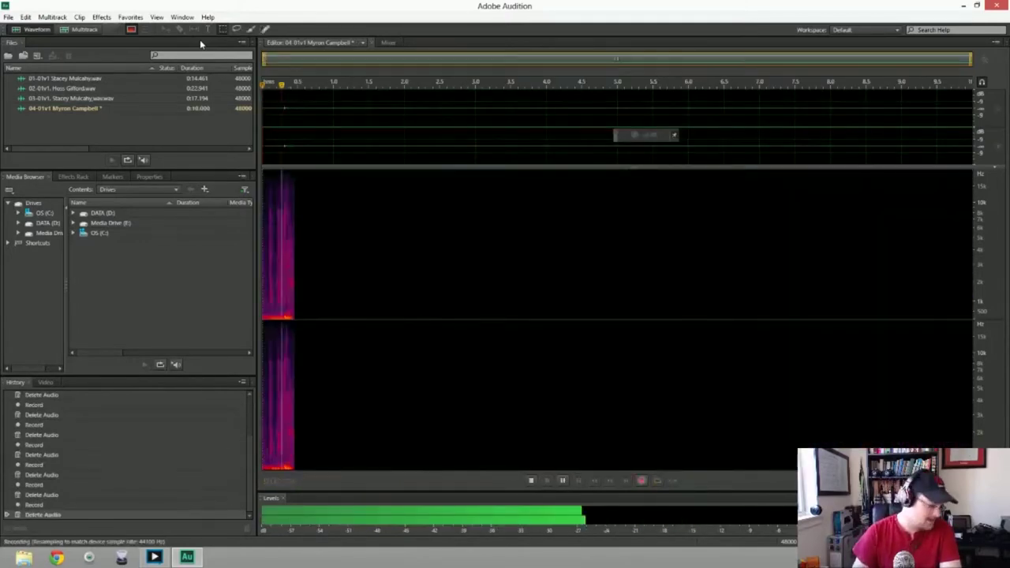
{"action": "key", "text": "Delete"}
{"action": "key", "text": "shift+space"}
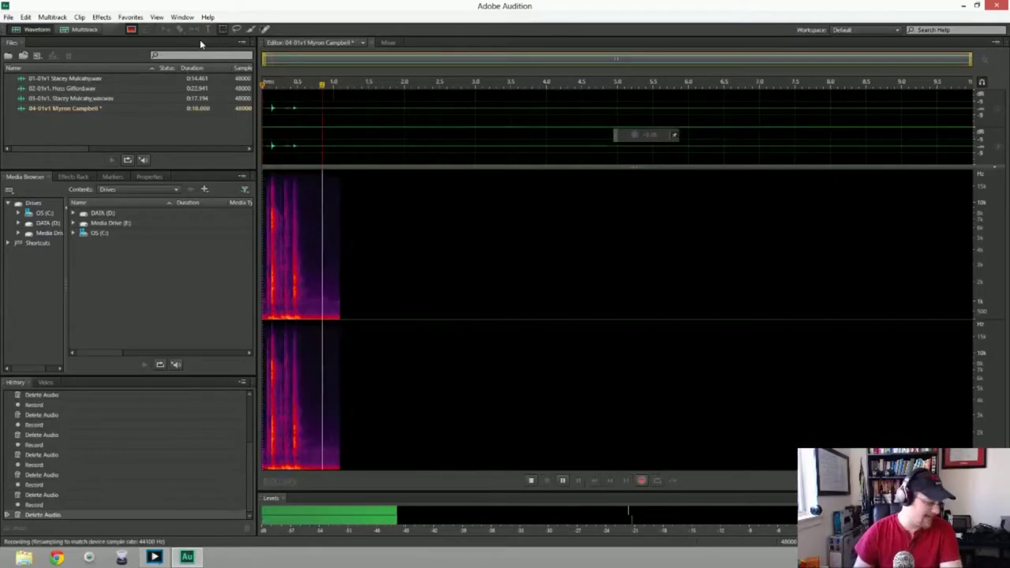
{"action": "key", "text": "space"}
{"action": "key", "text": "Delete"}
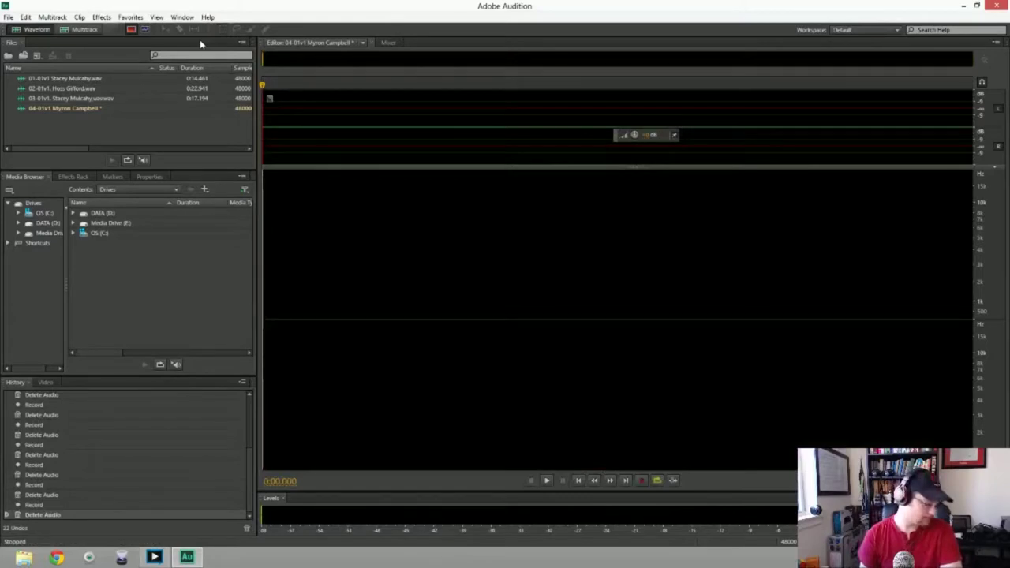
Record and delete three more failed takes, leaving 04-01v1 empty
{"action": "key", "text": "shift+space"}
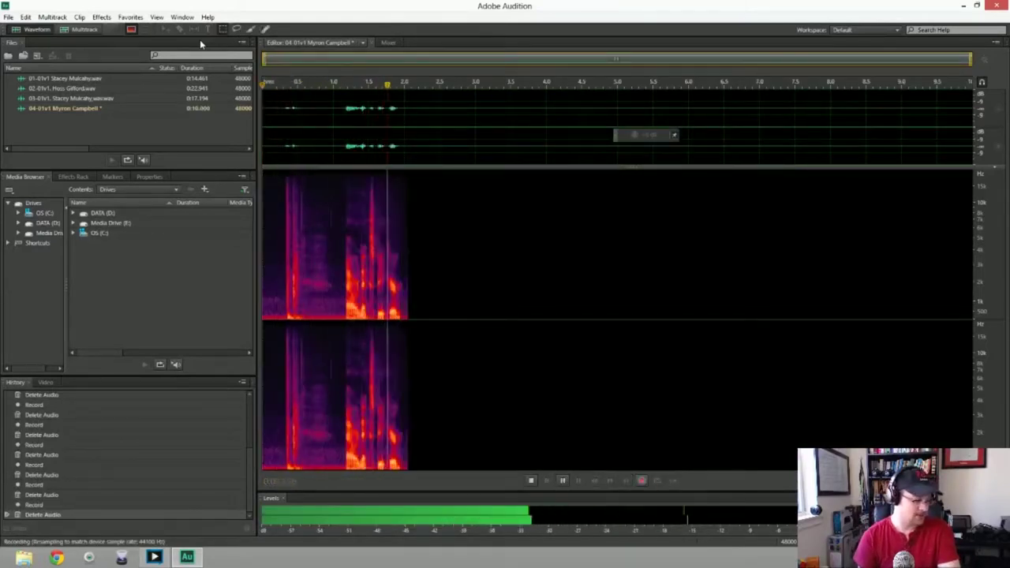
{"action": "key", "text": "space"}
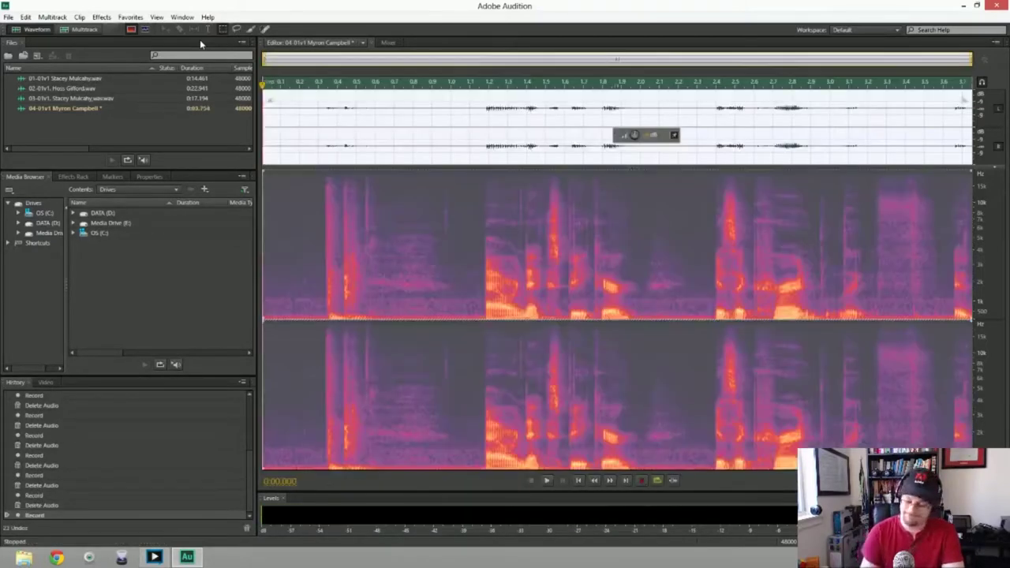
{"action": "key", "text": "Delete"}
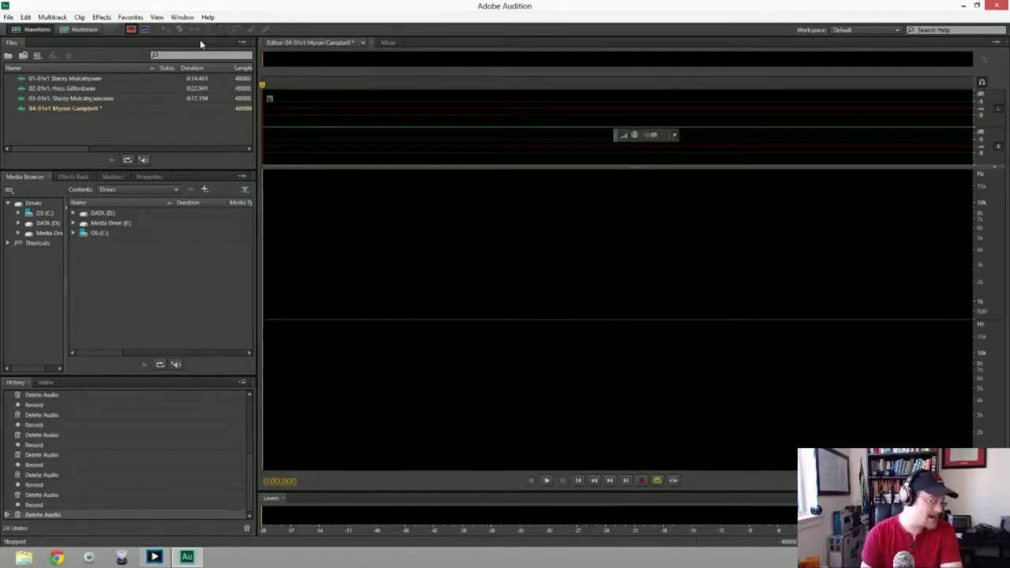
{"action": "key", "text": "shift+space"}
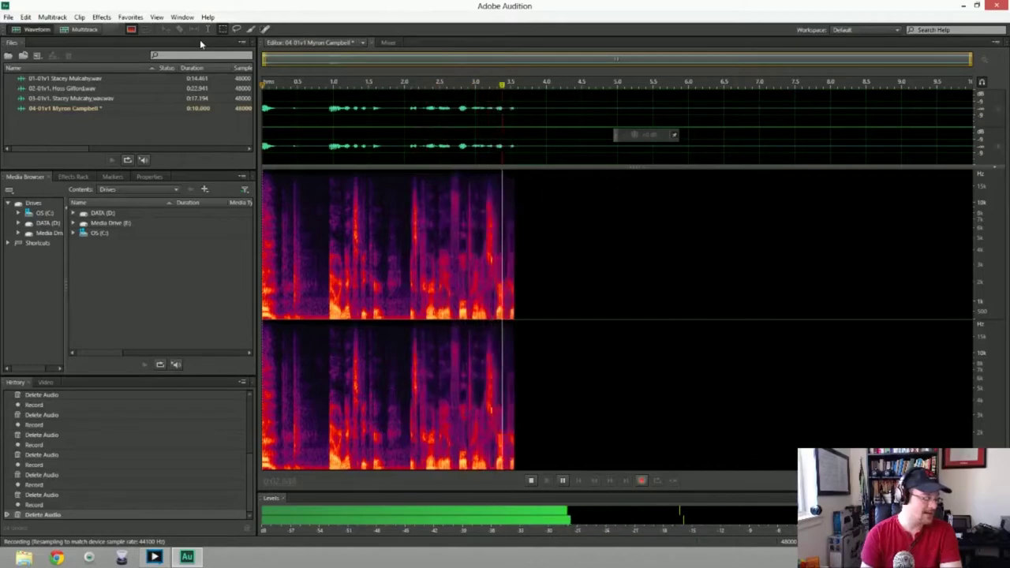
{"action": "key", "text": "space"}
{"action": "key", "text": "Delete"}
{"action": "key", "text": "shift+space"}
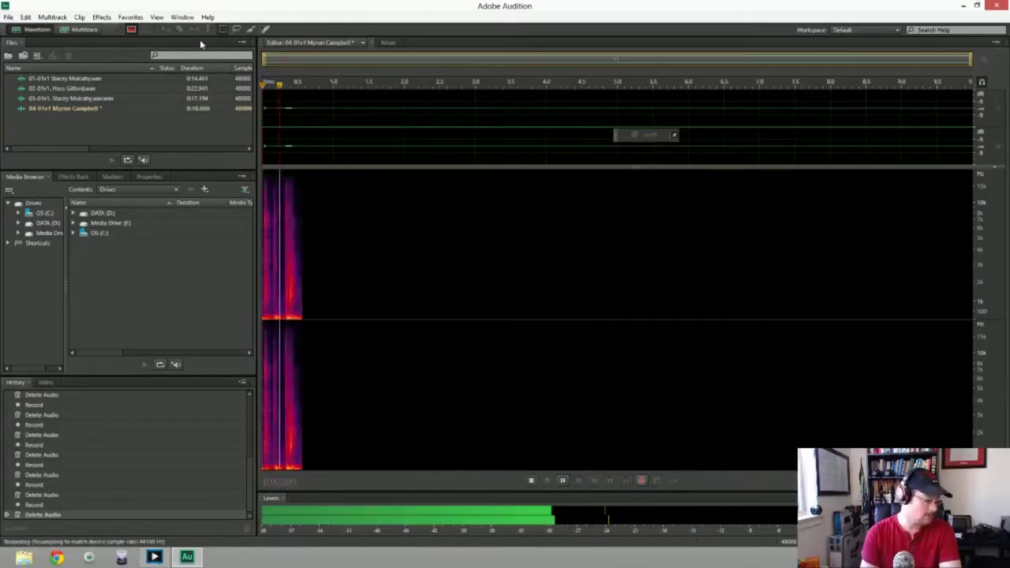
{"action": "key", "text": "space"}
{"action": "key", "text": "Delete"}
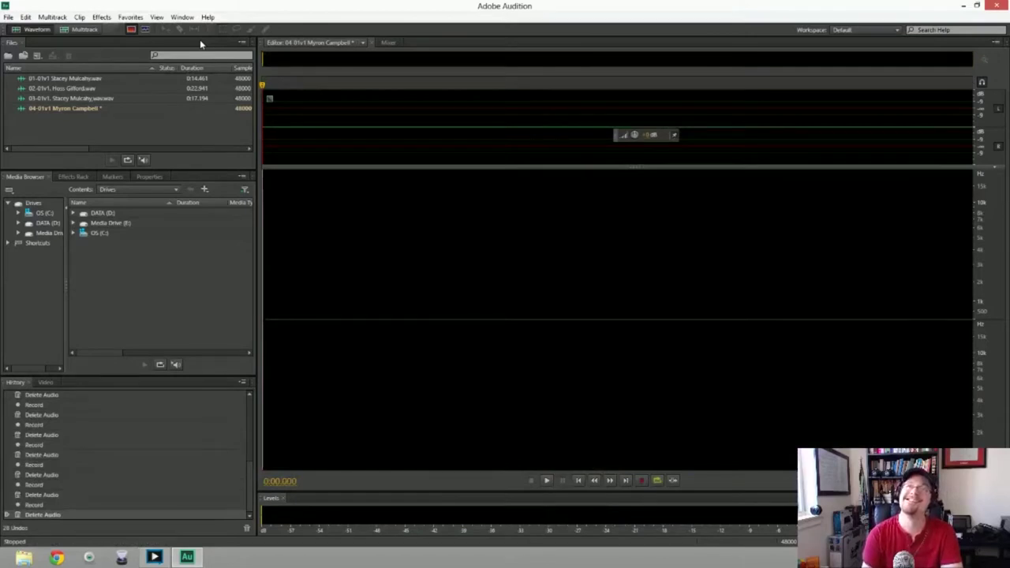
Start recording a full voice take of roughly 22 seconds into the empty 04-01v1 file
{"action": "key", "text": "shift+space"}
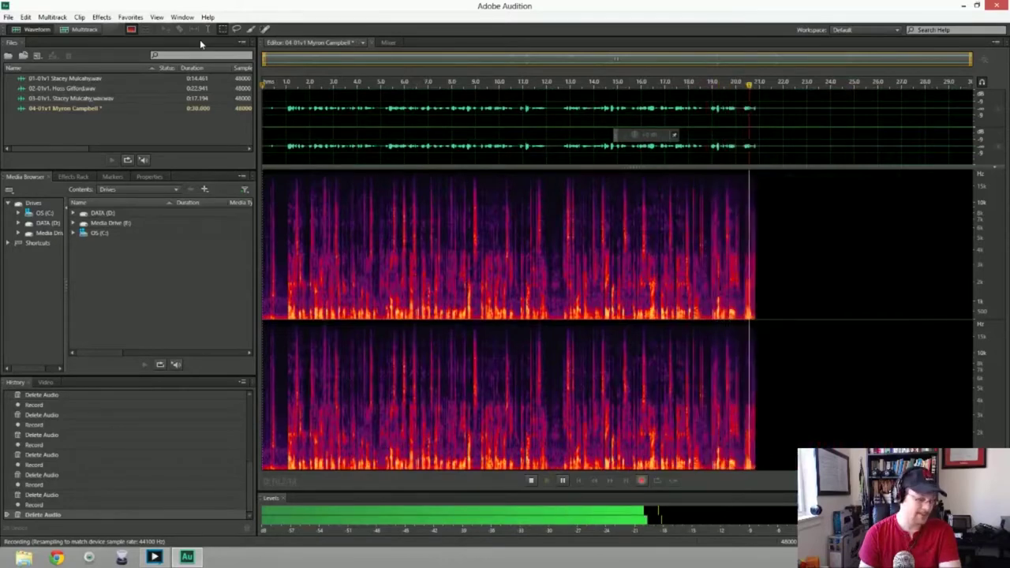
Stop recording and delete the silent first half-second of the take
{"action": "key", "text": "space"}
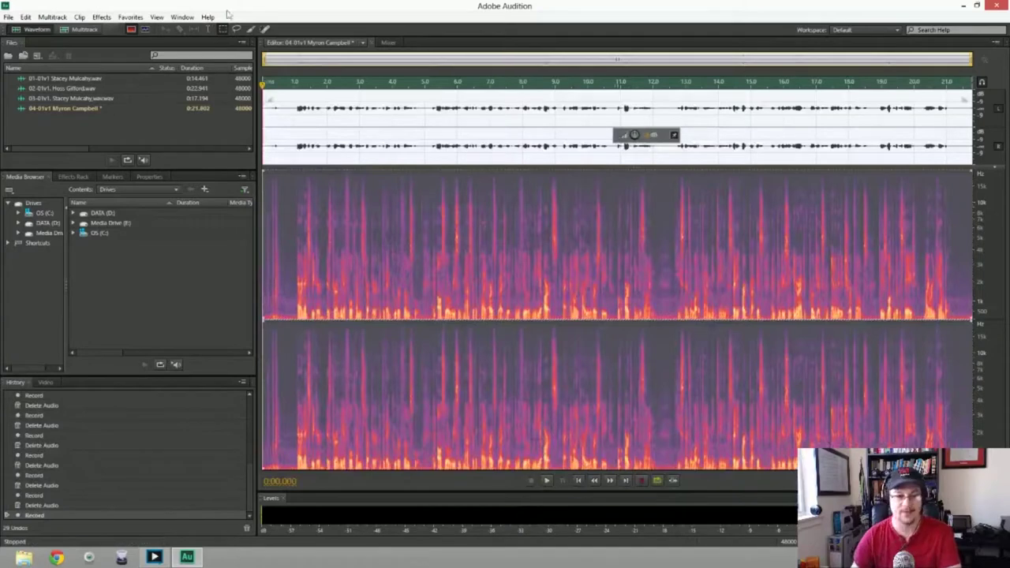
{"action": "left_click_drag", "start_coordinate": [269, 99], "coordinate": [281, 100]}
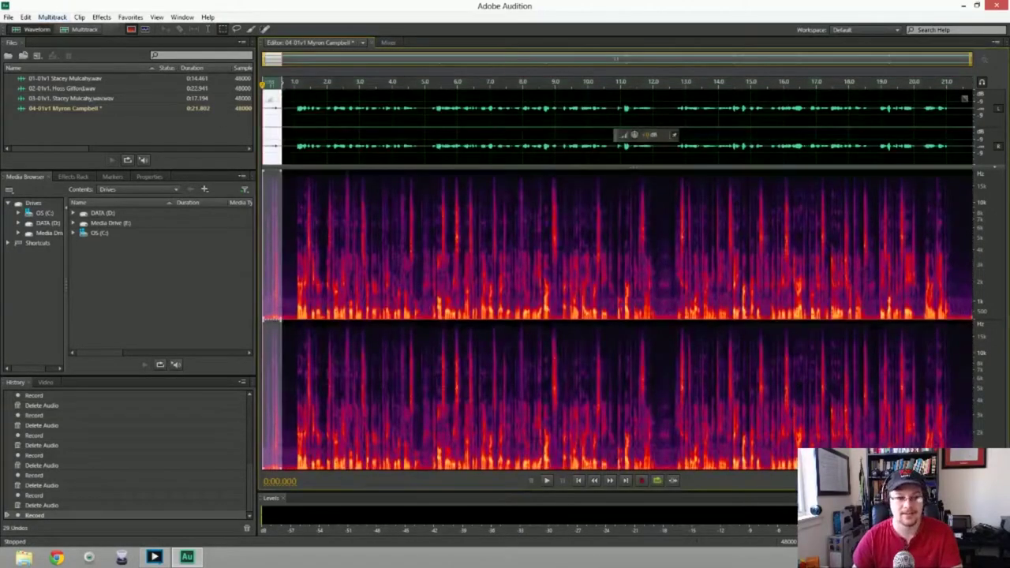
{"action": "key", "text": "Delete"}
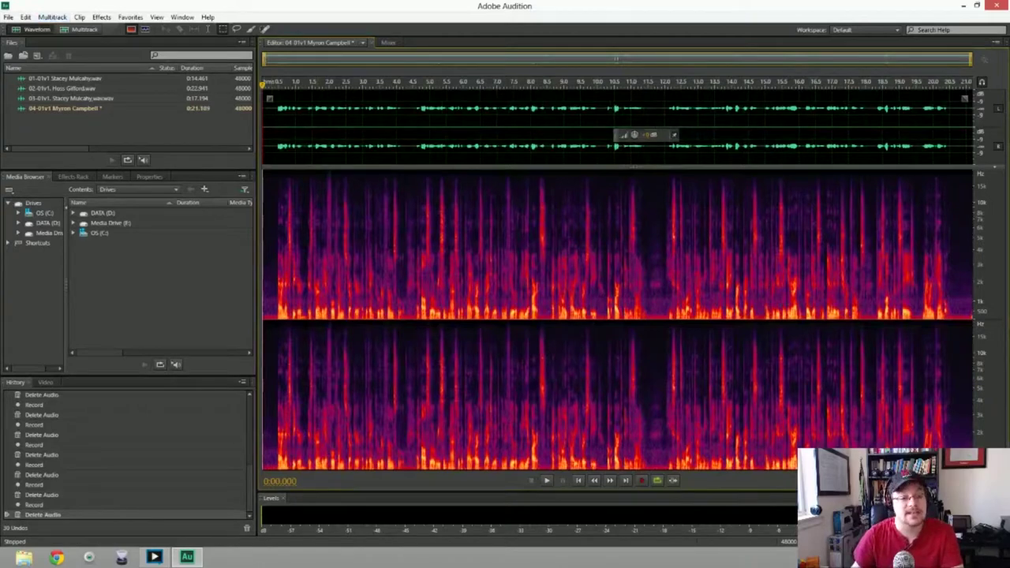
Apply Noise Reduction to the whole take, play it back, then delete it for a retake
{"action": "left_click_drag", "start_coordinate": [269, 99], "coordinate": [276, 99]}
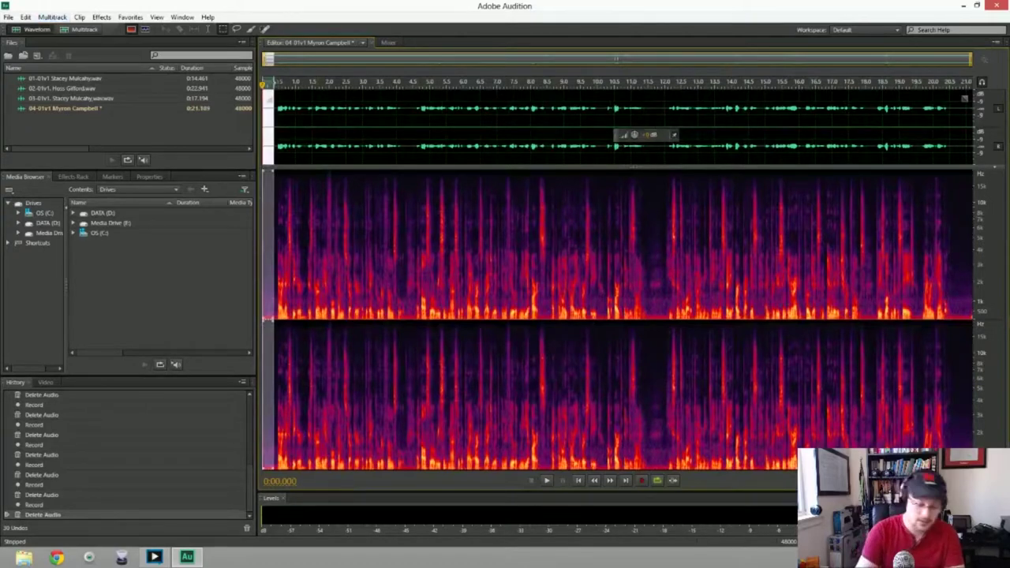
{"action": "key", "text": "ctrl+a"}
{"action": "key", "text": "ctrl+shift+p"}
{"action": "key", "text": "Return"}
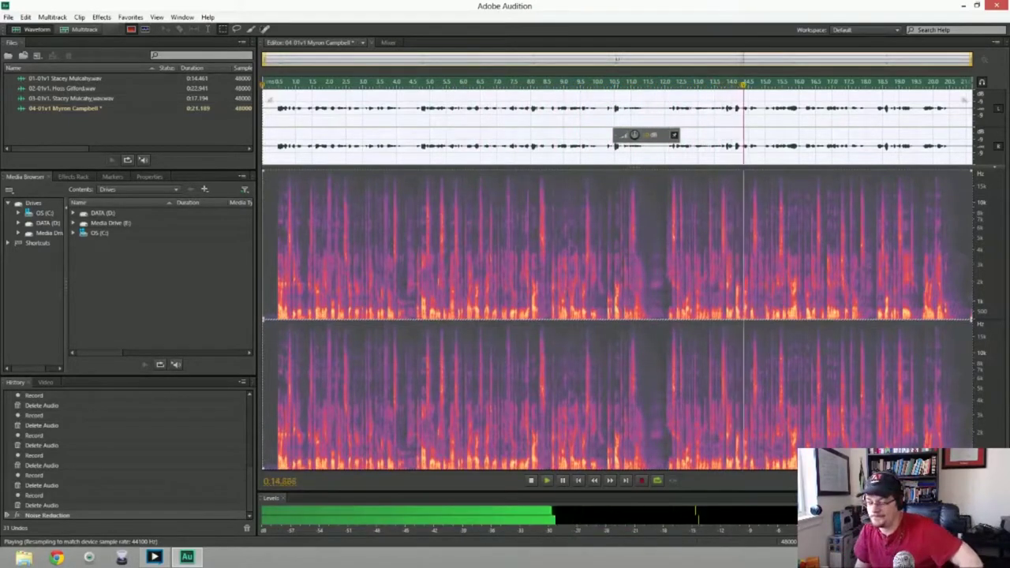
{"action": "key", "text": "space"}
{"action": "key", "text": "Delete"}
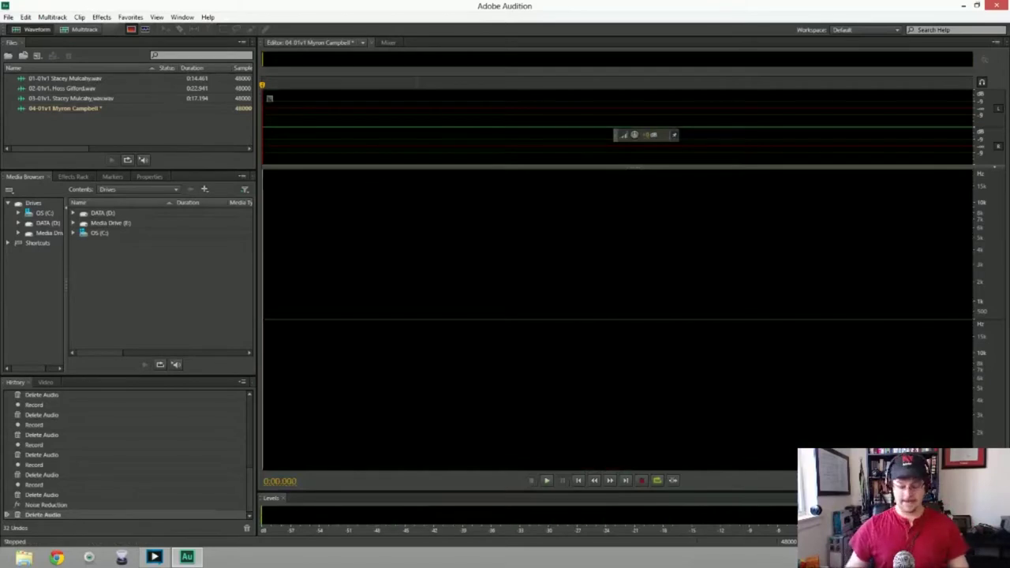
Discard a false start, record a roughly 23.5-second take, and delete its opening silence
{"action": "key", "text": "shift+space"}
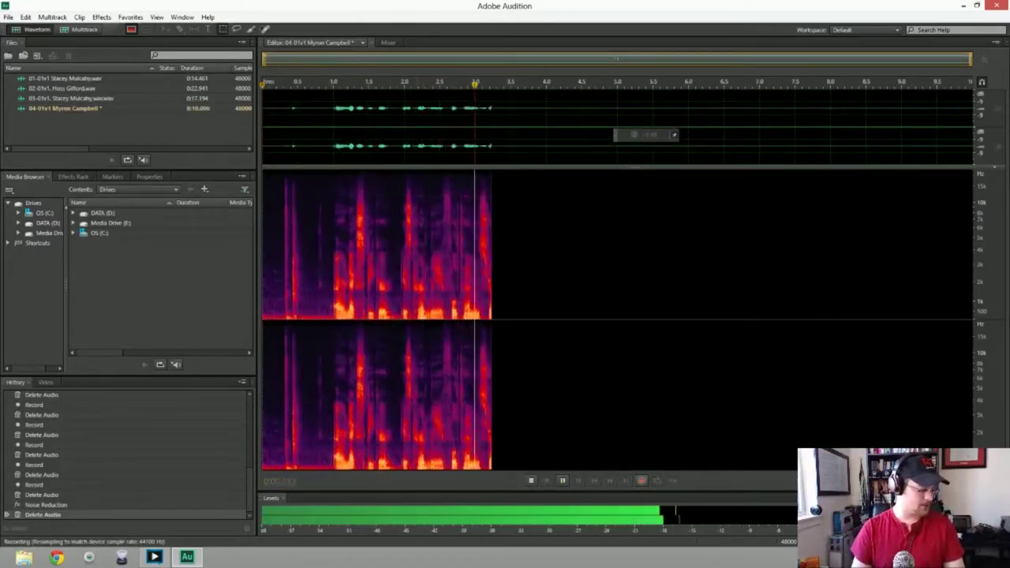
{"action": "key", "text": "space"}
{"action": "key", "text": "ctrl+a"}
{"action": "key", "text": "Delete"}
{"action": "key", "text": "shift+space"}
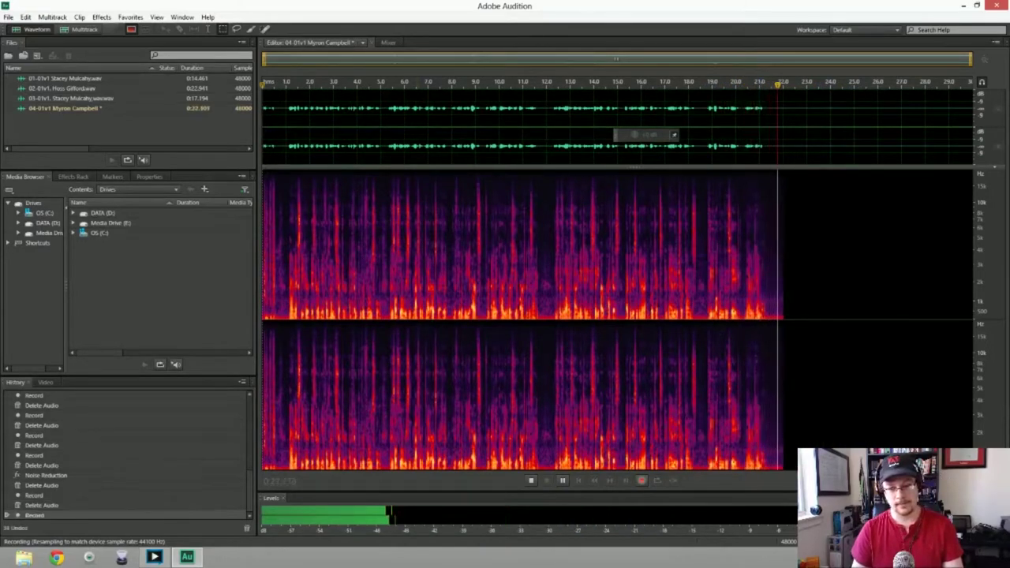
{"action": "key", "text": "space"}
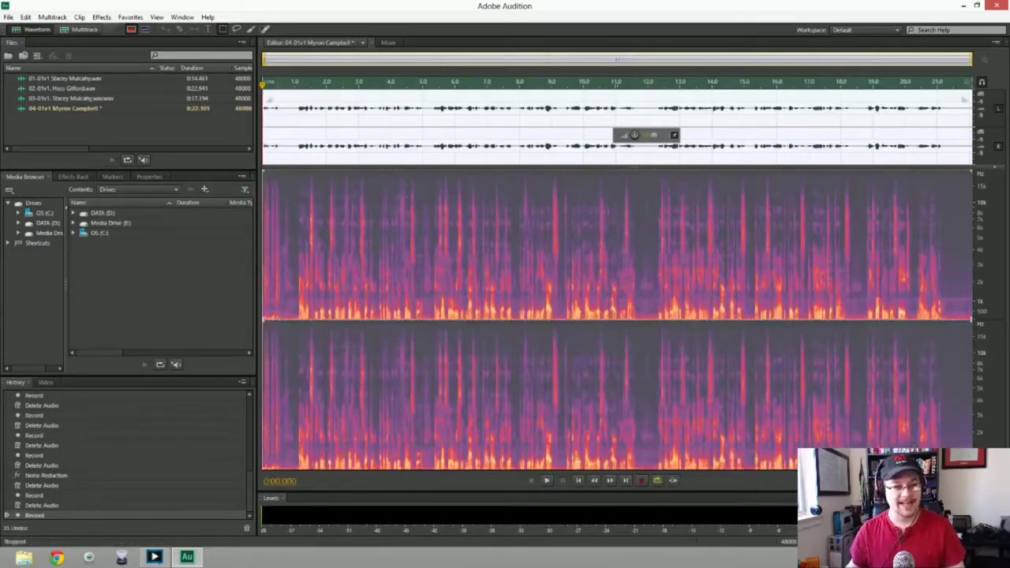
{"action": "key", "text": "Delete"}
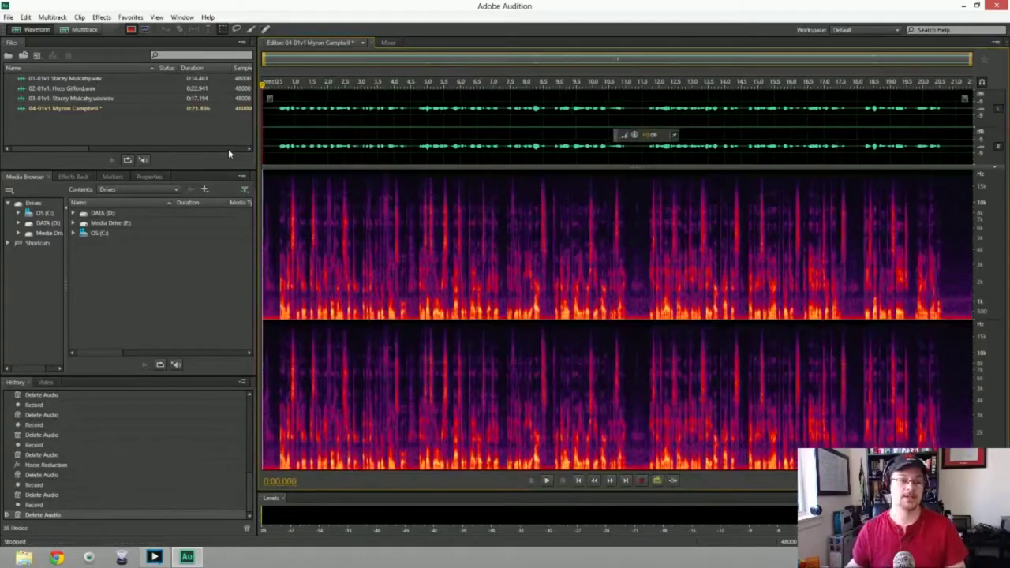
Noise-reduce the entire 21.5-second take, play it back, and bring up Save As as Wave PCM
{"action": "left_click_drag", "start_coordinate": [262, 186], "coordinate": [278, 186]}
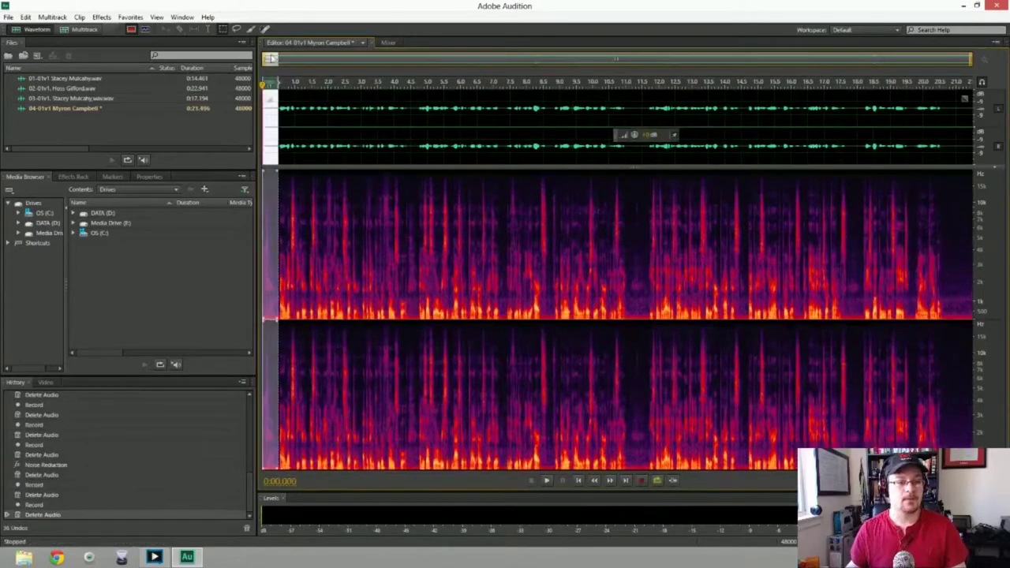
{"action": "key", "text": "ctrl+a"}
{"action": "key", "text": "ctrl+shift+p"}
{"action": "key", "text": "Return"}
{"action": "key", "text": "space"}
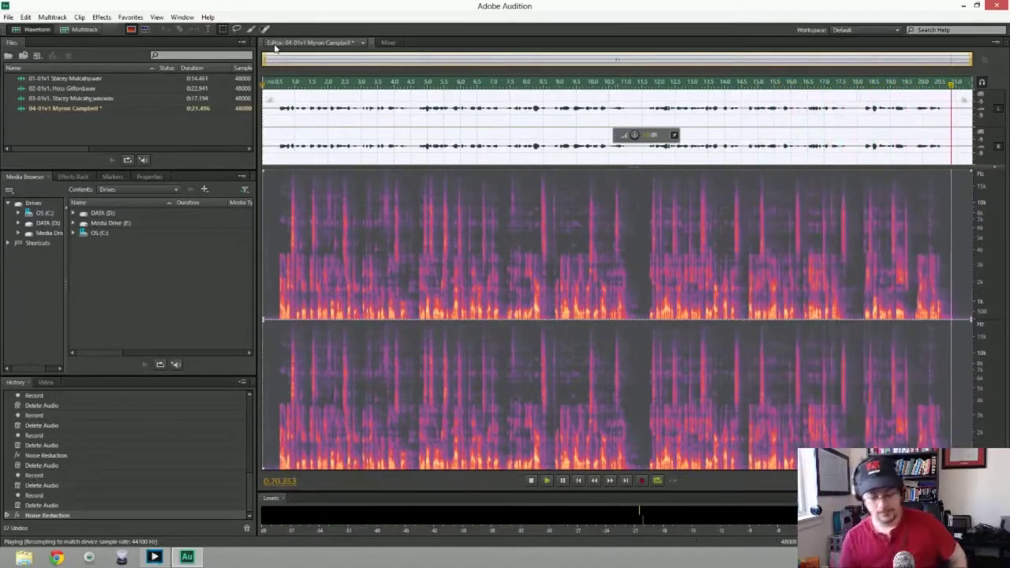
{"action": "key", "text": "ctrl+shift+s"}
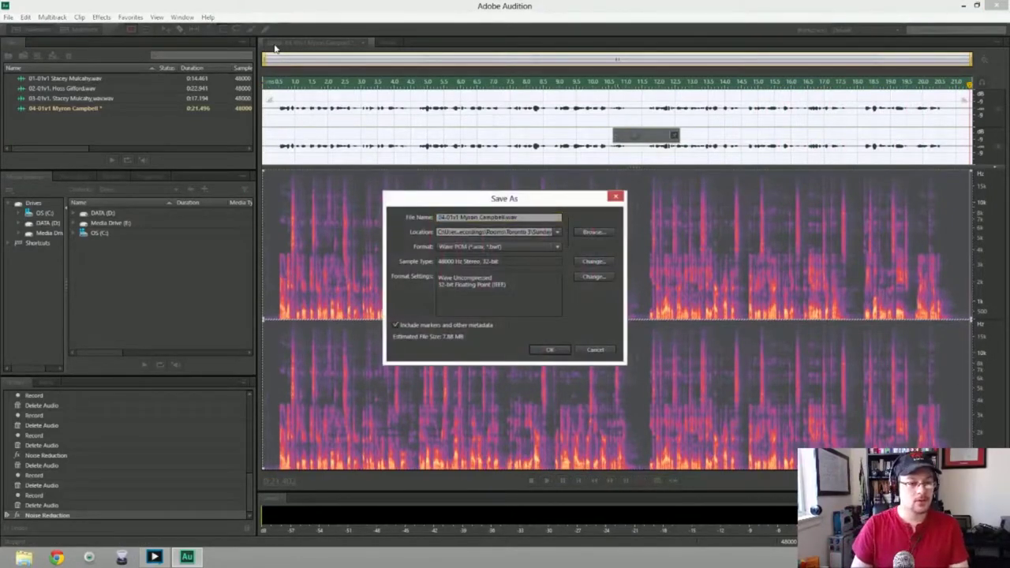
Save the 04-01v1 take as a speaker-named WAV and open the New Audio File dialog
{"action": "key", "text": "Return"}
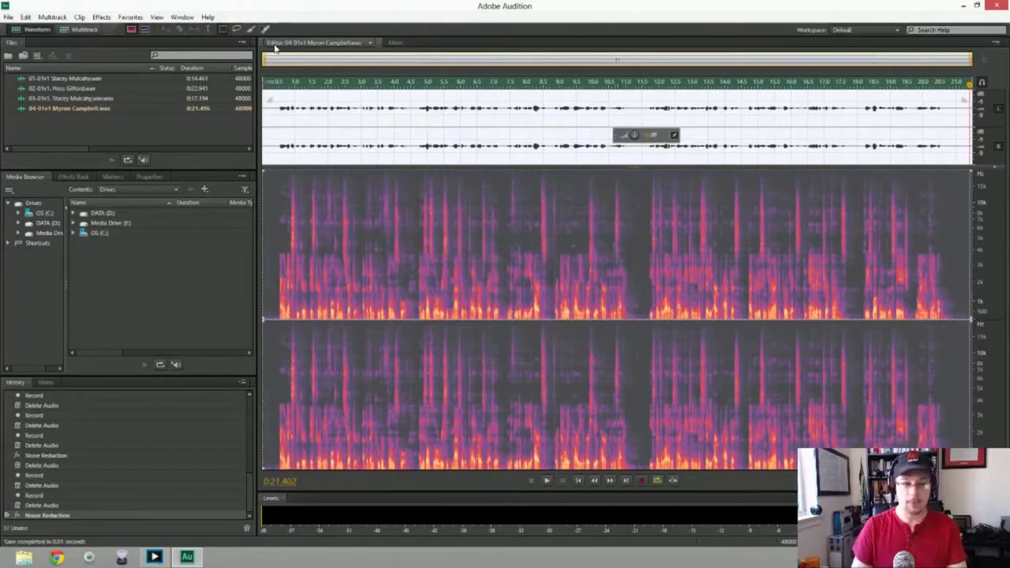
{"action": "key", "text": "ctrl+shift+n"}
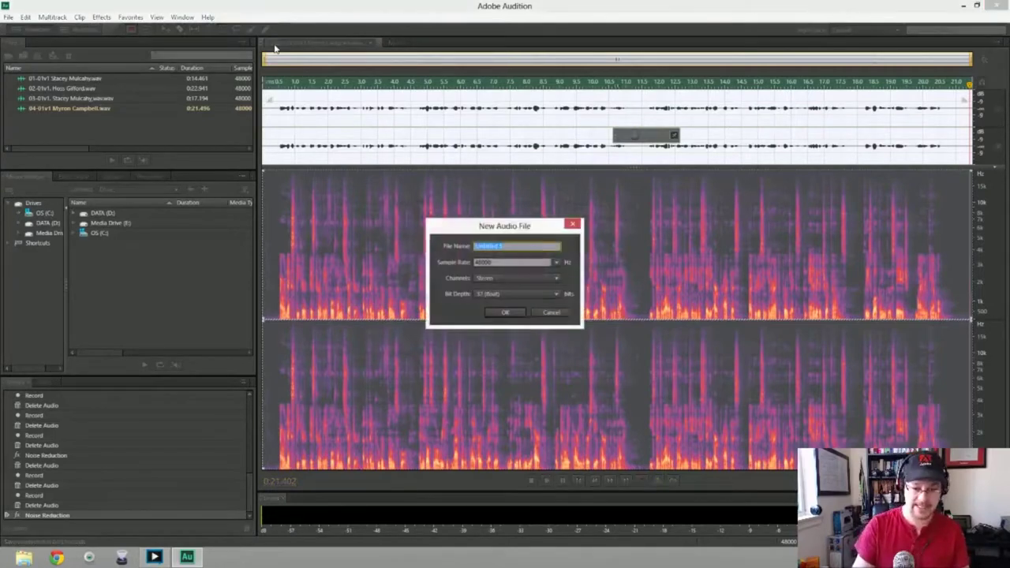
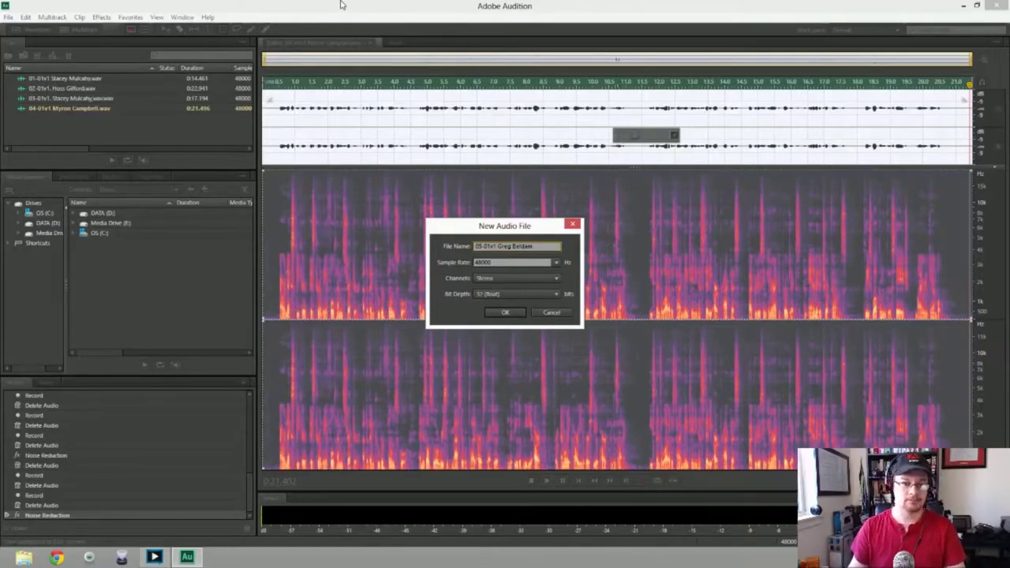
Create the 48000 Hz stereo file for the fifth intro and start recording into it
{"action": "key", "text": "Return"}
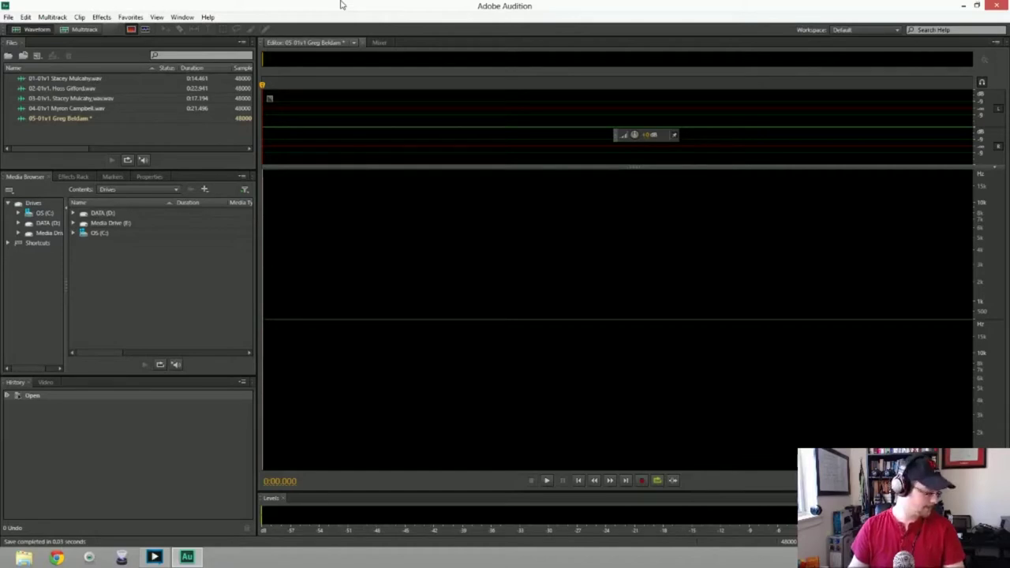
{"action": "key", "text": "shift+space"}
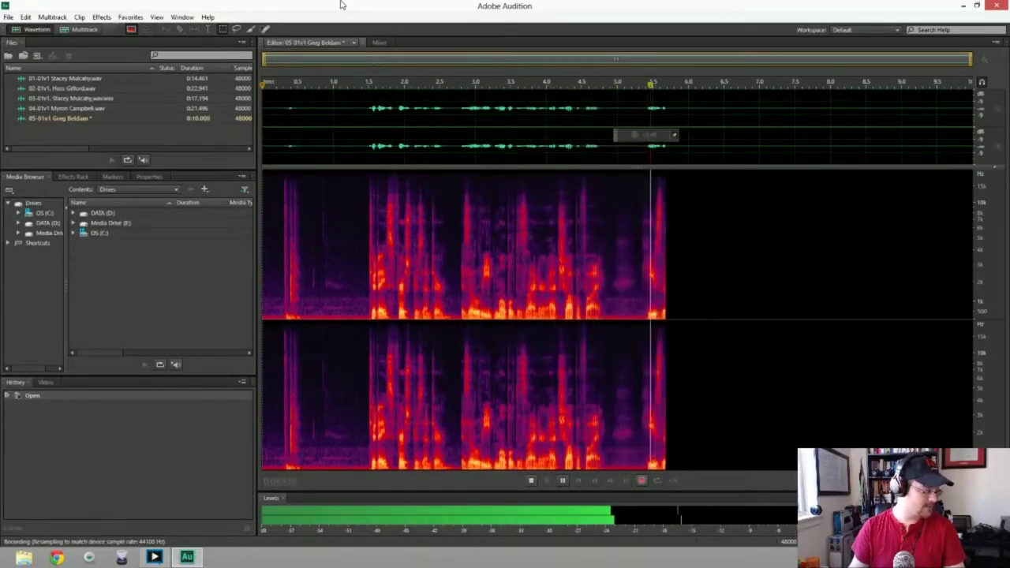
Stop and discard the first two takes, then start recording again
{"action": "key", "text": "space"}
{"action": "key", "text": "ctrl+a"}
{"action": "key", "text": "Delete"}
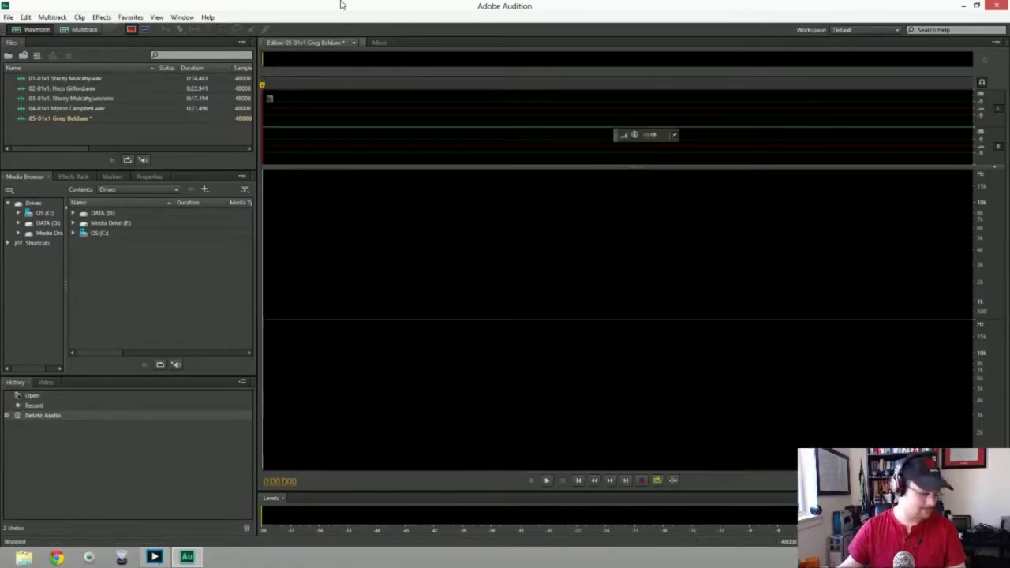
{"action": "key", "text": "shift+space"}
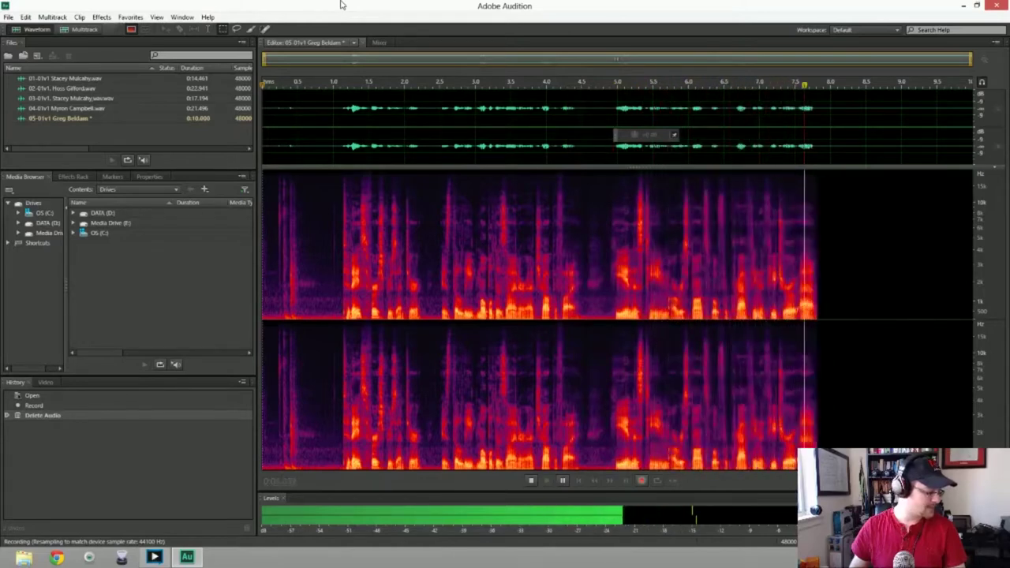
{"action": "key", "text": "space"}
{"action": "key", "text": "Delete"}
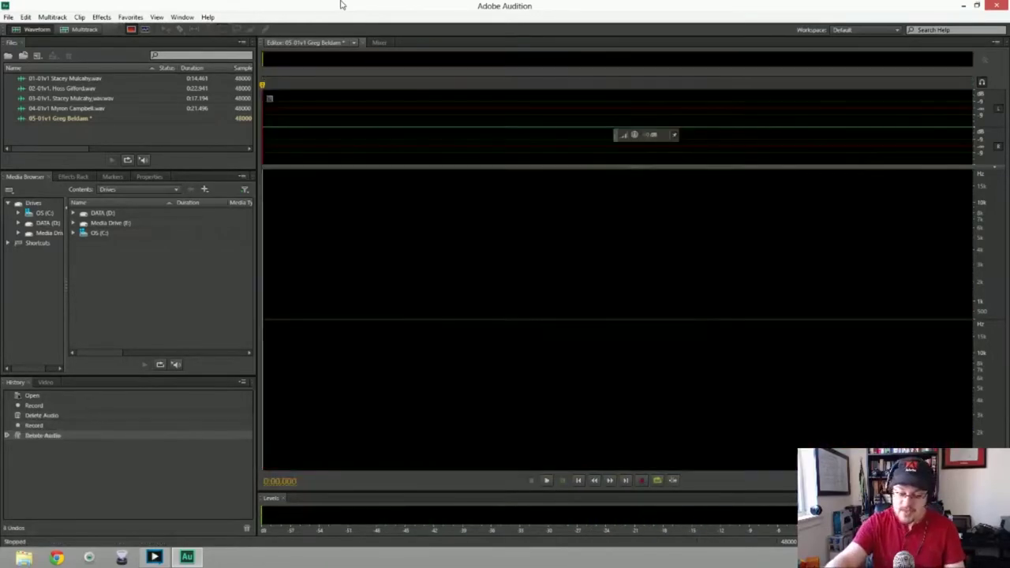
{"action": "key", "text": "shift+space"}
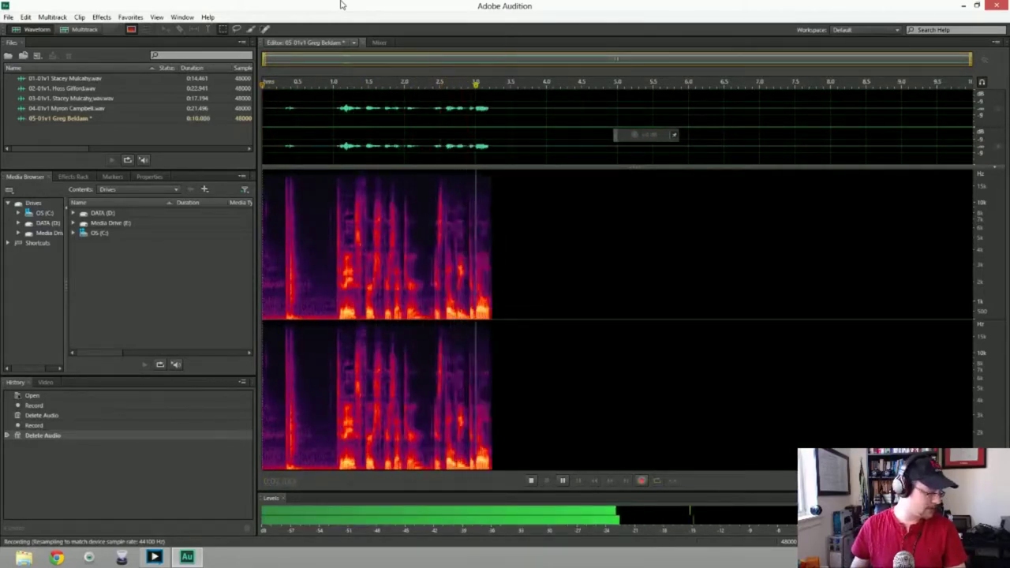
Discard further false starts and capture a fresh take of about 8.7 seconds
{"action": "key", "text": "space"}
{"action": "key", "text": "Delete"}
{"action": "key", "text": "shift+space"}
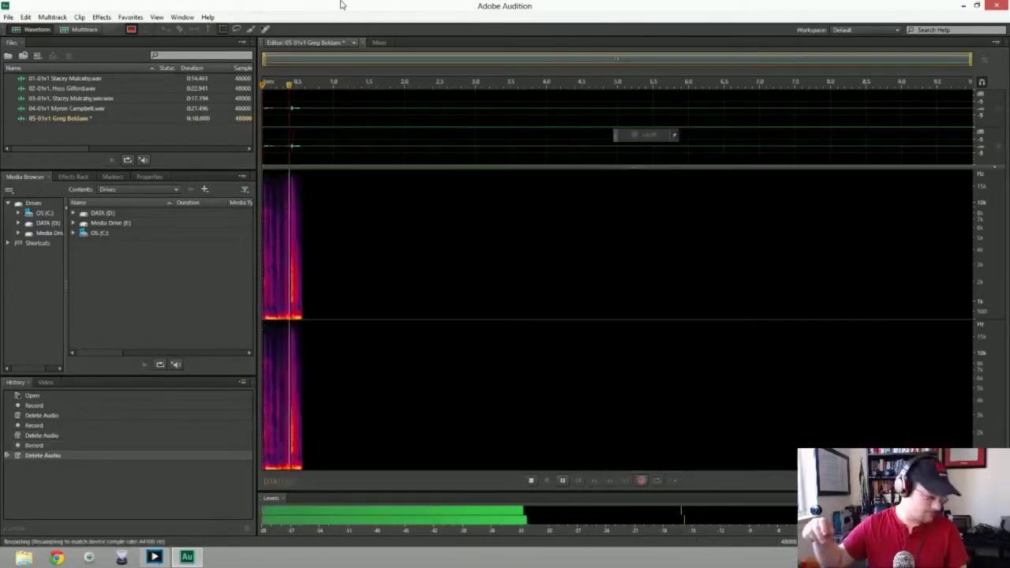
{"action": "key", "text": "space"}
{"action": "key", "text": "Delete"}
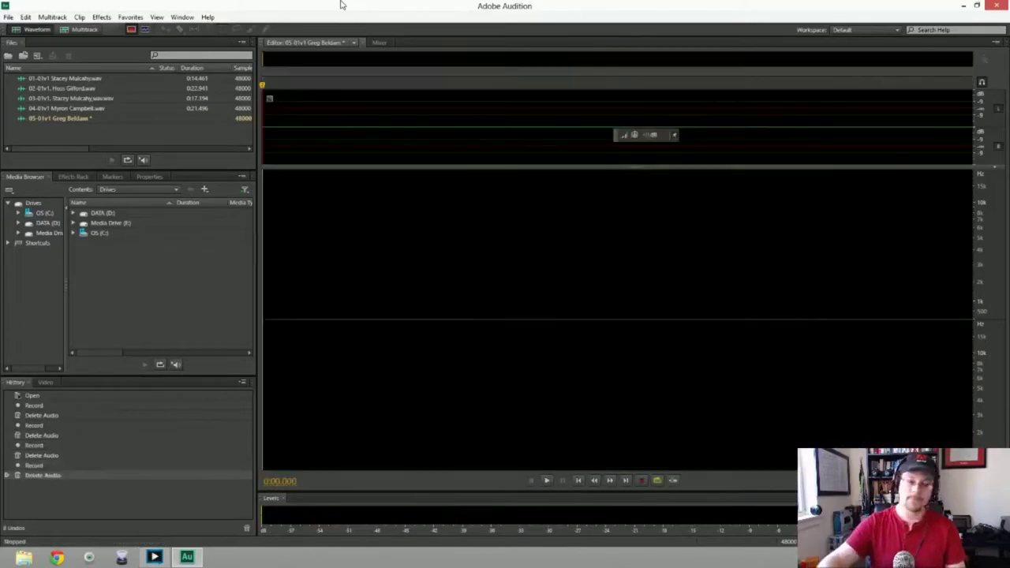
{"action": "key", "text": "shift+space"}
{"action": "key", "text": "space"}
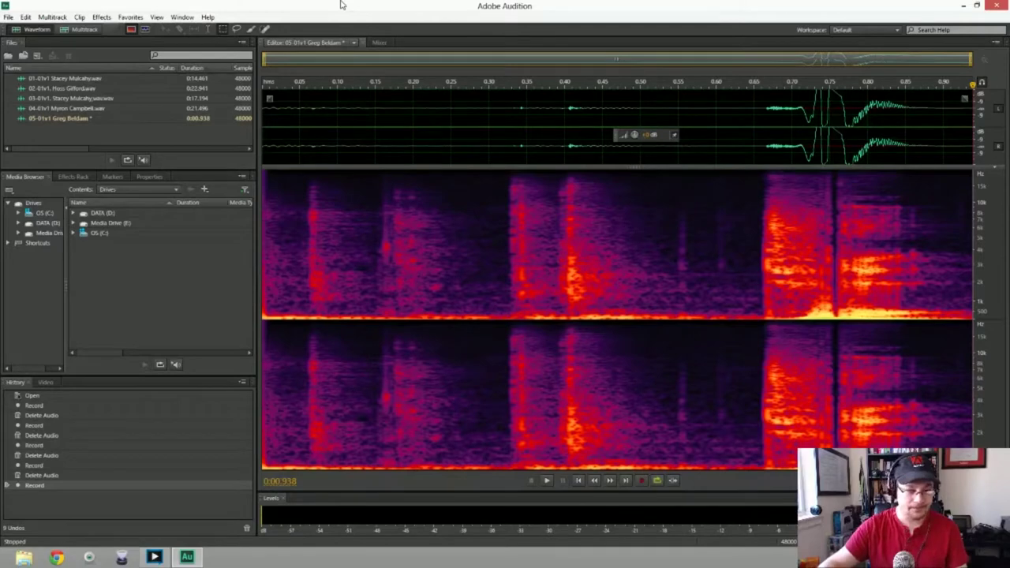
{"action": "key", "text": "ctrl+a"}
{"action": "key", "text": "Delete"}
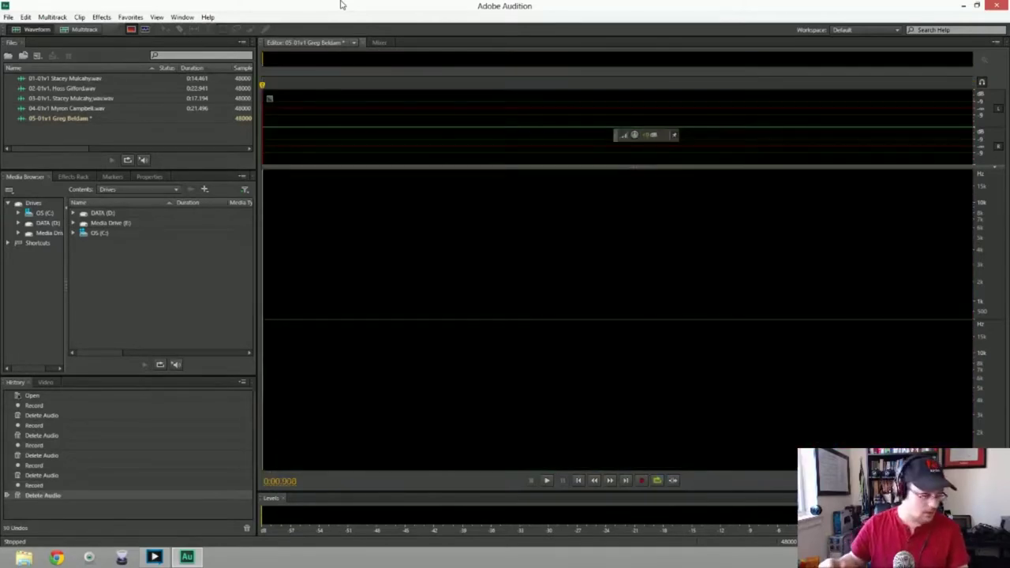
{"action": "key", "text": "shift+space"}
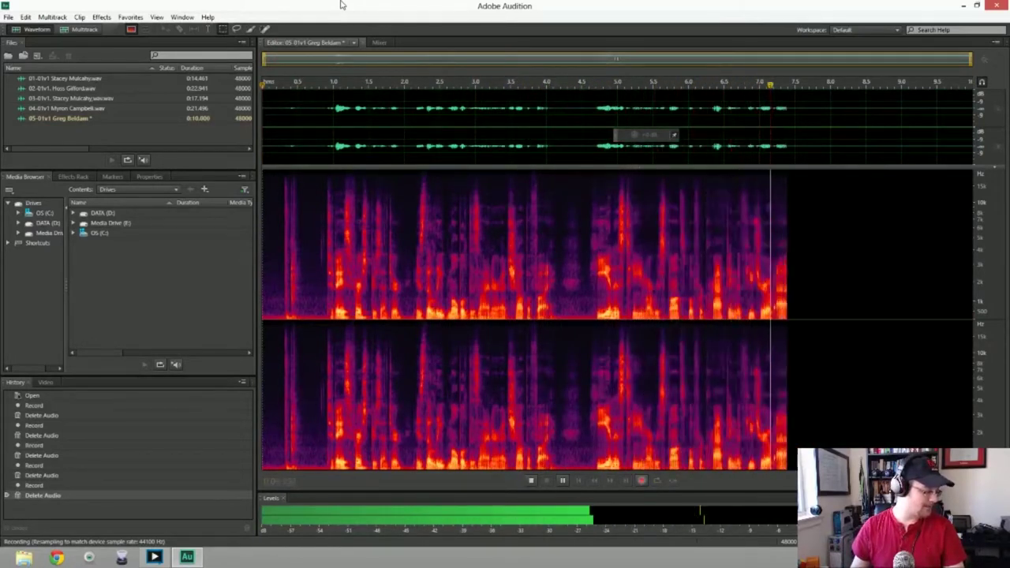
{"action": "key", "text": "space"}
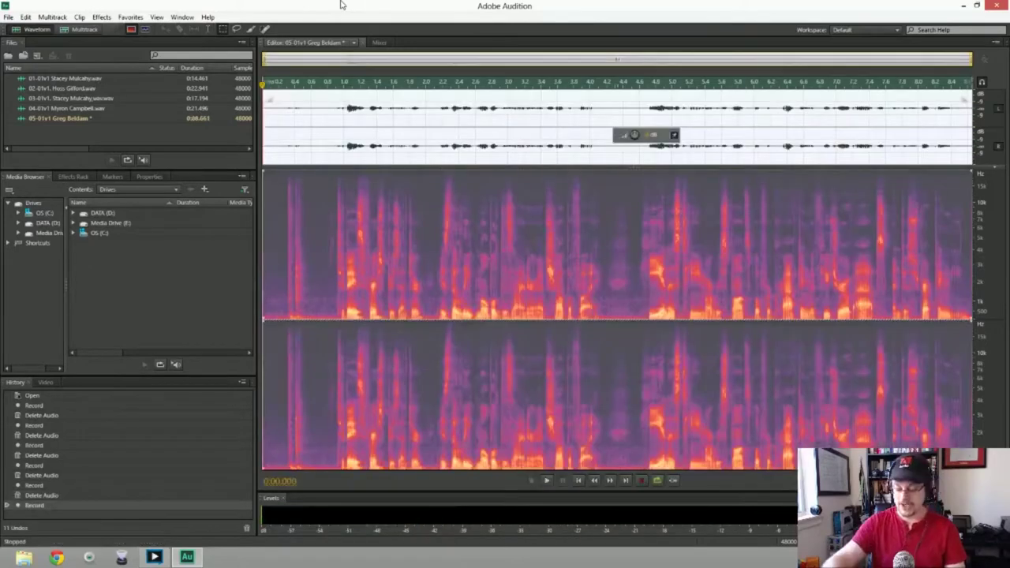
Delete the 8.7-second take and a false start, recording another attempt
{"action": "key", "text": "Delete"}
{"action": "key", "text": "shift+space"}
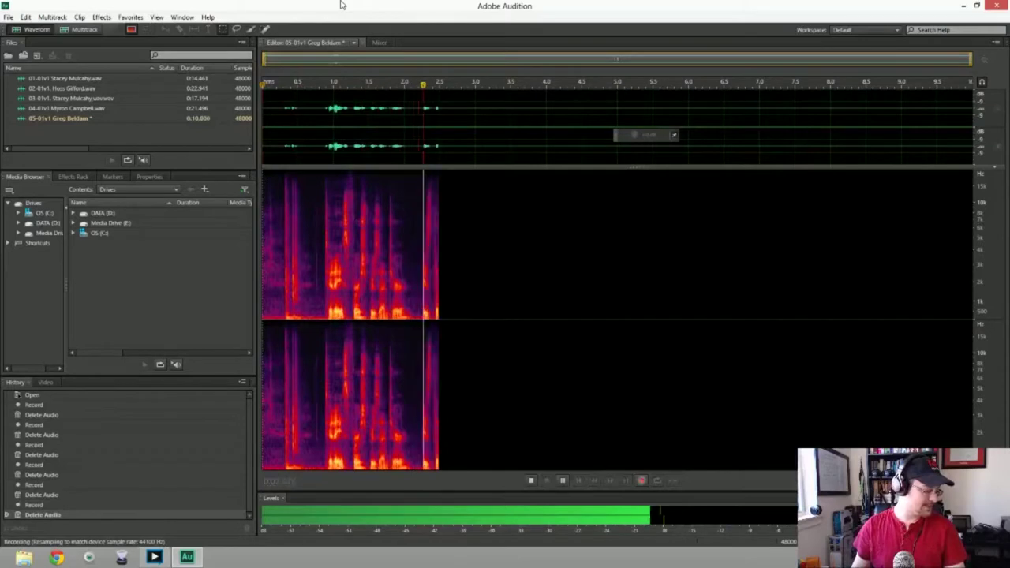
{"action": "key", "text": "space"}
{"action": "key", "text": "Delete"}
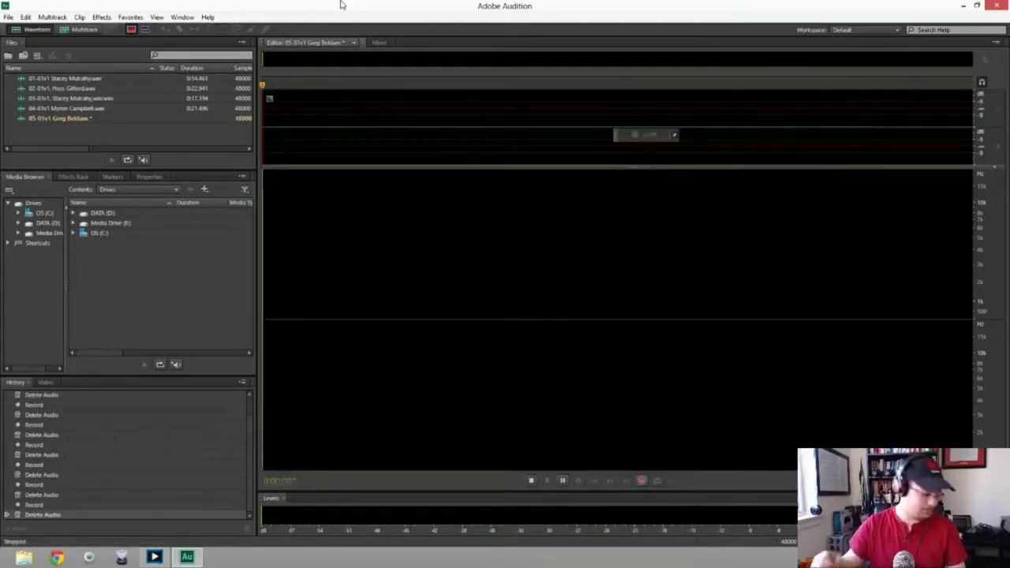
{"action": "key", "text": "shift+space"}
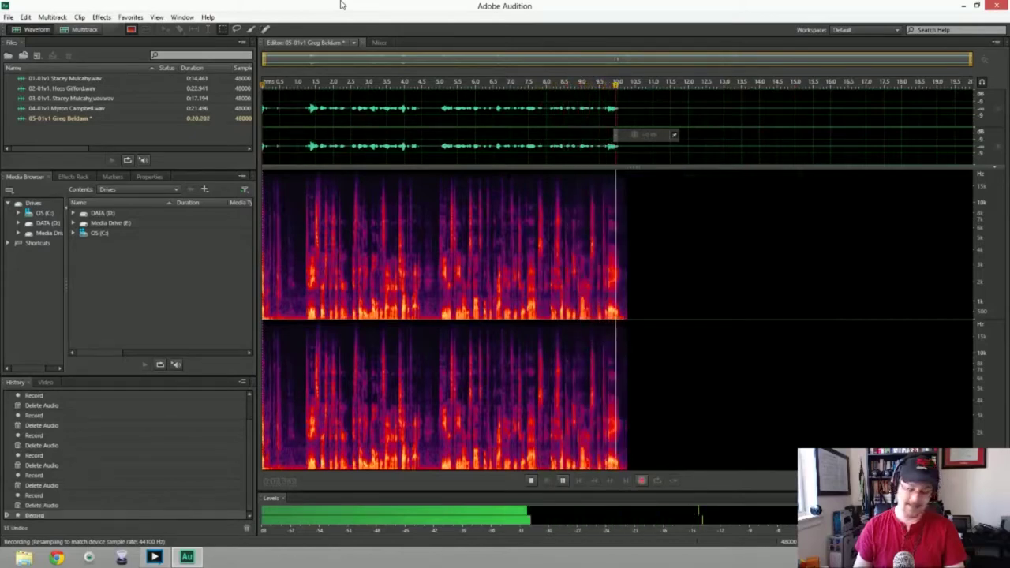
{"action": "key", "text": "space"}
Replace that attempt with a 15.3-second take and play it back from the start
{"action": "key", "text": "ctrl+a"}
{"action": "key", "text": "Delete"}
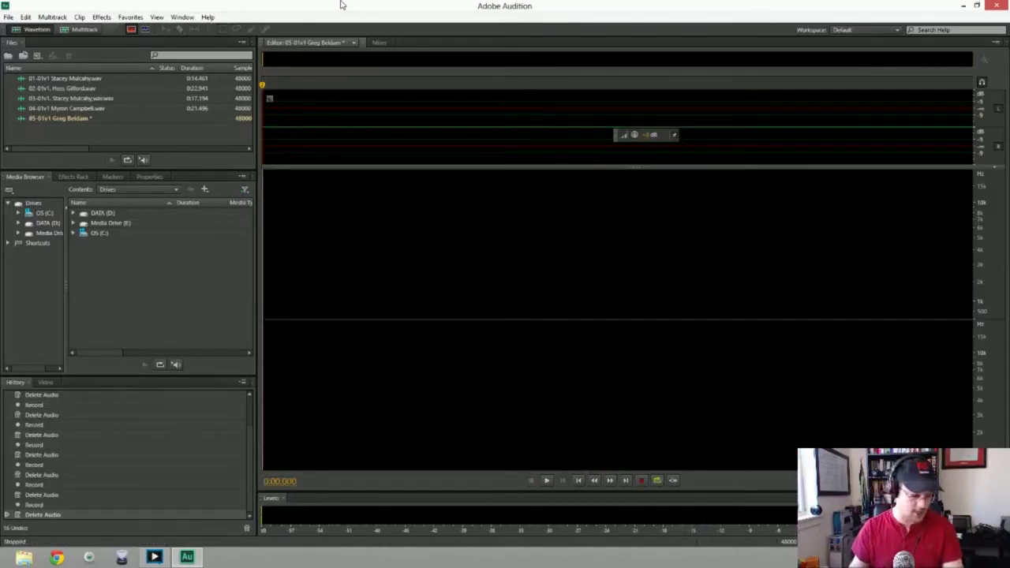
{"action": "key", "text": "shift+space"}
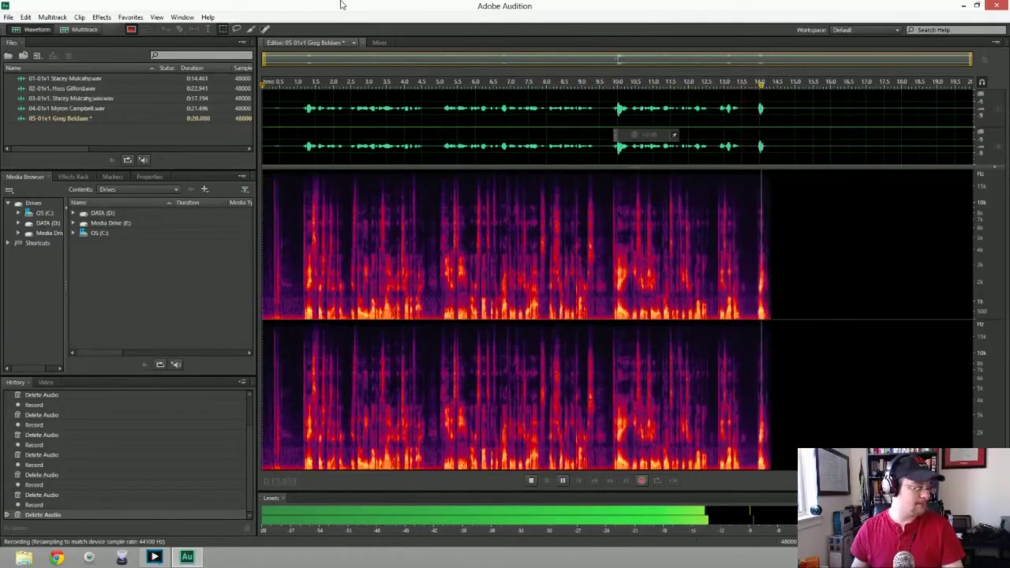
{"action": "key", "text": "space"}
{"action": "key", "text": "space"}
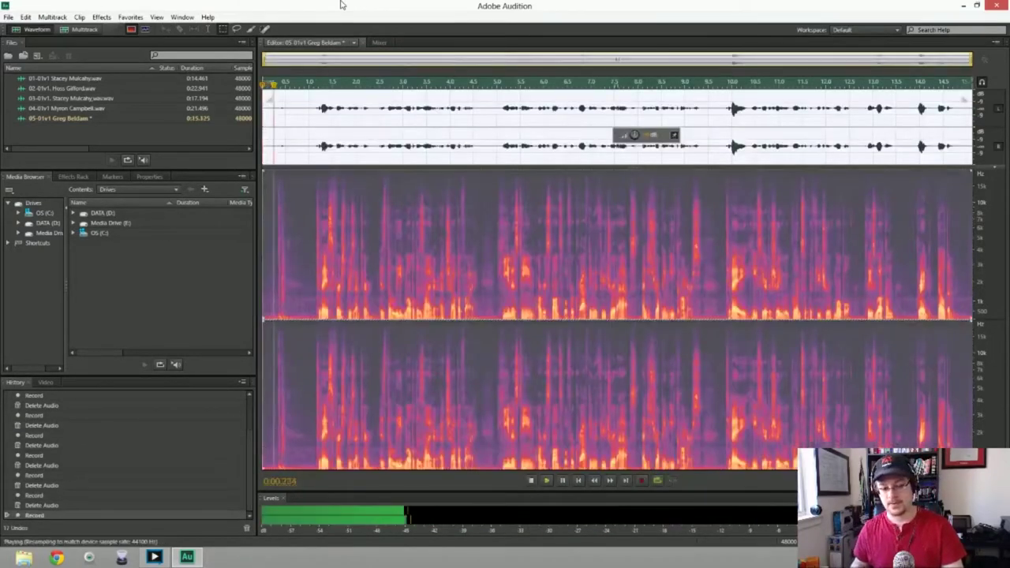
{"action": "key", "text": "space"}
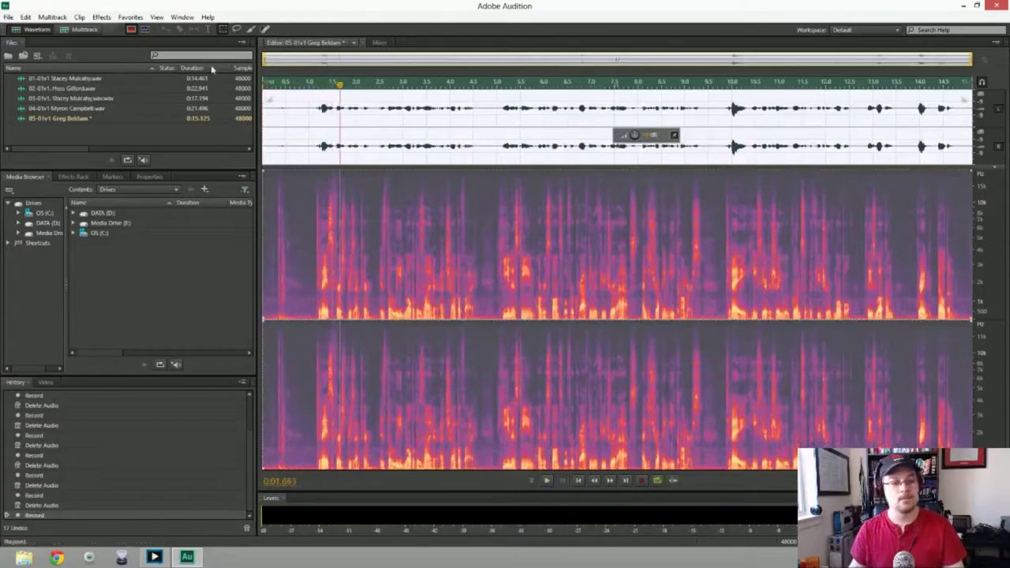
Trim the dead air from the start of the take
{"action": "right_click", "coordinate": [280, 108]}
{"action": "left_click", "coordinate": [289, 126]}
{"action": "left_click_drag", "start_coordinate": [289, 126], "coordinate": [263, 126]}
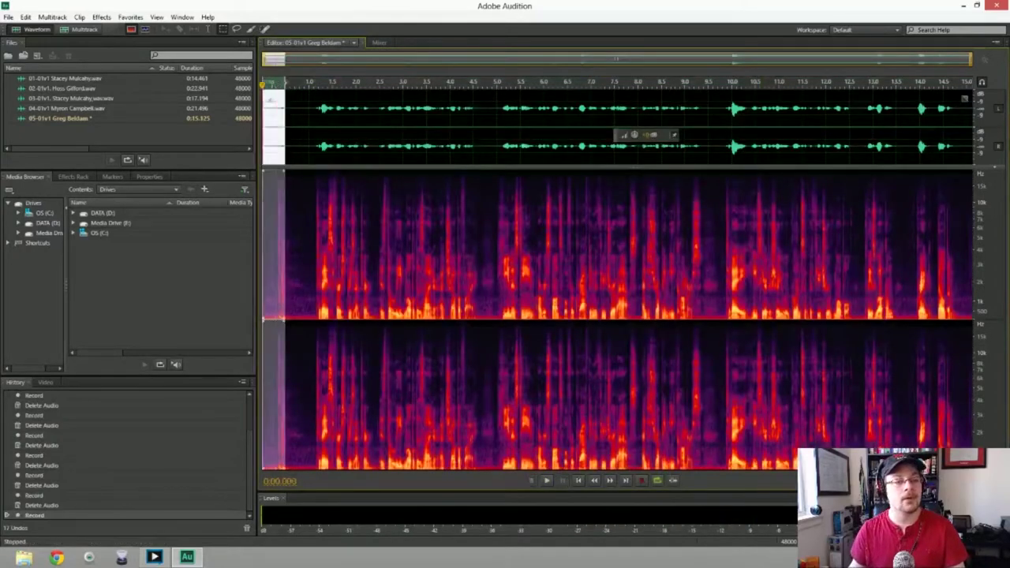
{"action": "key", "text": "Delete"}
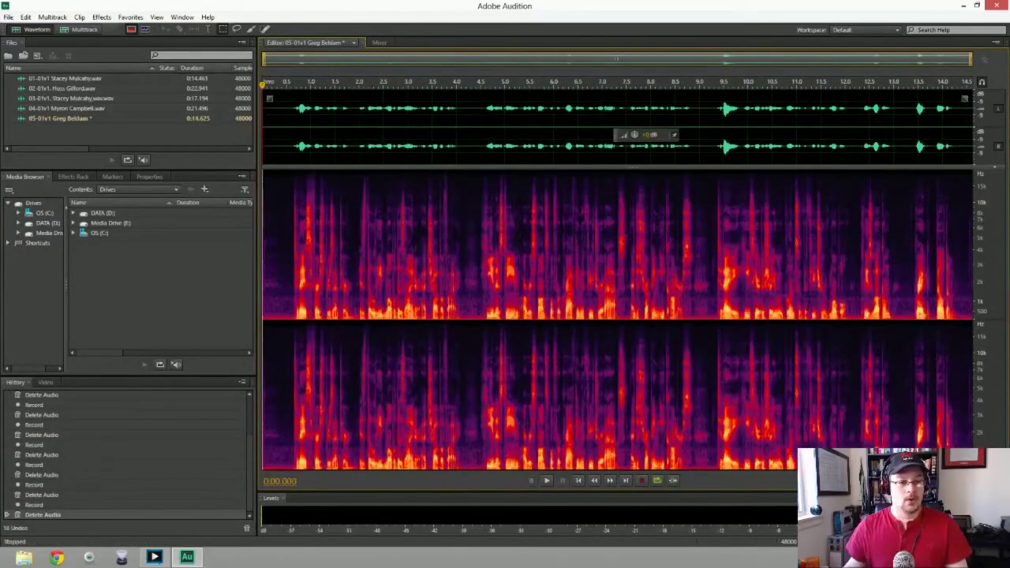
Noise-reduce the whole take using a print from the quiet opening, play it back, and open Save As
{"action": "left_click_drag", "start_coordinate": [286, 127], "coordinate": [292, 149]}
{"action": "key", "text": "shift+p"}
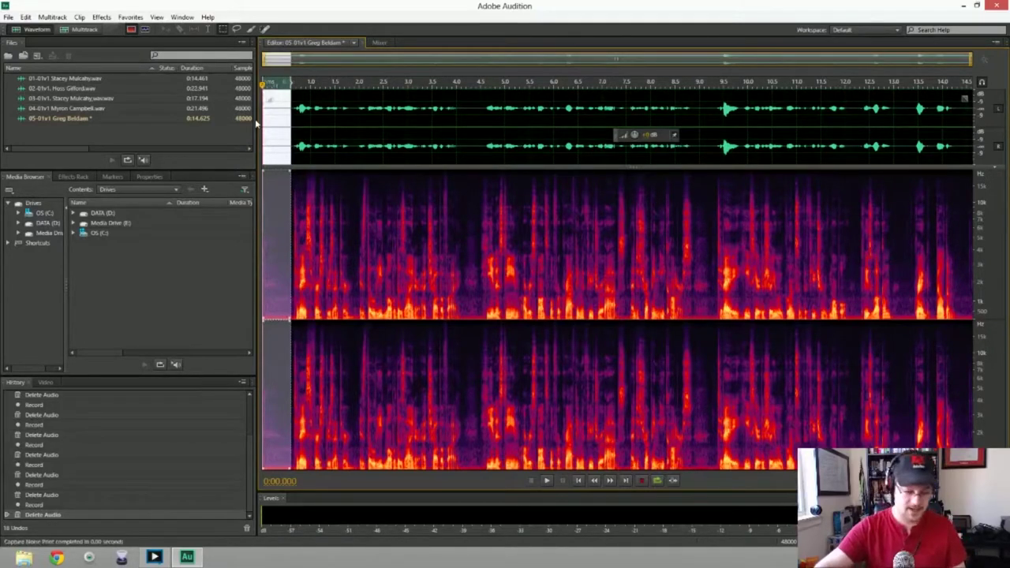
{"action": "key", "text": "ctrl+a"}
{"action": "key", "text": "ctrl+shift+p"}
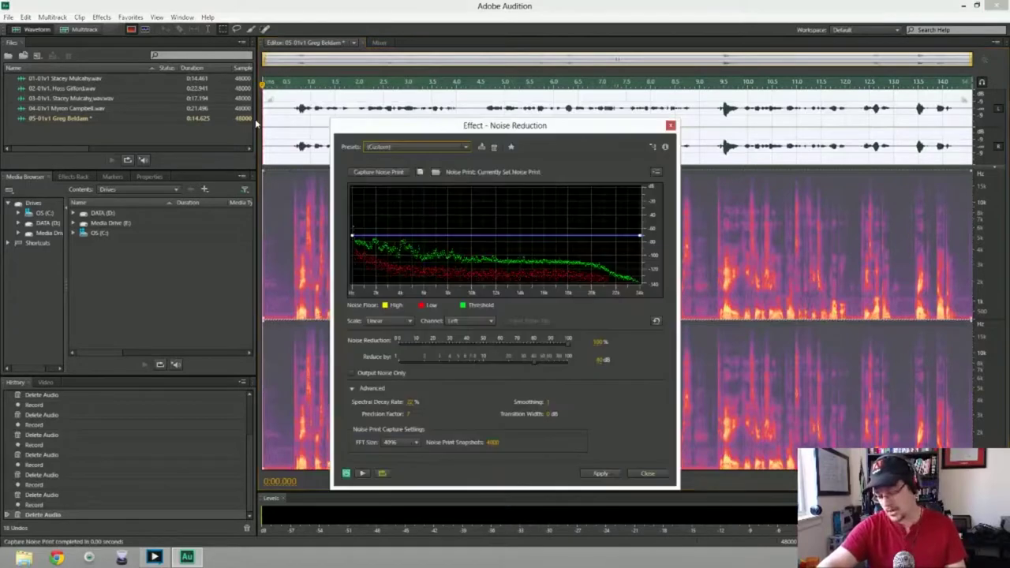
{"action": "key", "text": "Return"}
{"action": "key", "text": "space"}
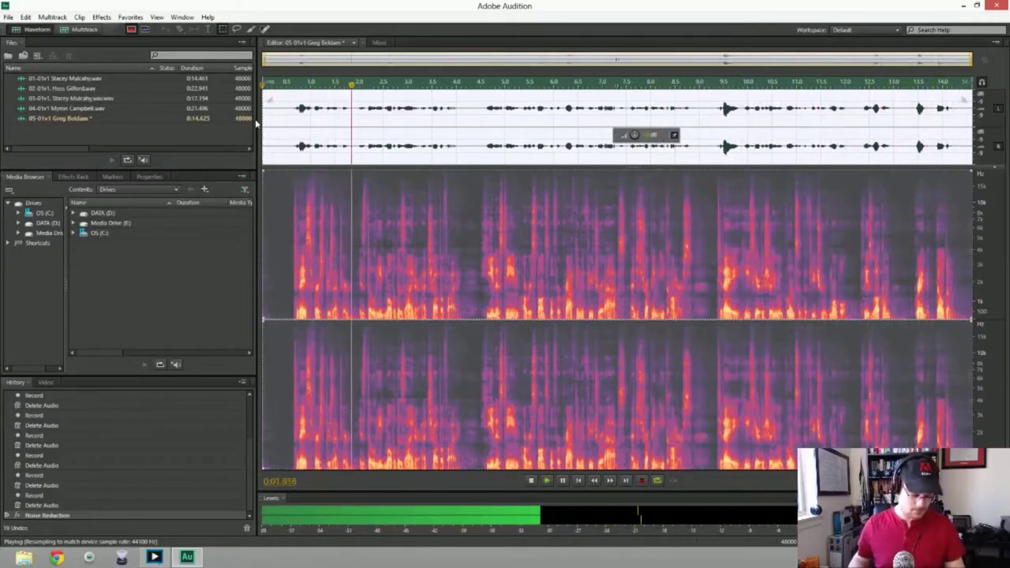
{"action": "key", "text": "space"}
{"action": "key", "text": "ctrl+shift+s"}
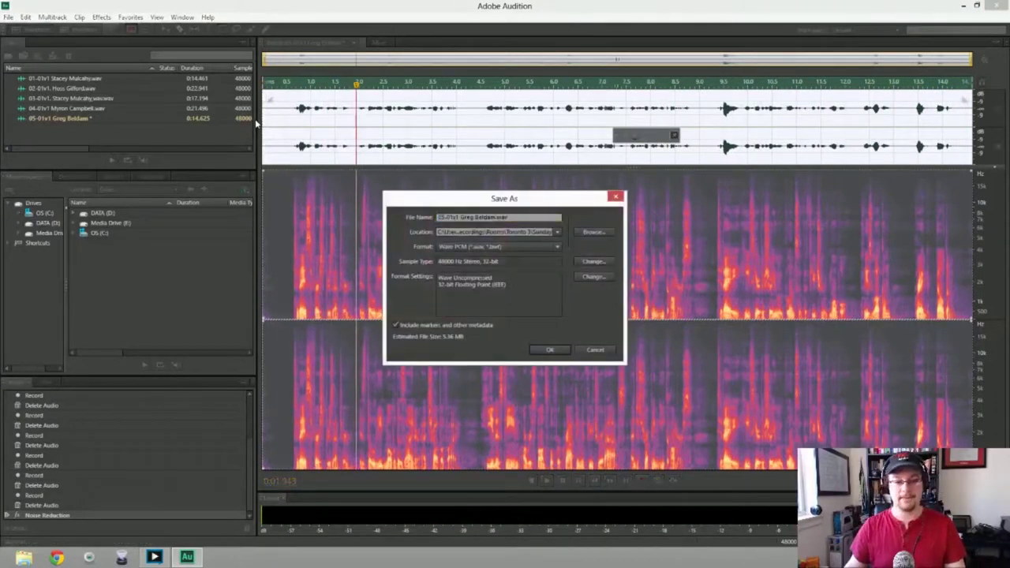
Save the cleaned fifth take as a WAV in the Toronto 3 Monday folder
{"action": "left_click", "coordinate": [606, 233]}
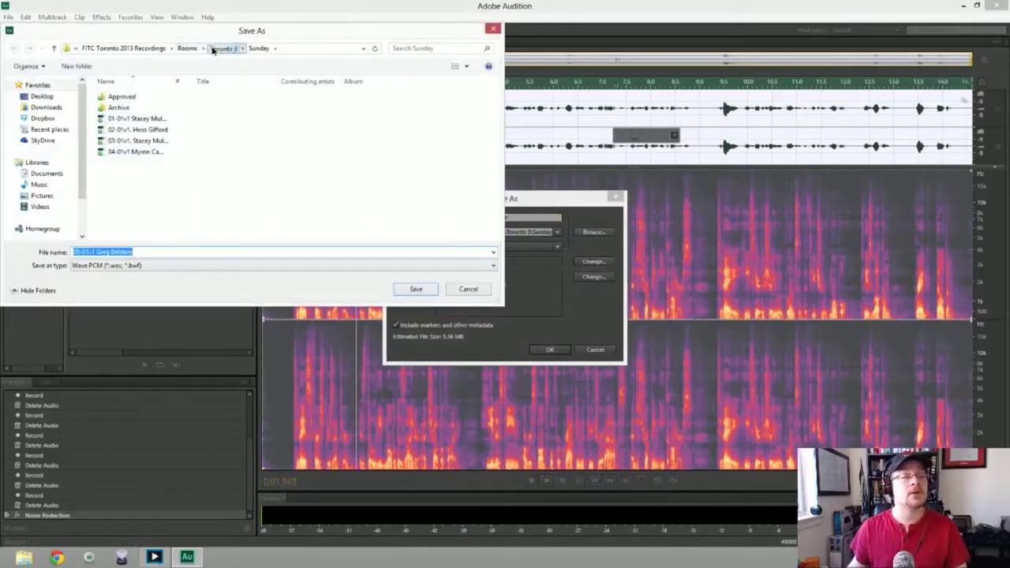
{"action": "left_click", "coordinate": [215, 47]}
{"action": "left_click", "coordinate": [123, 100]}
{"action": "left_click", "coordinate": [124, 100]}
{"action": "left_click", "coordinate": [152, 149]}
{"action": "double_click", "coordinate": [119, 108]}
{"action": "left_click", "coordinate": [227, 48]}
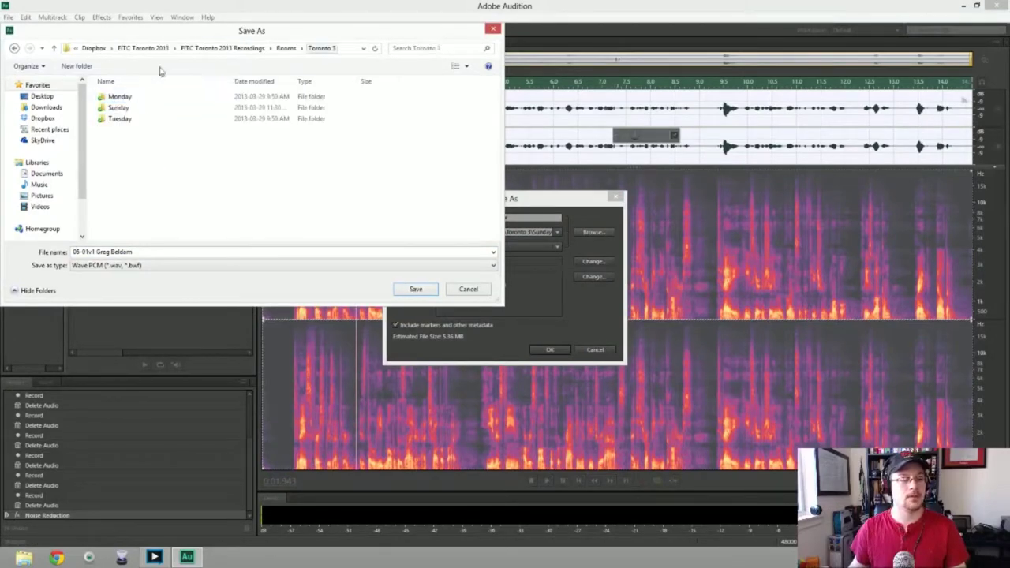
{"action": "double_click", "coordinate": [119, 96]}
{"action": "left_click", "coordinate": [416, 289]}
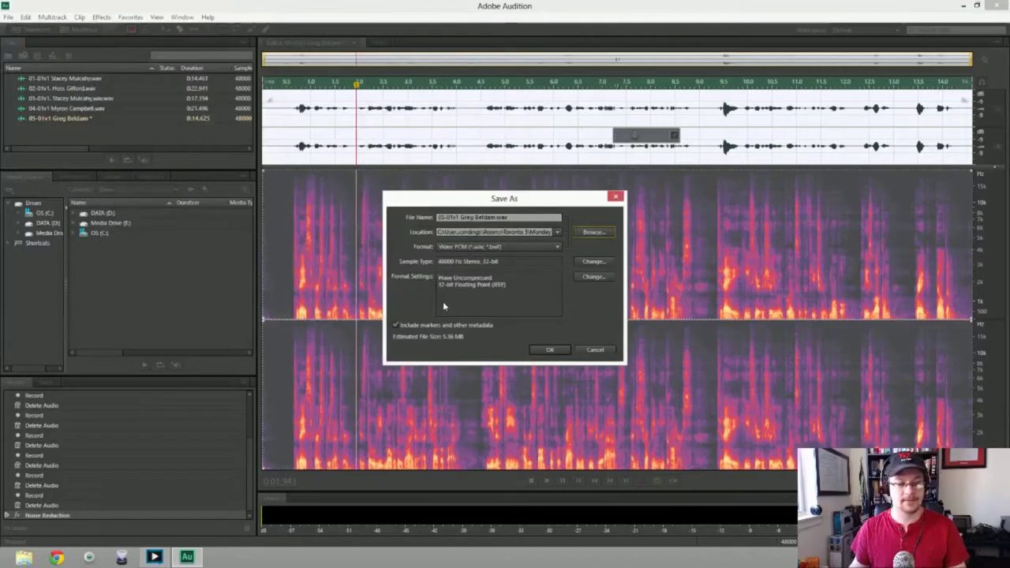
{"action": "left_click", "coordinate": [551, 351]}
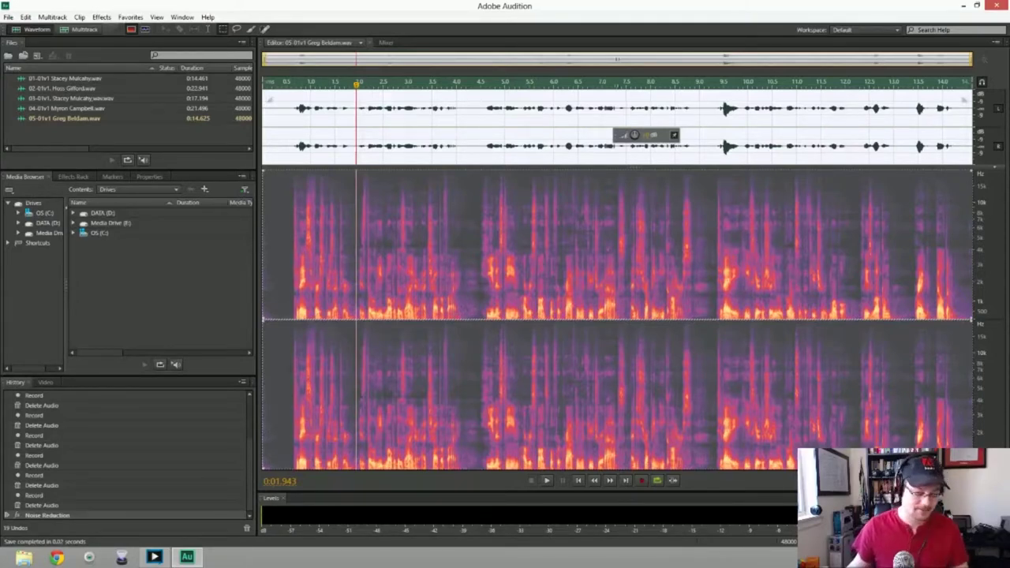
Create the sixth 48000 Hz audio file named 06-01v1 followed by the speaker's name
{"action": "left_click", "coordinate": [303, 127]}
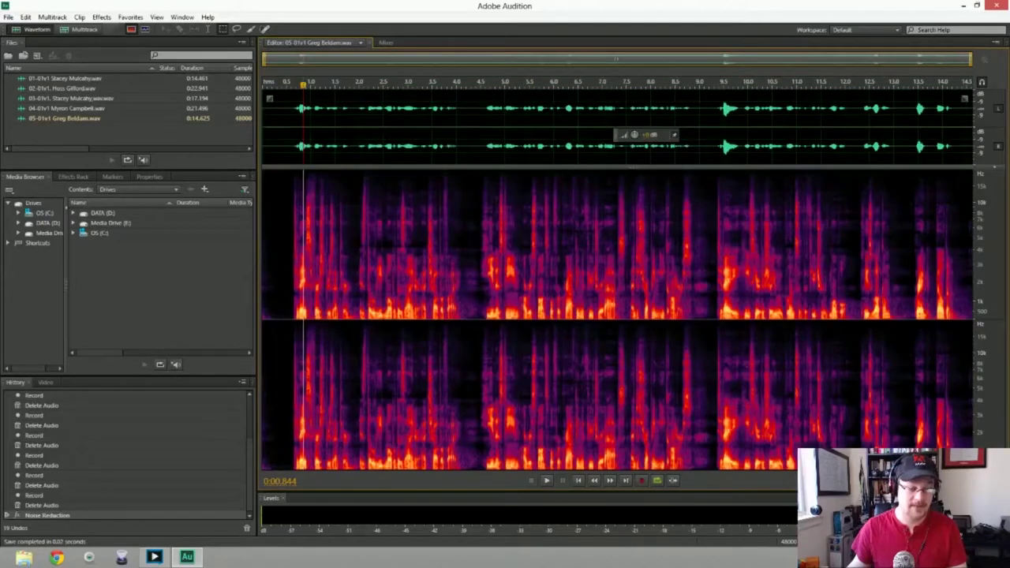
{"action": "key", "text": "ctrl+shift+n"}
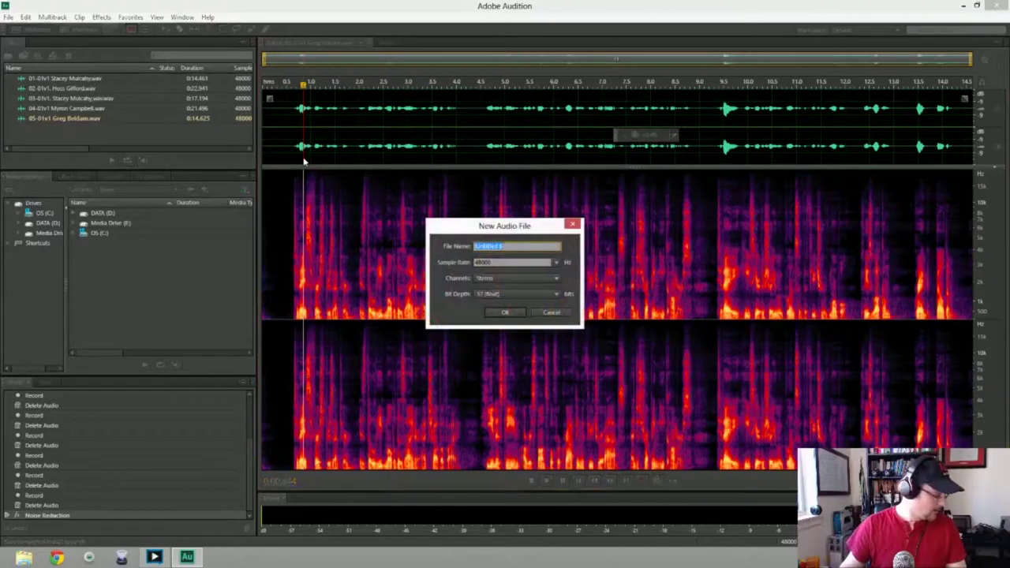
{"action": "type", "text": "06"}
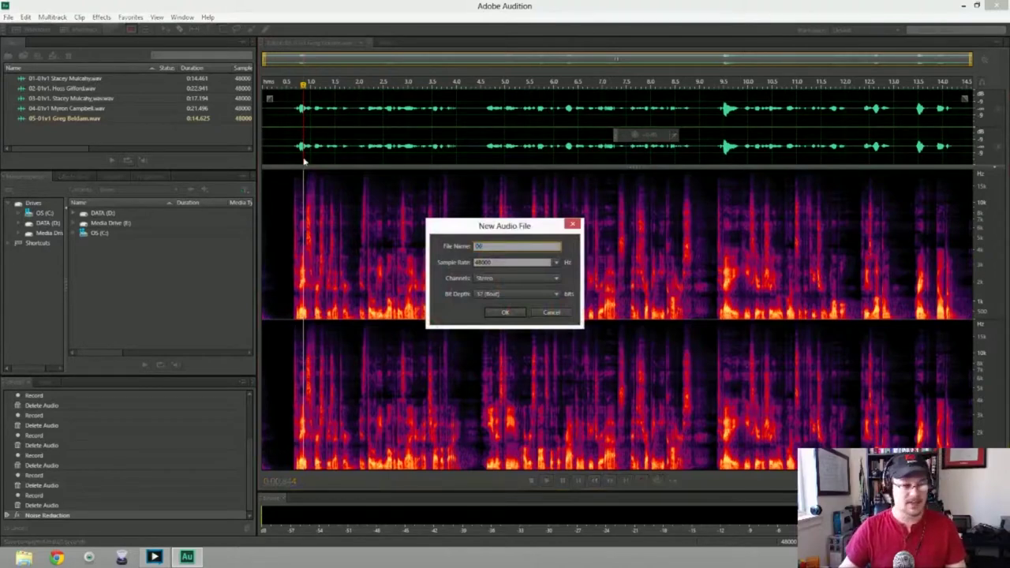
{"action": "type", "text": "-01v1"}
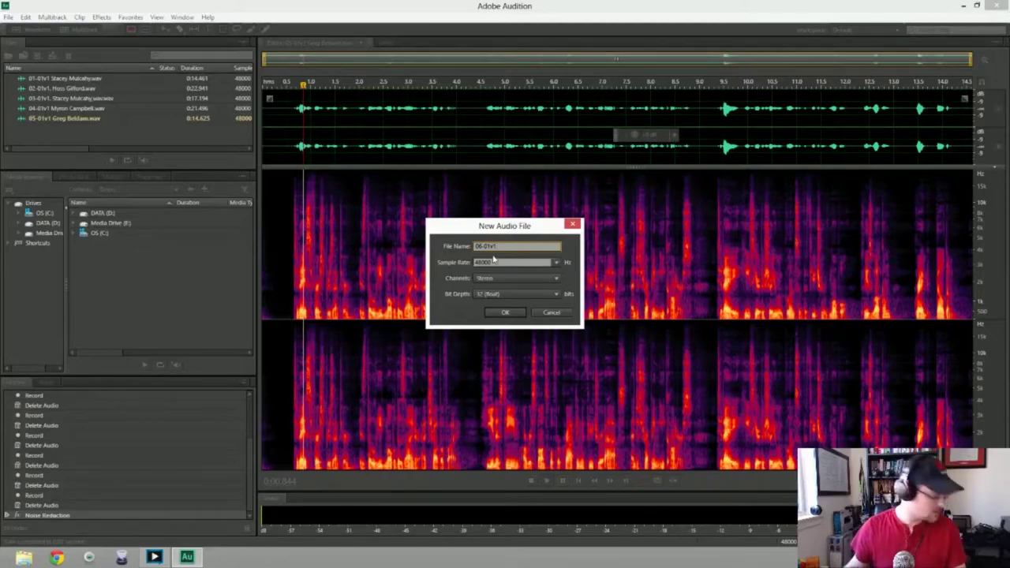
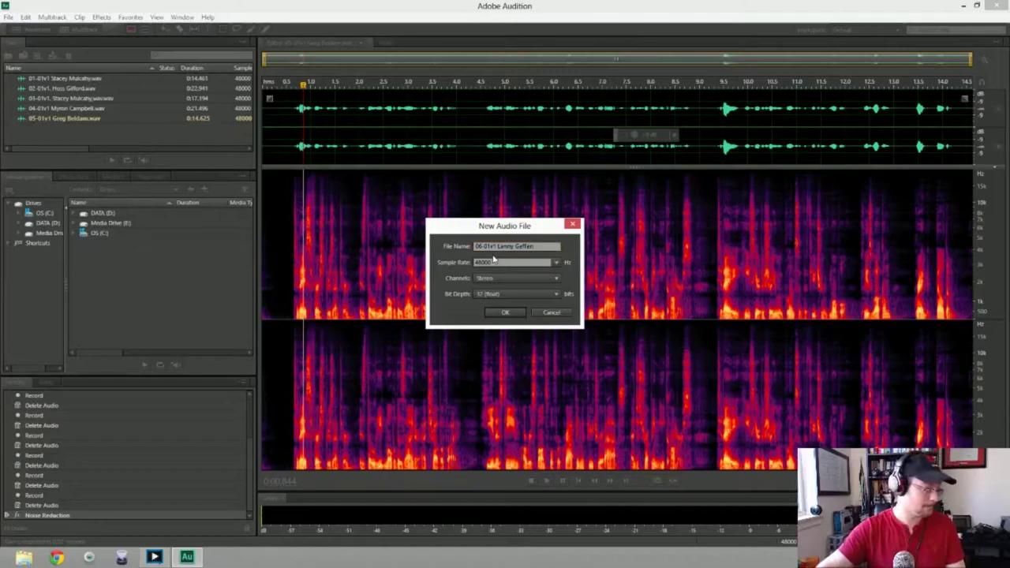
{"action": "key", "text": "Return"}
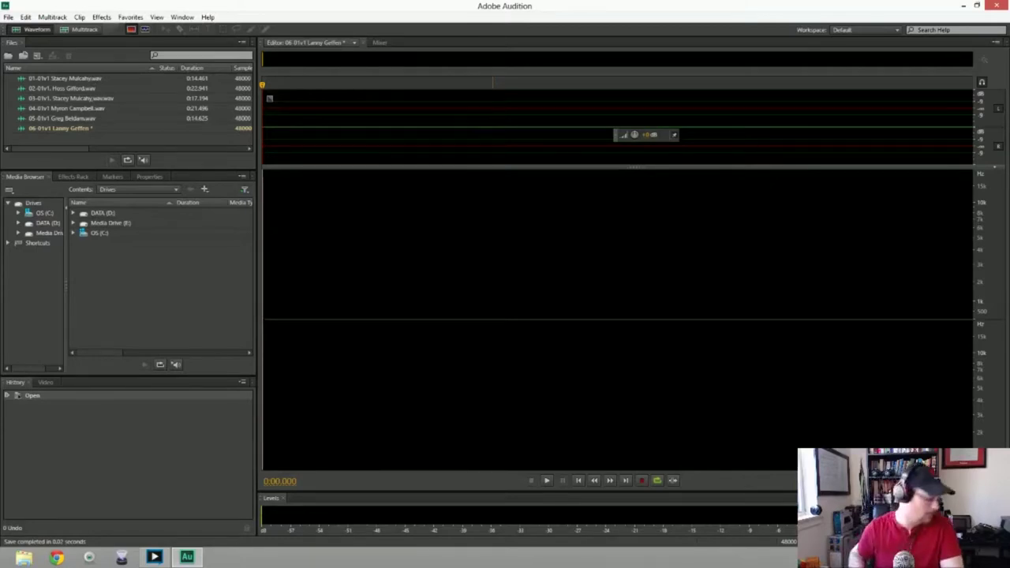
{"action": "key", "text": "shift+space"}
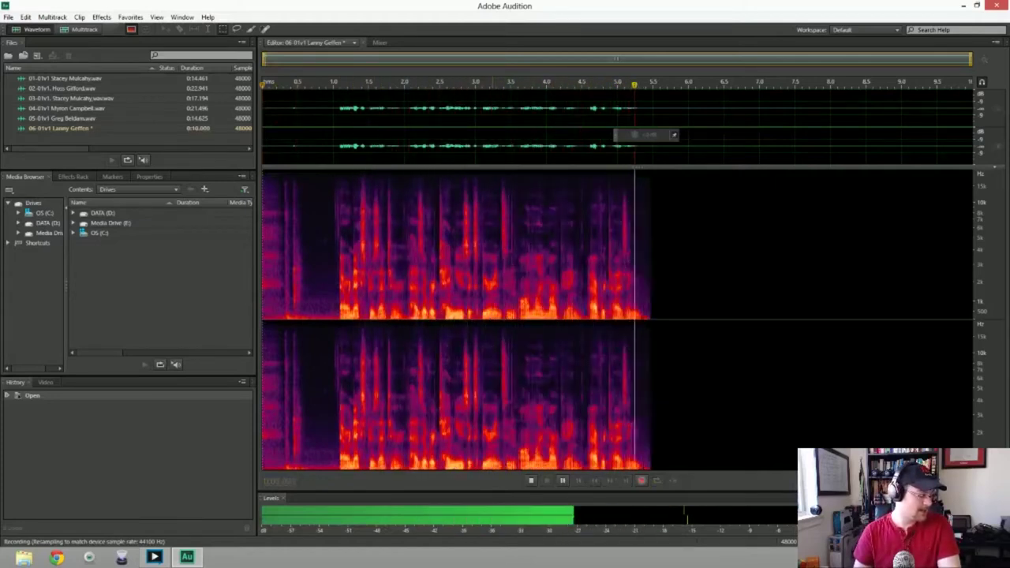
{"action": "key", "text": "space"}
{"action": "key", "text": "ctrl+a"}
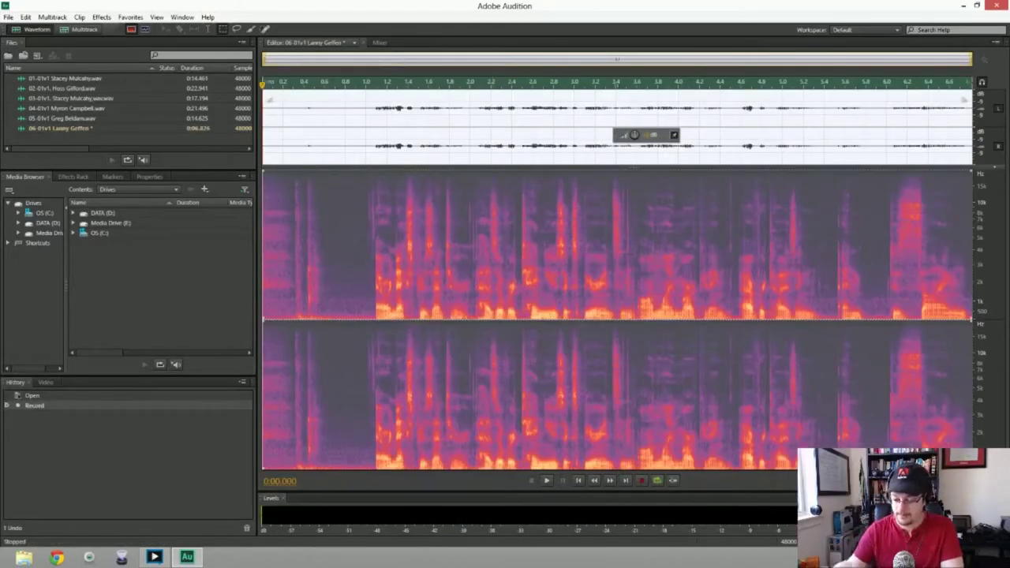
{"action": "key", "text": "Delete"}
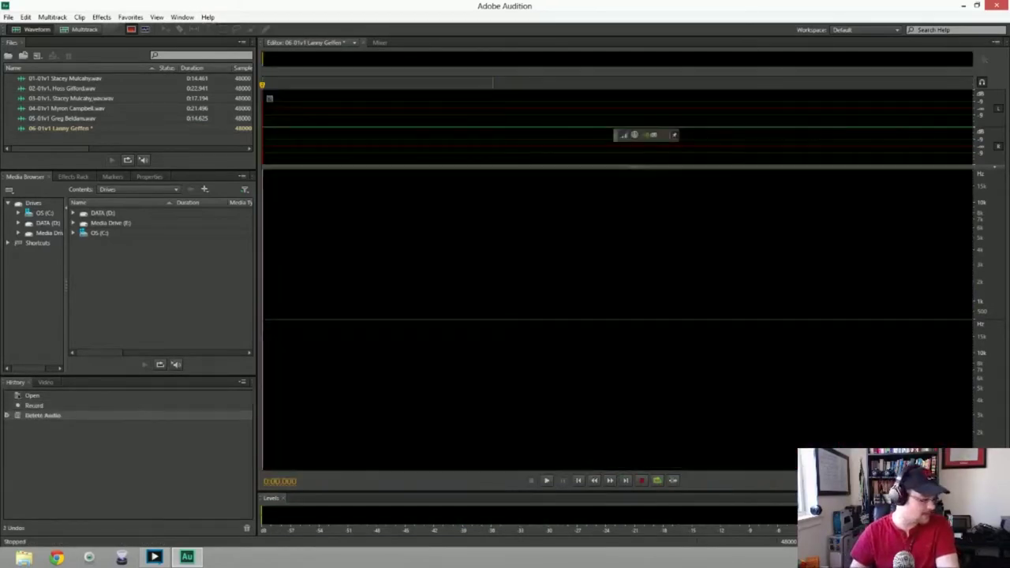
{"action": "key", "text": "shift+space"}
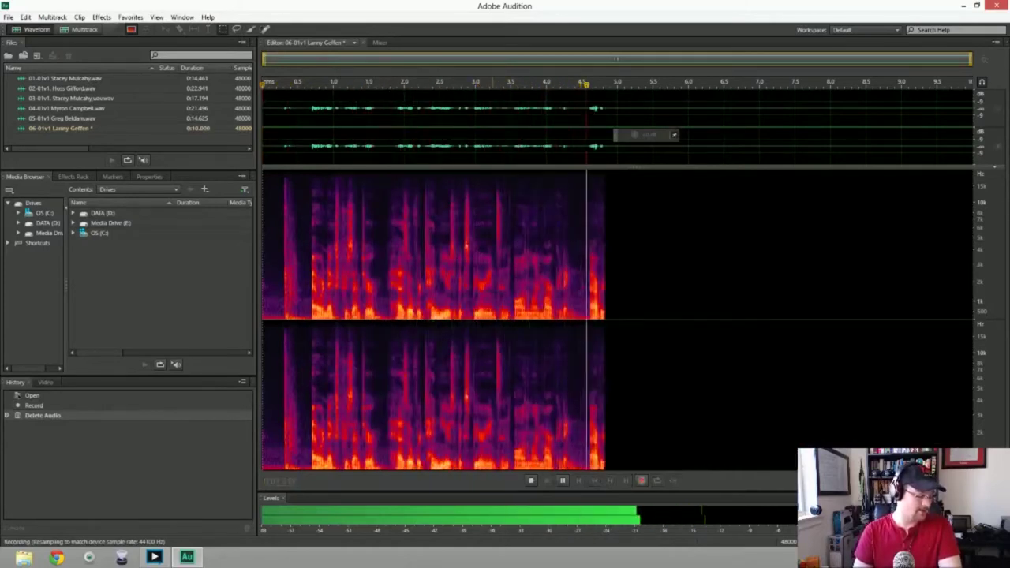
{"action": "key", "text": "space"}
{"action": "key", "text": "ctrl+a"}
{"action": "key", "text": "Delete"}
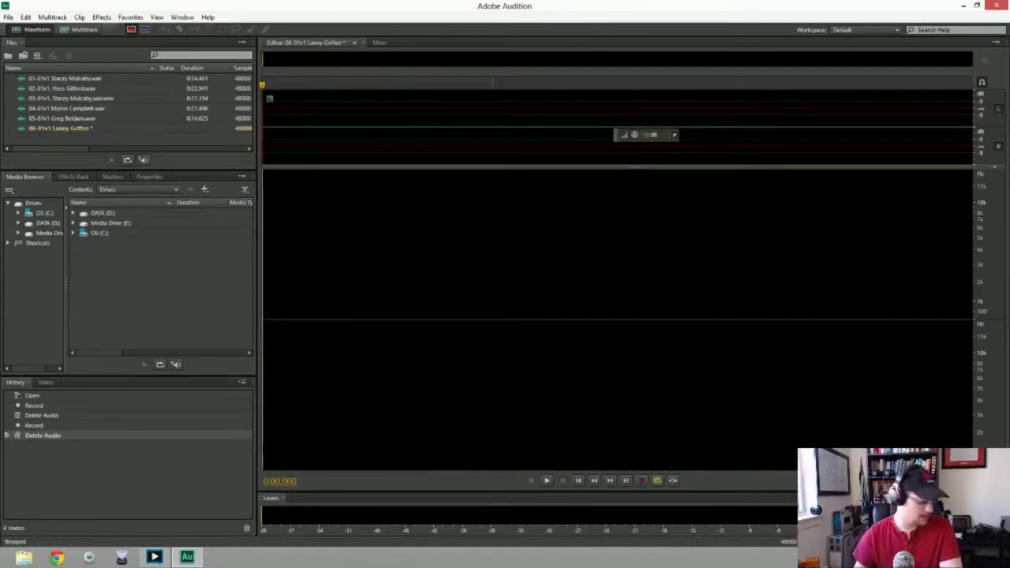
{"action": "key", "text": "shift+space"}
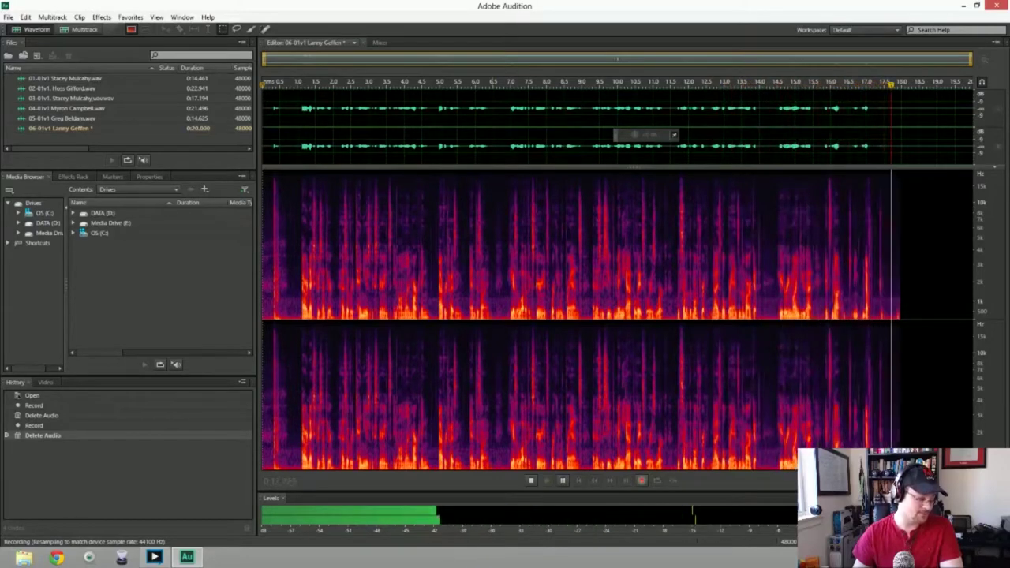
{"action": "key", "text": "space"}
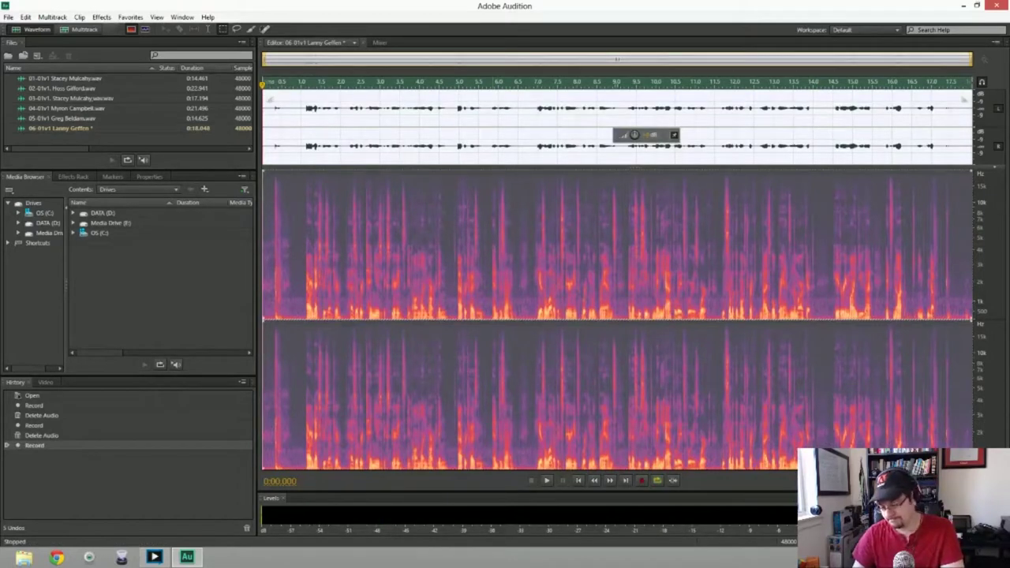
{"action": "key", "text": "Delete"}
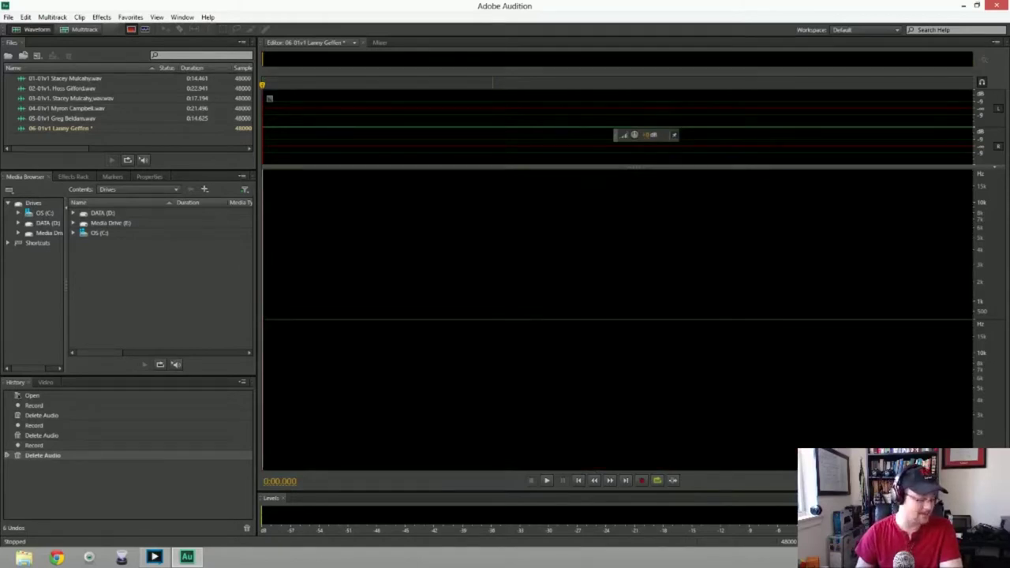
{"action": "key", "text": "shift+space"}
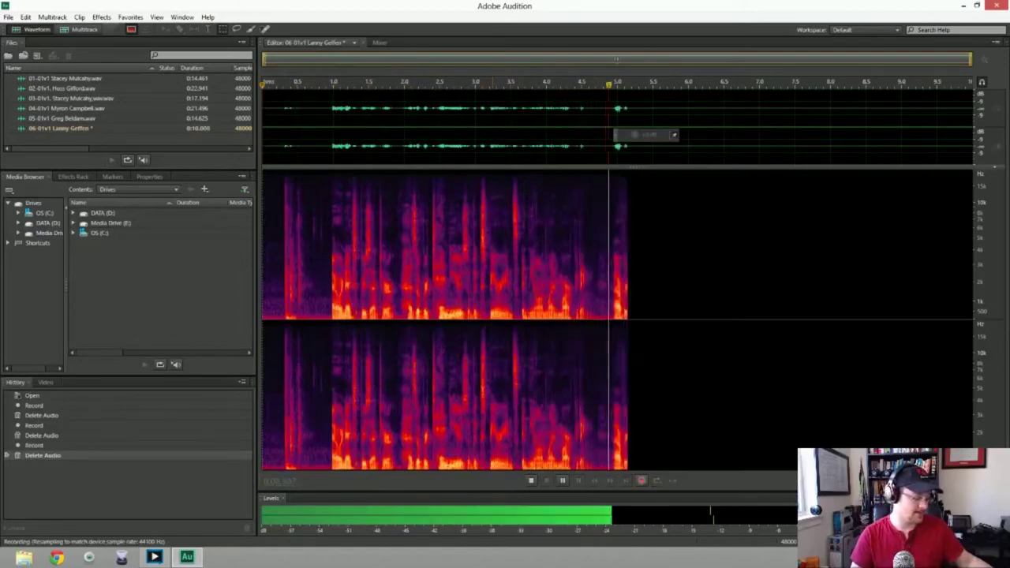
{"action": "key", "text": "space"}
{"action": "key", "text": "Delete"}
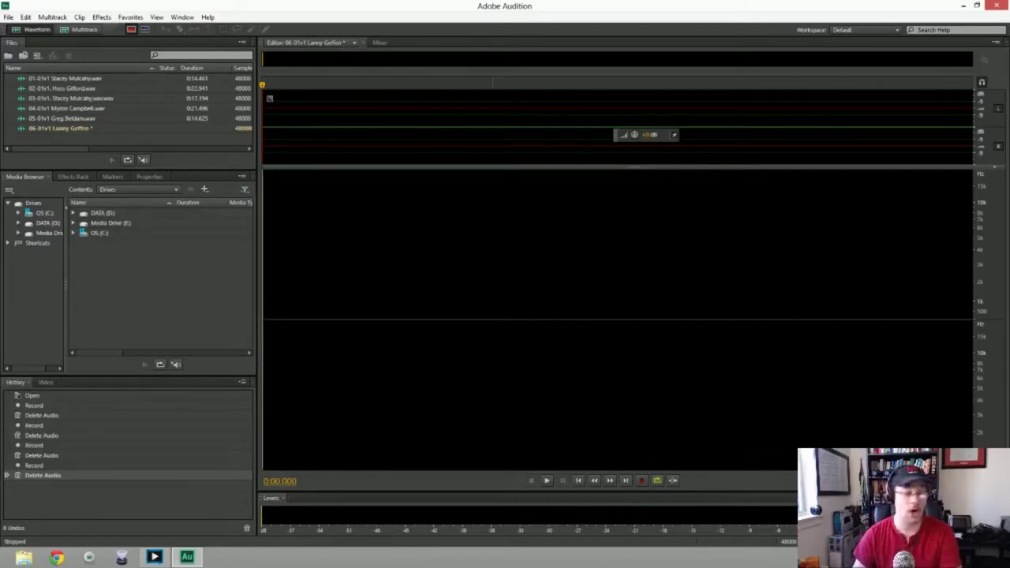
{"action": "key", "text": "shift+space"}
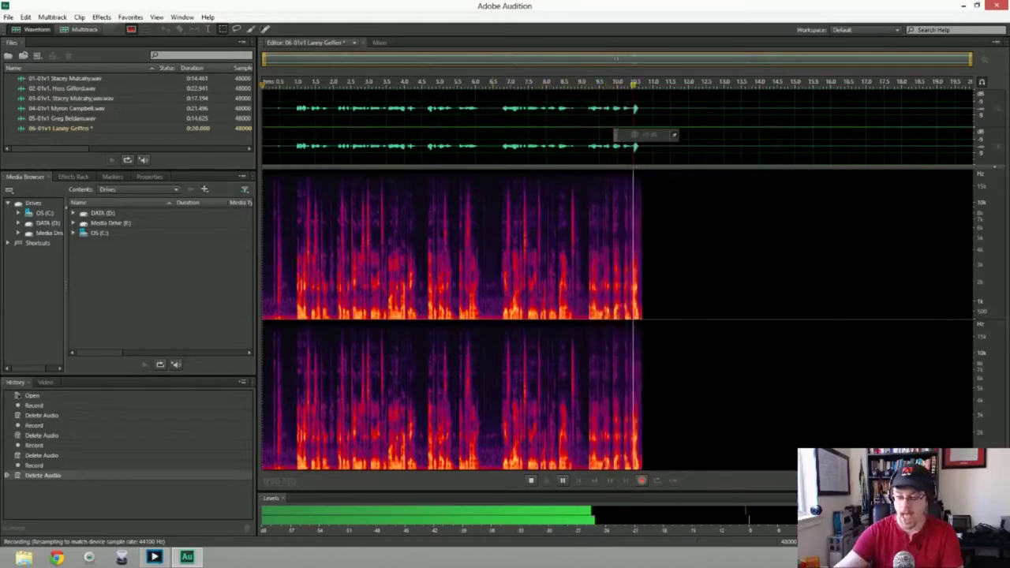
{"action": "key", "text": "space"}
{"action": "key", "text": "Delete"}
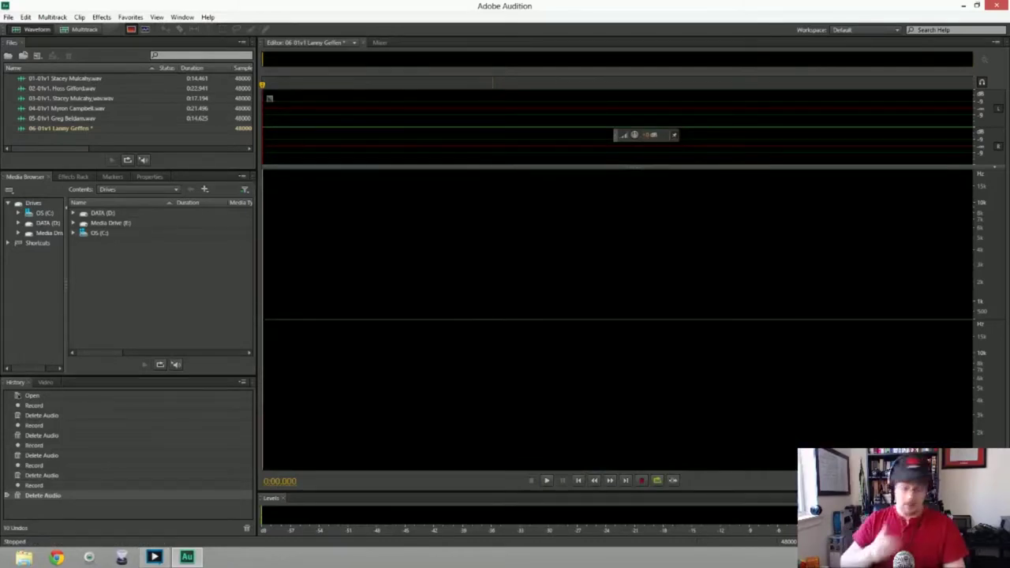
Discard three unusable takes, including a 12-second one, and keep a final 19.3-second take
{"action": "key", "text": "shift+space"}
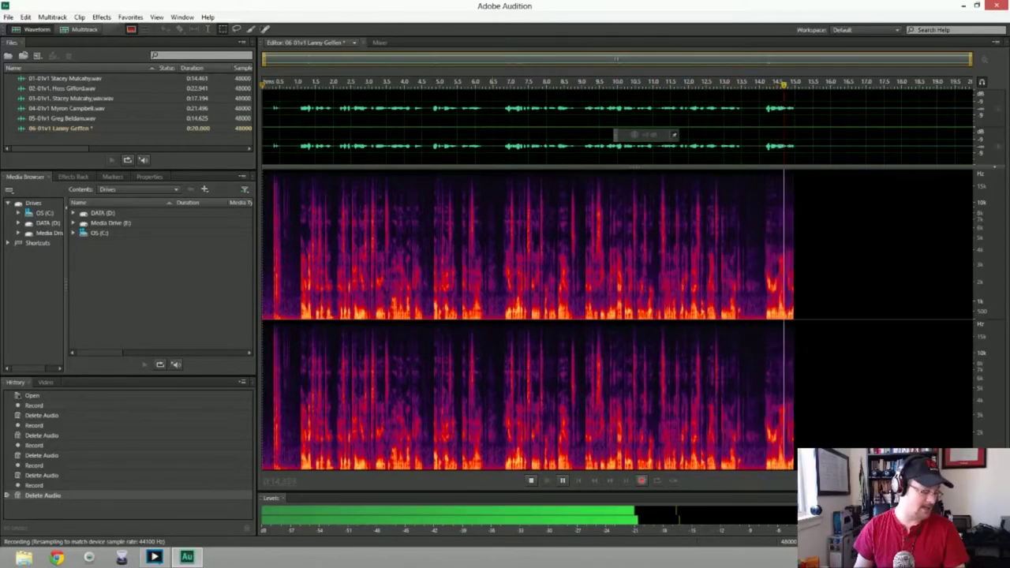
{"action": "key", "text": "space"}
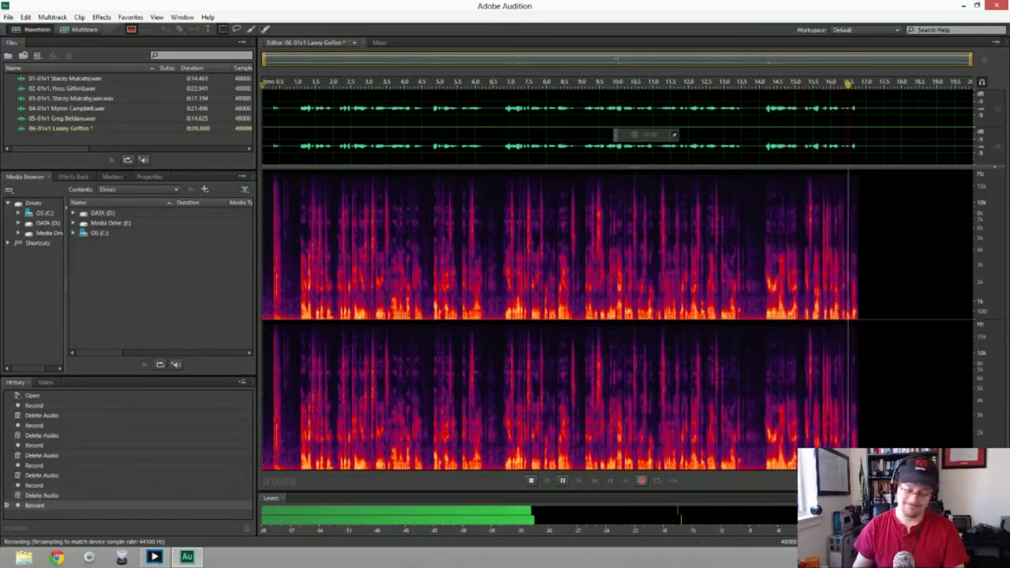
{"action": "key", "text": "Delete"}
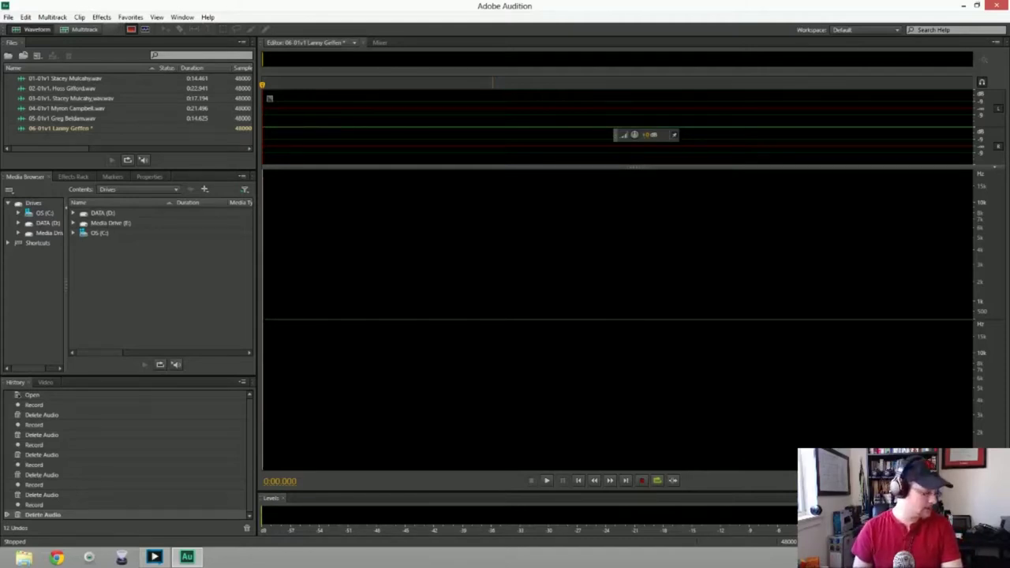
{"action": "key", "text": "shift+space"}
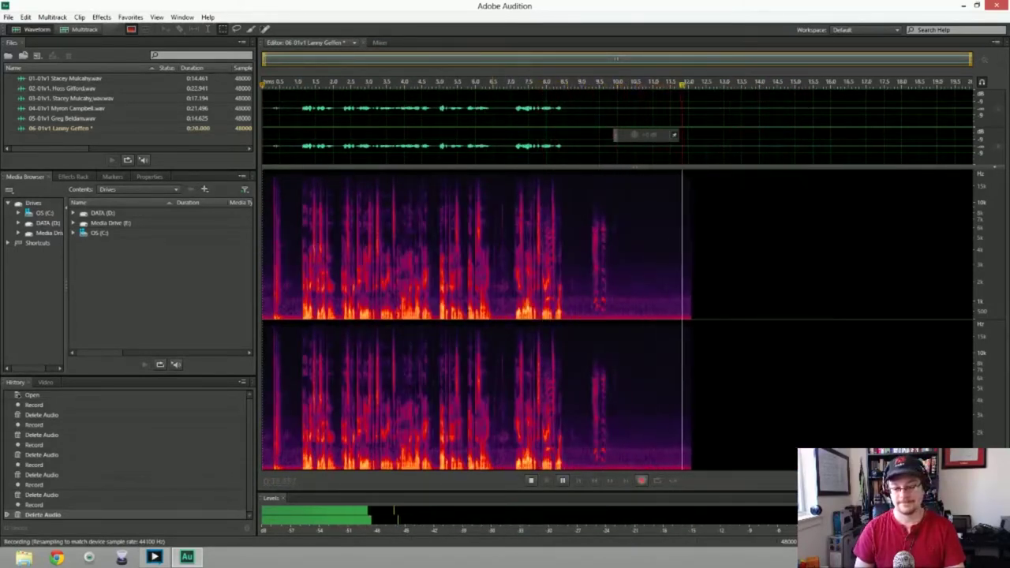
{"action": "key", "text": "space"}
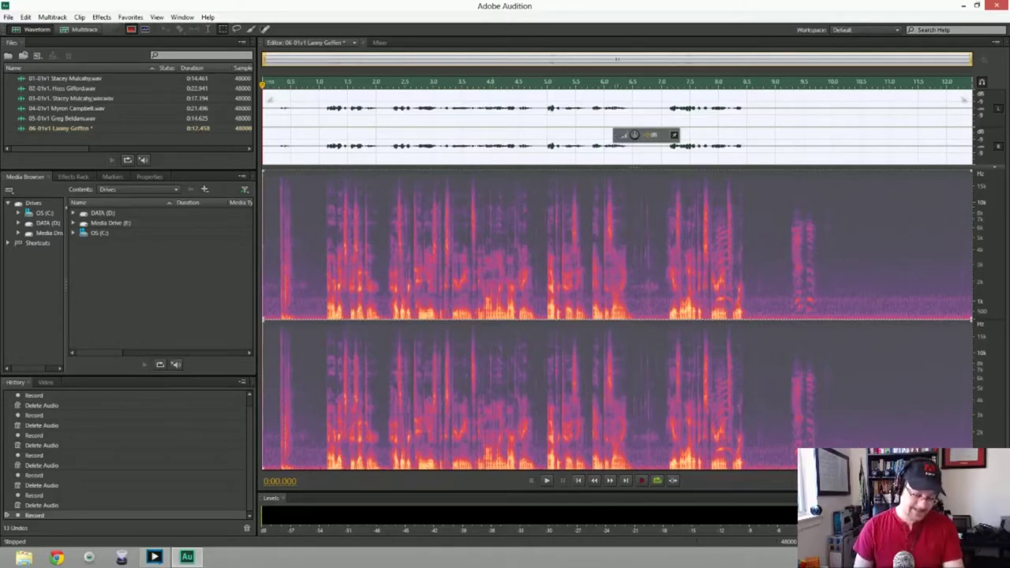
{"action": "key", "text": "Delete"}
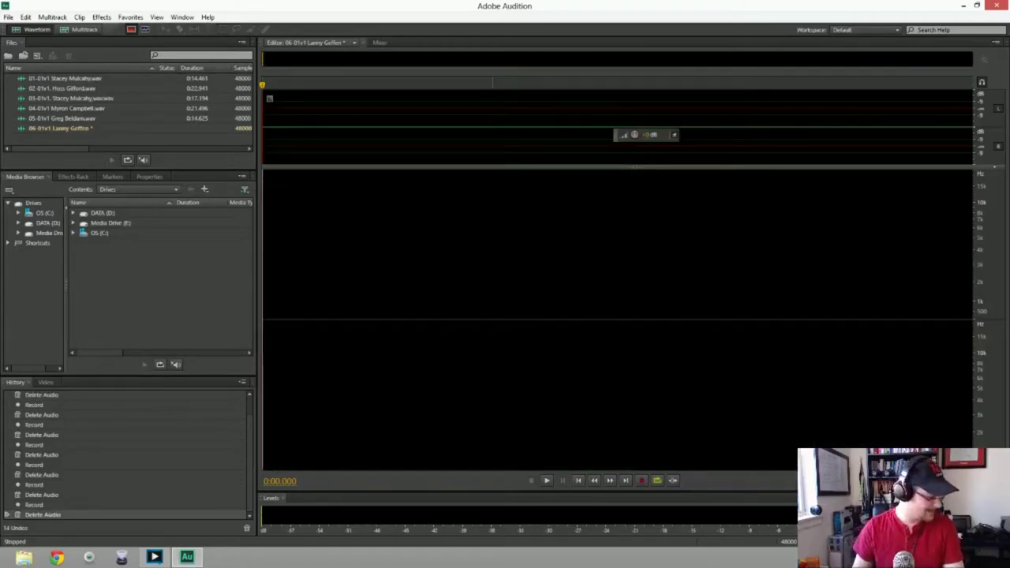
{"action": "key", "text": "shift+space"}
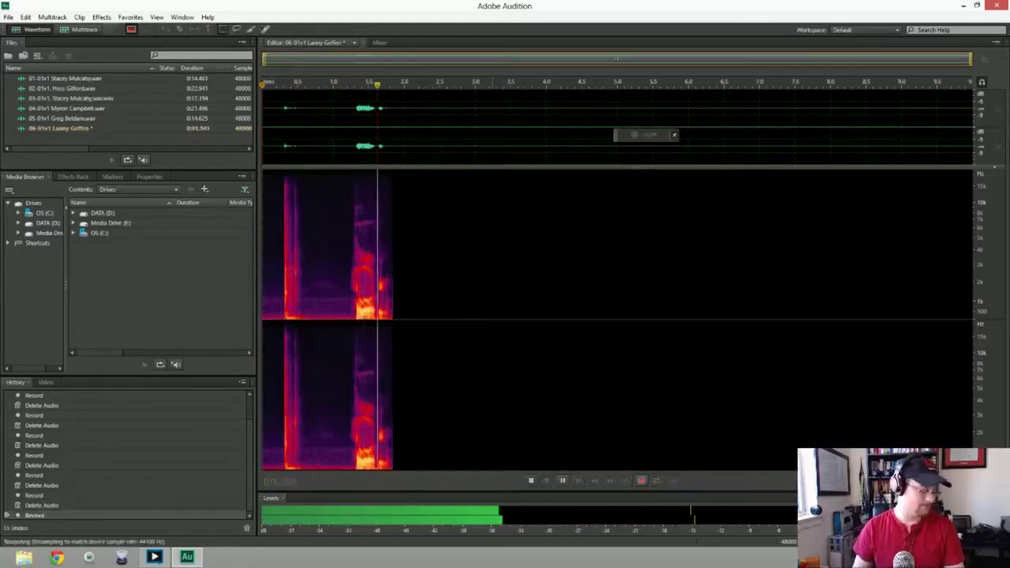
{"action": "key", "text": "space"}
{"action": "key", "text": "Delete"}
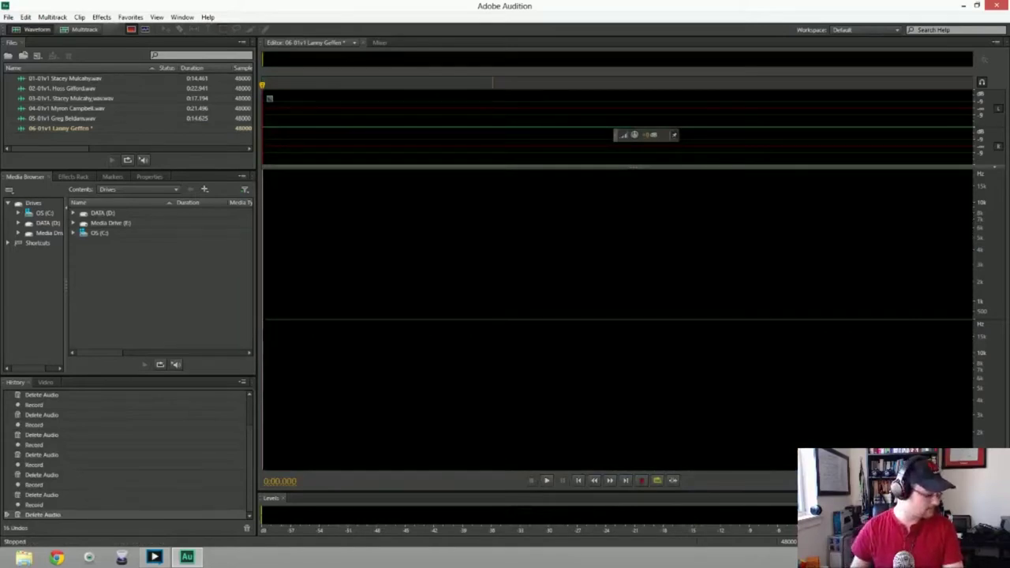
{"action": "key", "text": "shift+space"}
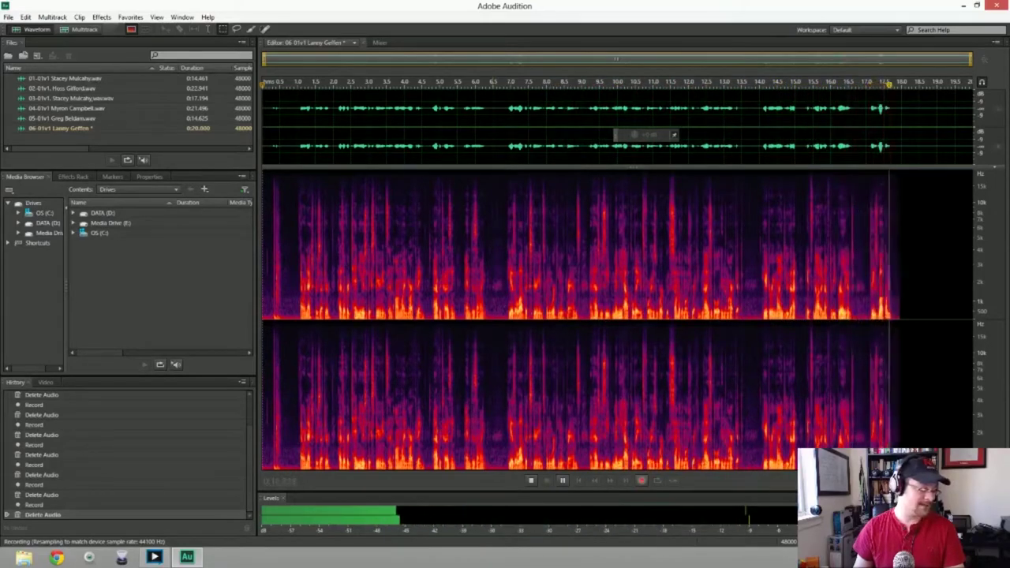
{"action": "key", "text": "space"}
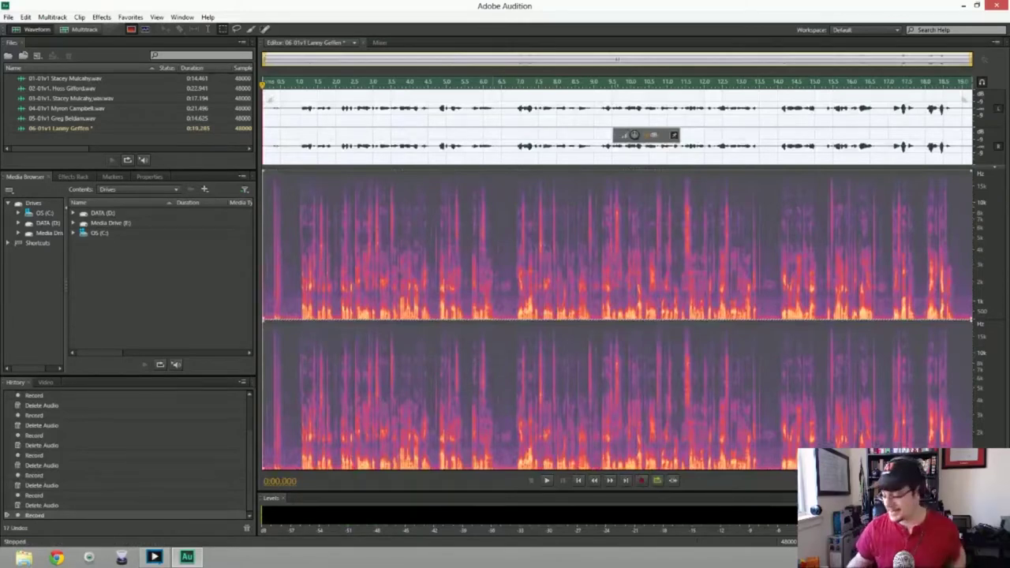
Cut the selected half second, noise-reduce the take from its silent opening, and play it back
{"action": "key", "text": "Delete"}
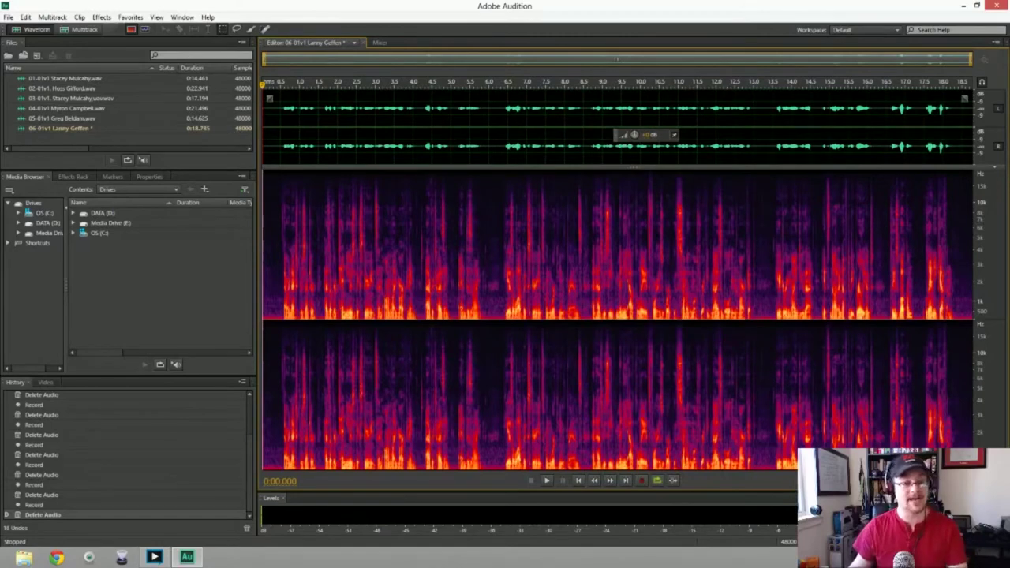
{"action": "left_click_drag", "start_coordinate": [263, 148], "coordinate": [280, 148]}
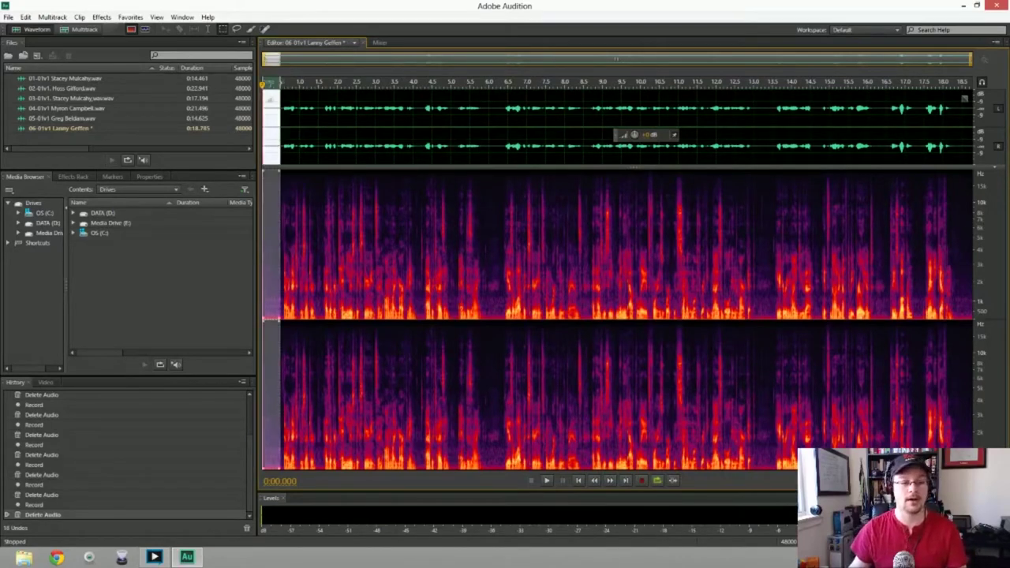
{"action": "key", "text": "shift+p"}
{"action": "key", "text": "ctrl+a"}
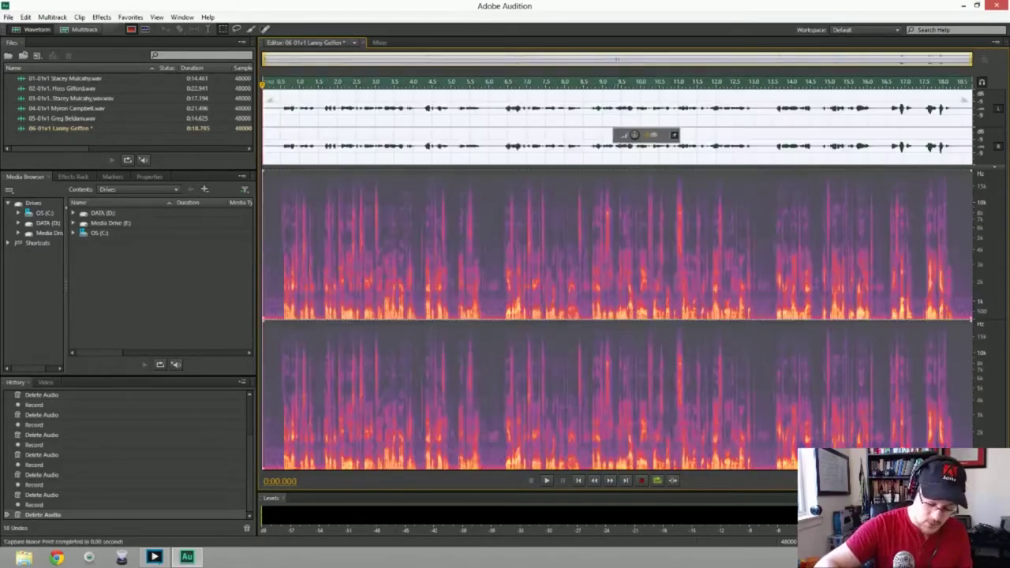
{"action": "key", "text": "ctrl+shift+p"}
{"action": "key", "text": "Return"}
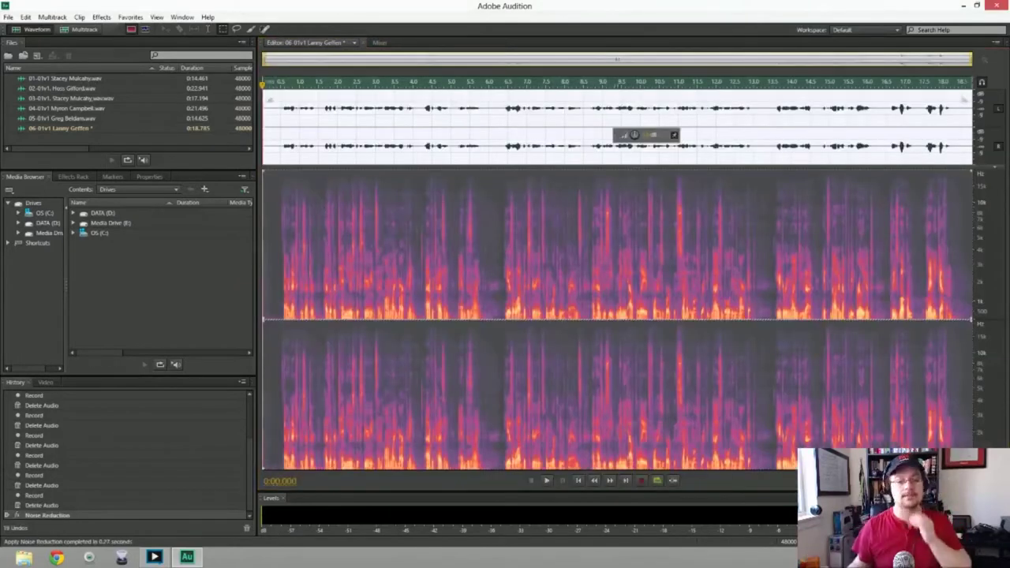
{"action": "key", "text": "space"}
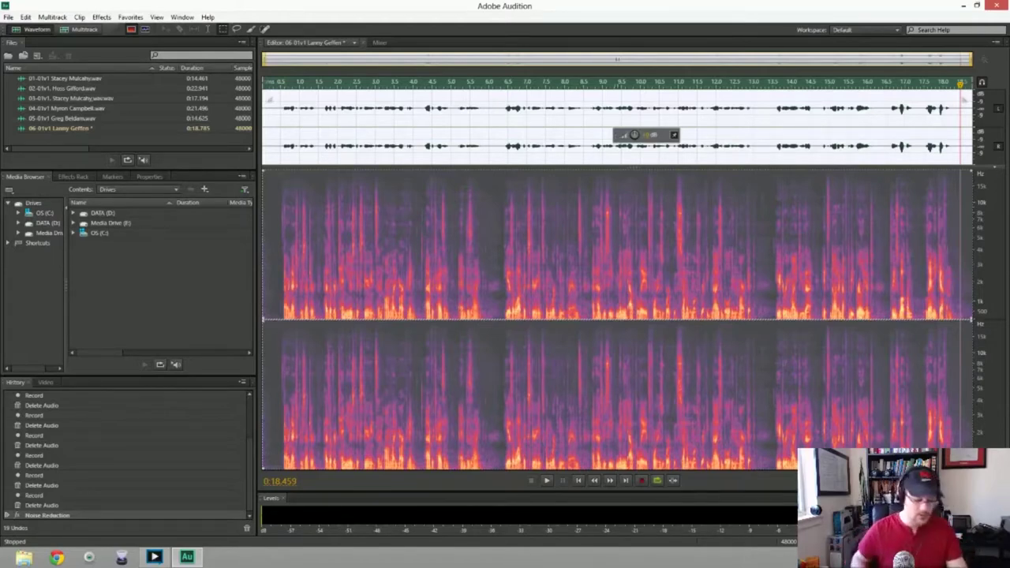
Save the sixth intro as Wave PCM, then create file 07-01v1 followed by the speaker's name
{"action": "key", "text": "ctrl+shift+s"}
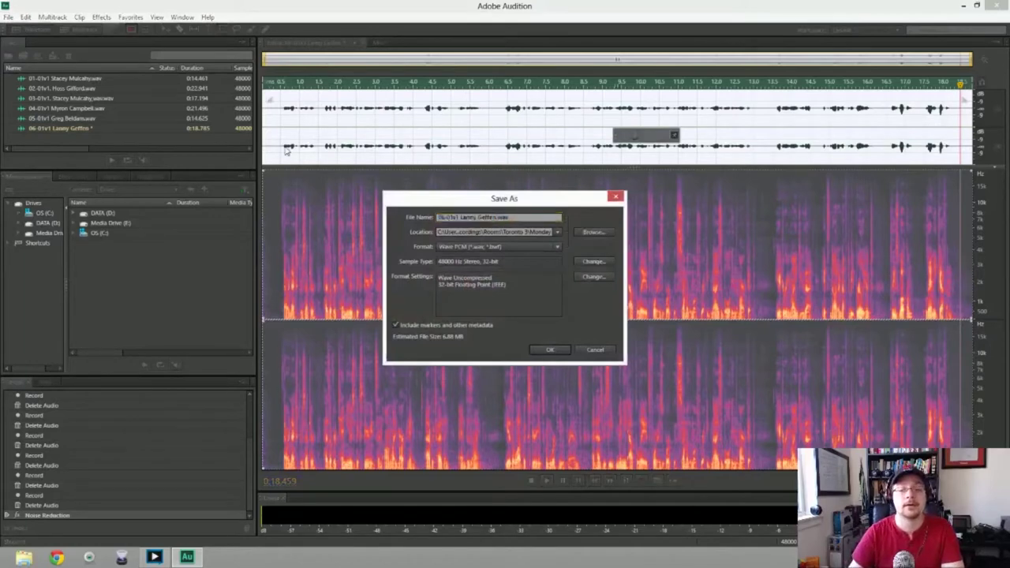
{"action": "key", "text": "Return"}
{"action": "key", "text": "ctrl+shift+n"}
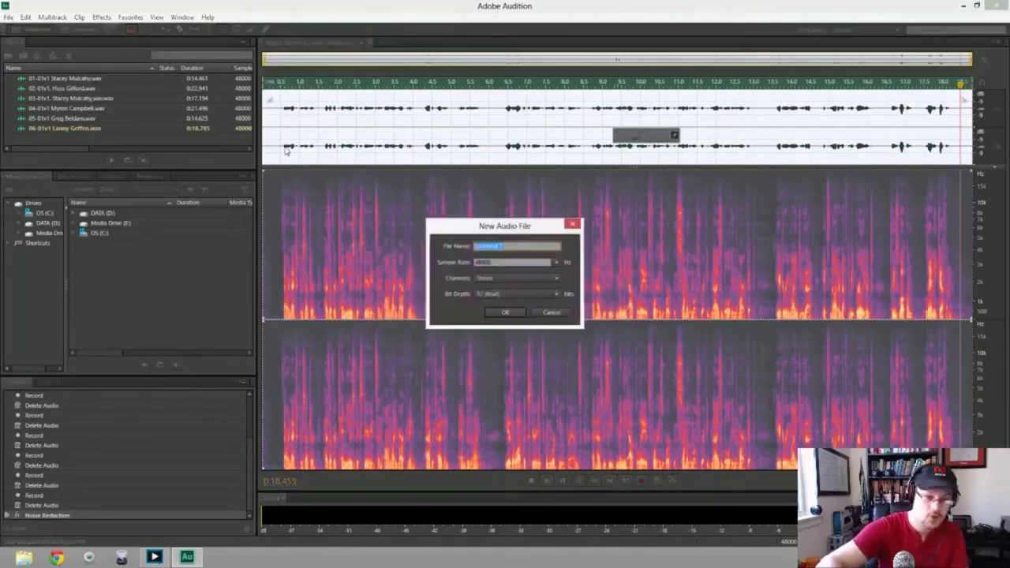
{"action": "type", "text": "07"}
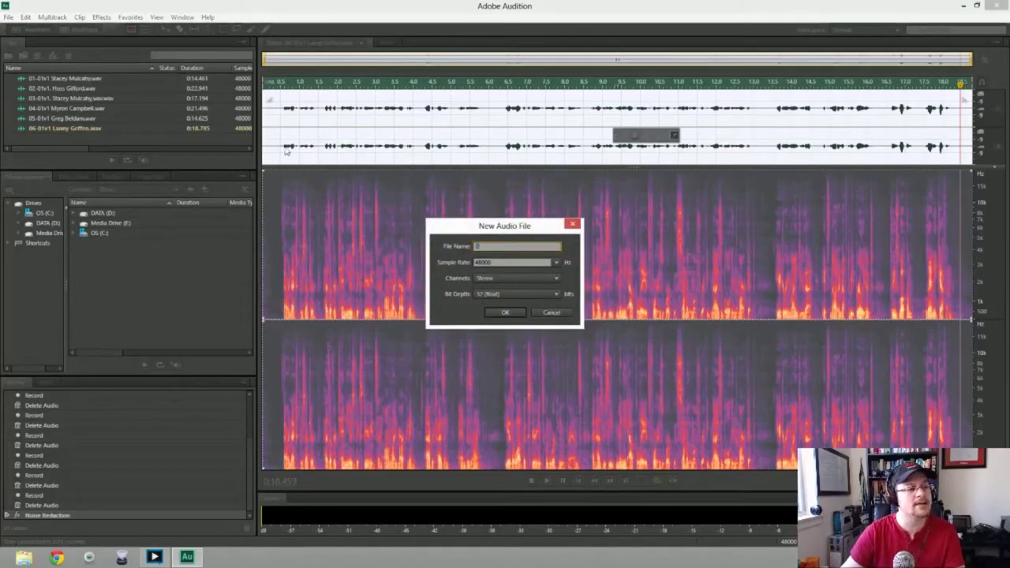
{"action": "type", "text": "-01v1"}
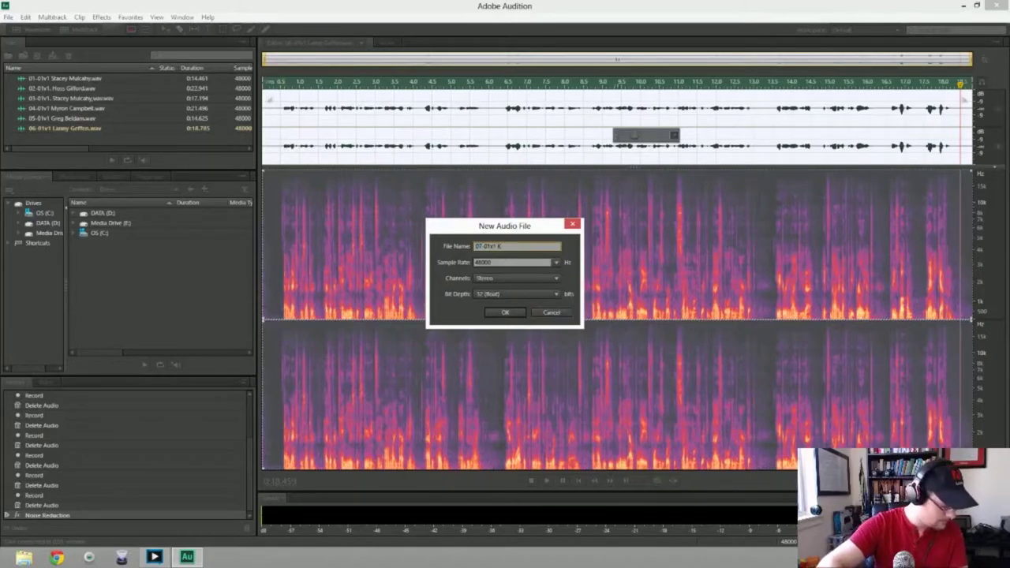
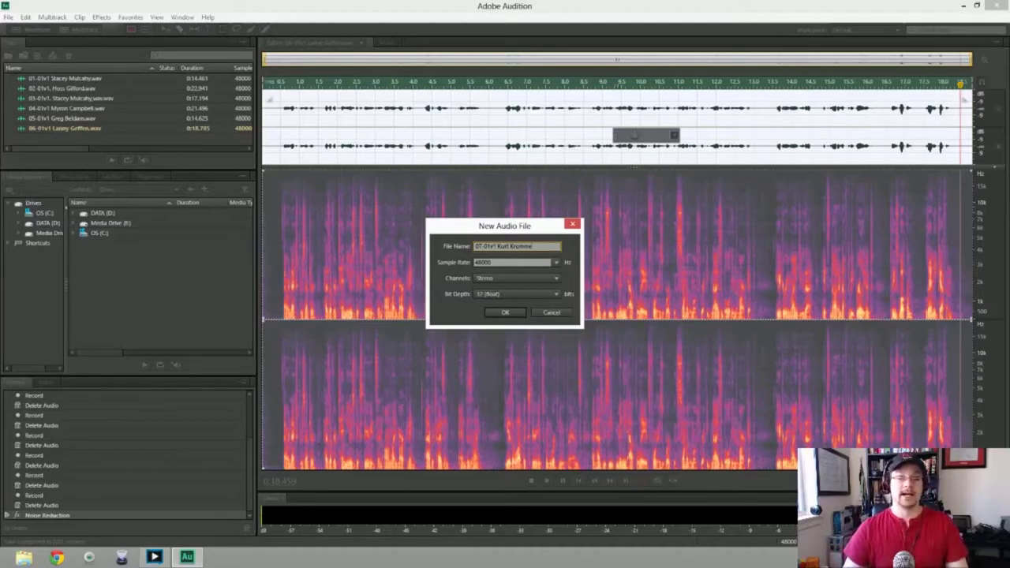
{"action": "key", "text": "Return"}
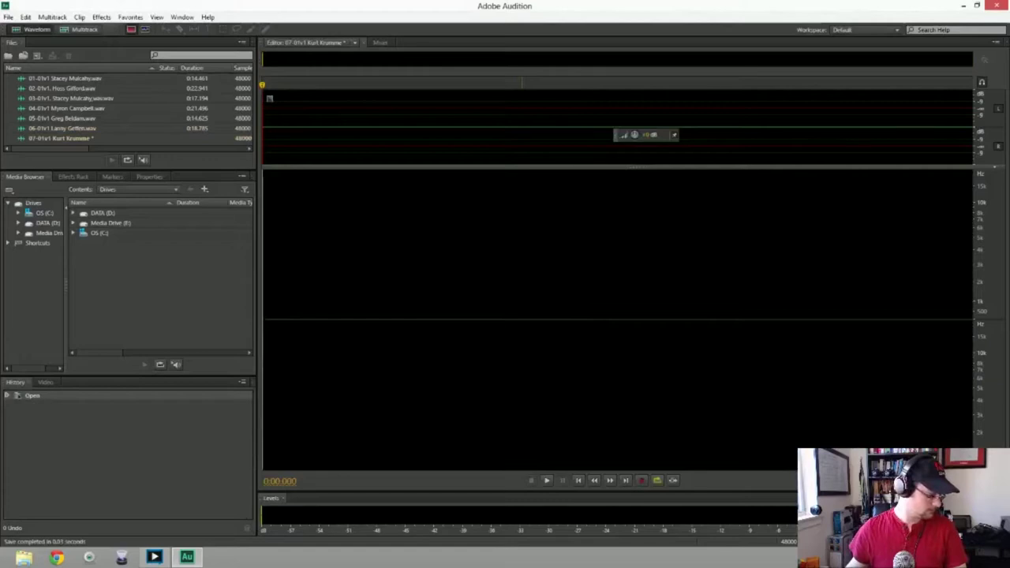
Record the seventh intro, discarding the first two flubbed takes
{"action": "key", "text": "shift+space"}
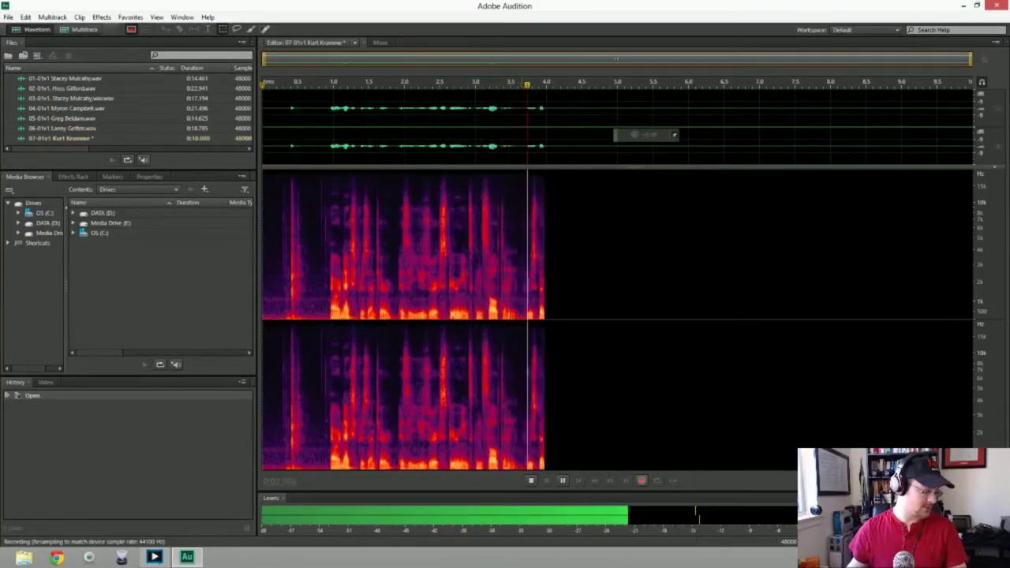
{"action": "key", "text": "space"}
{"action": "key", "text": "ctrl+a"}
{"action": "key", "text": "Delete"}
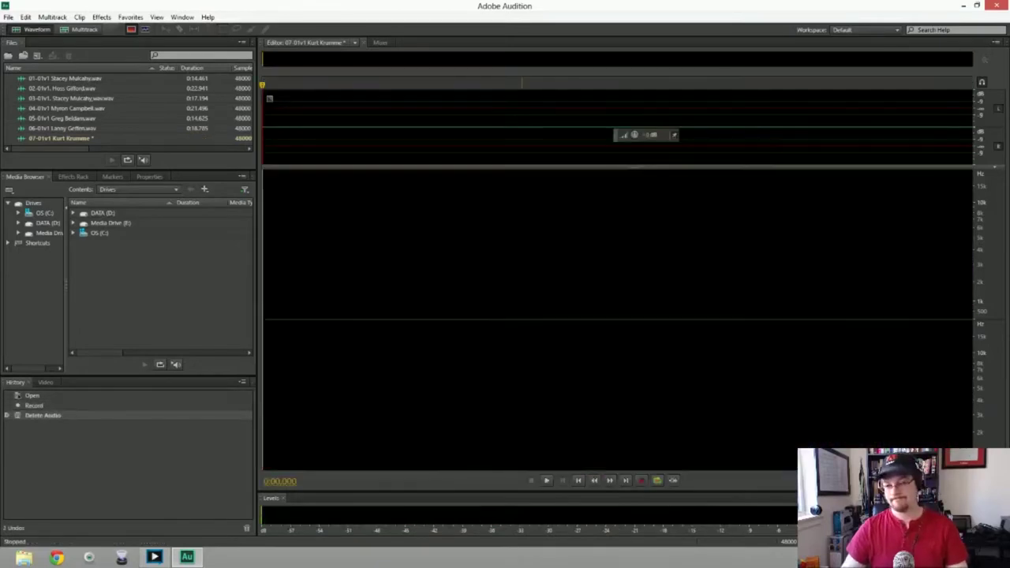
{"action": "key", "text": "shift+space"}
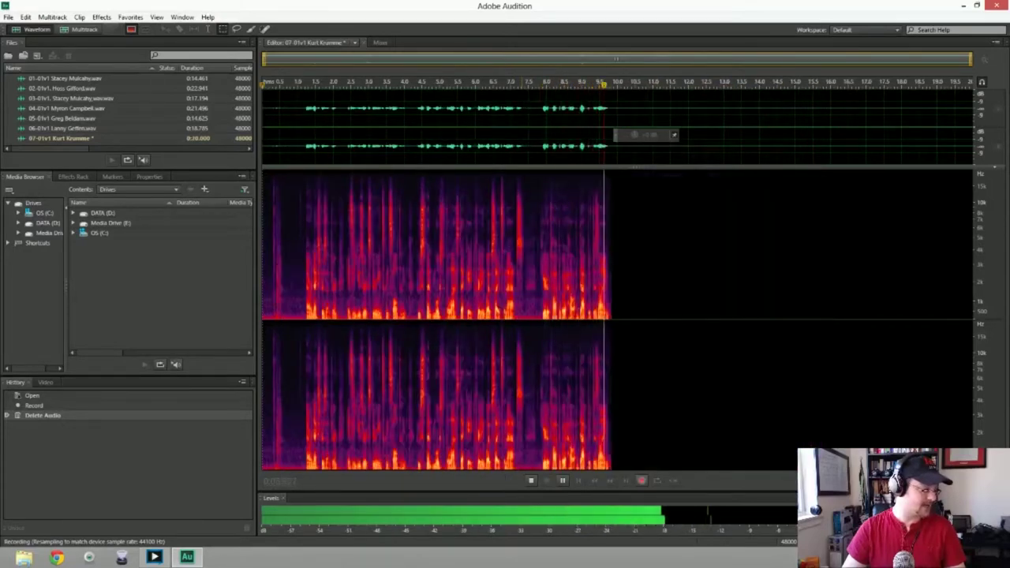
{"action": "key", "text": "space"}
{"action": "key", "text": "ctrl+a"}
{"action": "key", "text": "Delete"}
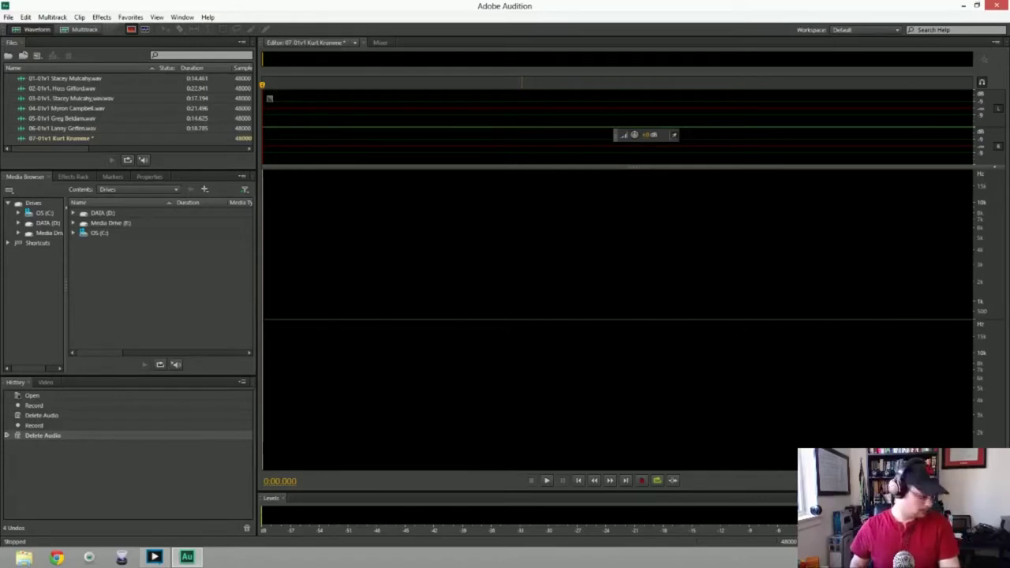
Record and delete three more attempts: a mistaken take, a false start, and a flubbed take
{"action": "key", "text": "shift+space"}
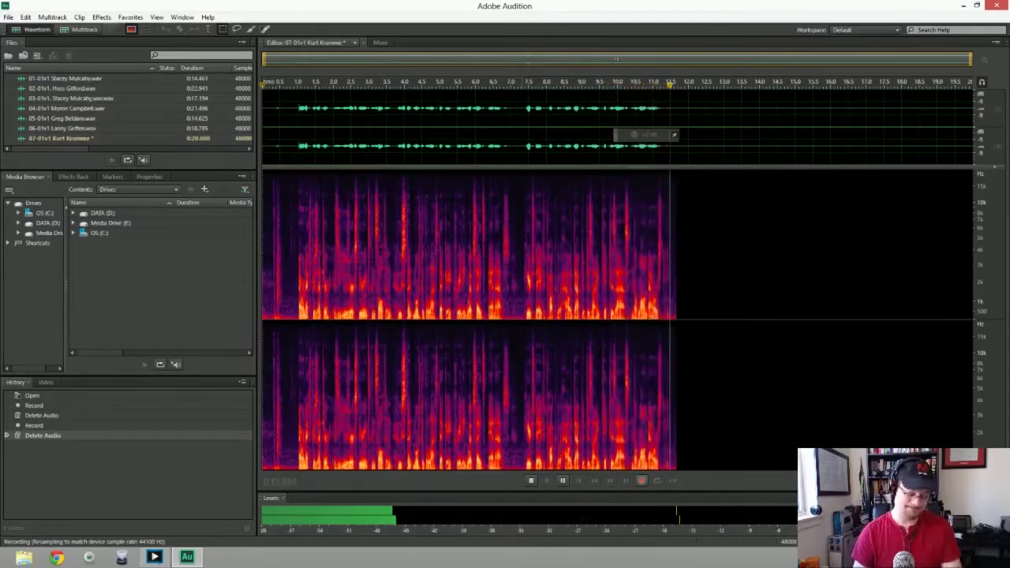
{"action": "key", "text": "space"}
{"action": "key", "text": "ctrl+a"}
{"action": "key", "text": "Delete"}
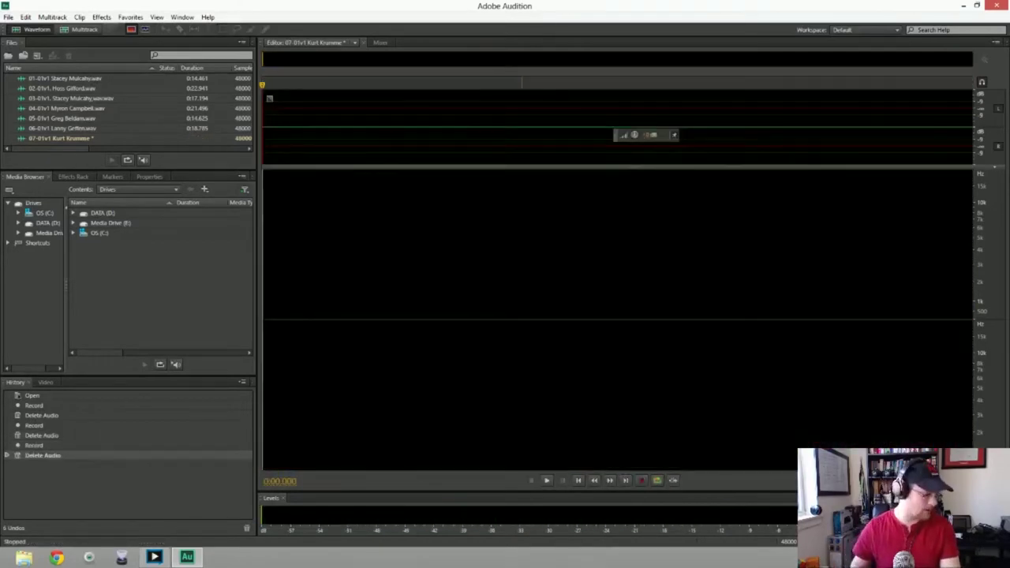
{"action": "key", "text": "shift+space"}
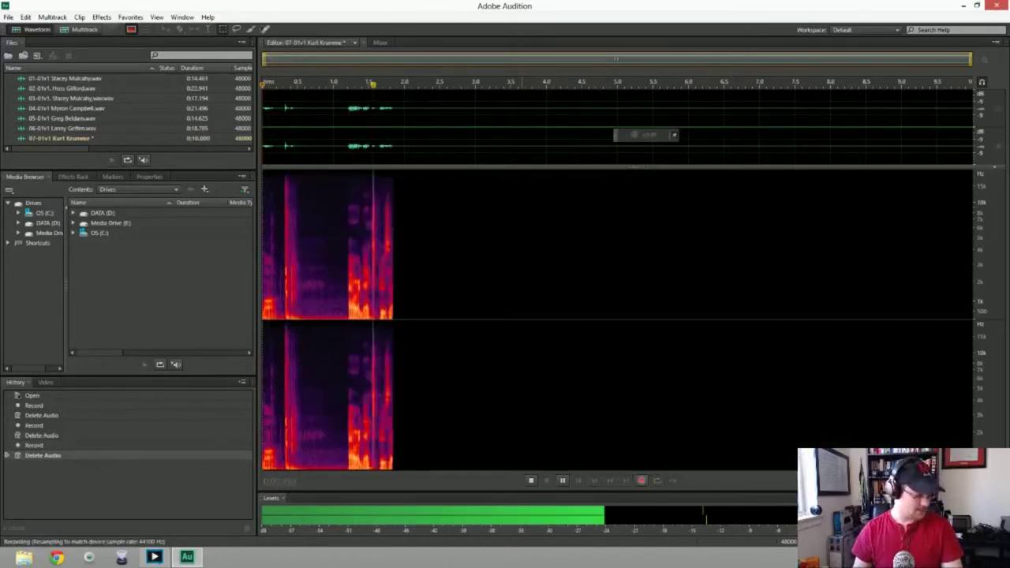
{"action": "key", "text": "space"}
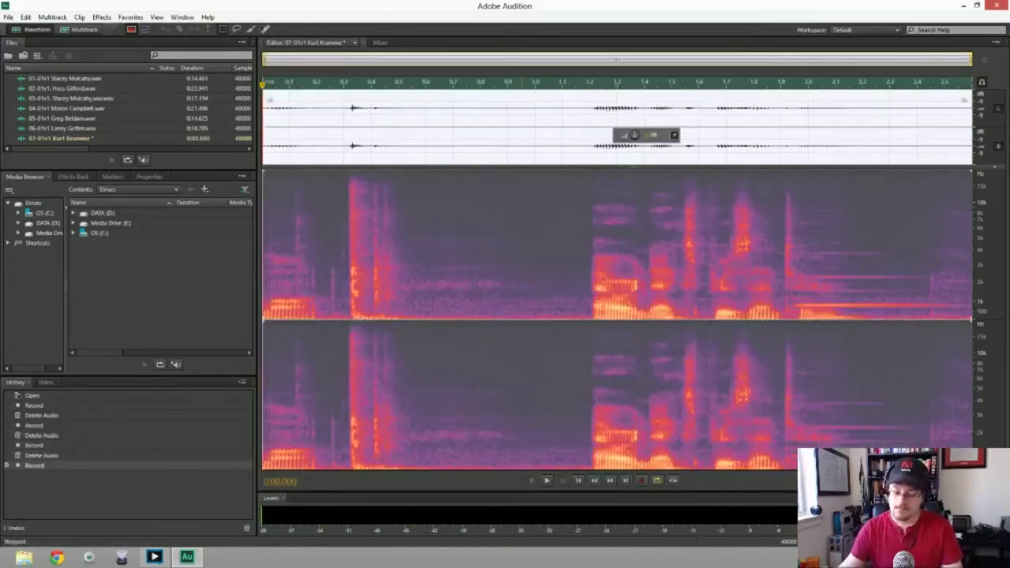
{"action": "key", "text": "ctrl+a"}
{"action": "key", "text": "Delete"}
{"action": "key", "text": "shift+space"}
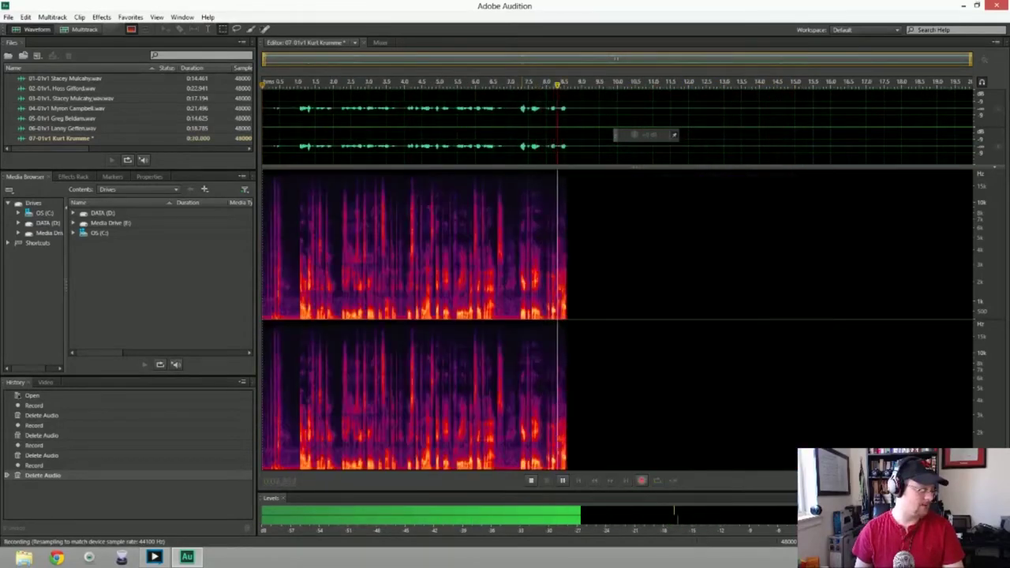
{"action": "key", "text": "space"}
{"action": "key", "text": "ctrl+a"}
{"action": "key", "text": "Delete"}
Discard a false start and an 8.8-second take, then begin recording the final take
{"action": "key", "text": "shift+space"}
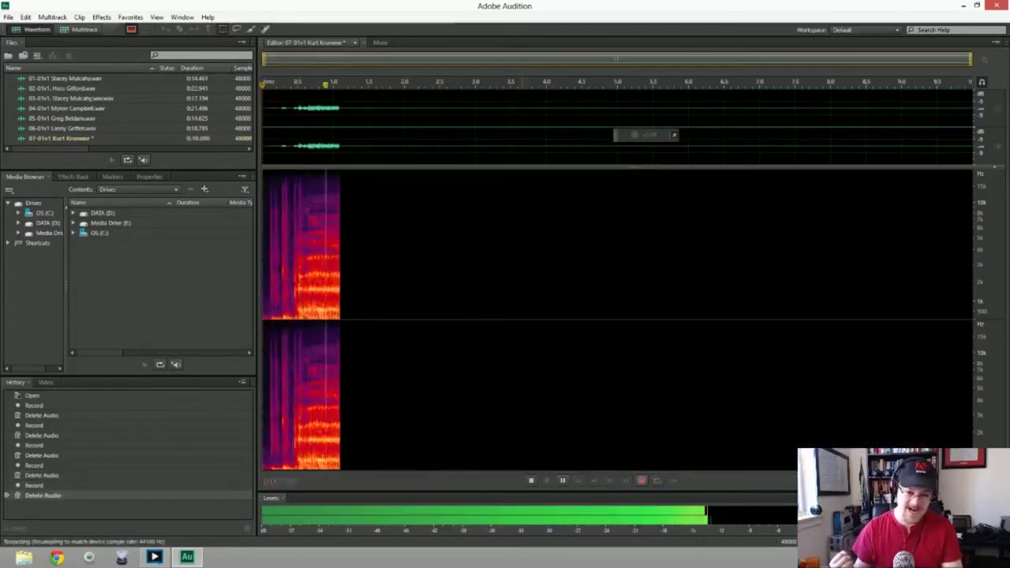
{"action": "key", "text": "space"}
{"action": "key", "text": "ctrl+a"}
{"action": "key", "text": "Delete"}
{"action": "key", "text": "shift+space"}
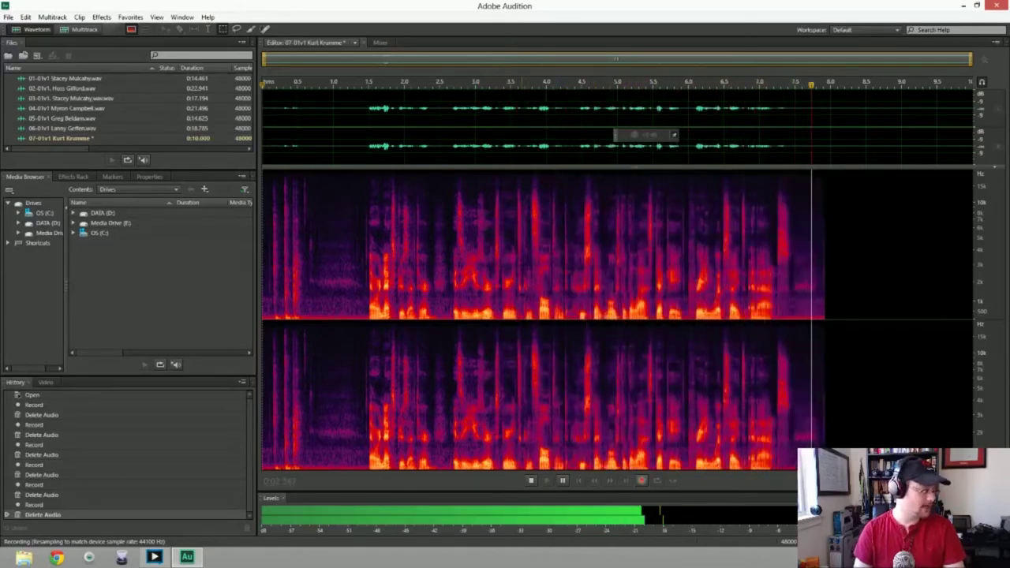
{"action": "key", "text": "space"}
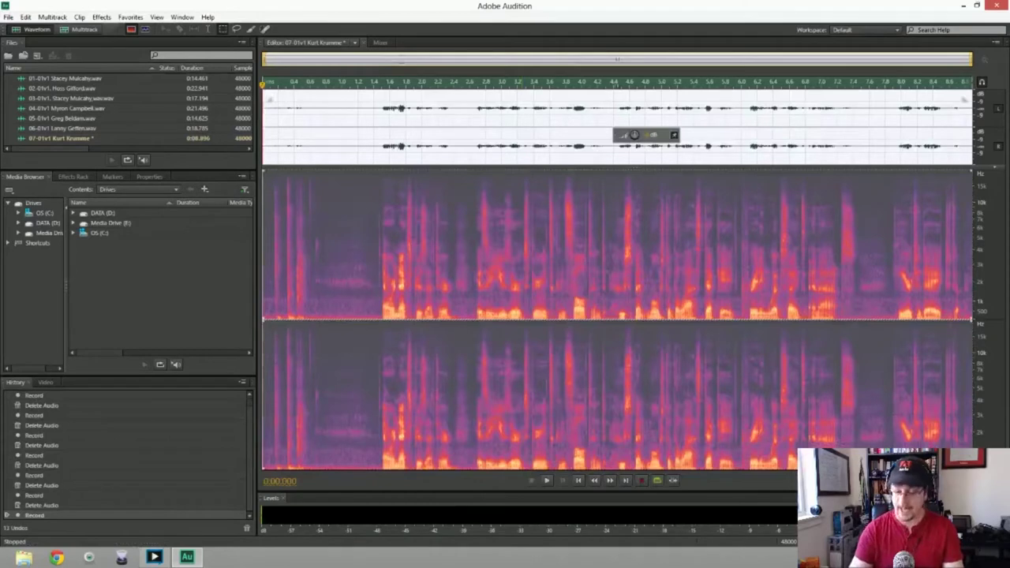
{"action": "key", "text": "Delete"}
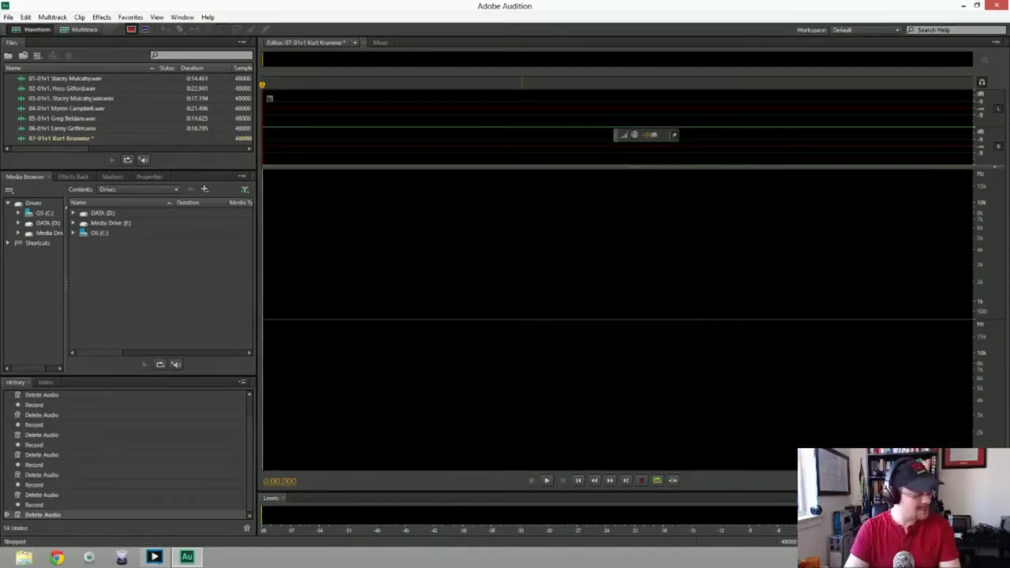
{"action": "key", "text": "shift+space"}
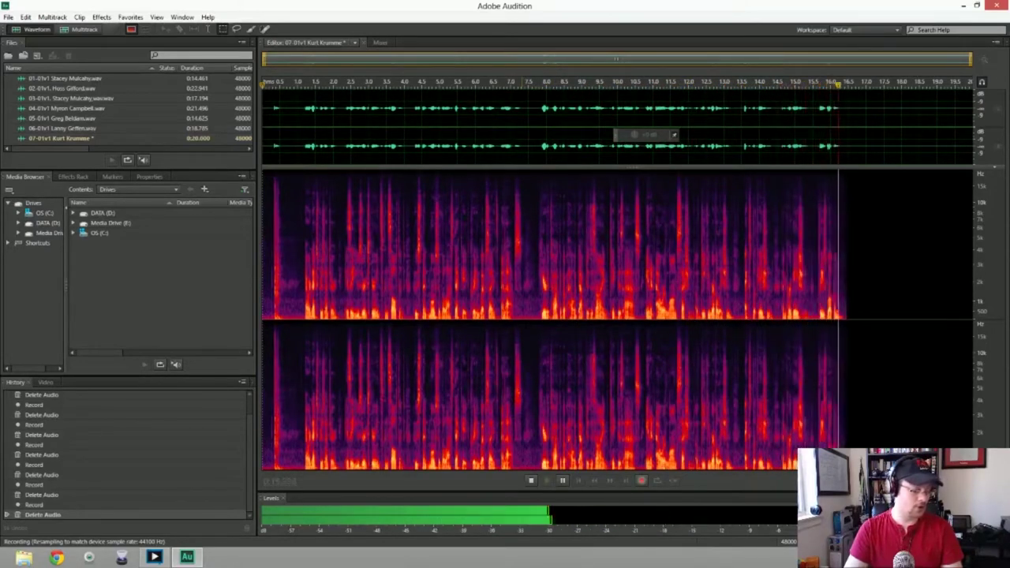
Stop the seventh take, trim its opening dead air, and apply noise reduction from a captured noise print
{"action": "key", "text": "space"}
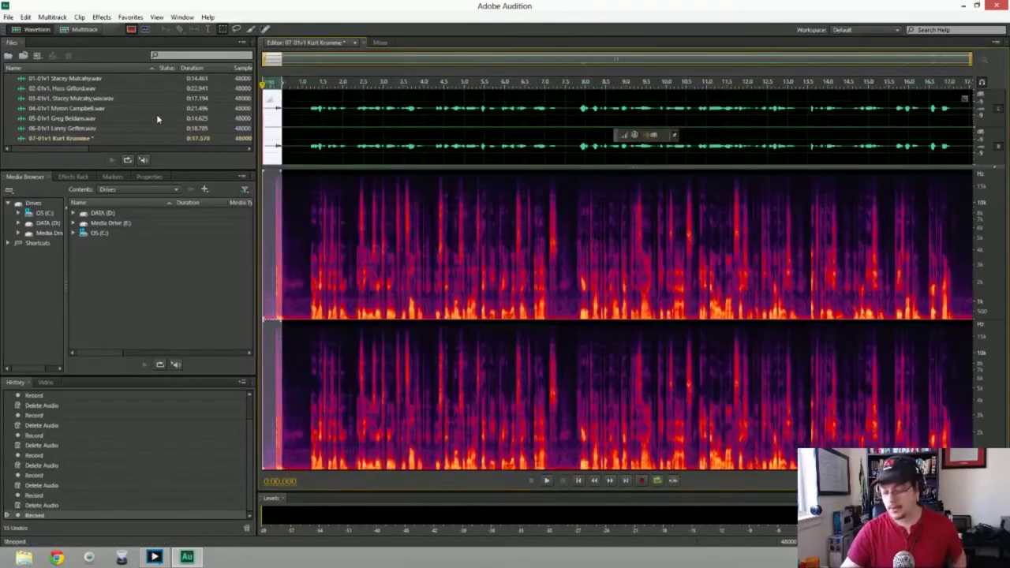
{"action": "key", "text": "Delete"}
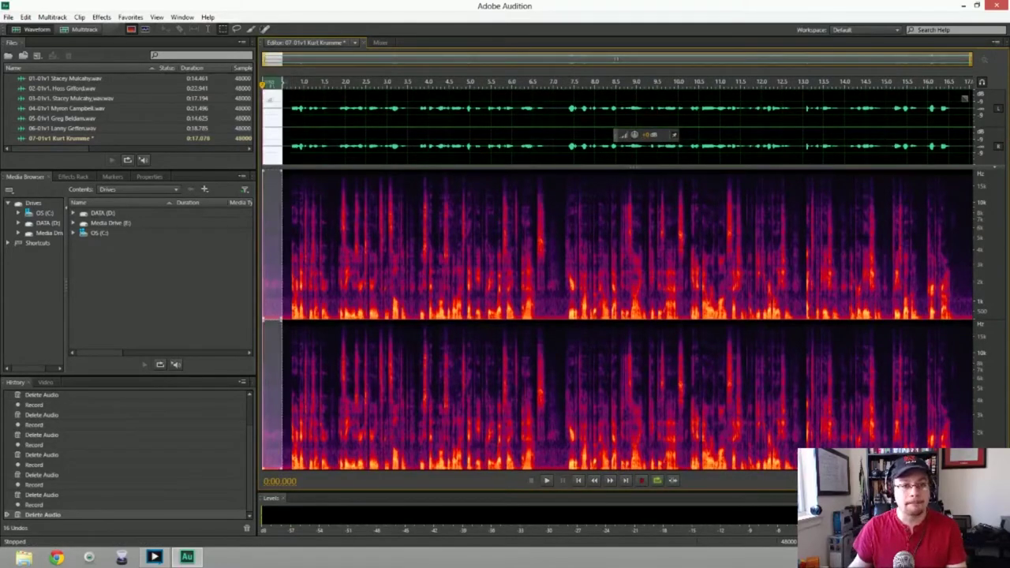
{"action": "key", "text": "shift+p"}
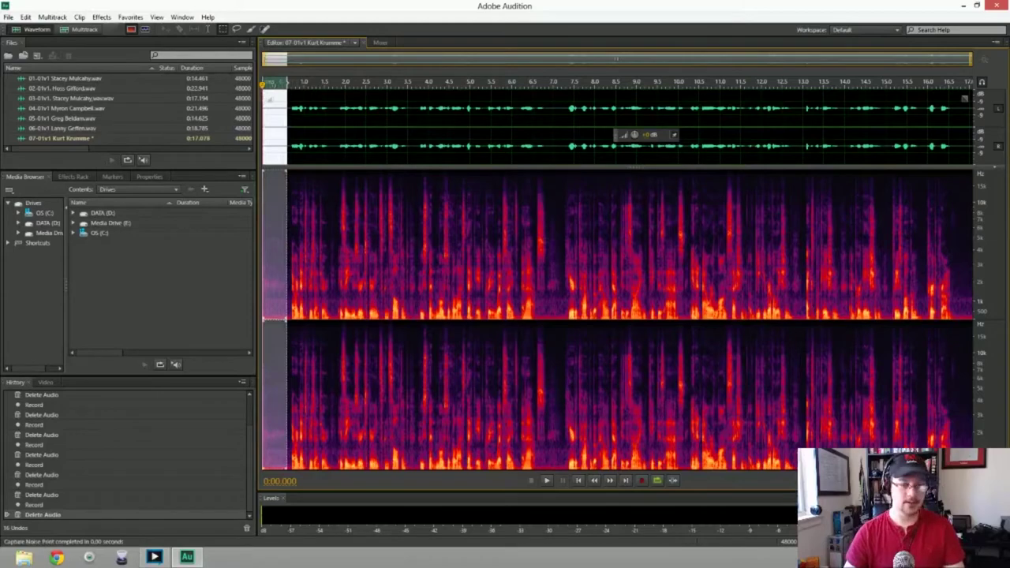
{"action": "key", "text": "ctrl+a"}
{"action": "key", "text": "ctrl+shift+p"}
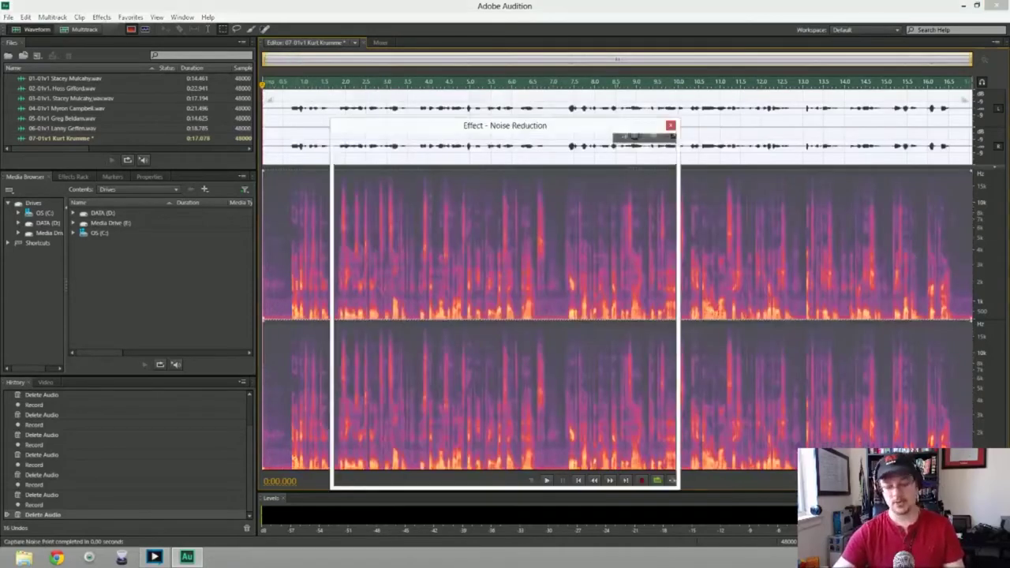
{"action": "key", "text": "Return"}
Play back the cleaned 0:17.078 take and bring up Save As
{"action": "key", "text": "space"}
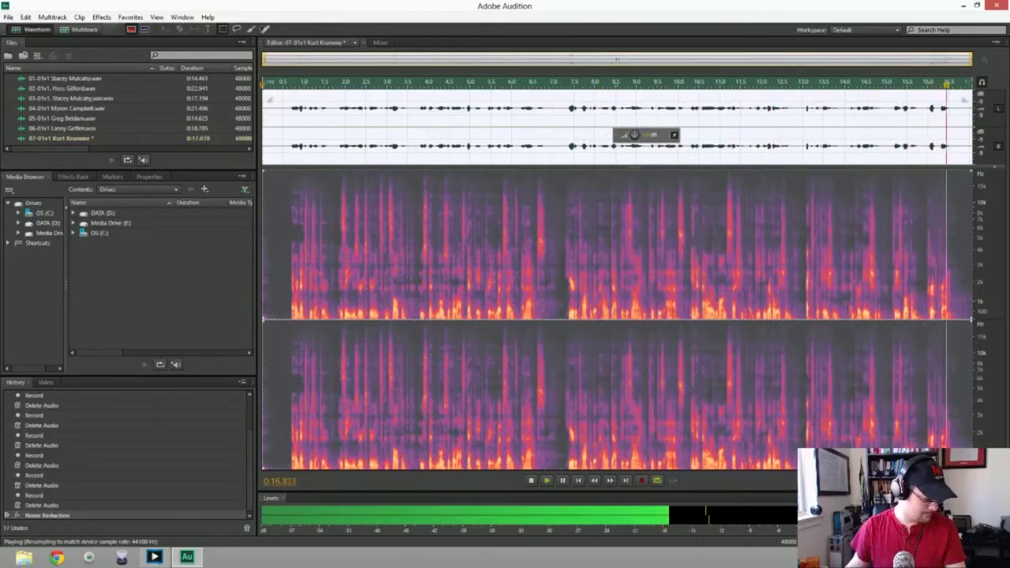
{"action": "key", "text": "space"}
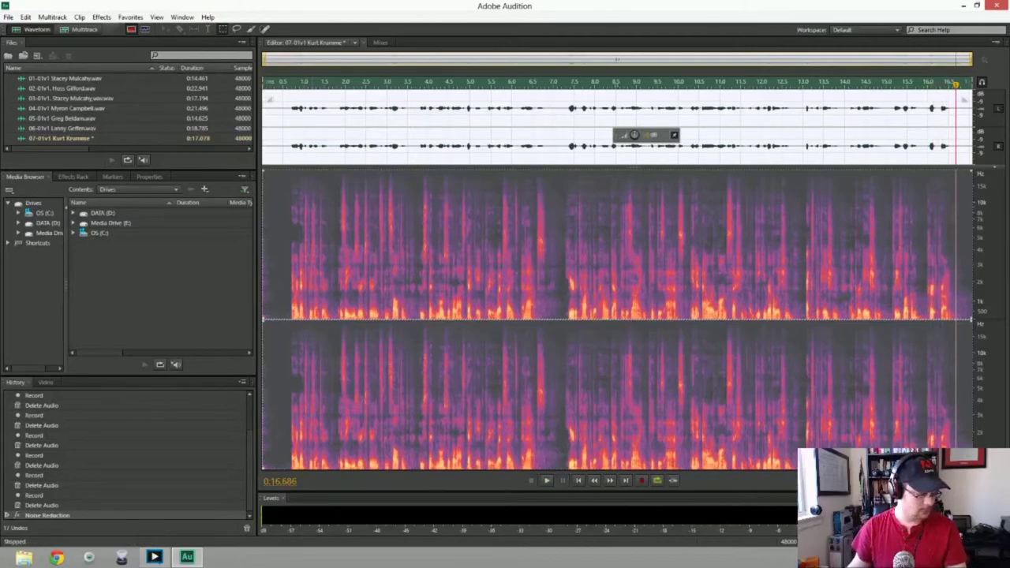
{"action": "key", "text": "ctrl+s"}
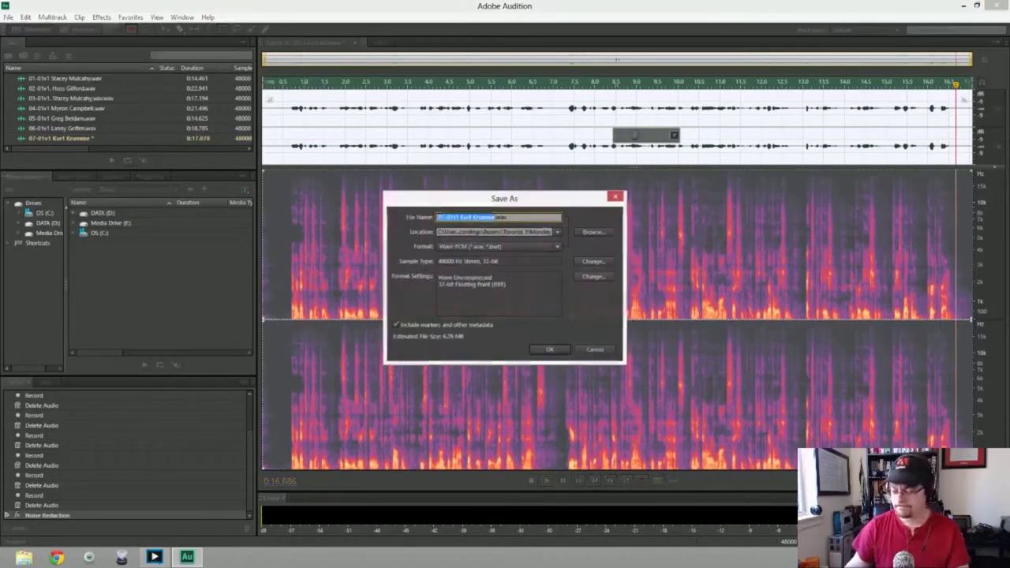
Save the seventh take as a 0:17.078 WAV and begin a new blank audio file
{"action": "key", "text": "Return"}
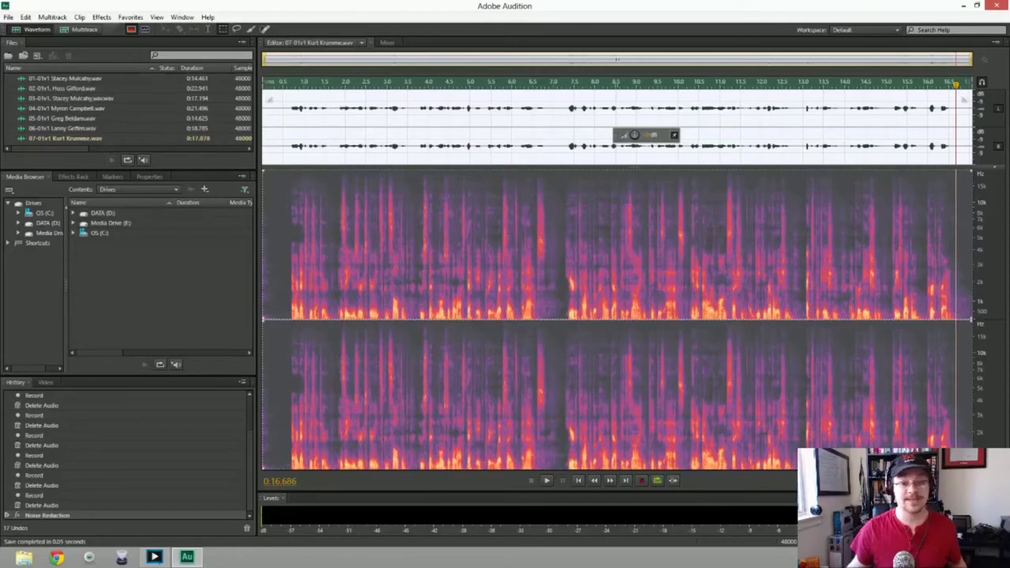
{"action": "key", "text": "ctrl+shift+n"}
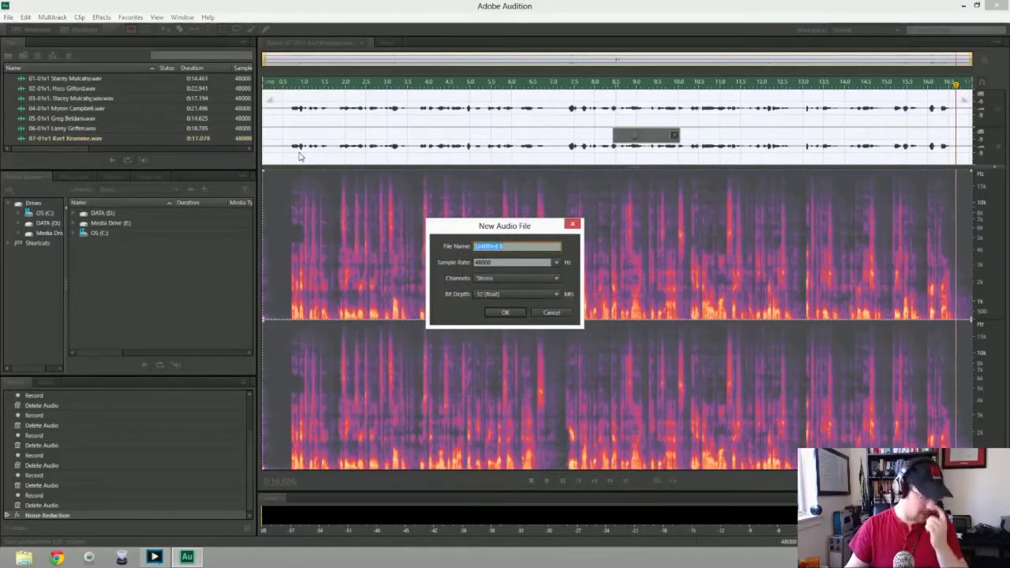
Create the eighth audio file named 08-01v1 at 48000 Hz stereo
{"action": "type", "text": "08-0"}
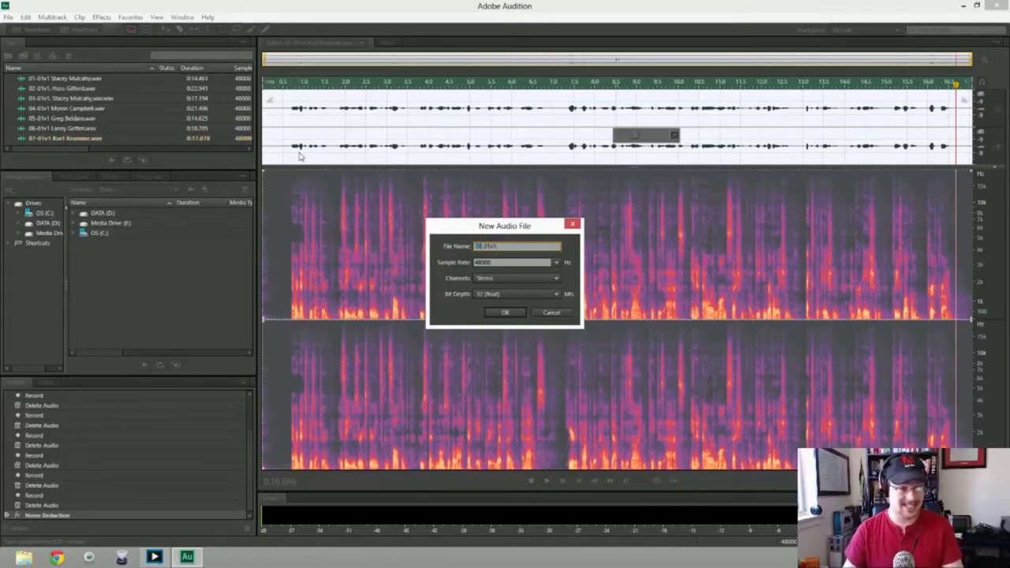
{"action": "type", "text": "1v1"}
{"action": "key", "text": "Return"}
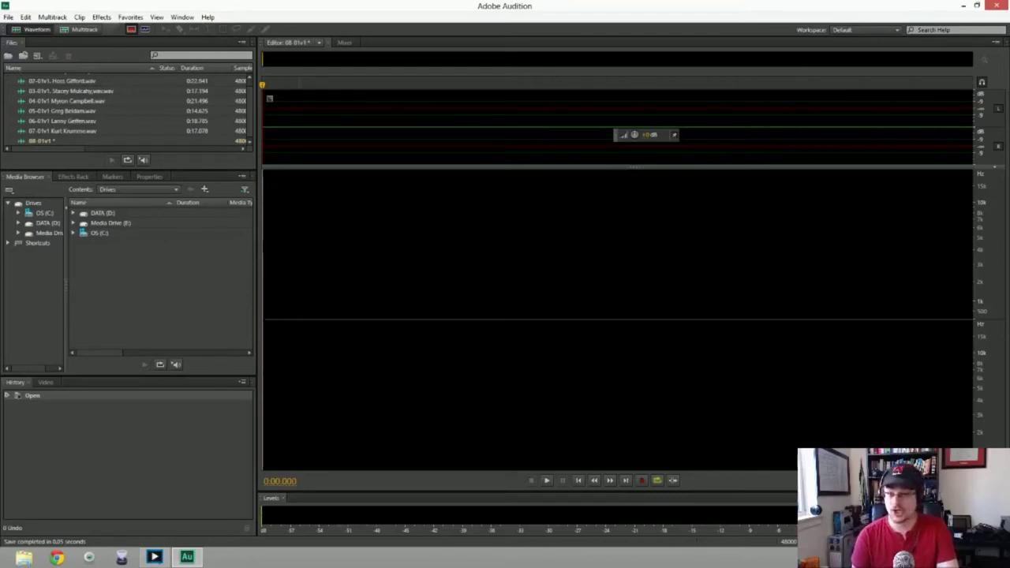
Record and discard three false starts of the eighth intro
{"action": "key", "text": "shift+space"}
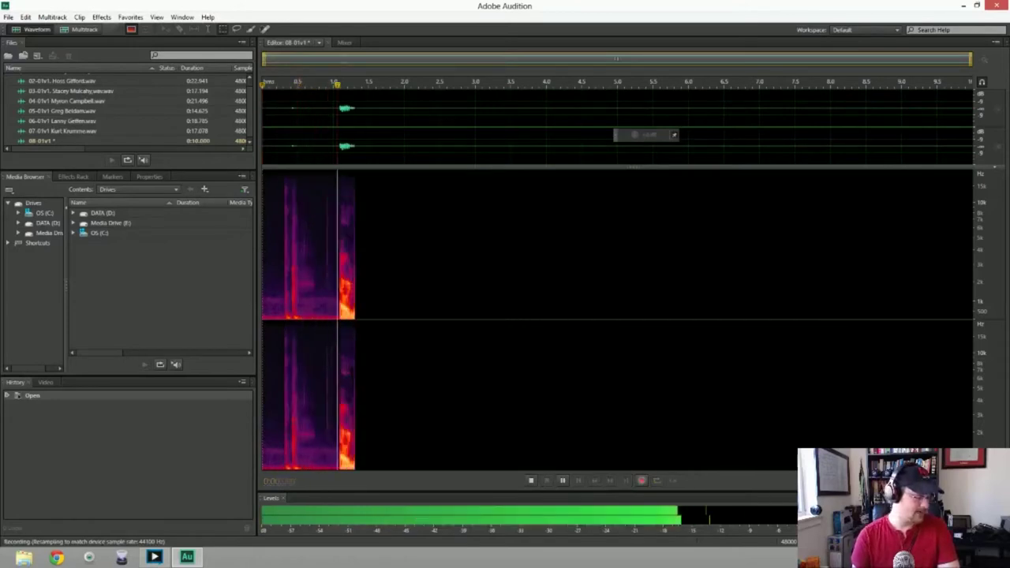
{"action": "key", "text": "space"}
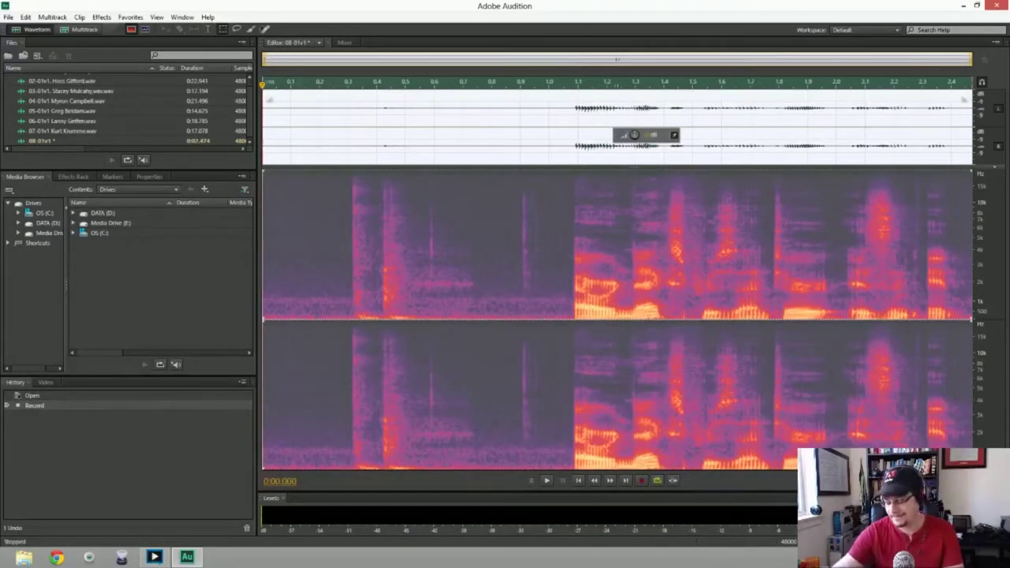
{"action": "key", "text": "ctrl+a"}
{"action": "key", "text": "Delete"}
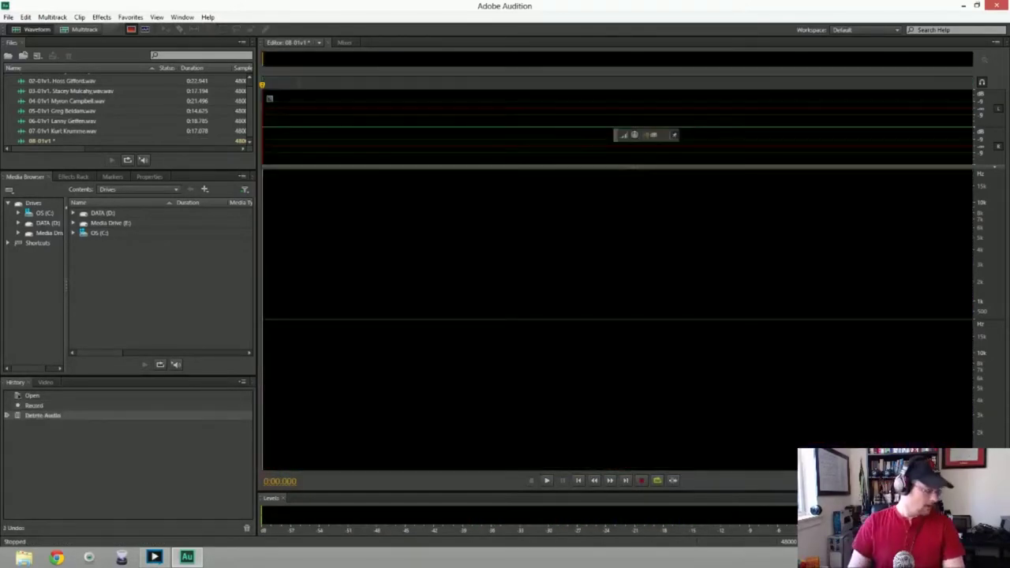
{"action": "key", "text": "shift+space"}
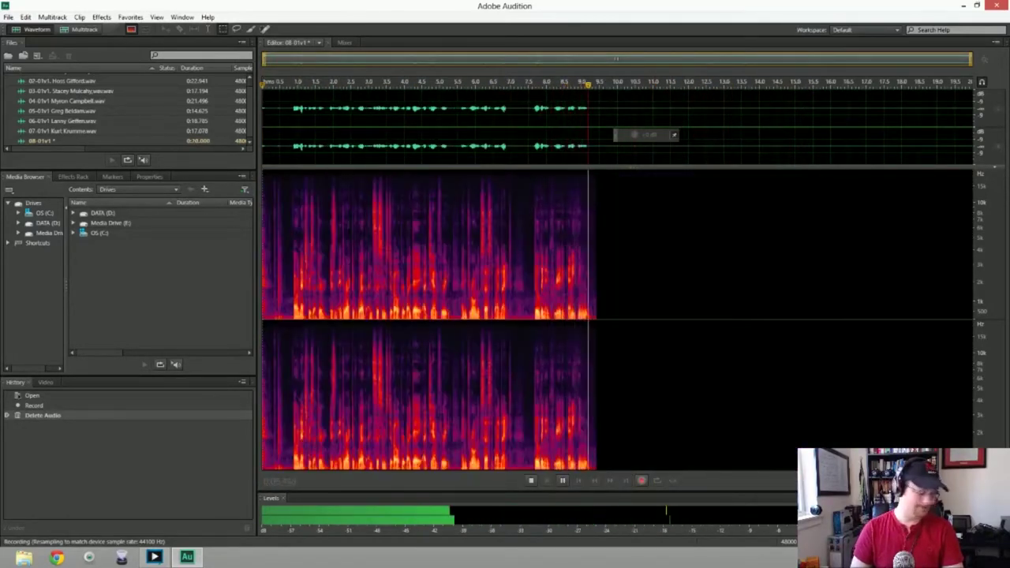
{"action": "key", "text": "space"}
{"action": "key", "text": "ctrl+a"}
{"action": "key", "text": "Delete"}
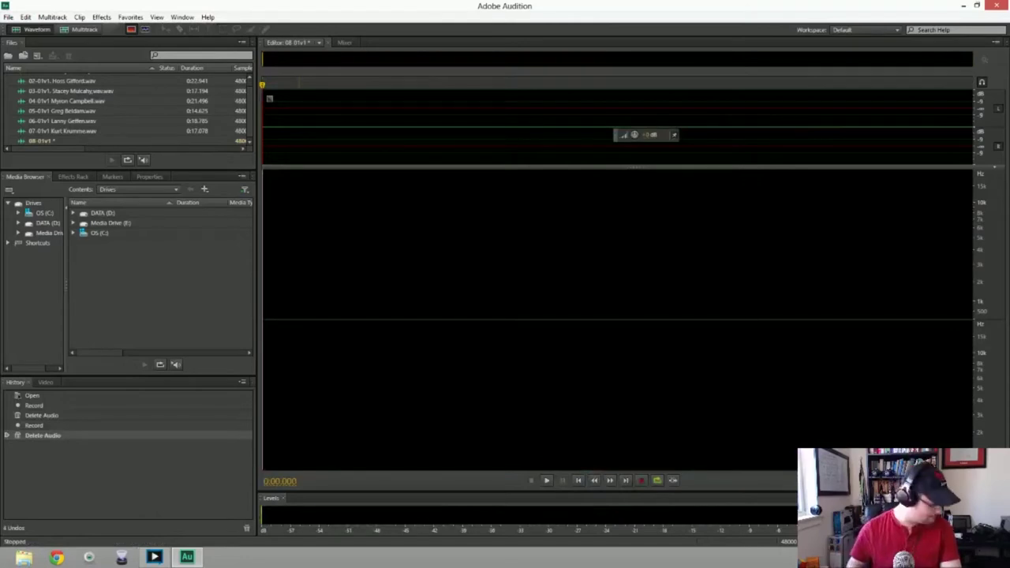
{"action": "key", "text": "shift+space"}
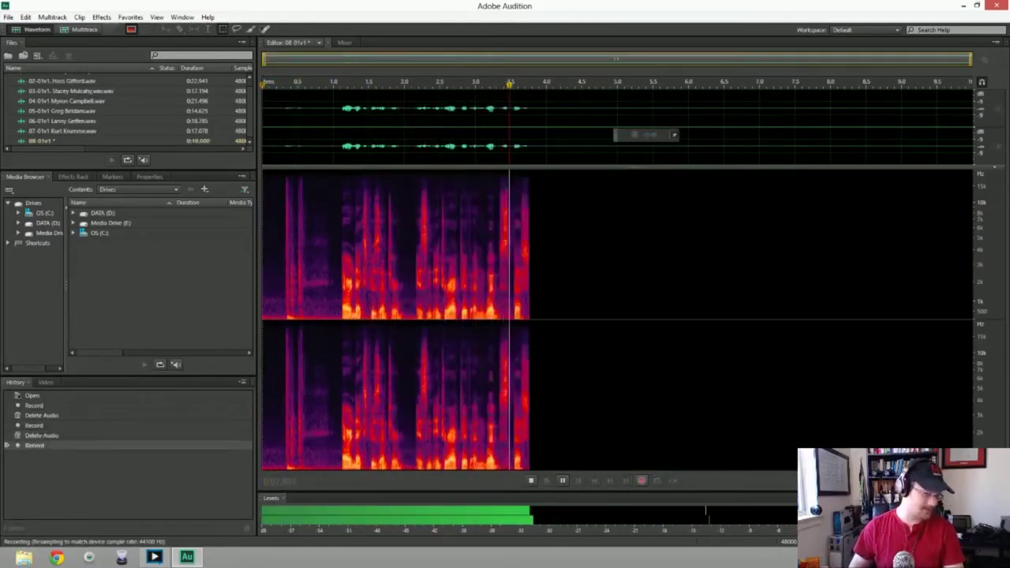
{"action": "key", "text": "space"}
{"action": "key", "text": "ctrl+a"}
{"action": "key", "text": "Delete"}
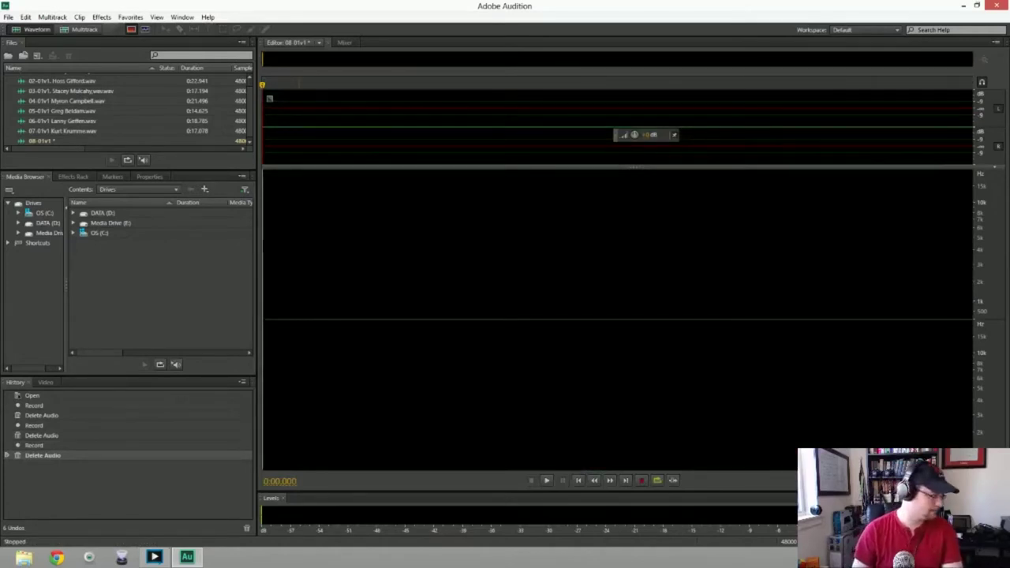
Discard three more attempts, then record a roughly 7.7-second take and briefly play it back
{"action": "key", "text": "shift+space"}
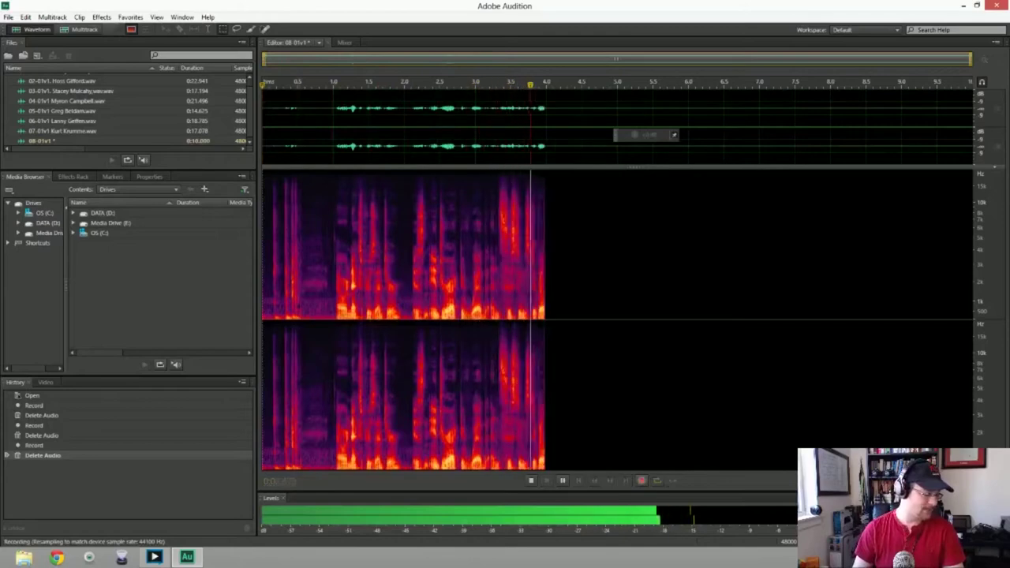
{"action": "key", "text": "space"}
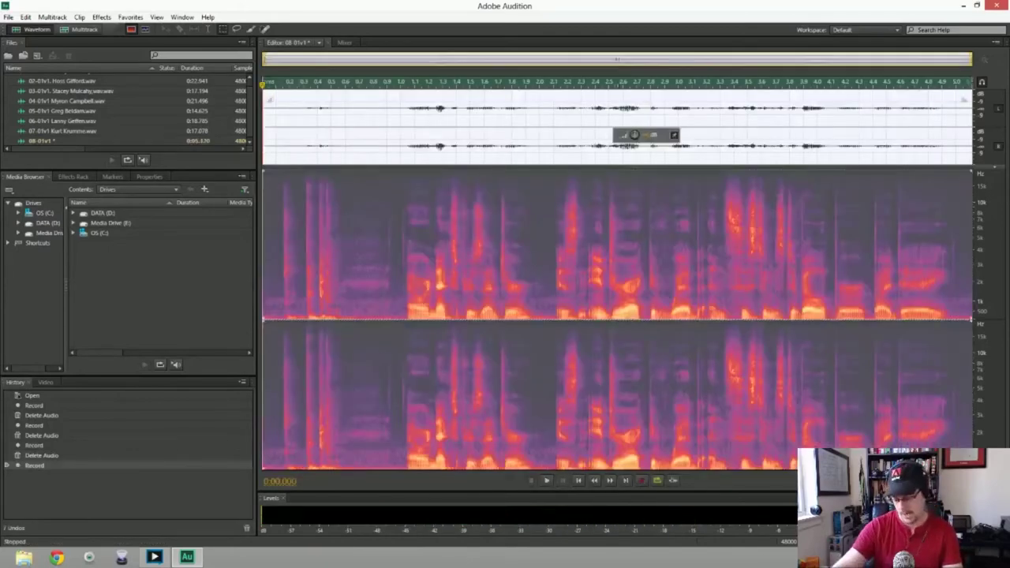
{"action": "key", "text": "ctrl+a"}
{"action": "key", "text": "Delete"}
{"action": "key", "text": "shift+space"}
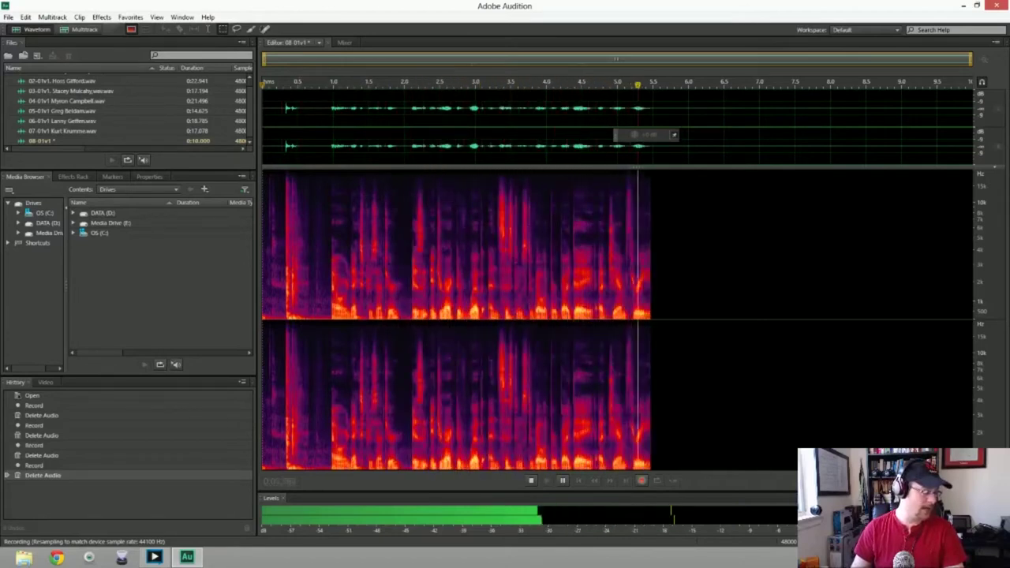
{"action": "key", "text": "space"}
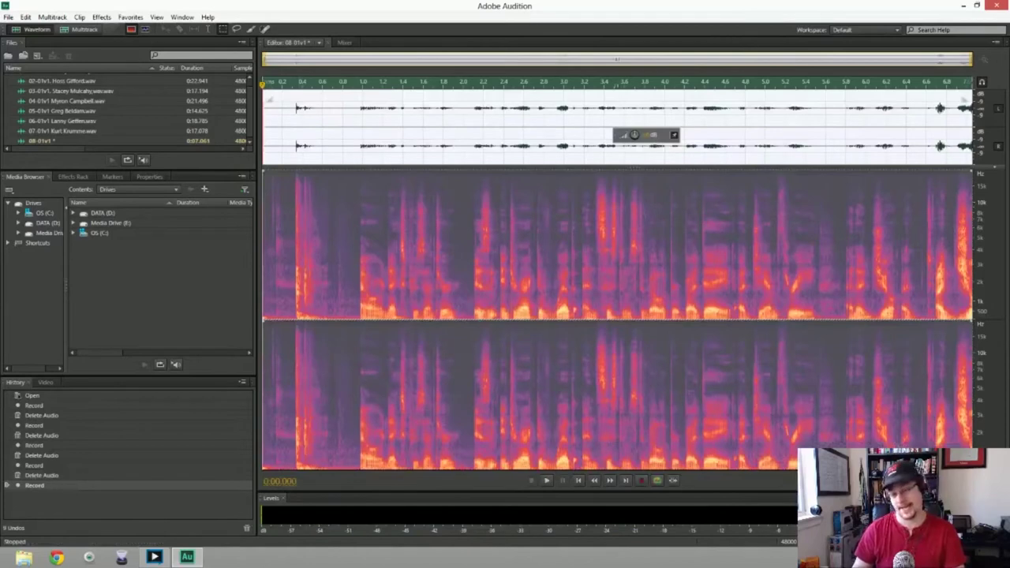
{"action": "key", "text": "Delete"}
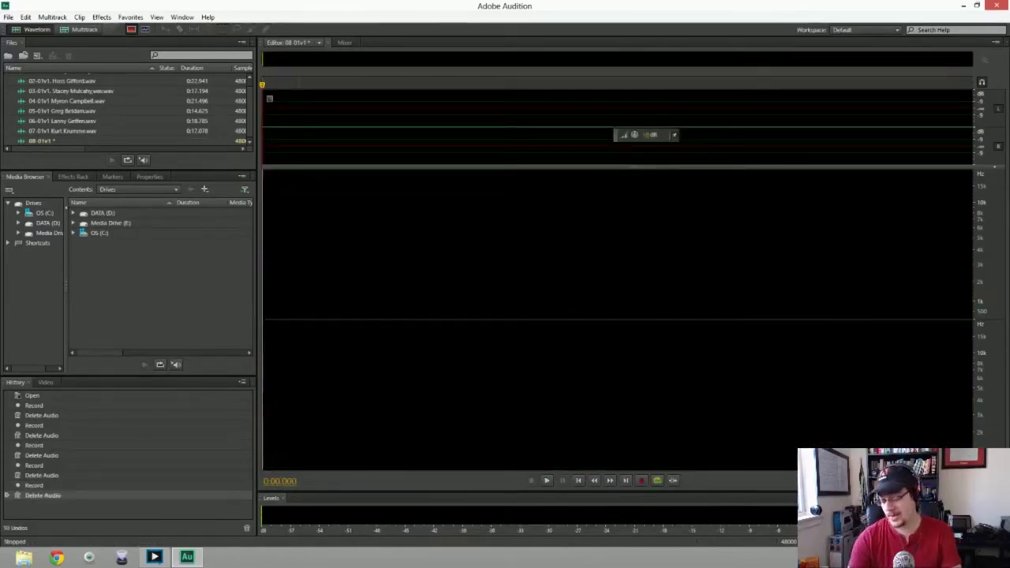
{"action": "key", "text": "shift+space"}
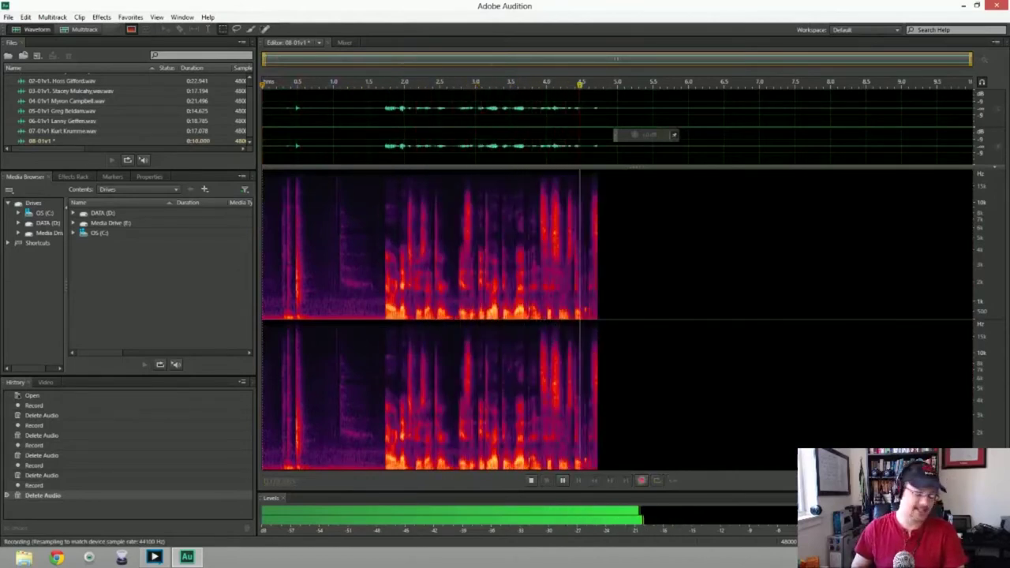
{"action": "key", "text": "space"}
{"action": "key", "text": "Delete"}
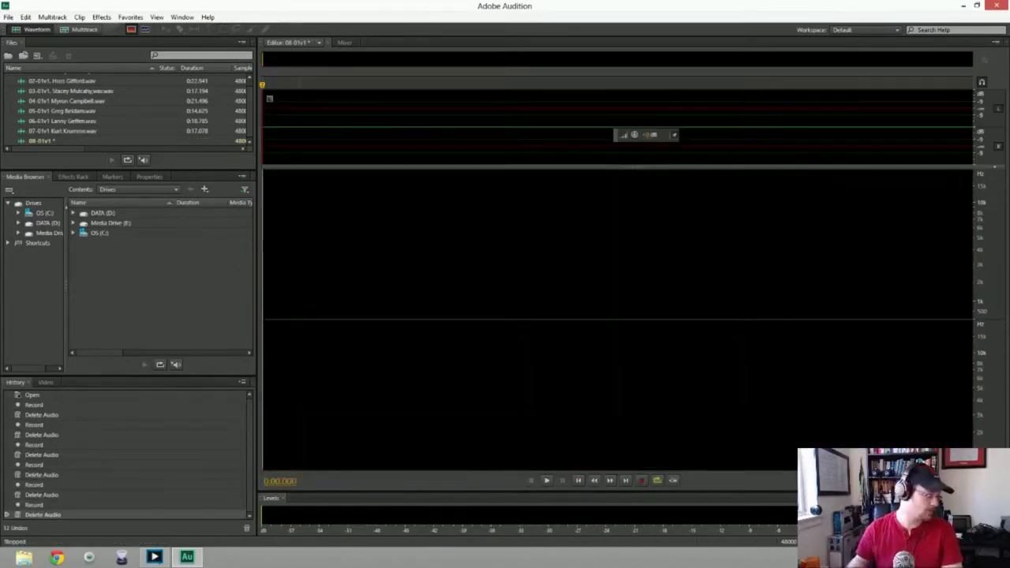
{"action": "key", "text": "shift+space"}
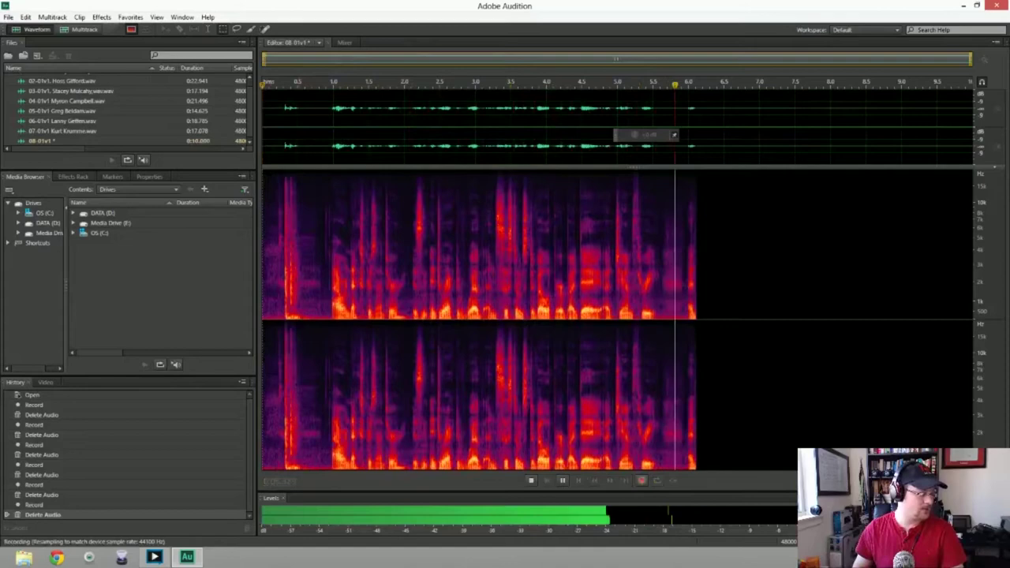
{"action": "key", "text": "space"}
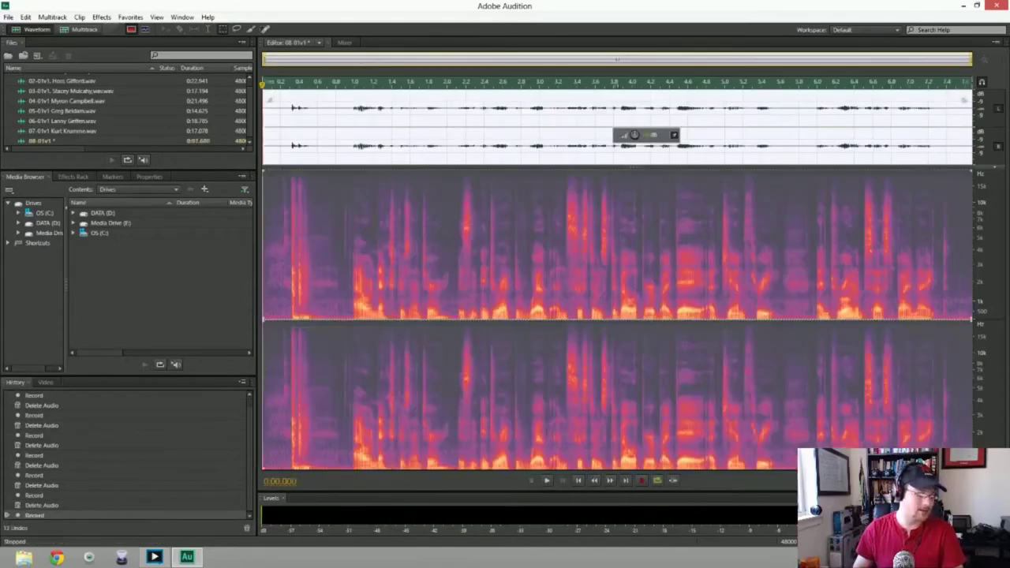
{"action": "key", "text": "space"}
{"action": "key", "text": "space"}
Discard the 7.7-second take and three more short recording attempts
{"action": "key", "text": "ctrl+a"}
{"action": "key", "text": "Delete"}
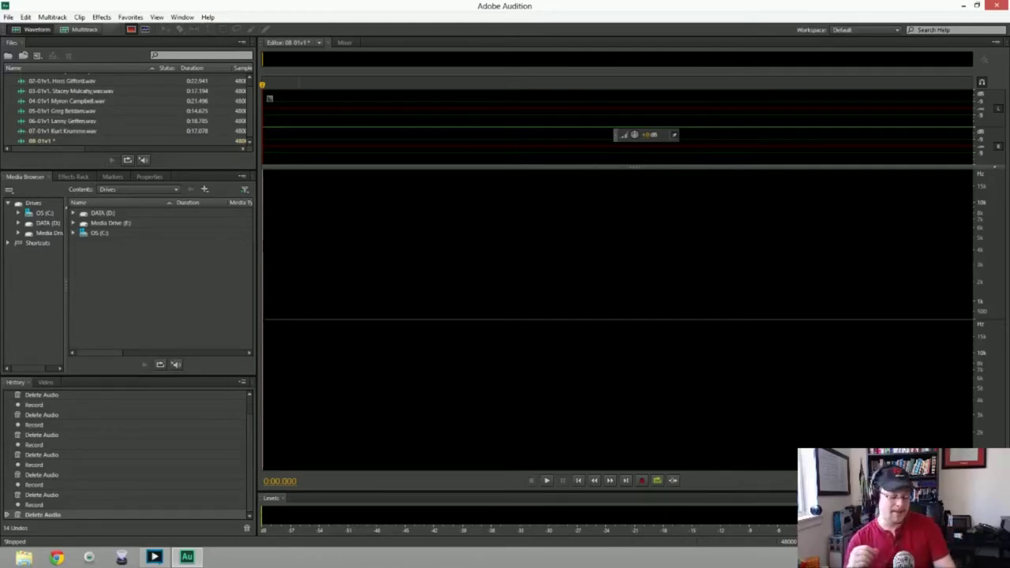
{"action": "key", "text": "shift+space"}
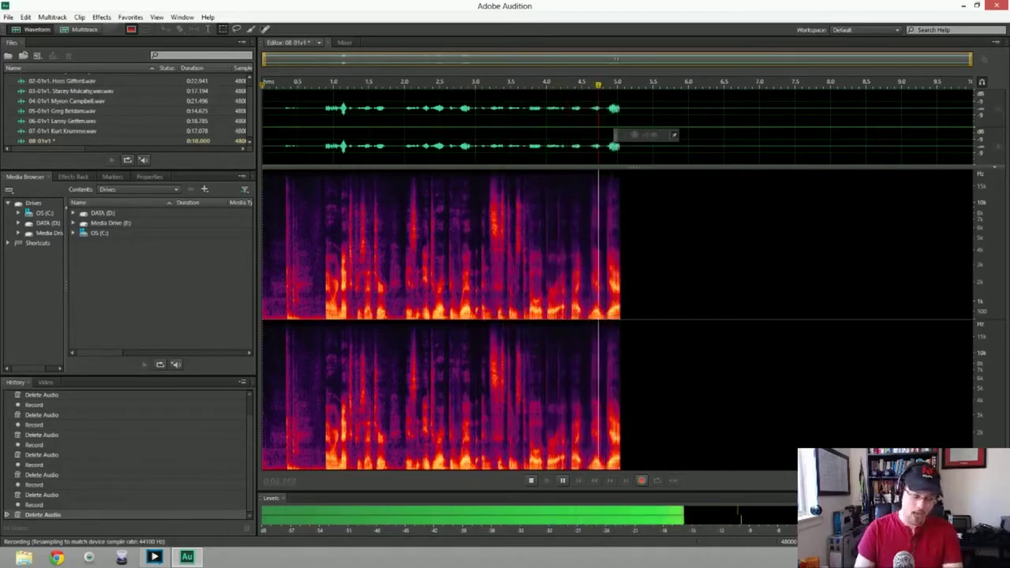
{"action": "key", "text": "space"}
{"action": "key", "text": "ctrl+a"}
{"action": "key", "text": "Delete"}
{"action": "key", "text": "shift+space"}
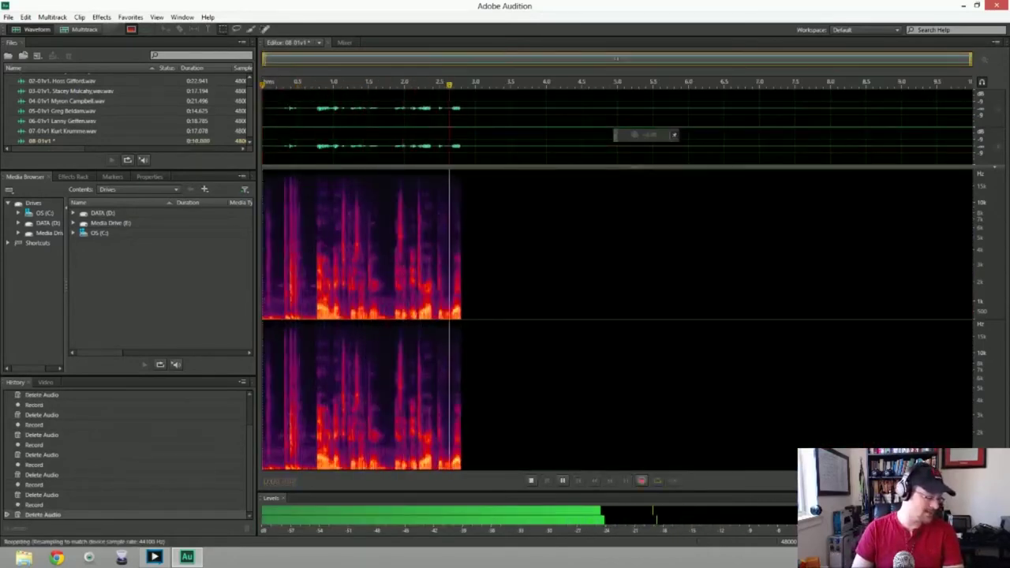
{"action": "key", "text": "space"}
{"action": "key", "text": "ctrl+a"}
{"action": "key", "text": "Delete"}
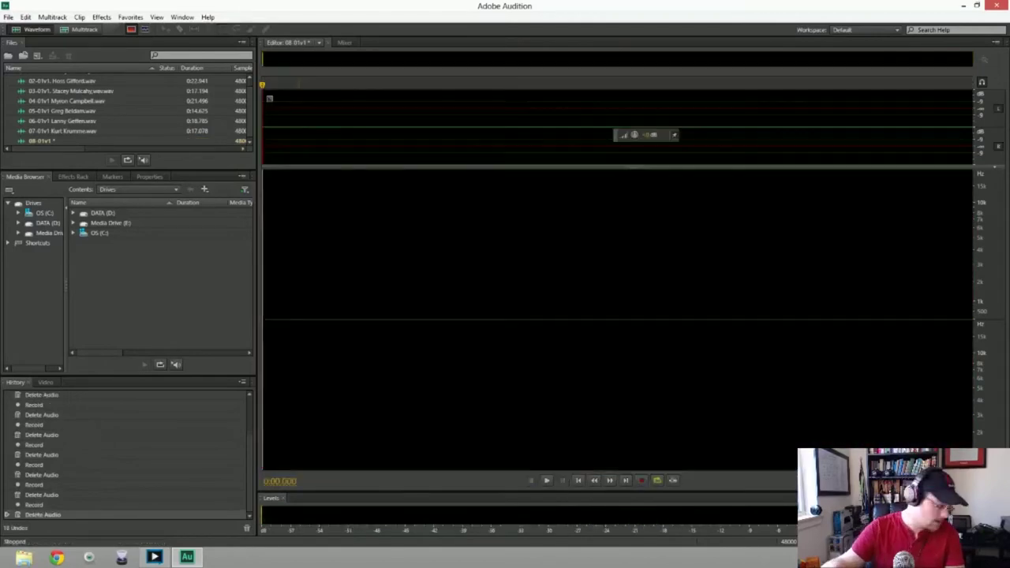
{"action": "key", "text": "shift+space"}
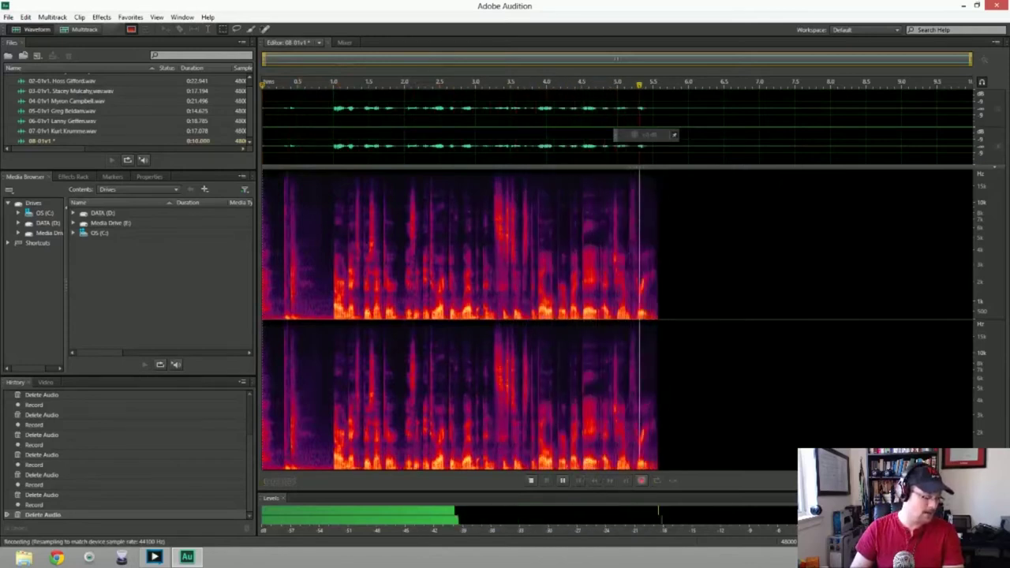
{"action": "key", "text": "space"}
{"action": "key", "text": "Delete"}
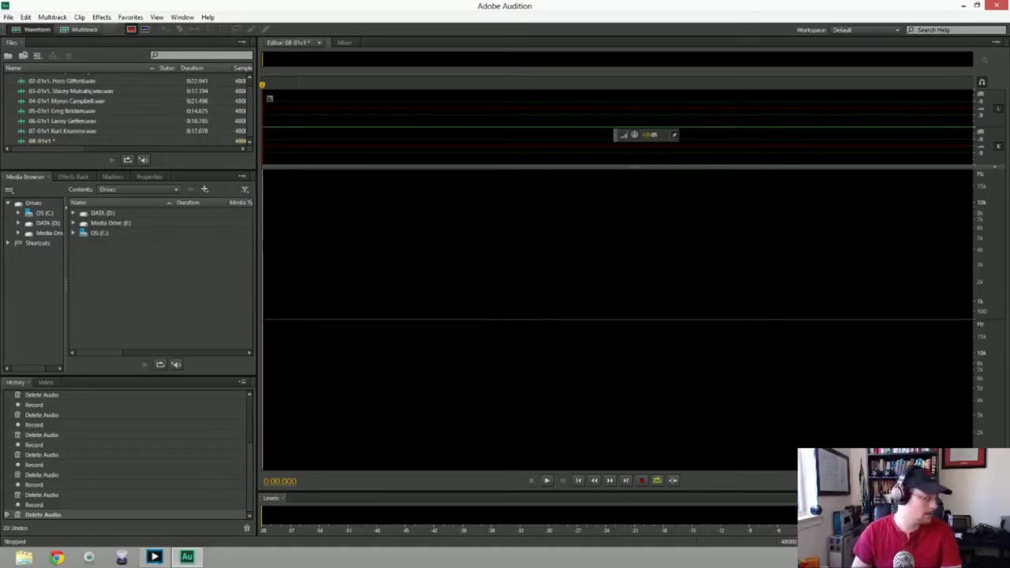
Discard several more takes, including a 6.3-second one, and begin a longer fresh take
{"action": "key", "text": "shift+space"}
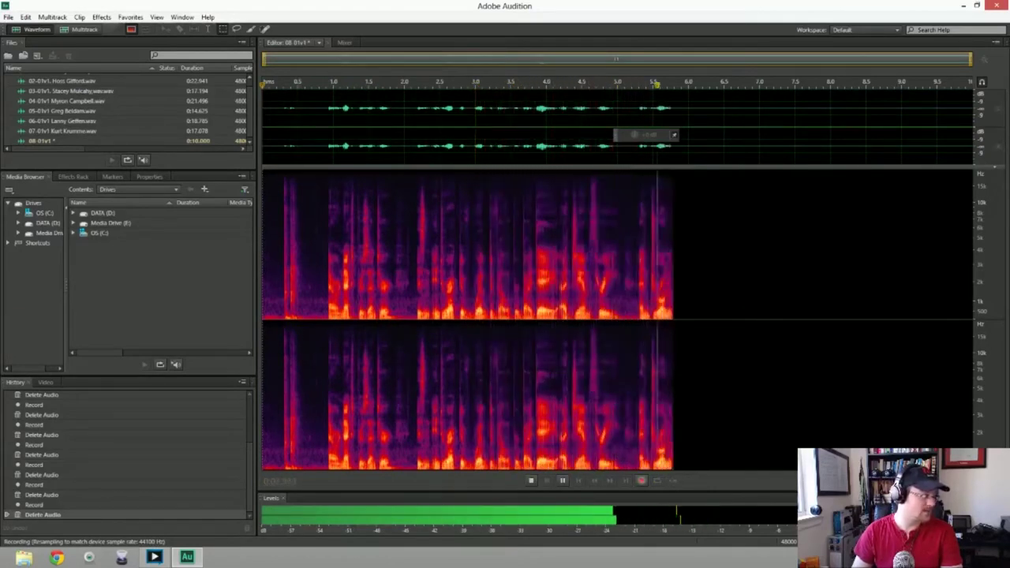
{"action": "key", "text": "space"}
{"action": "key", "text": "ctrl+a"}
{"action": "key", "text": "Delete"}
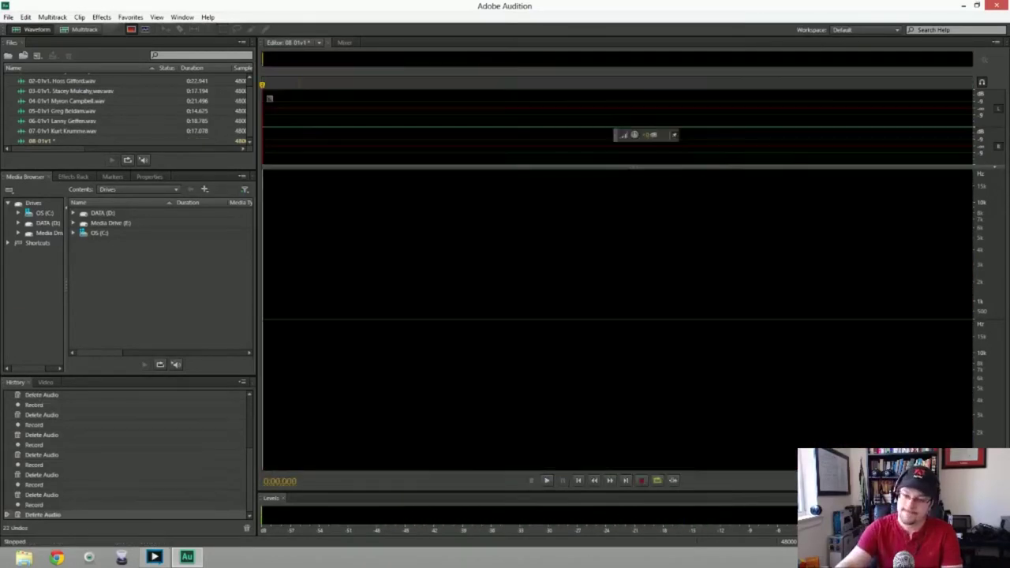
{"action": "key", "text": "shift+space"}
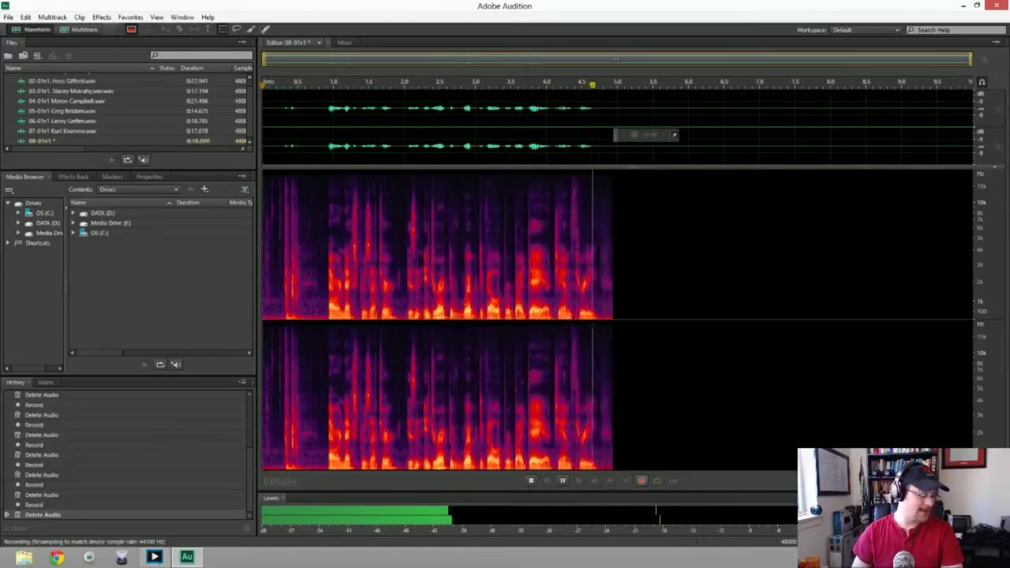
{"action": "key", "text": "space"}
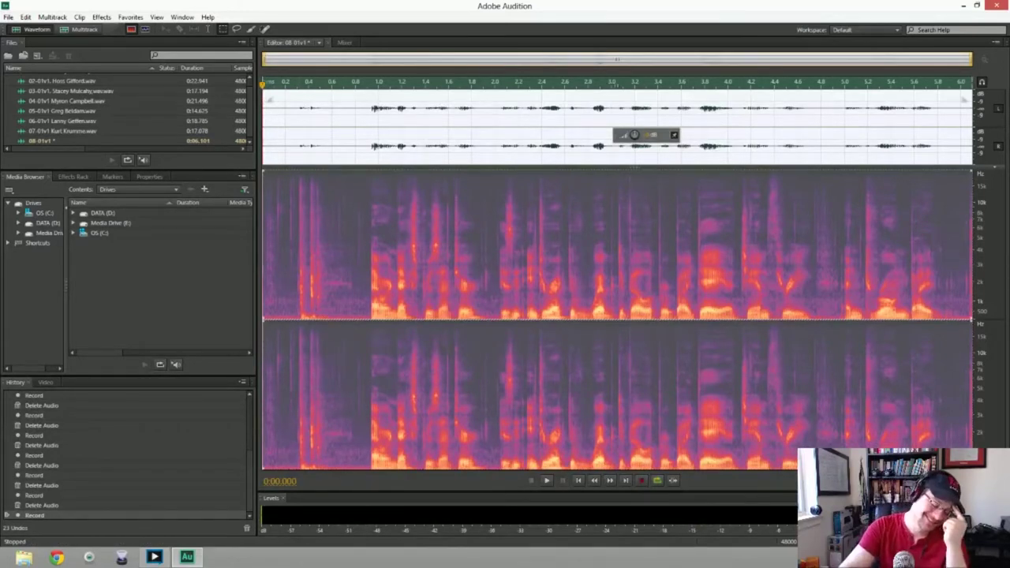
{"action": "key", "text": "Delete"}
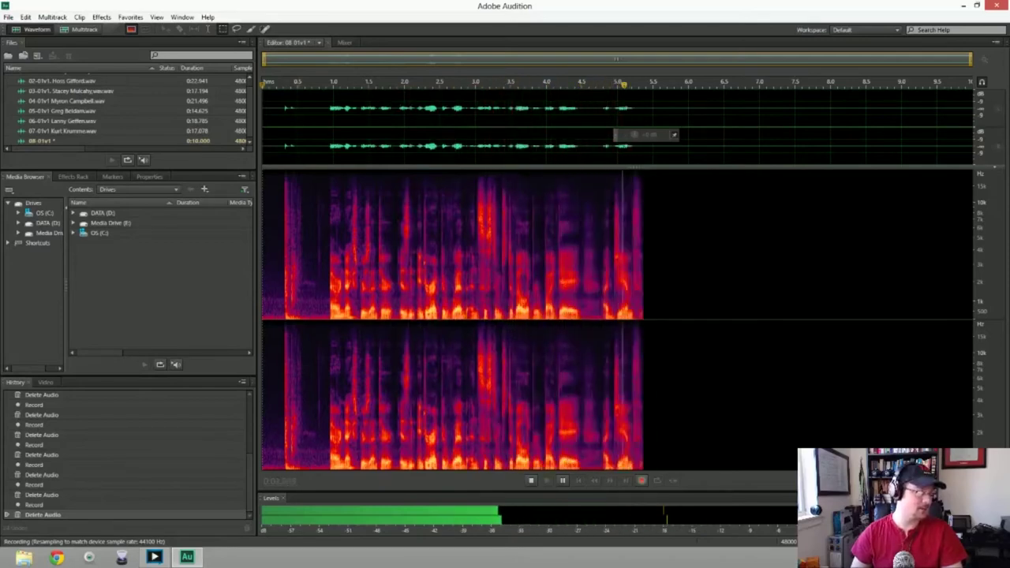
{"action": "key", "text": "space"}
{"action": "key", "text": "Delete"}
{"action": "key", "text": "shift+space"}
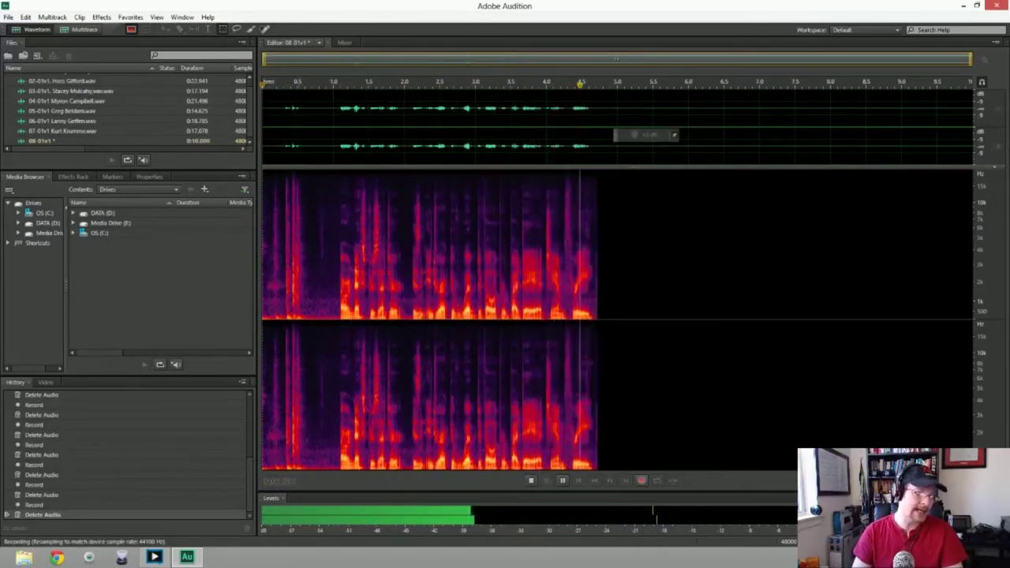
{"action": "key", "text": "space"}
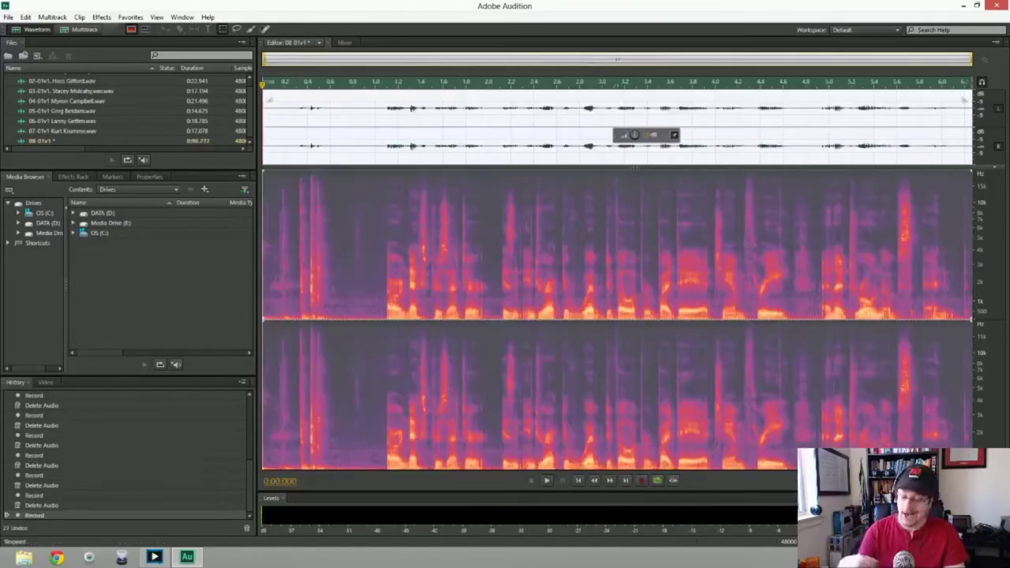
{"action": "key", "text": "Delete"}
{"action": "key", "text": "shift+space"}
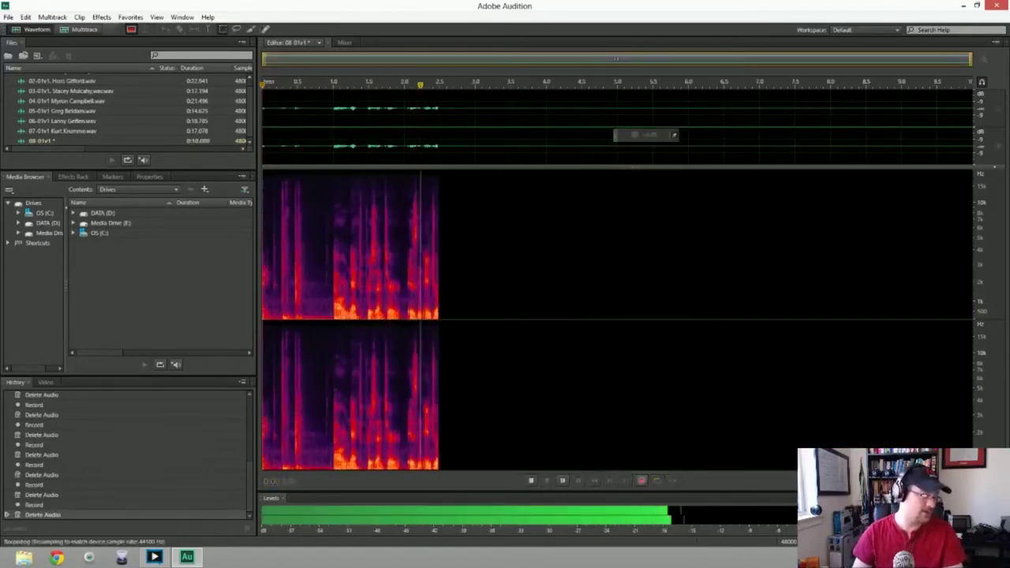
{"action": "key", "text": "space"}
{"action": "key", "text": "Delete"}
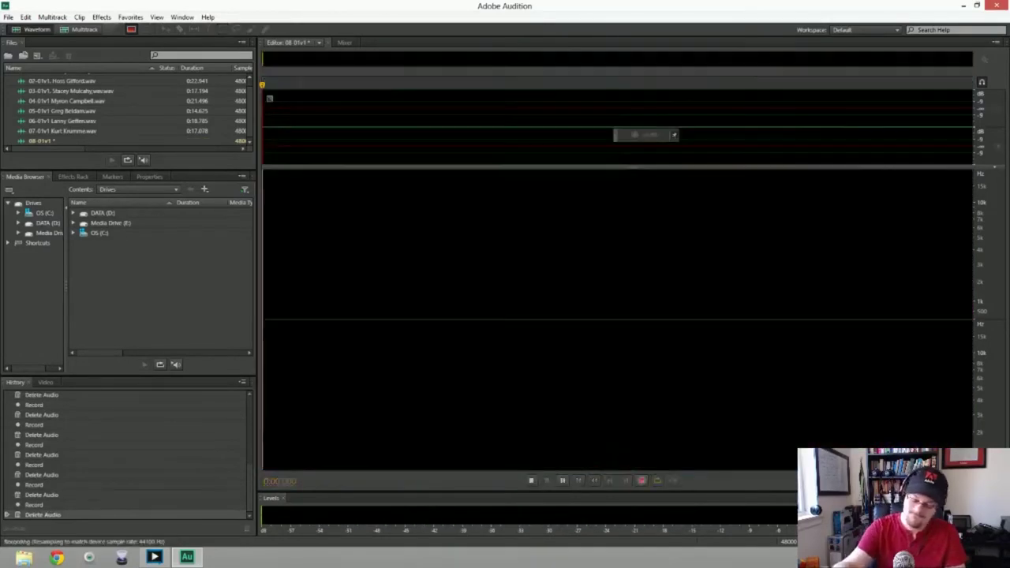
{"action": "key", "text": "shift+space"}
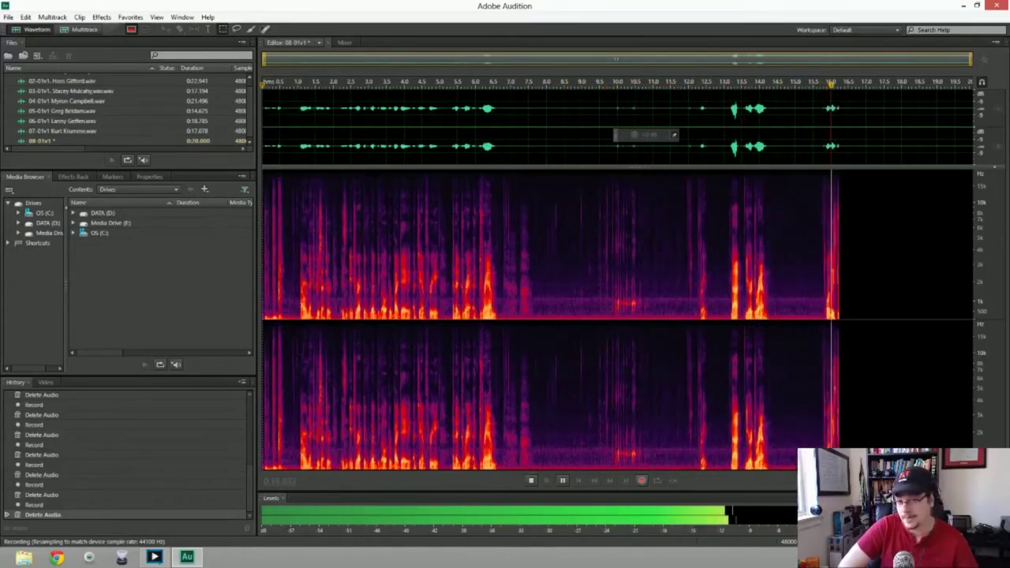
Stop and discard the long take plus four quick follow-up attempts
{"action": "key", "text": "space"}
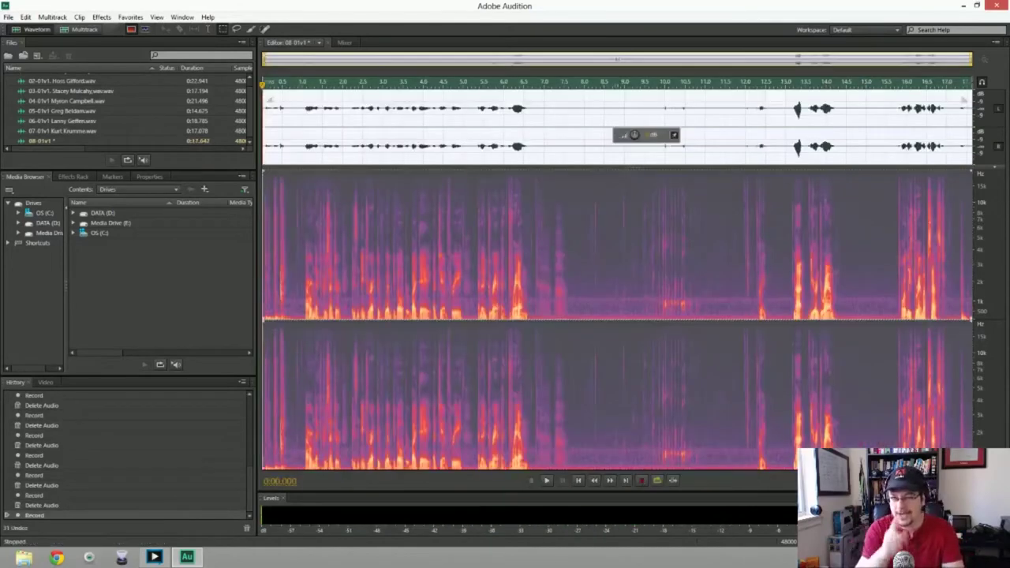
{"action": "key", "text": "Delete"}
{"action": "key", "text": "shift+space"}
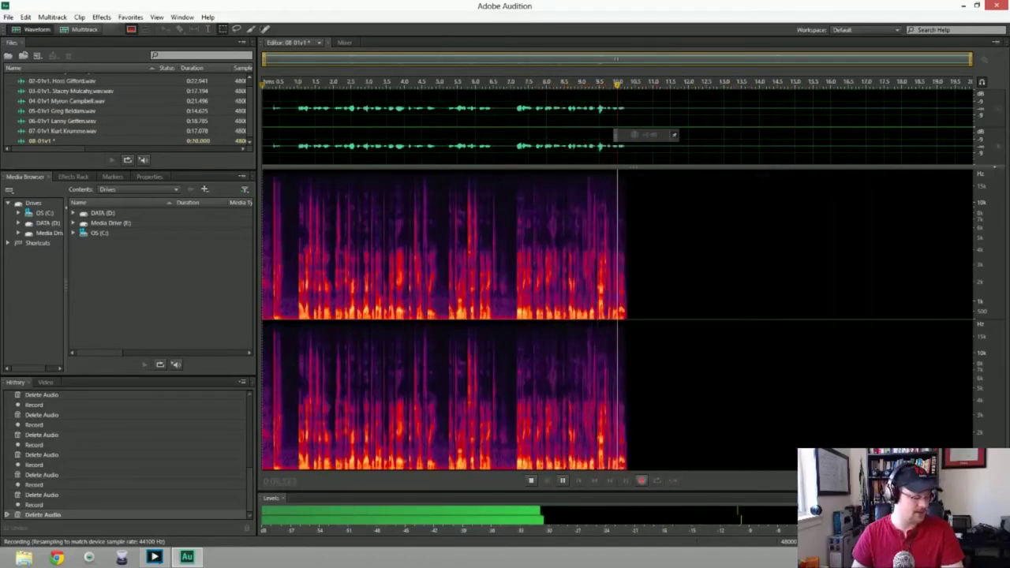
{"action": "key", "text": "space"}
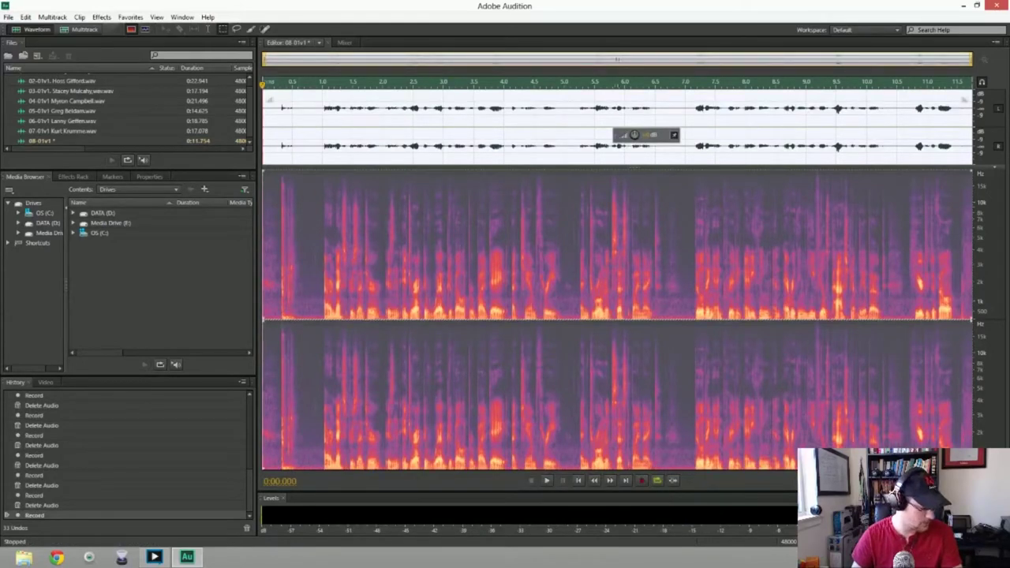
{"action": "key", "text": "ctrl+a"}
{"action": "key", "text": "Delete"}
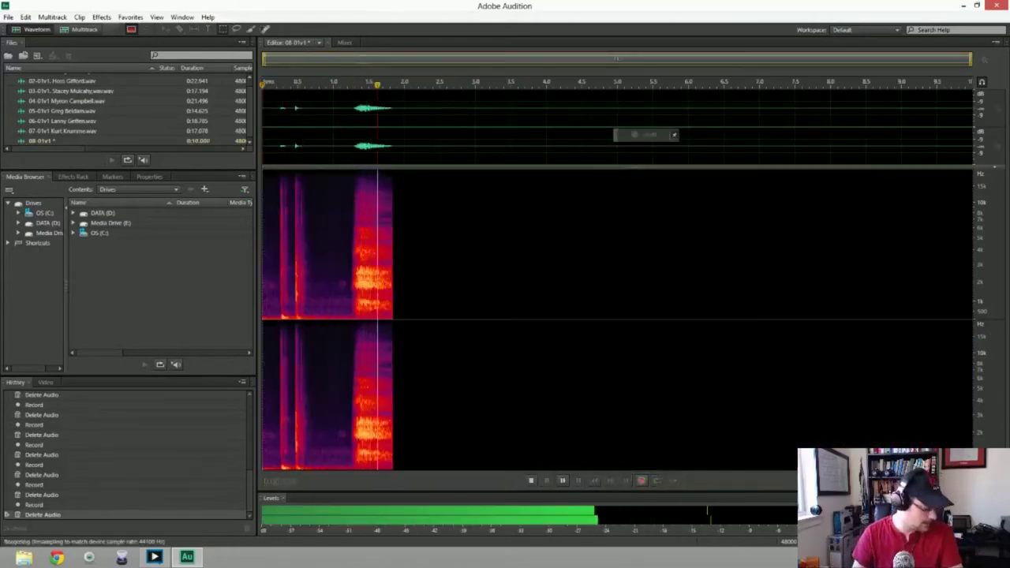
{"action": "key", "text": "space"}
{"action": "key", "text": "Delete"}
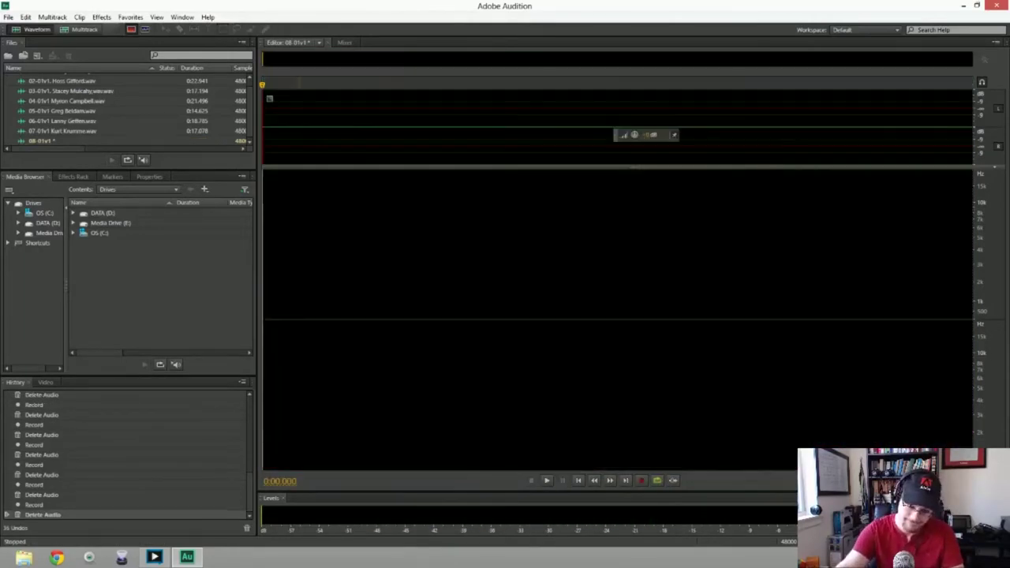
{"action": "key", "text": "shift+space"}
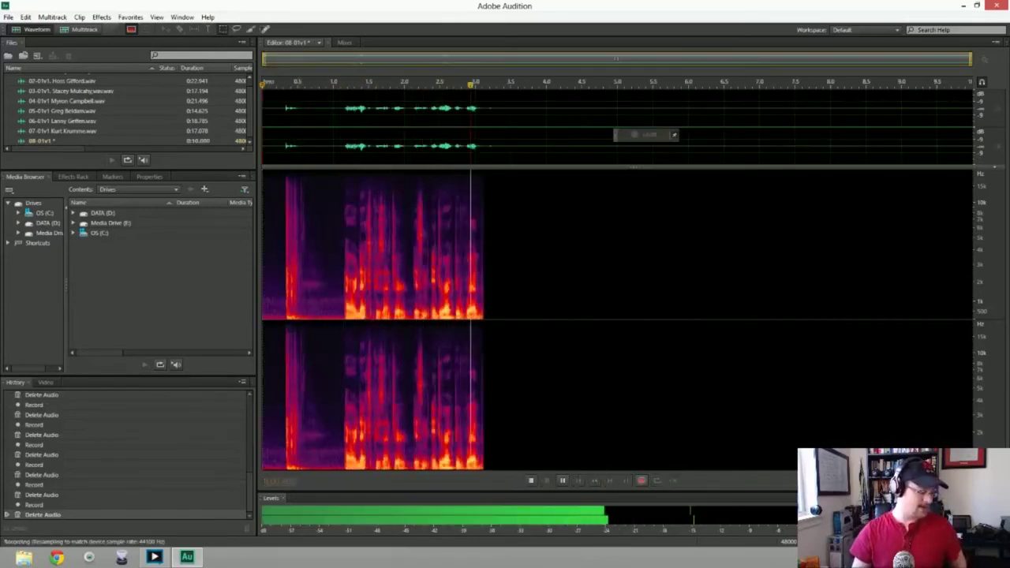
{"action": "key", "text": "space"}
{"action": "key", "text": "Delete"}
{"action": "key", "text": "shift+space"}
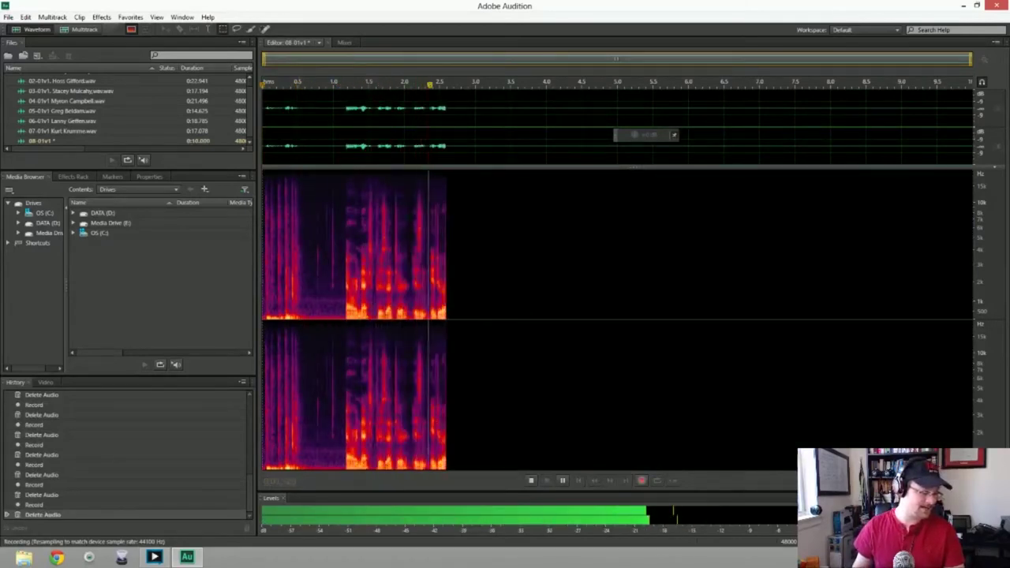
{"action": "key", "text": "space"}
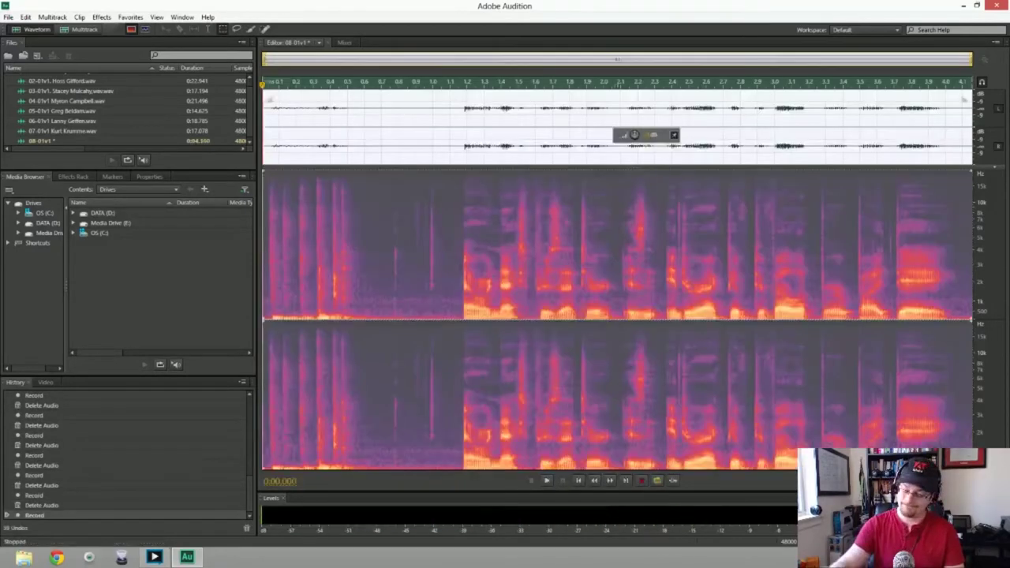
{"action": "key", "text": "Delete"}
Discard four more attempts and start another fresh take into 08-01v1
{"action": "key", "text": "shift+space"}
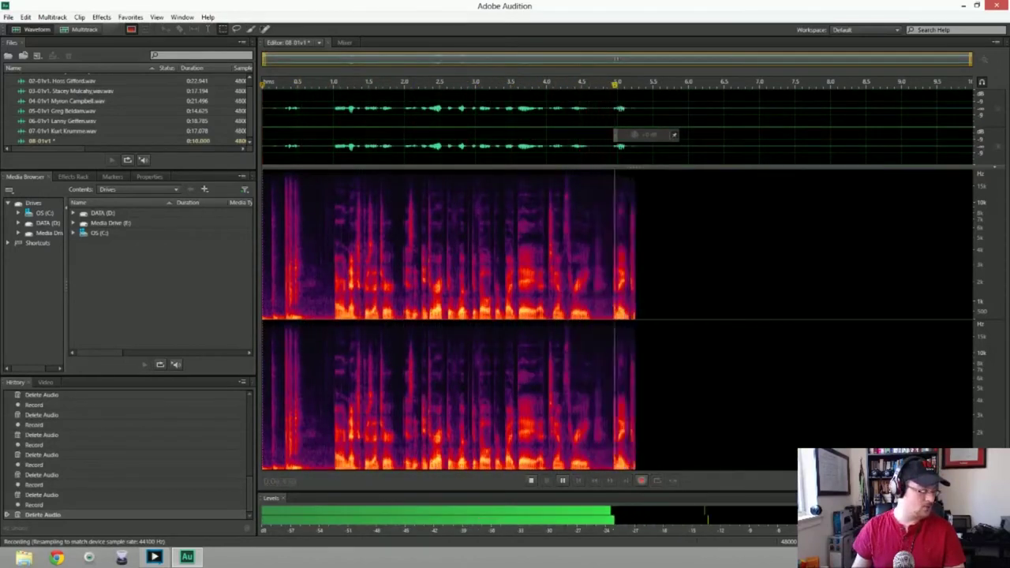
{"action": "key", "text": "space"}
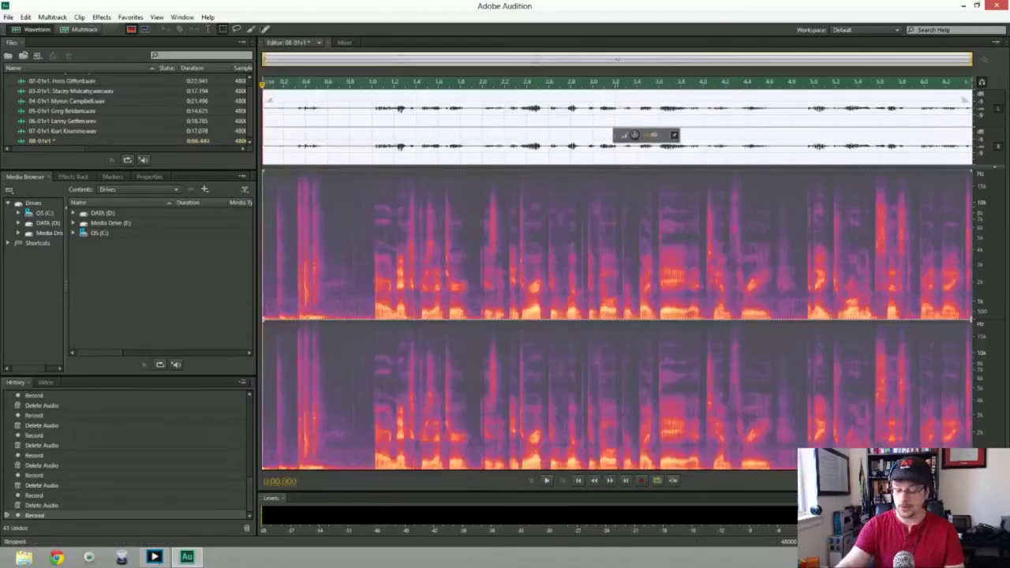
{"action": "key", "text": "Delete"}
{"action": "key", "text": "shift+space"}
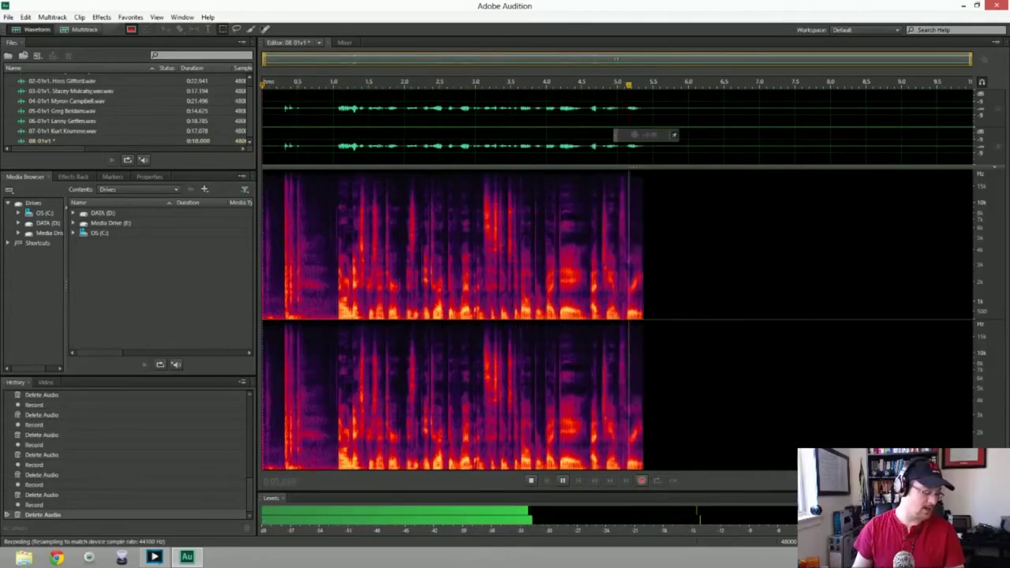
{"action": "key", "text": "space"}
{"action": "key", "text": "Delete"}
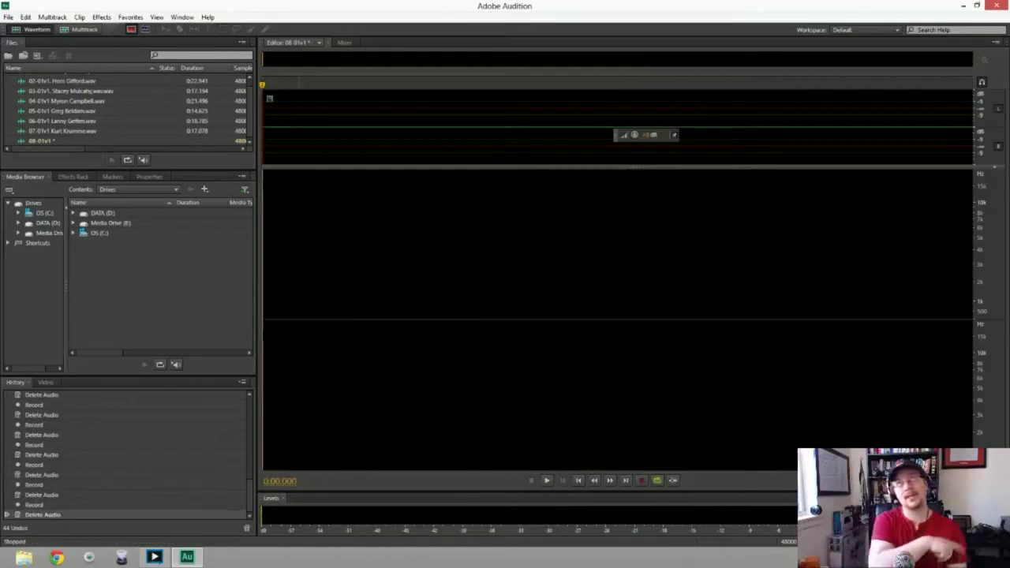
{"action": "key", "text": "shift+space"}
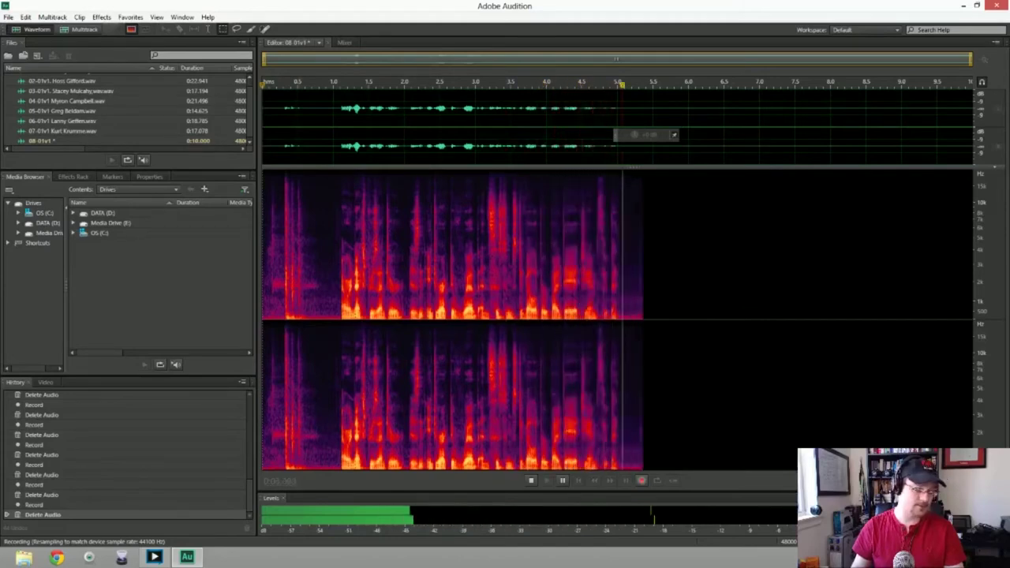
{"action": "key", "text": "space"}
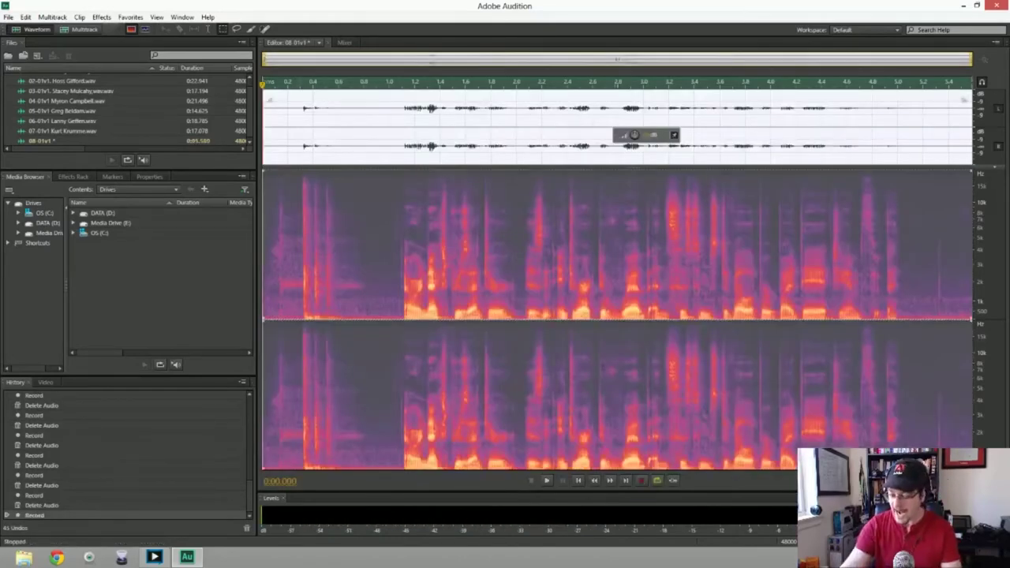
{"action": "key", "text": "Delete"}
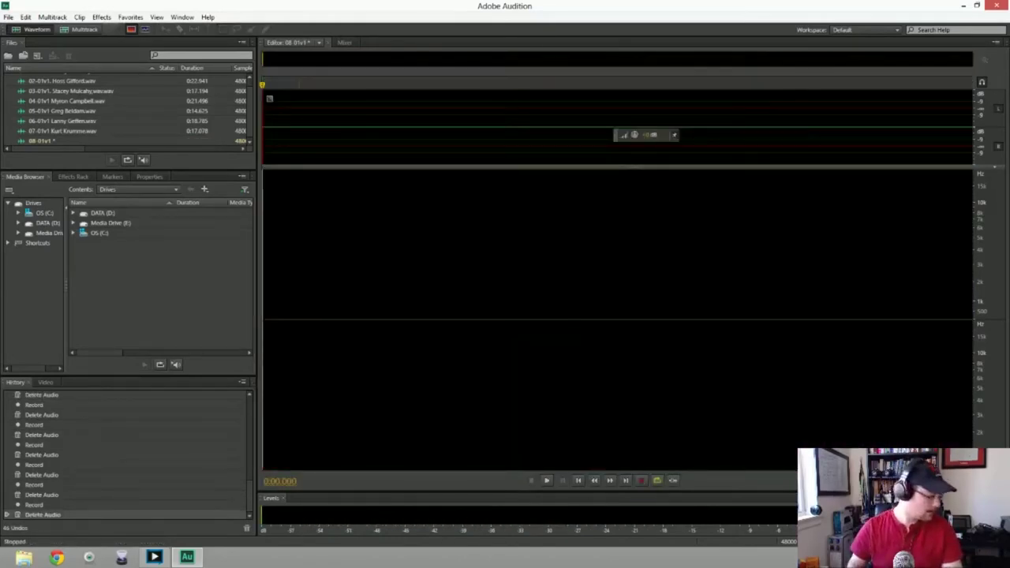
{"action": "key", "text": "shift+space"}
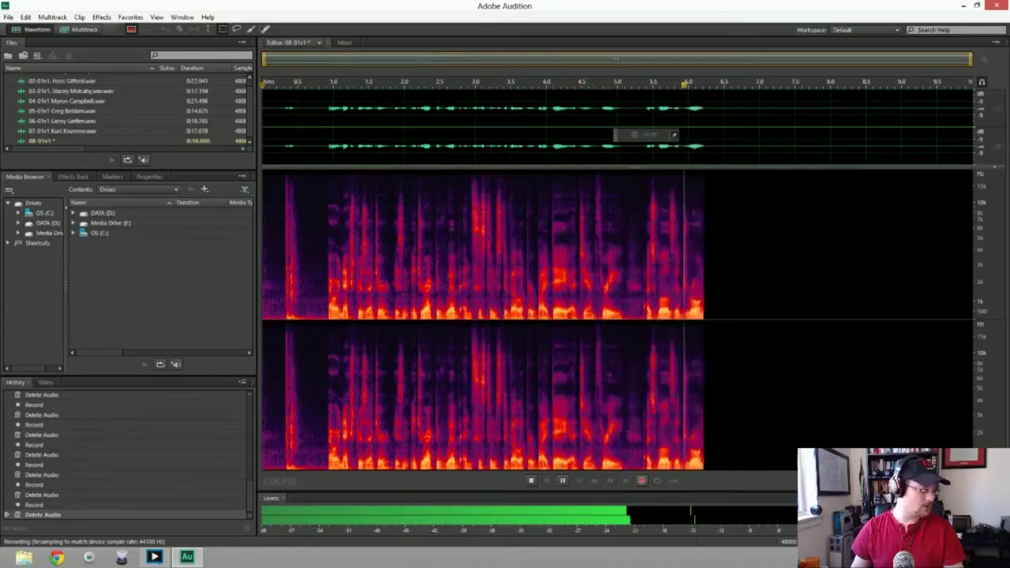
{"action": "key", "text": "space"}
{"action": "key", "text": "ctrl+a"}
{"action": "key", "text": "Delete"}
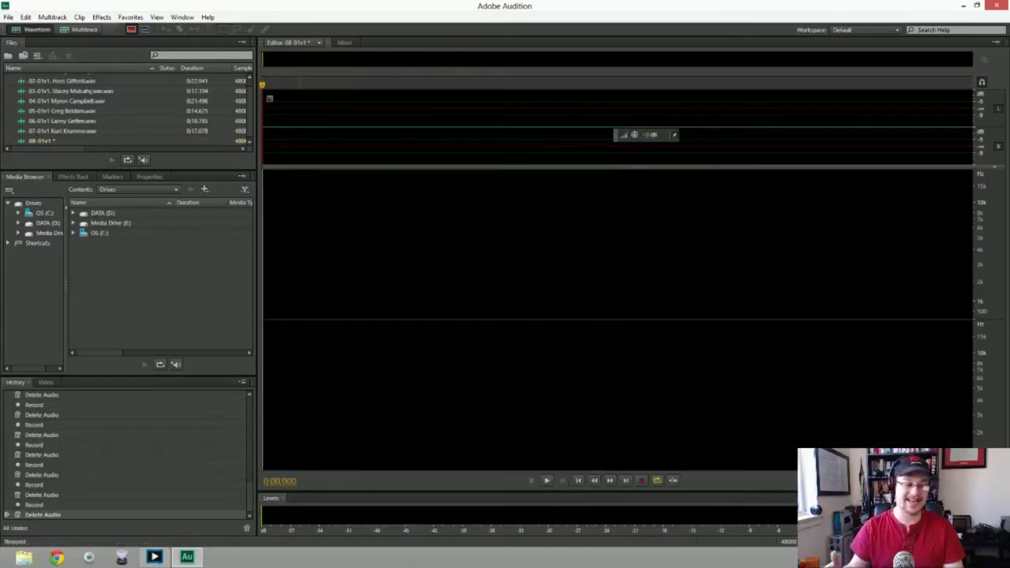
{"action": "key", "text": "shift+space"}
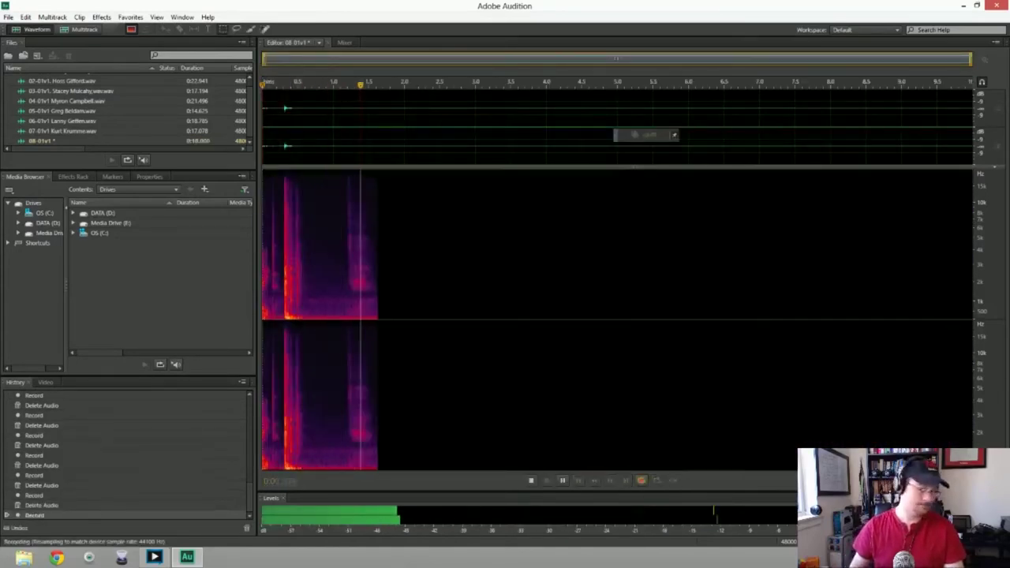
Discard three more attempts at the eighth intro
{"action": "key", "text": "space"}
{"action": "key", "text": "ctrl+a"}
{"action": "key", "text": "Delete"}
{"action": "key", "text": "shift+space"}
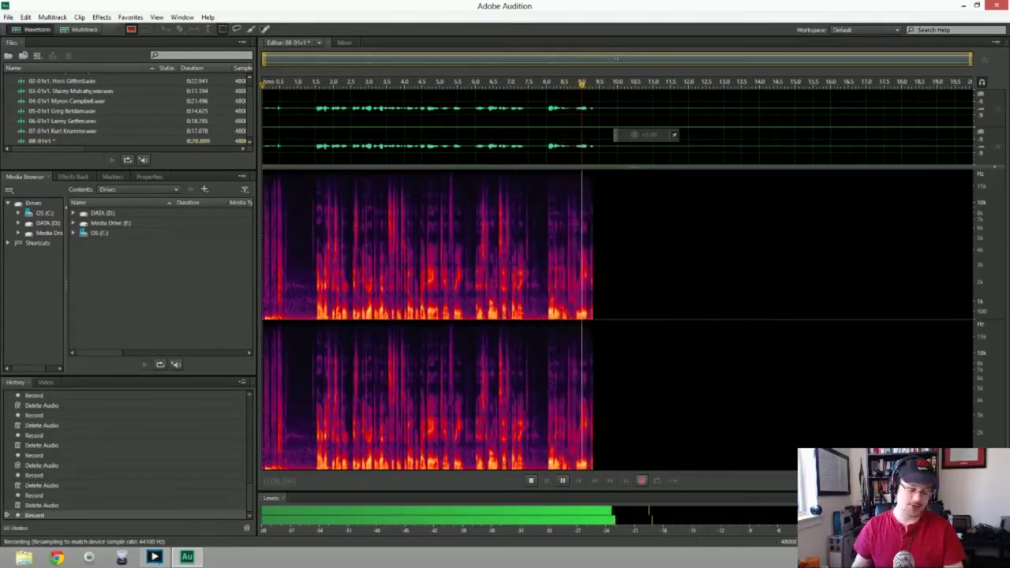
{"action": "key", "text": "space"}
{"action": "key", "text": "ctrl+a"}
{"action": "key", "text": "Delete"}
{"action": "key", "text": "shift+space"}
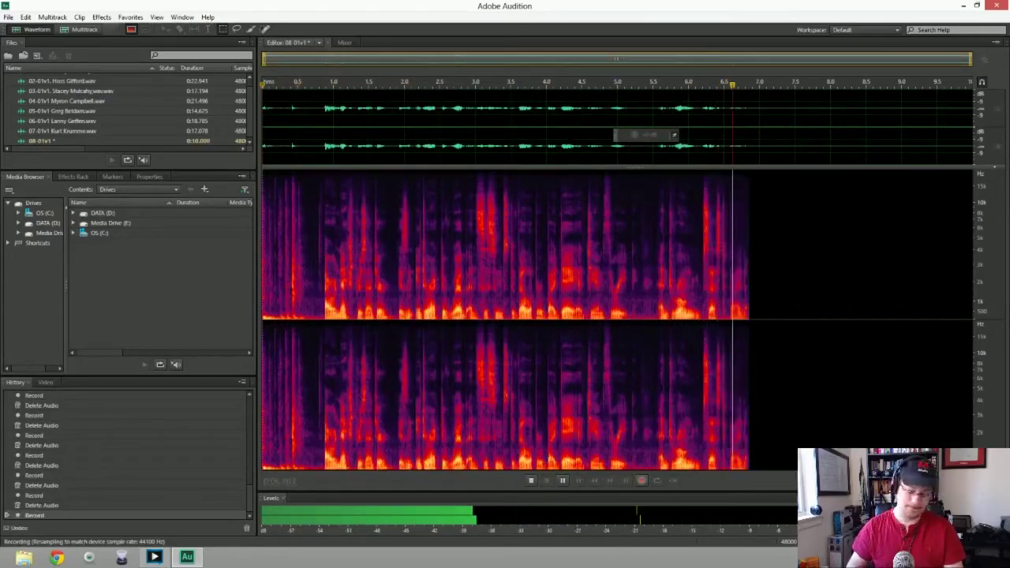
{"action": "key", "text": "space"}
{"action": "key", "text": "ctrl+a"}
{"action": "key", "text": "Delete"}
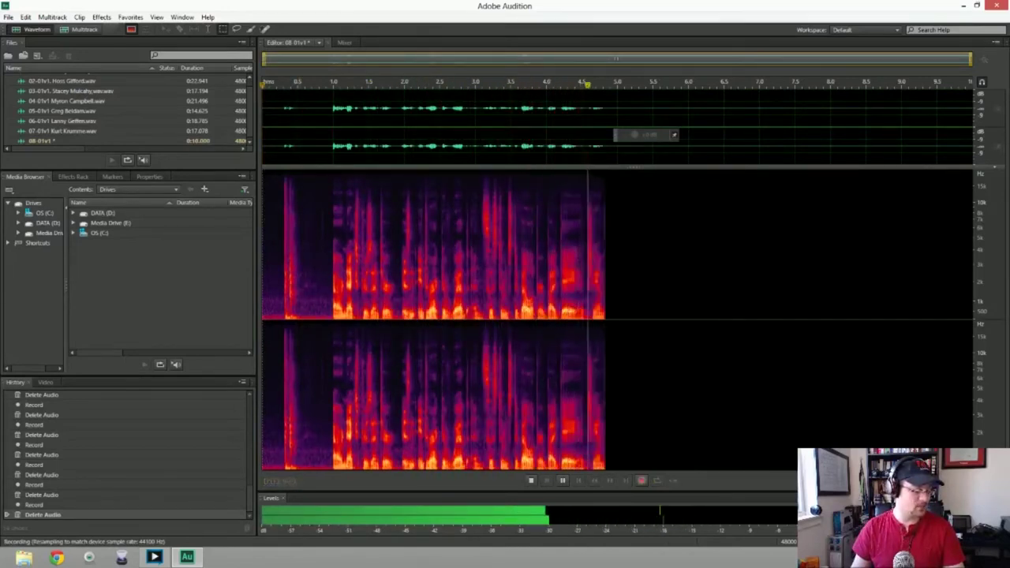
Discard two further takes and record a finished take of about 10 seconds
{"action": "key", "text": "space"}
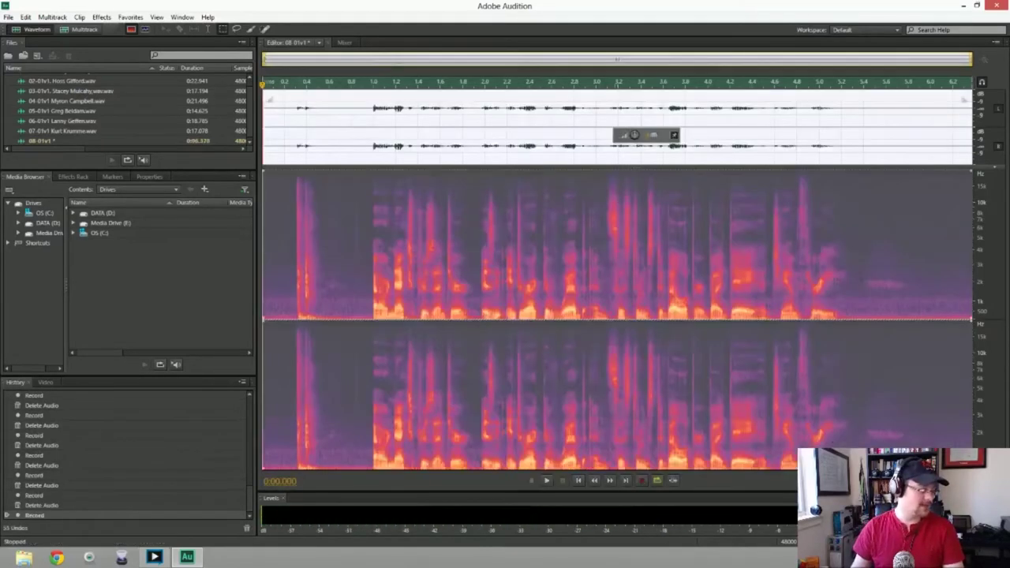
{"action": "key", "text": "ctrl+a"}
{"action": "key", "text": "Delete"}
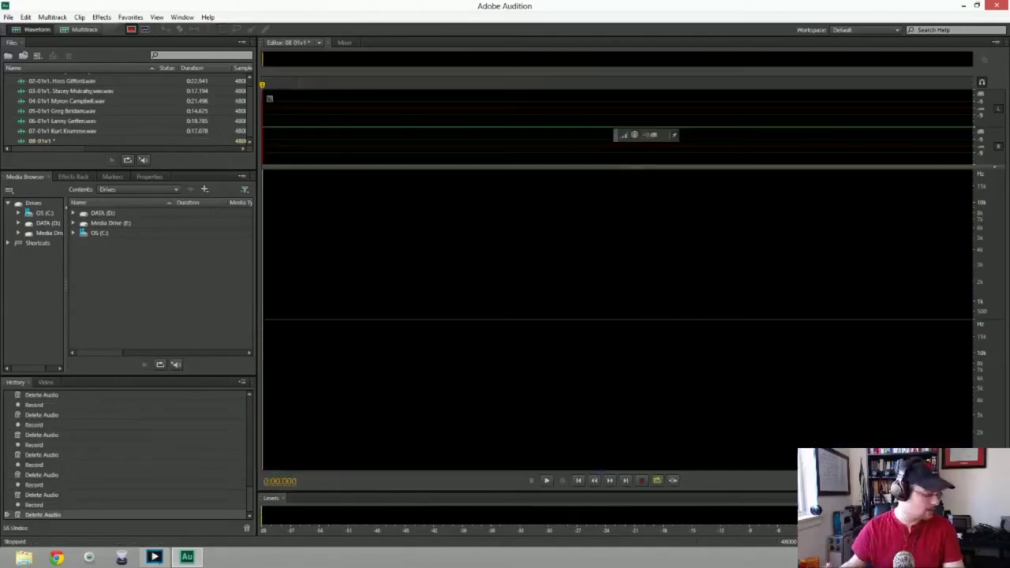
{"action": "key", "text": "shift+space"}
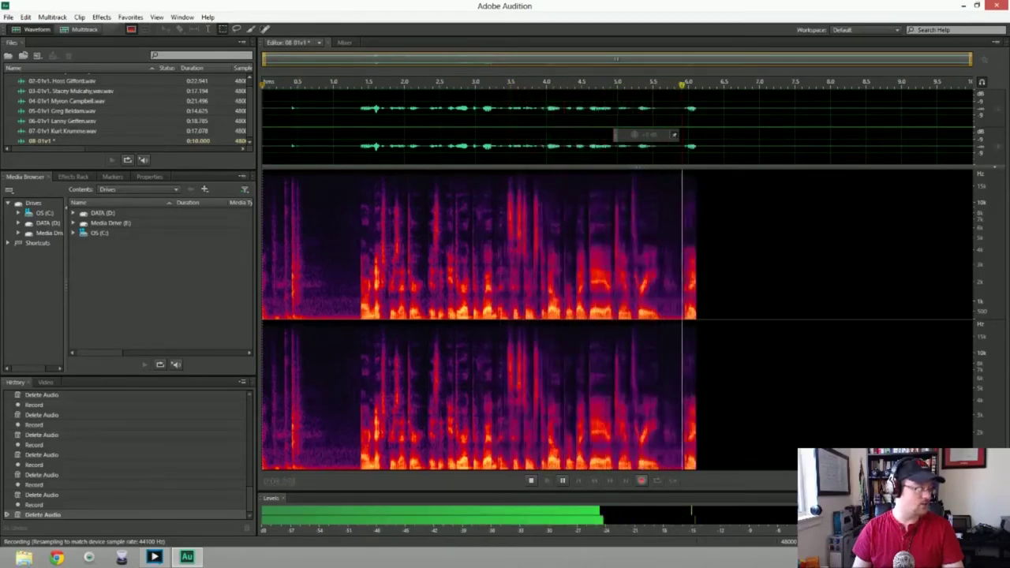
{"action": "key", "text": "space"}
{"action": "key", "text": "Delete"}
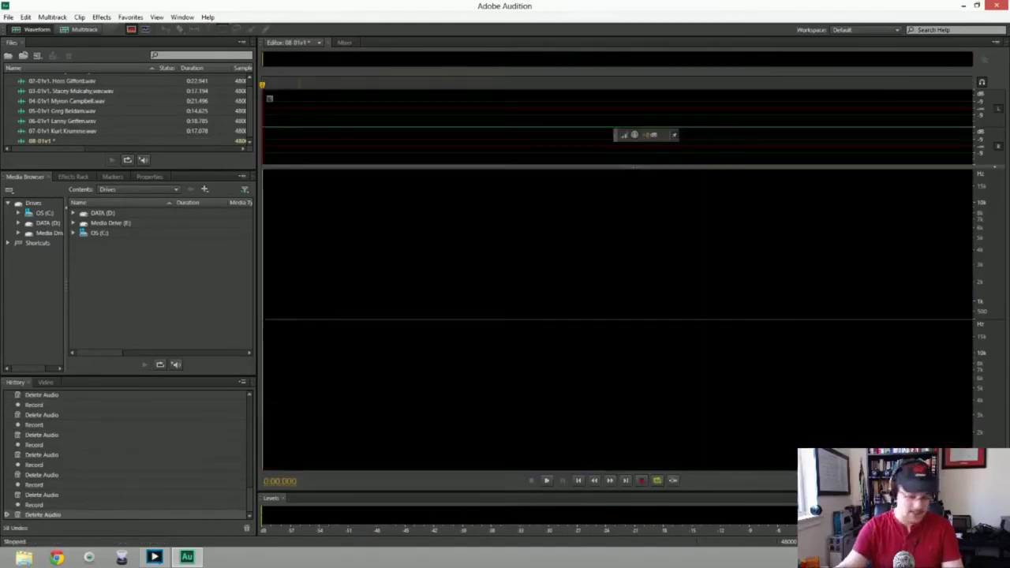
{"action": "key", "text": "shift+space"}
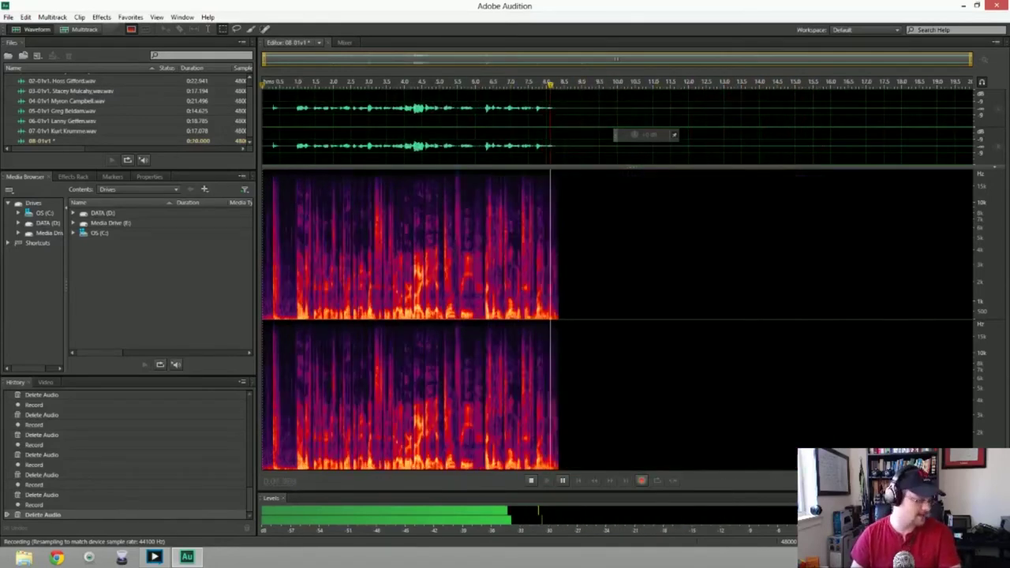
{"action": "key", "text": "space"}
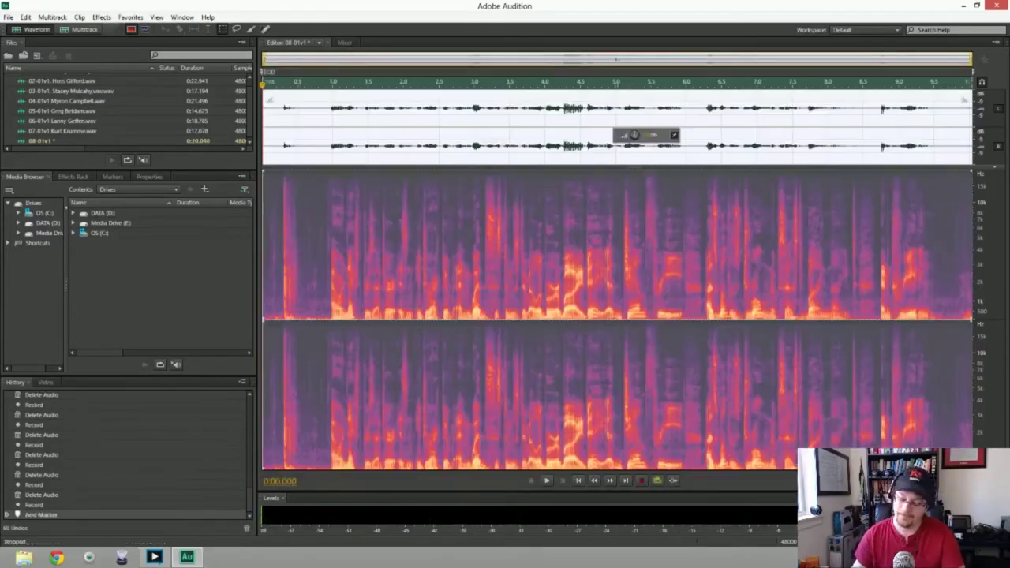
Discard the 10-second take and a retry, then capture a new take of about 17 seconds
{"action": "key", "text": "Delete"}
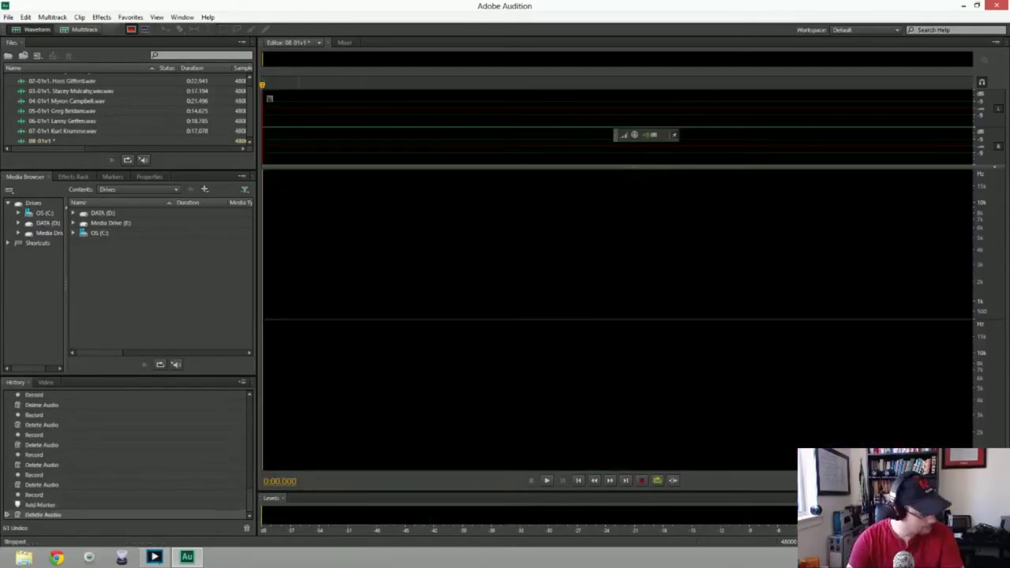
{"action": "key", "text": "shift+space"}
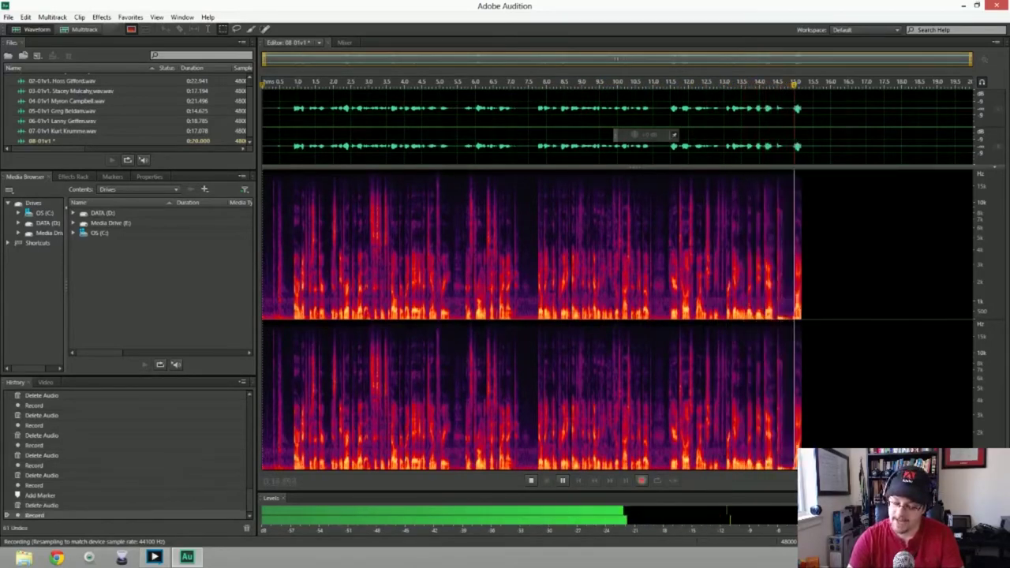
{"action": "key", "text": "space"}
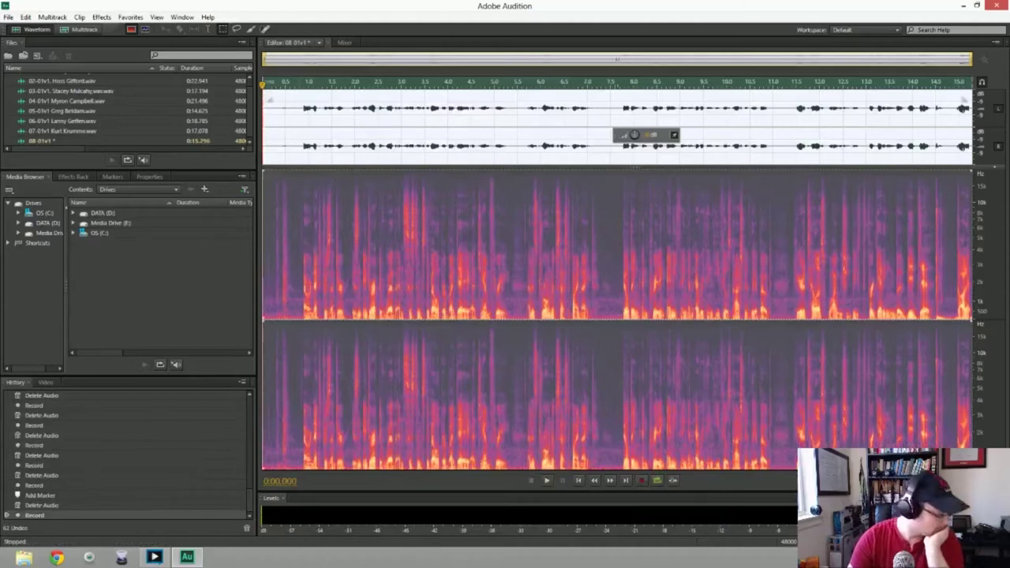
{"action": "key", "text": "ctrl+a"}
{"action": "key", "text": "Delete"}
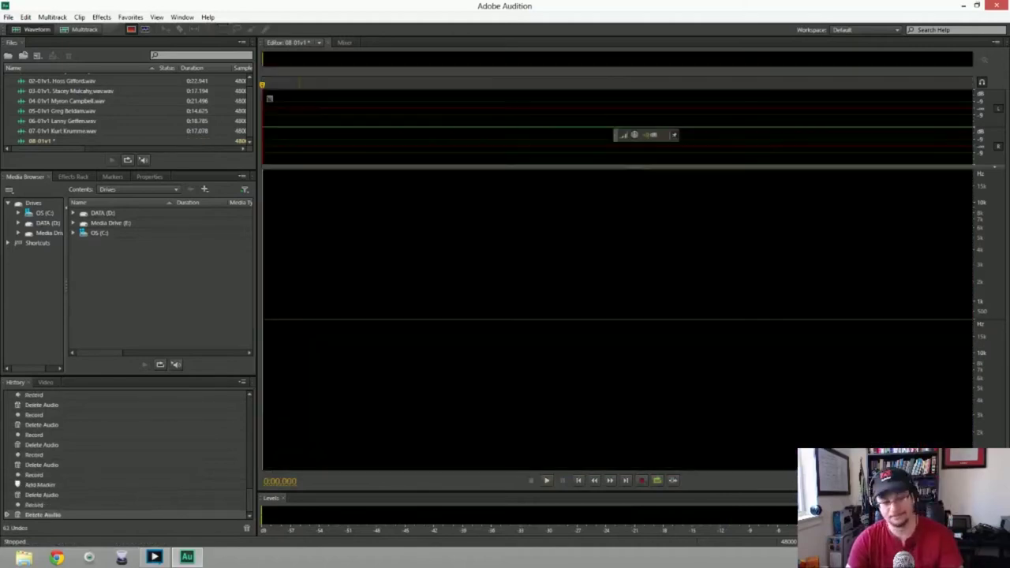
{"action": "key", "text": "shift+space"}
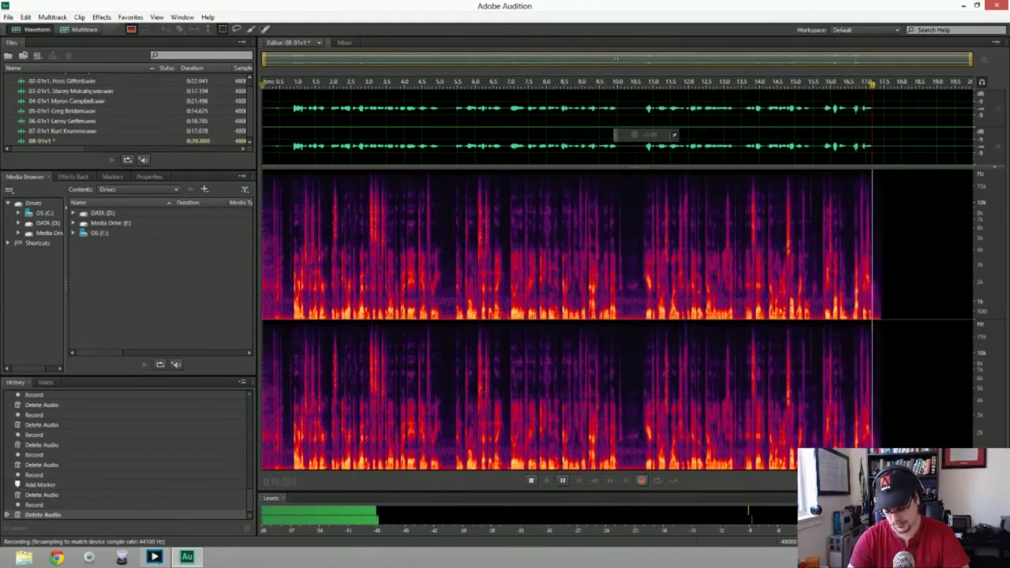
{"action": "key", "text": "space"}
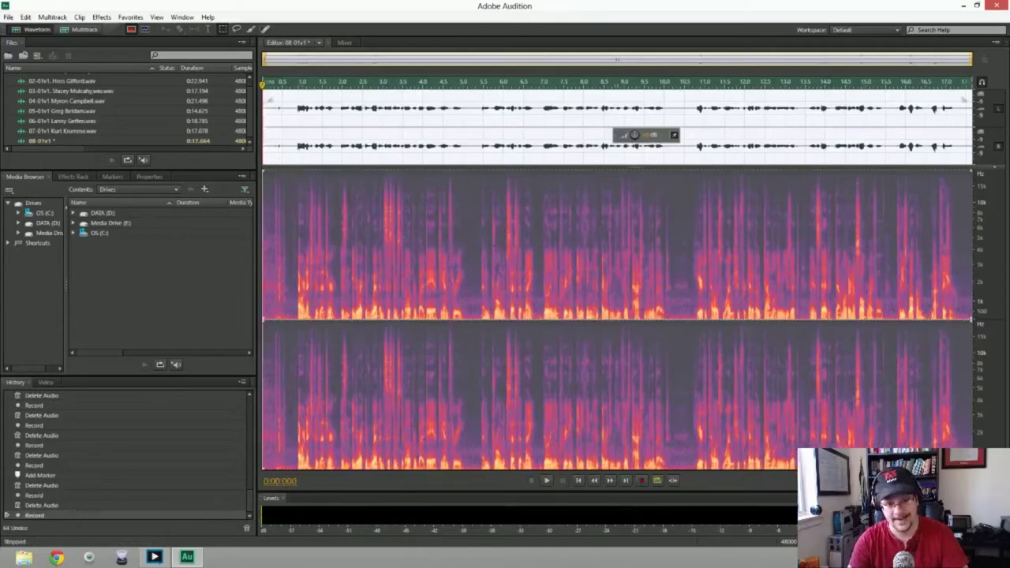
Play the take and delete its silent opening half second
{"action": "key", "text": "space"}
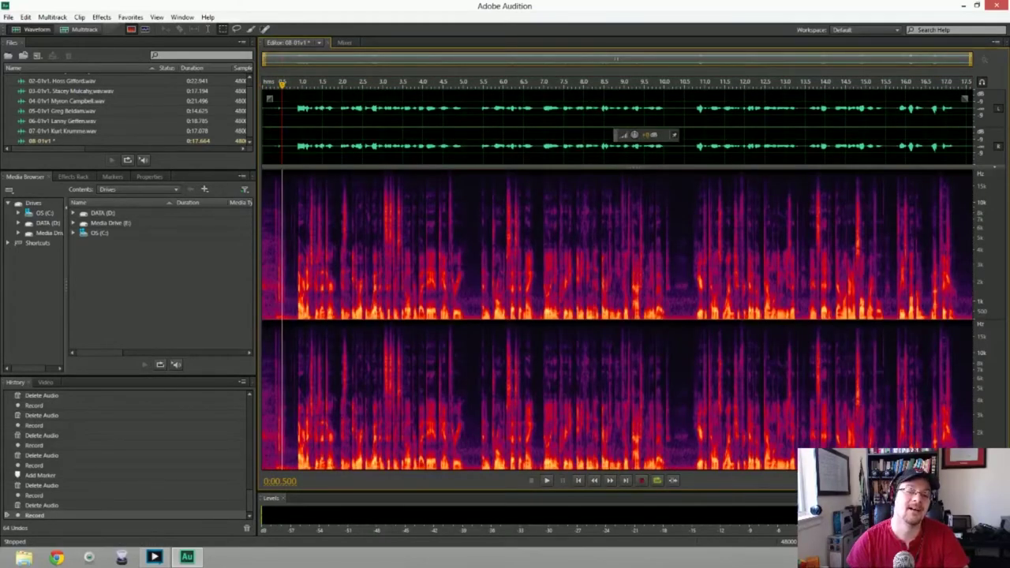
{"action": "key", "text": "shift+Home"}
{"action": "key", "text": "Delete"}
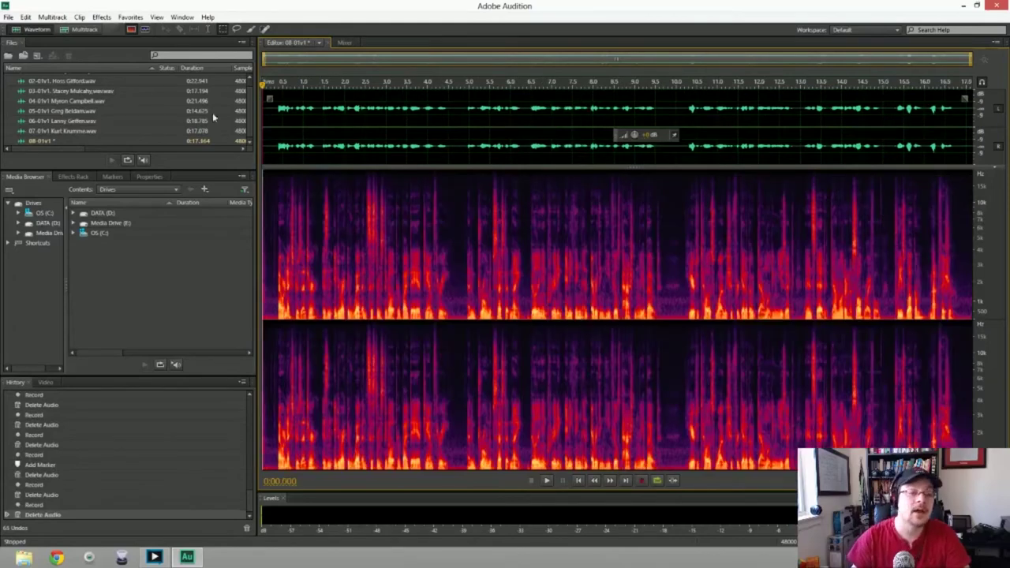
Capture a noise print from silence and apply noise reduction to the whole take
{"action": "key", "text": "shift+space"}
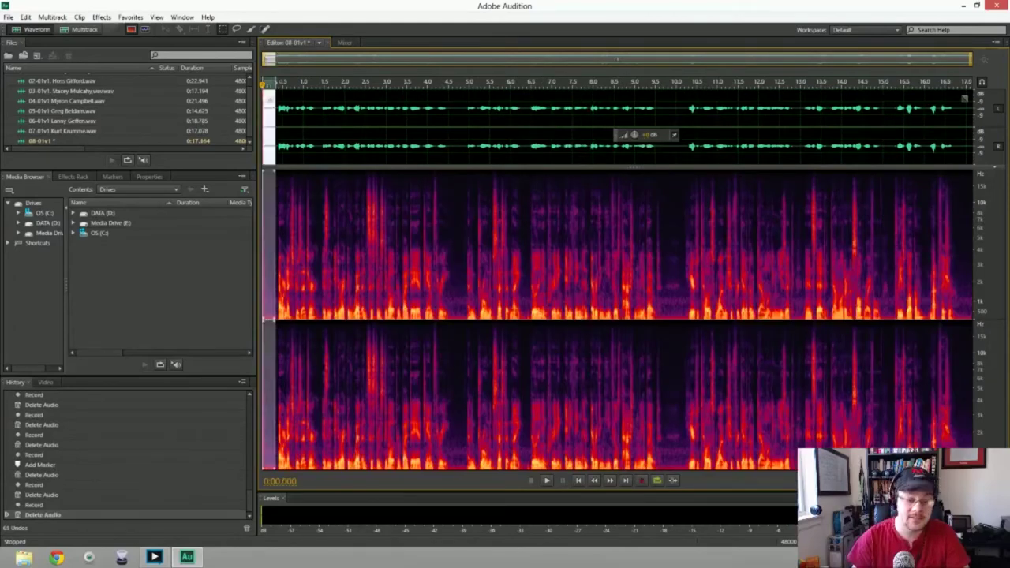
{"action": "key", "text": "ctrl+a"}
{"action": "key", "text": "ctrl+shift+p"}
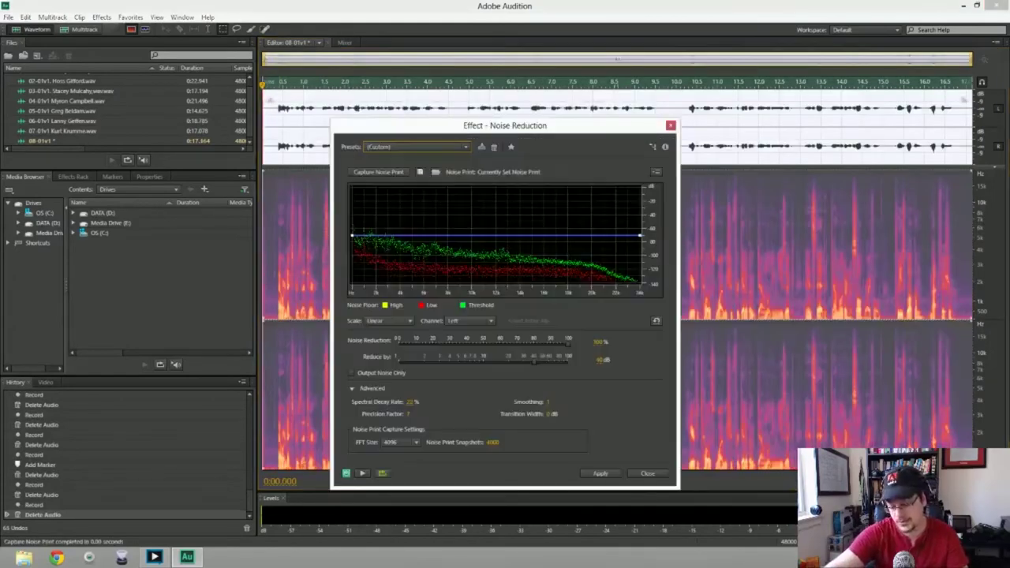
{"action": "key", "text": "Return"}
Play back the cleaned 0:17.164 take and bring up Save As
{"action": "key", "text": "space"}
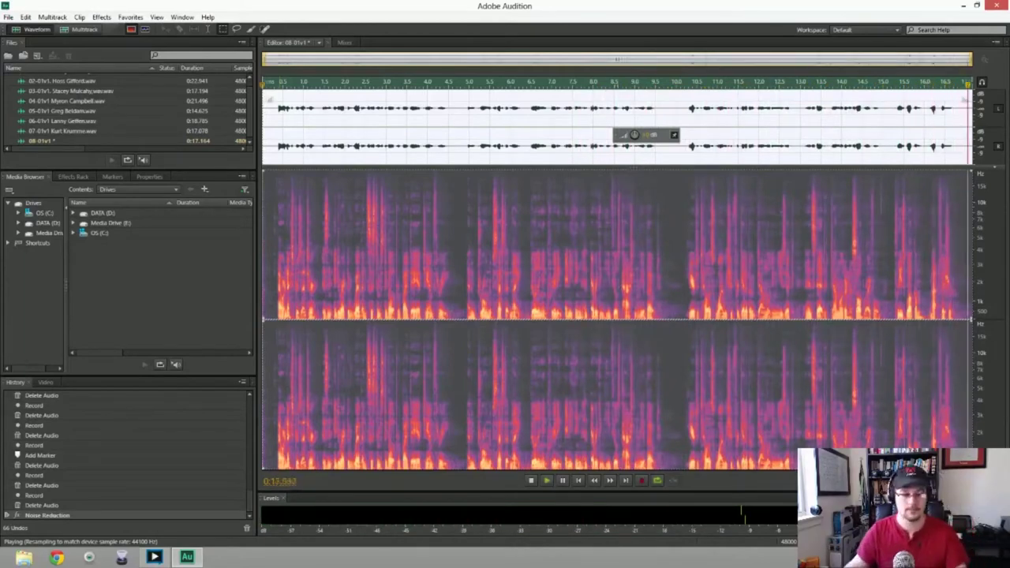
{"action": "key", "text": "space"}
{"action": "key", "text": "ctrl+shift+s"}
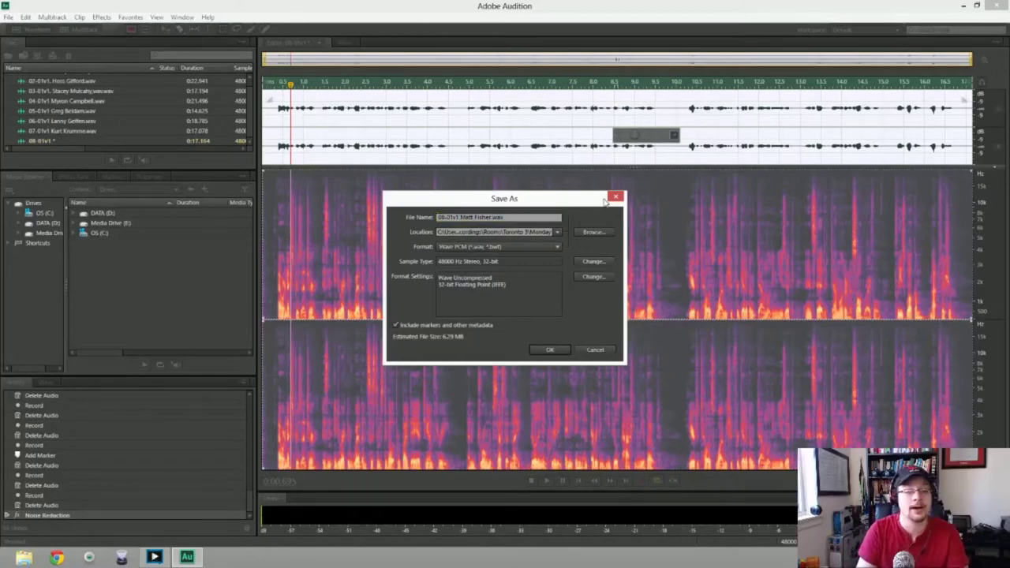
Save the eighth take as a 0:17.164 WAV and create the new empty 09-01v1 file
{"action": "key", "text": "Return"}
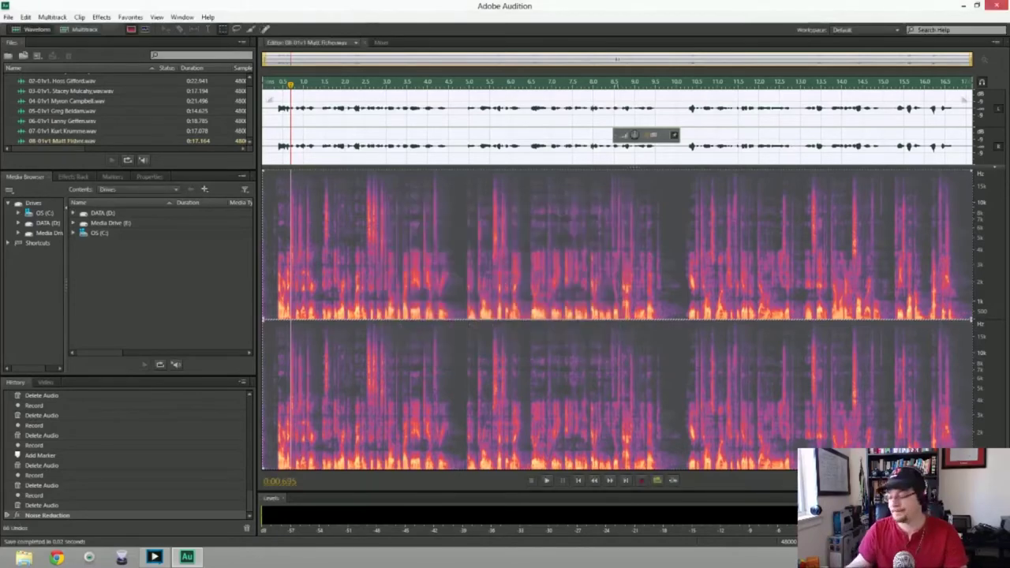
{"action": "key", "text": "ctrl+shift+n"}
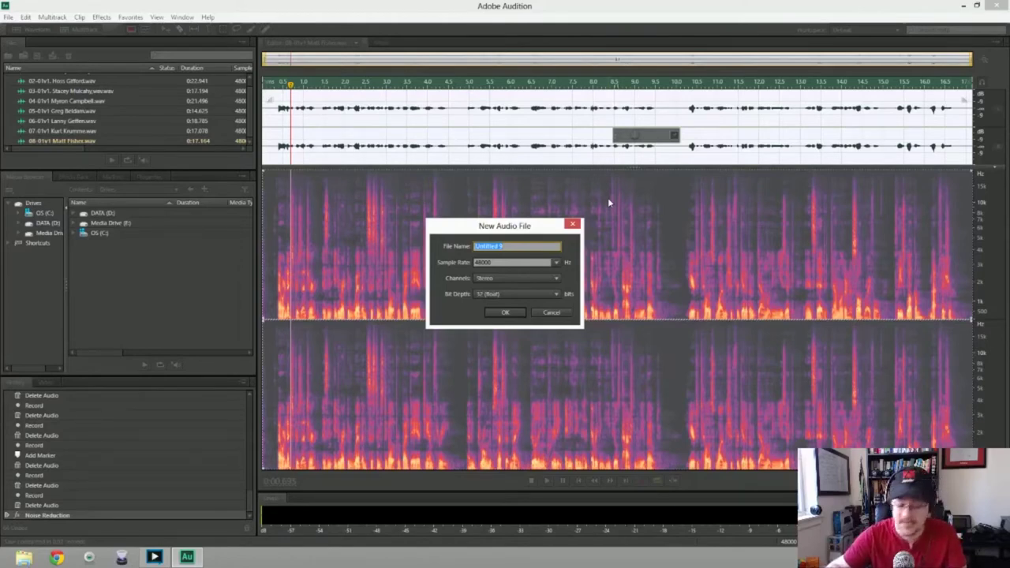
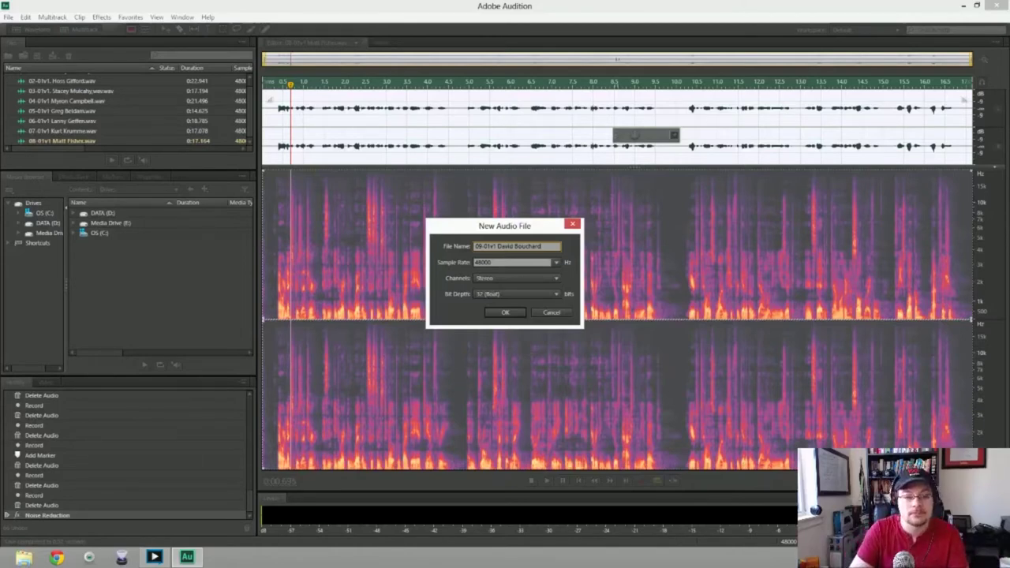
{"action": "key", "text": "Return"}
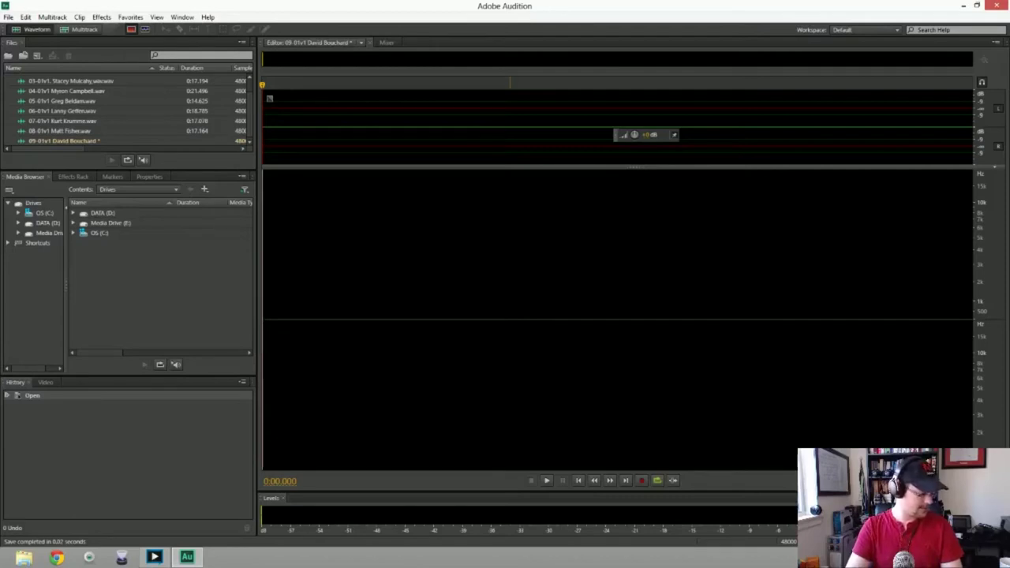
Record a first intro take into 09-01v1, delete it, then record a full take of about 18.3 seconds
{"action": "key", "text": "shift+space"}
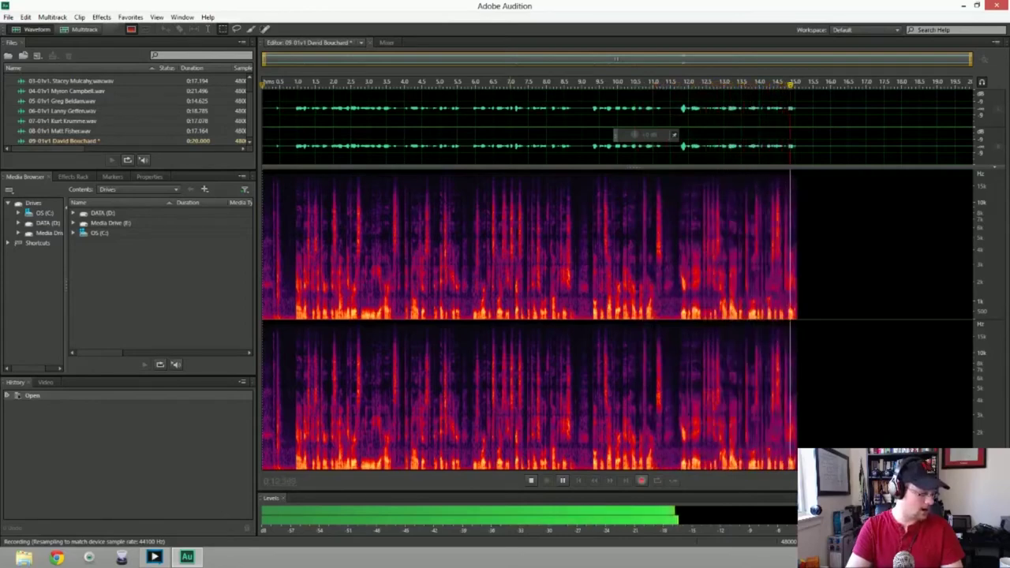
{"action": "key", "text": "space"}
{"action": "key", "text": "Delete"}
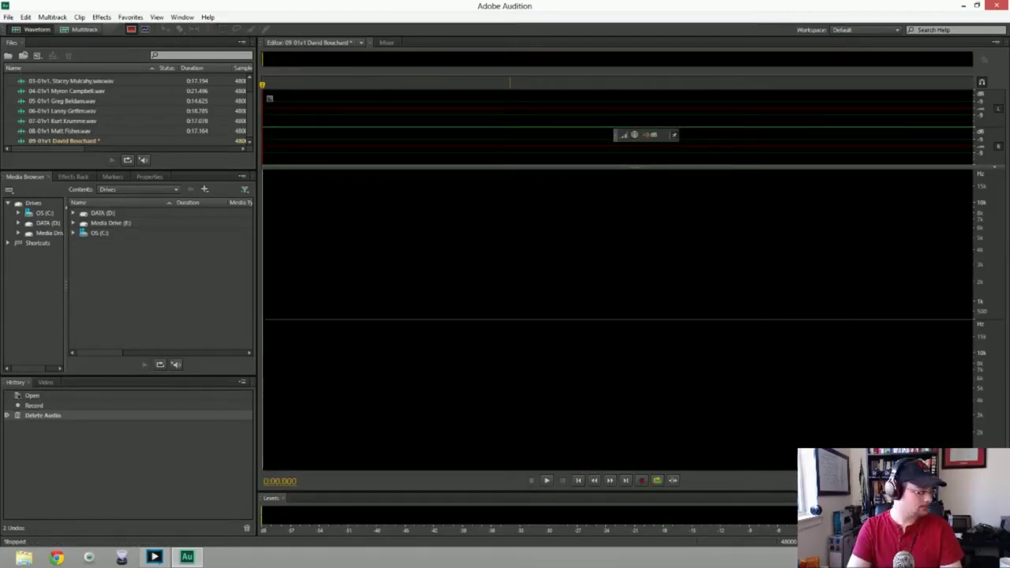
{"action": "key", "text": "shift+space"}
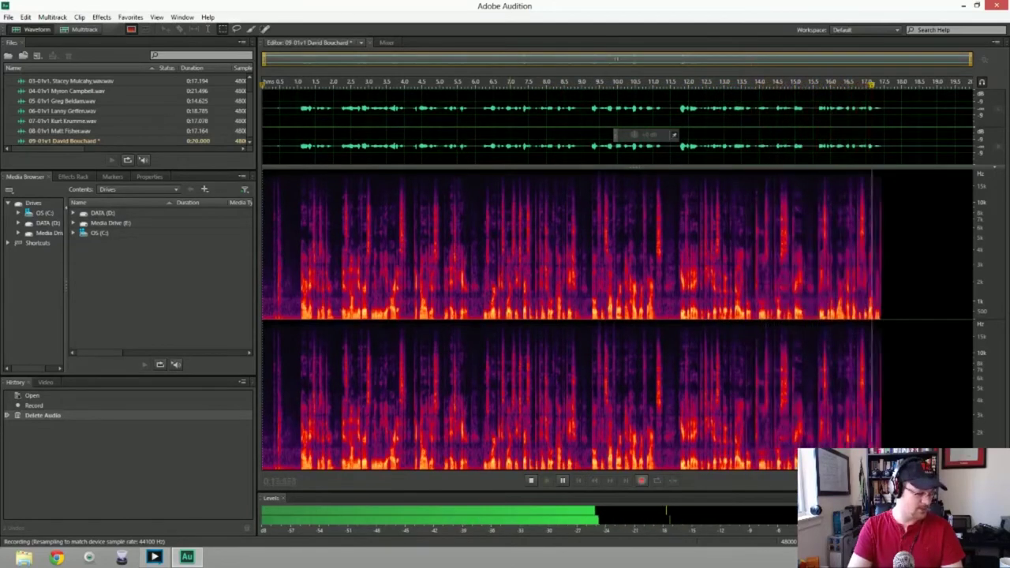
{"action": "key", "text": "space"}
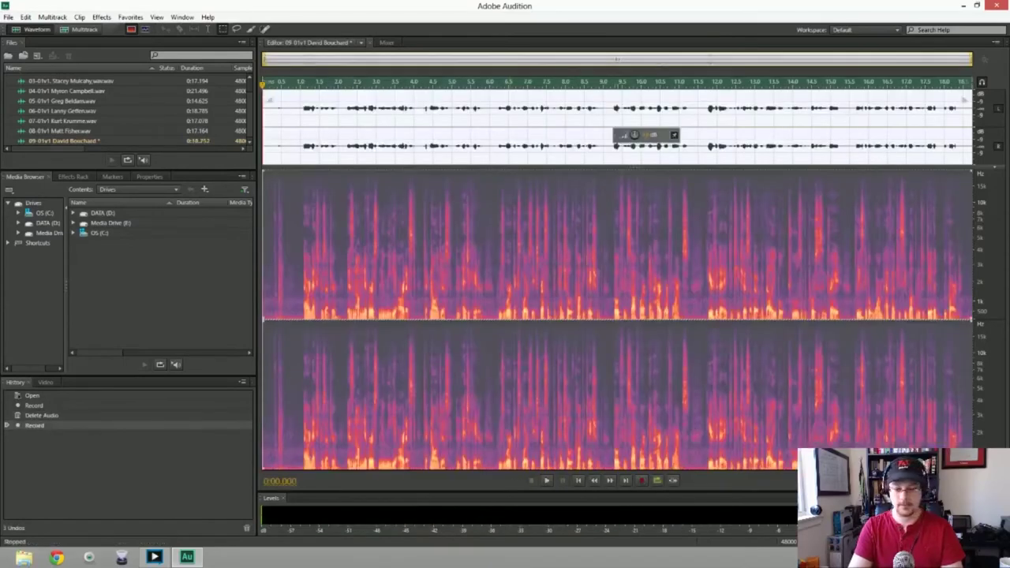
Trim the first half second from the start of the 09-01v1 take
{"action": "key", "text": "ctrl+shift+a"}
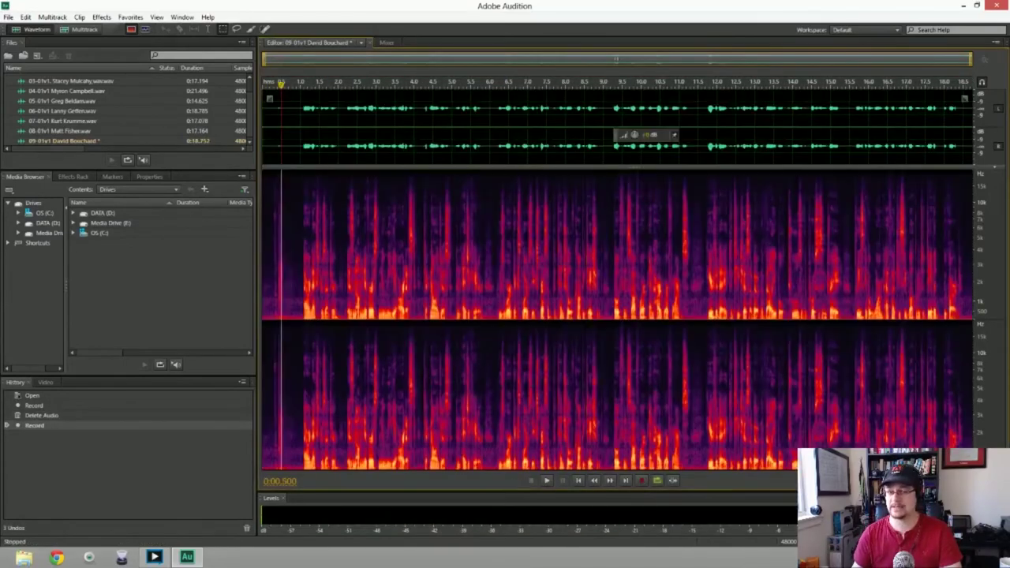
{"action": "key", "text": "Delete"}
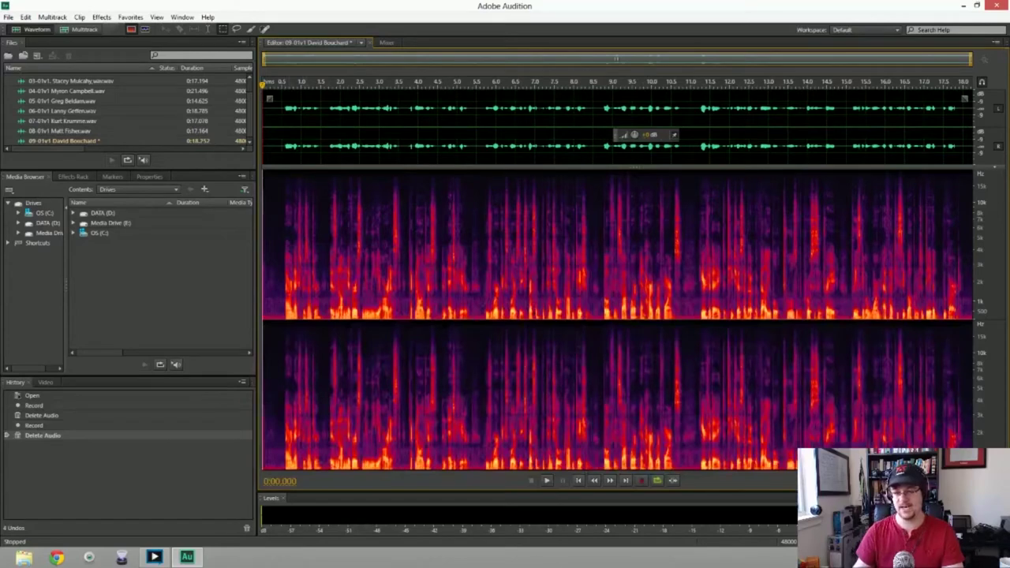
{"action": "left_click_drag", "start_coordinate": [263, 237], "coordinate": [283, 237]}
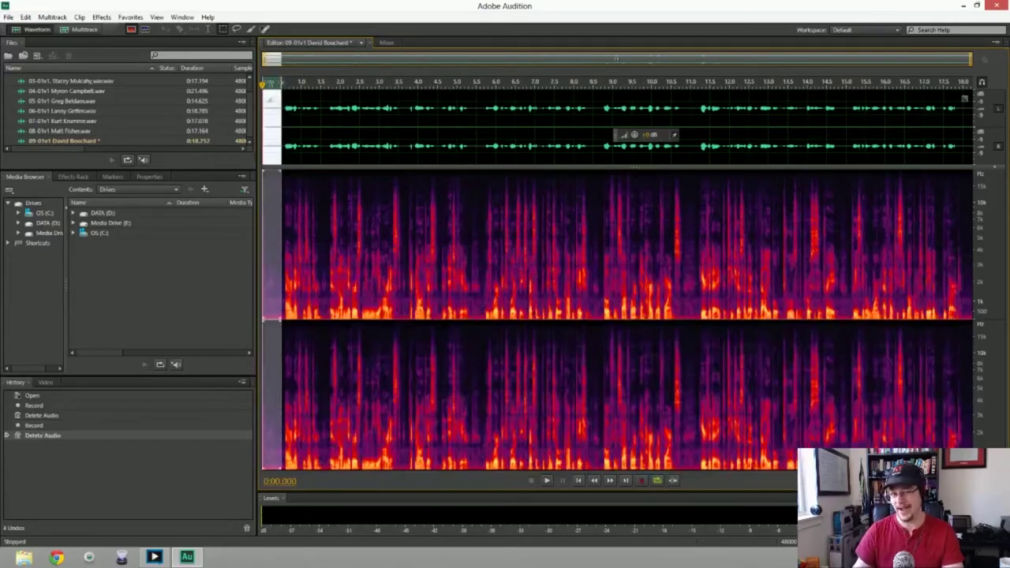
Apply noise reduction to the whole 0:18.252 recording and play it back
{"action": "key", "text": "ctrl+a"}
{"action": "key", "text": "ctrl+shift+p"}
{"action": "key", "text": "Return"}
{"action": "key", "text": "space"}
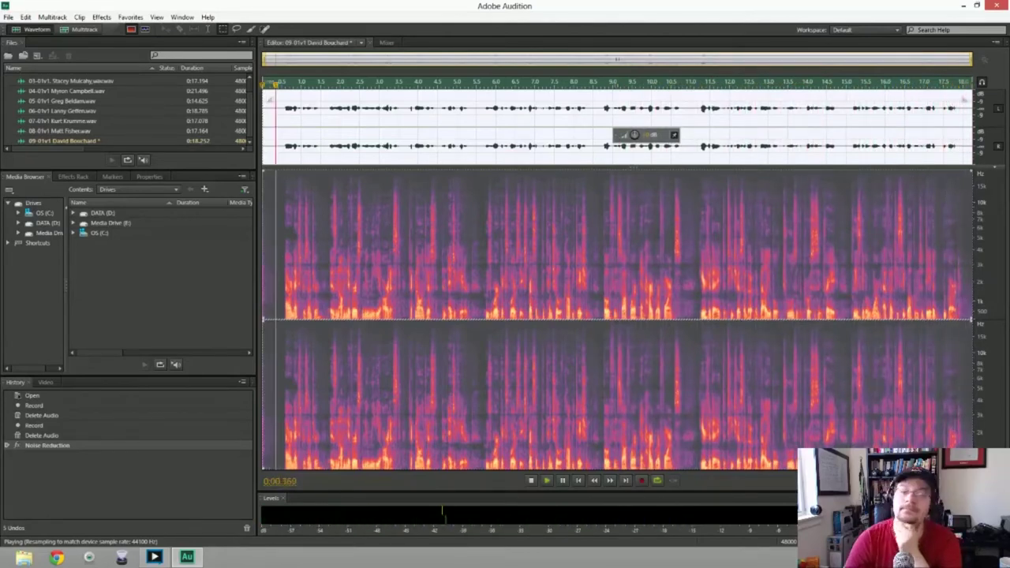
Save the cleaned ninth take as WAV and create a new 48000 Hz stereo file named 10-01v1
{"action": "key", "text": "ctrl+shift+s"}
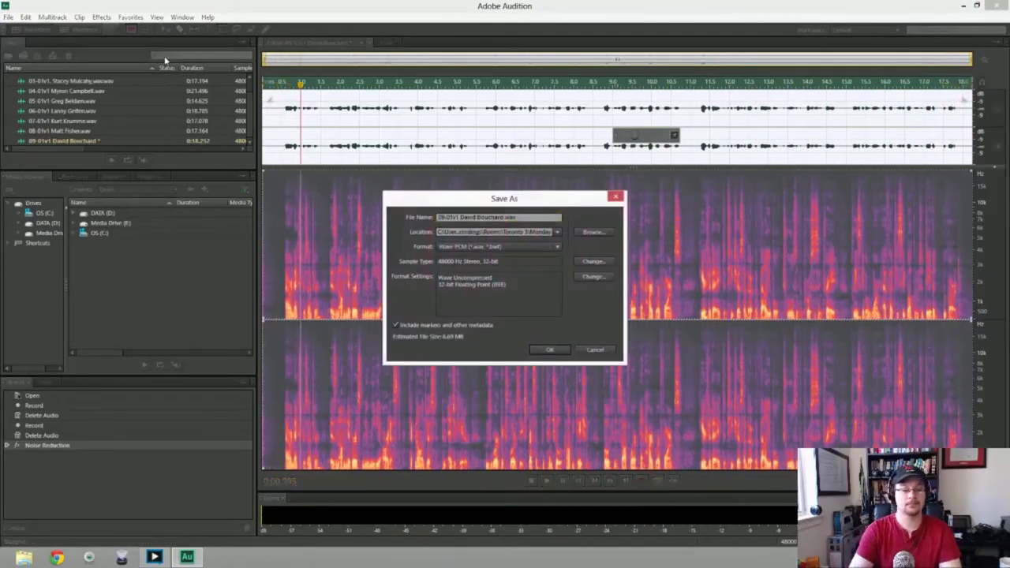
{"action": "key", "text": "Return"}
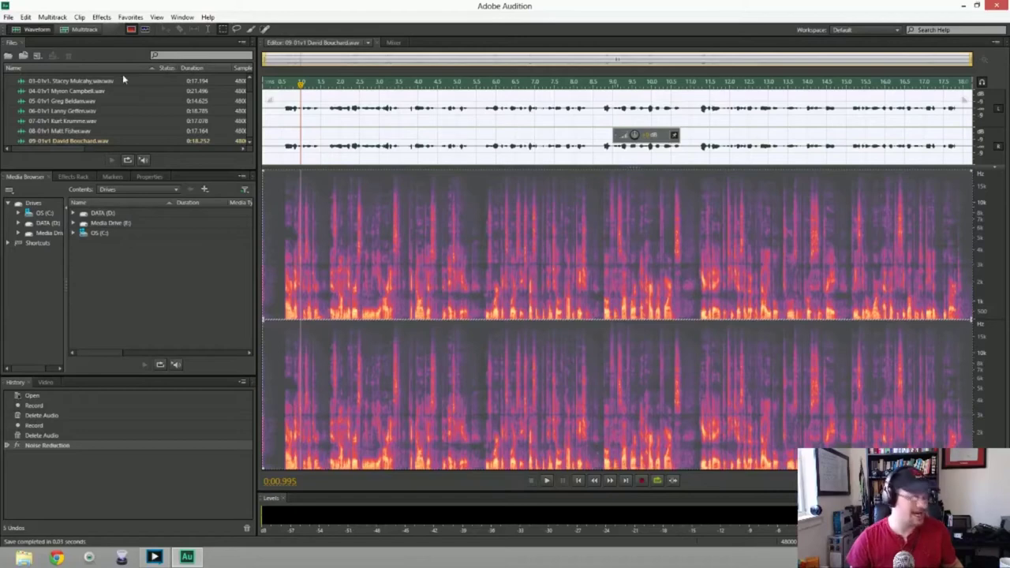
{"action": "key", "text": "ctrl+shift+n"}
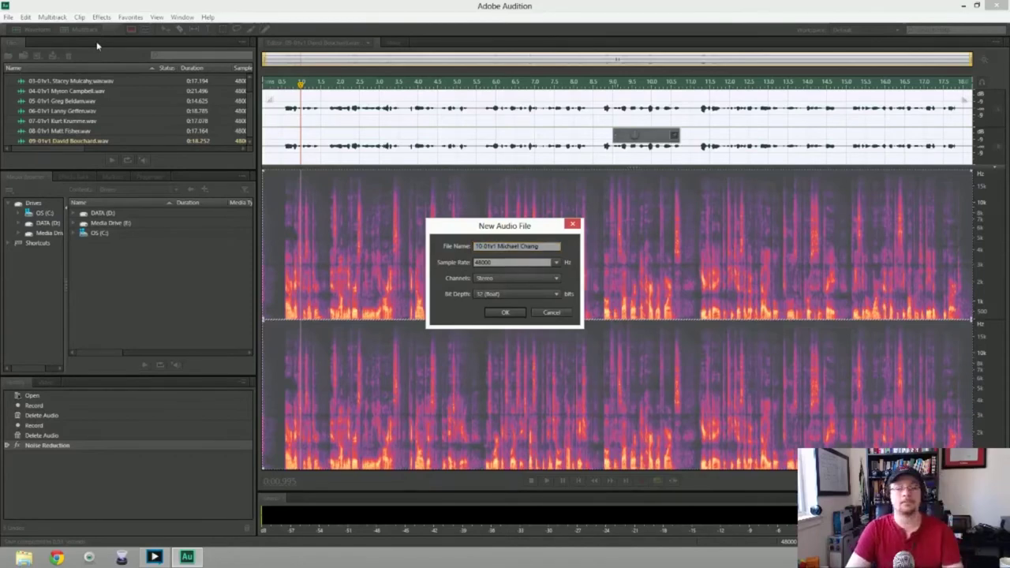
{"action": "key", "text": "Return"}
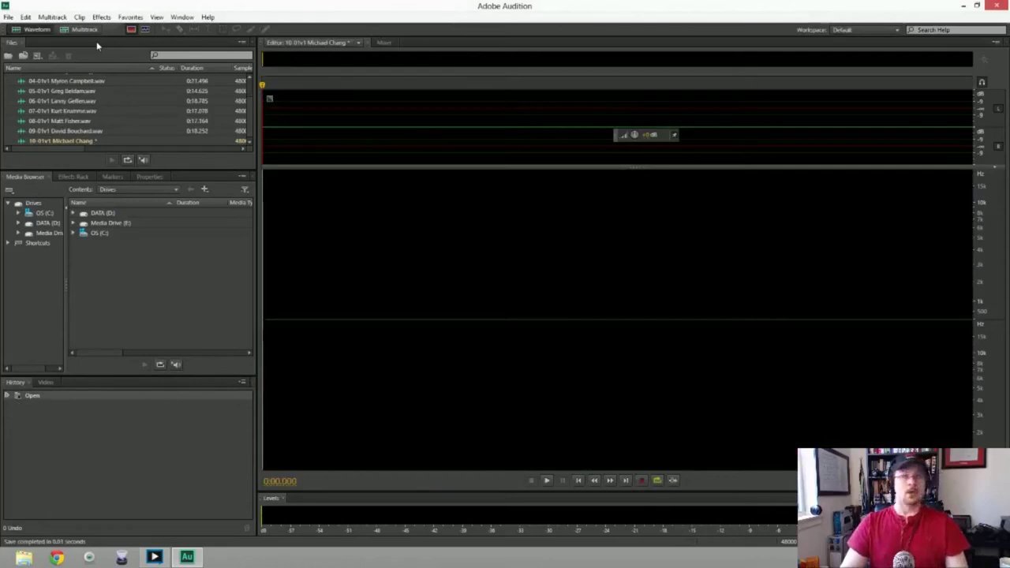
{"action": "key", "text": "shift+space"}
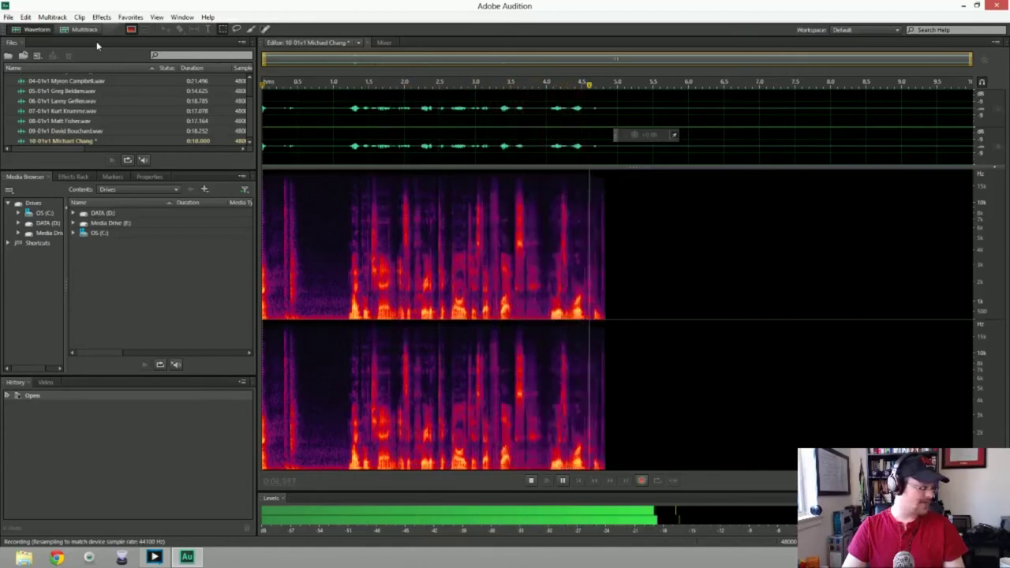
{"action": "key", "text": "space"}
{"action": "key", "text": "ctrl+a"}
{"action": "key", "text": "Delete"}
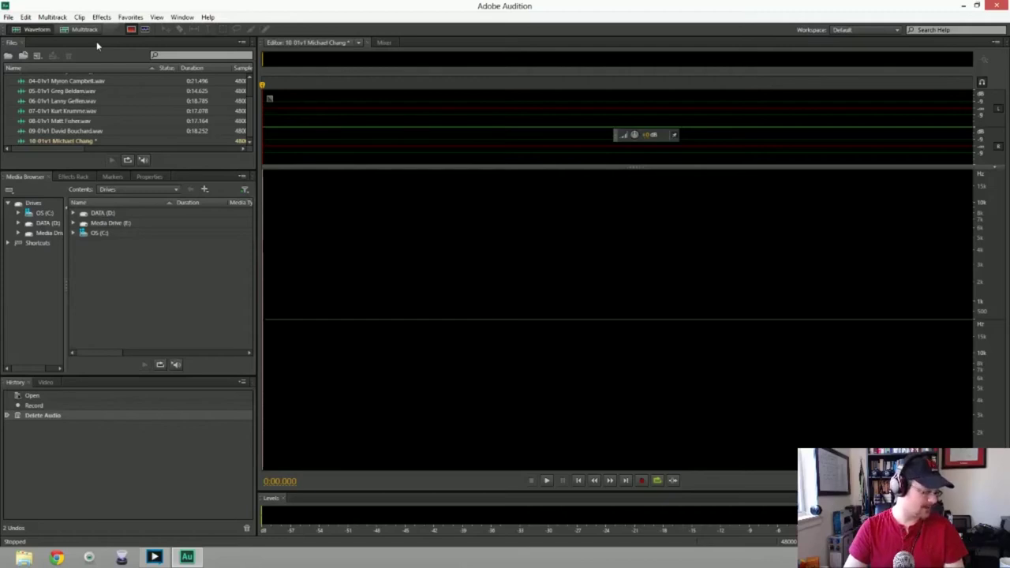
{"action": "key", "text": "shift+space"}
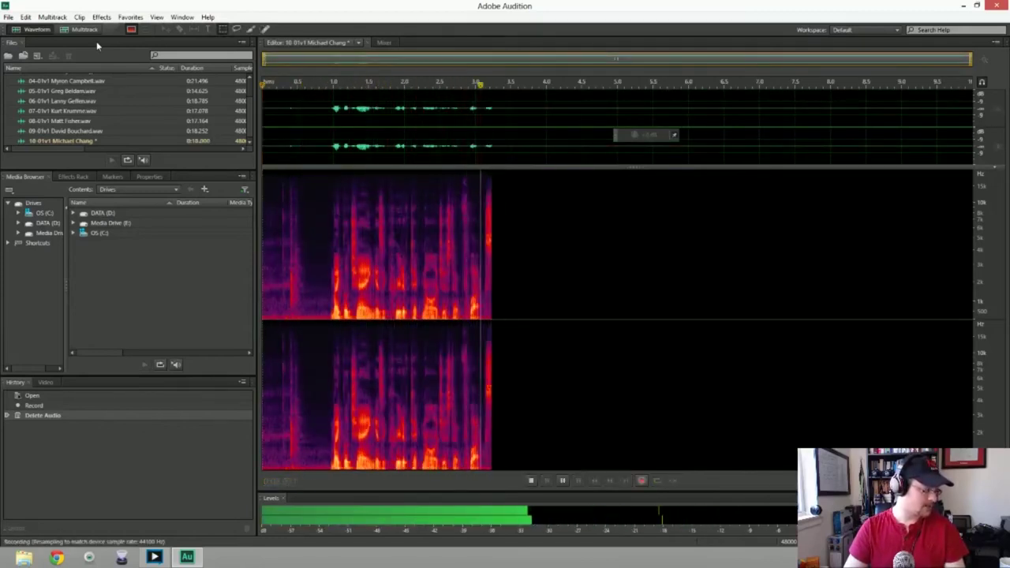
{"action": "key", "text": "space"}
{"action": "key", "text": "ctrl+a"}
{"action": "key", "text": "Delete"}
{"action": "key", "text": "shift+space"}
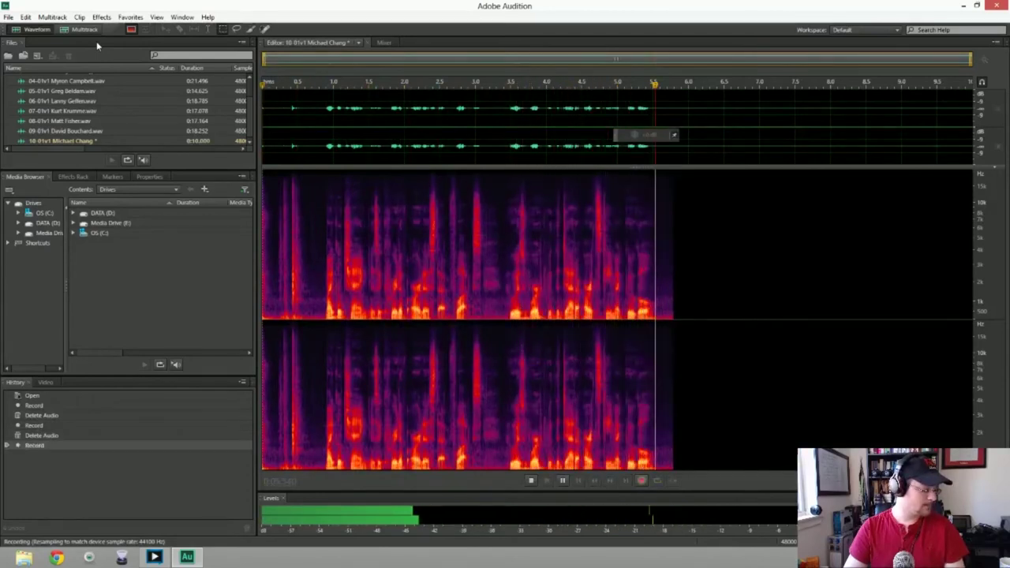
{"action": "key", "text": "space"}
{"action": "key", "text": "ctrl+a"}
{"action": "key", "text": "Delete"}
{"action": "key", "text": "shift+space"}
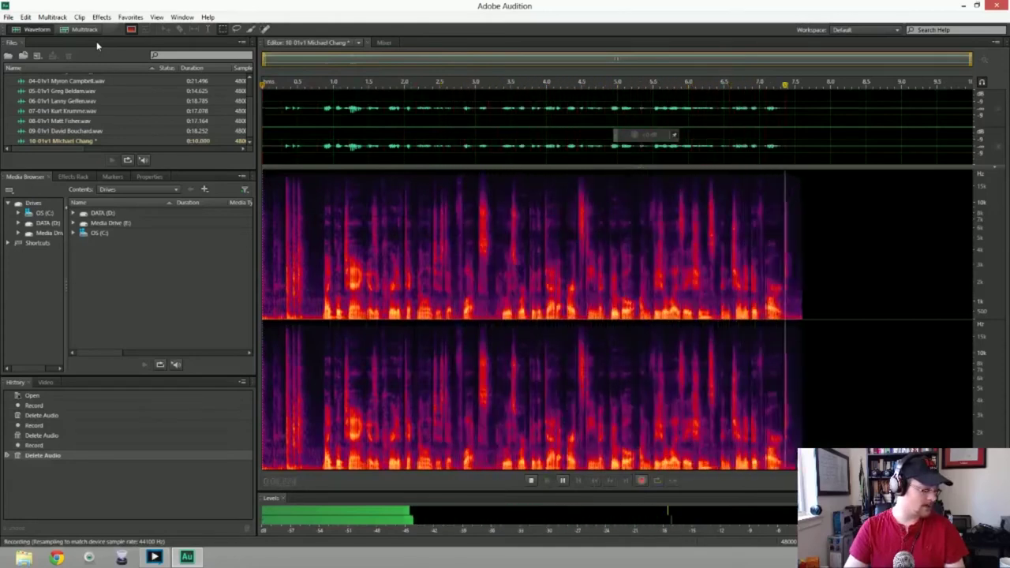
{"action": "key", "text": "space"}
{"action": "key", "text": "ctrl+a"}
{"action": "key", "text": "Delete"}
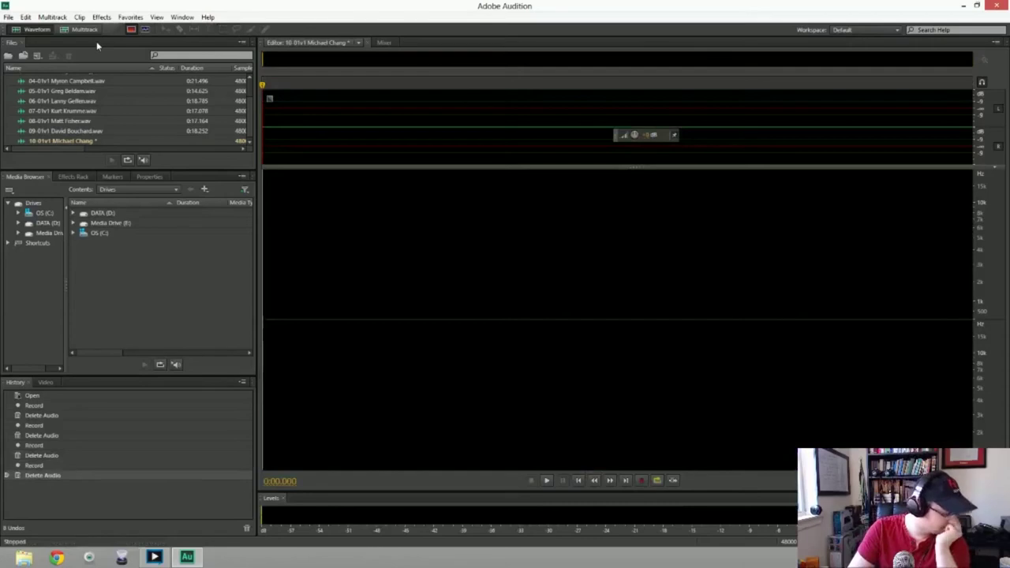
Record and discard three false-start takes in 10-01v1
{"action": "key", "text": "shift+space"}
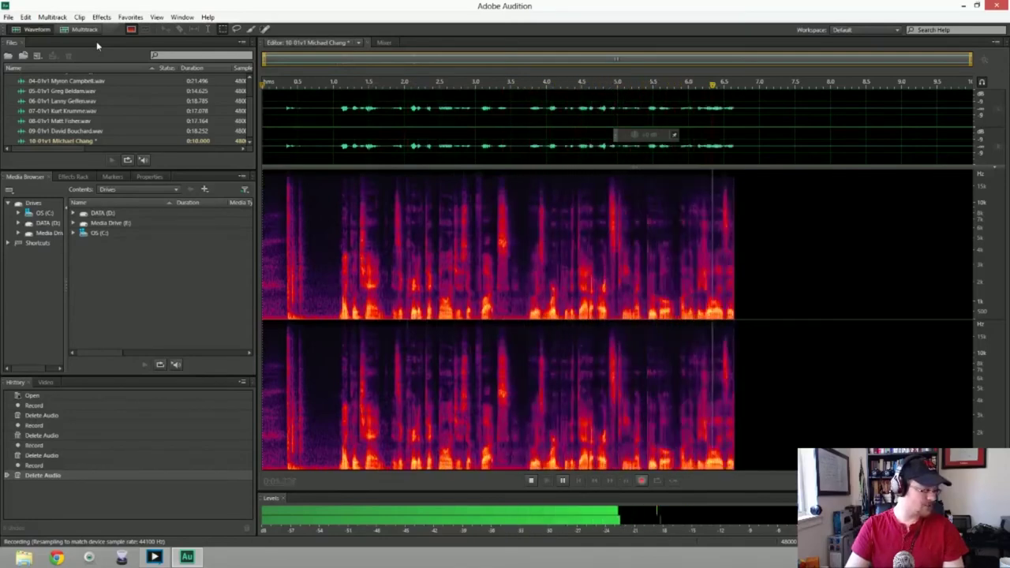
{"action": "key", "text": "space"}
{"action": "key", "text": "ctrl+a"}
{"action": "key", "text": "Delete"}
{"action": "key", "text": "shift+space"}
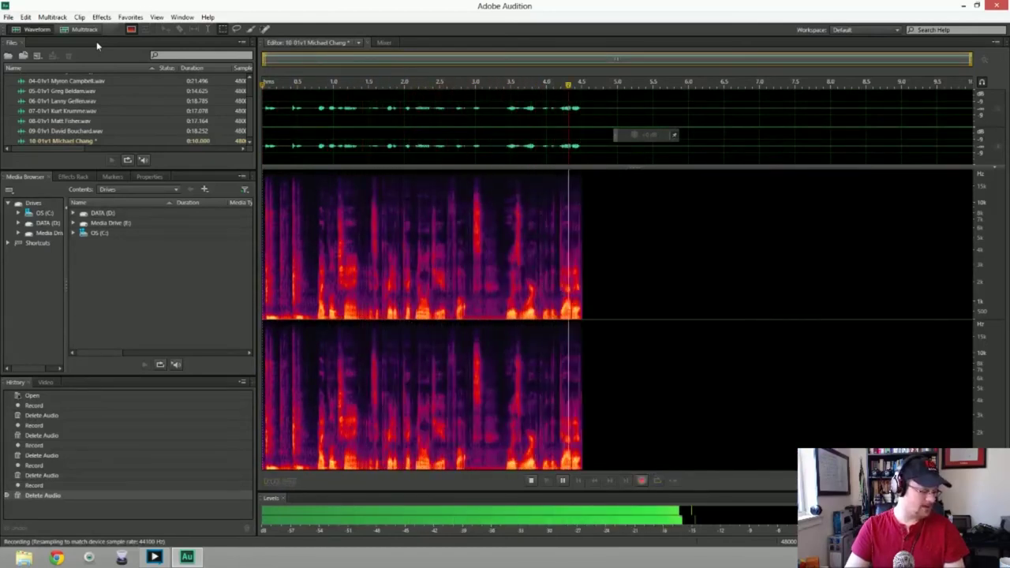
{"action": "key", "text": "space"}
{"action": "key", "text": "ctrl+a"}
{"action": "key", "text": "Delete"}
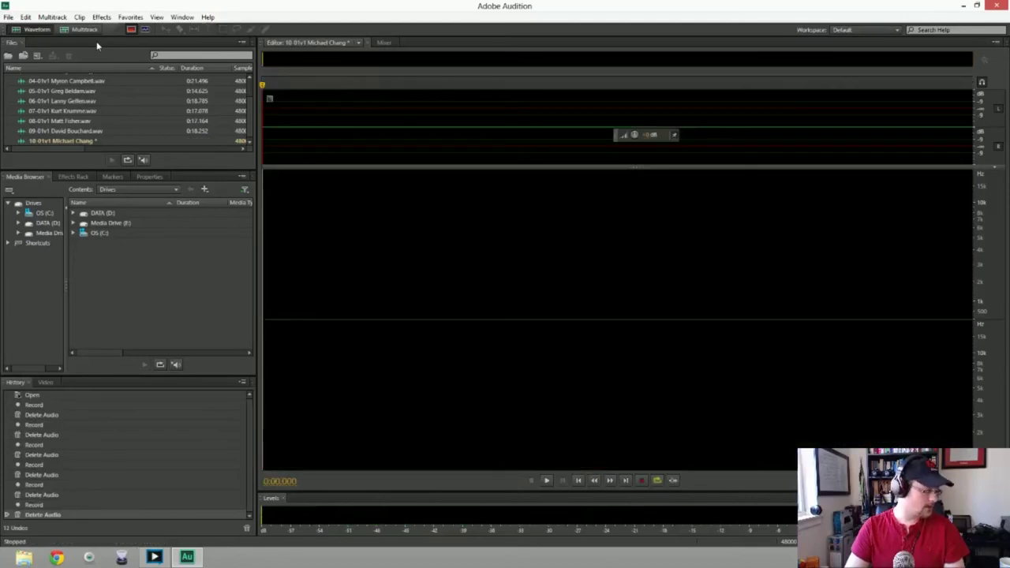
{"action": "key", "text": "shift+space"}
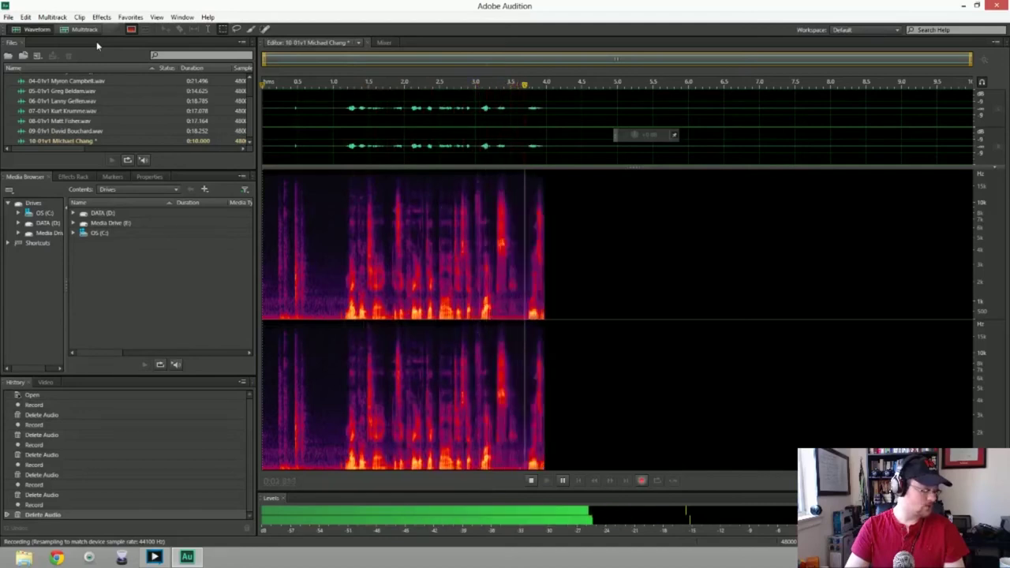
{"action": "key", "text": "space"}
{"action": "key", "text": "ctrl+a"}
{"action": "key", "text": "Delete"}
Record and discard three more failed takes
{"action": "key", "text": "shift+space"}
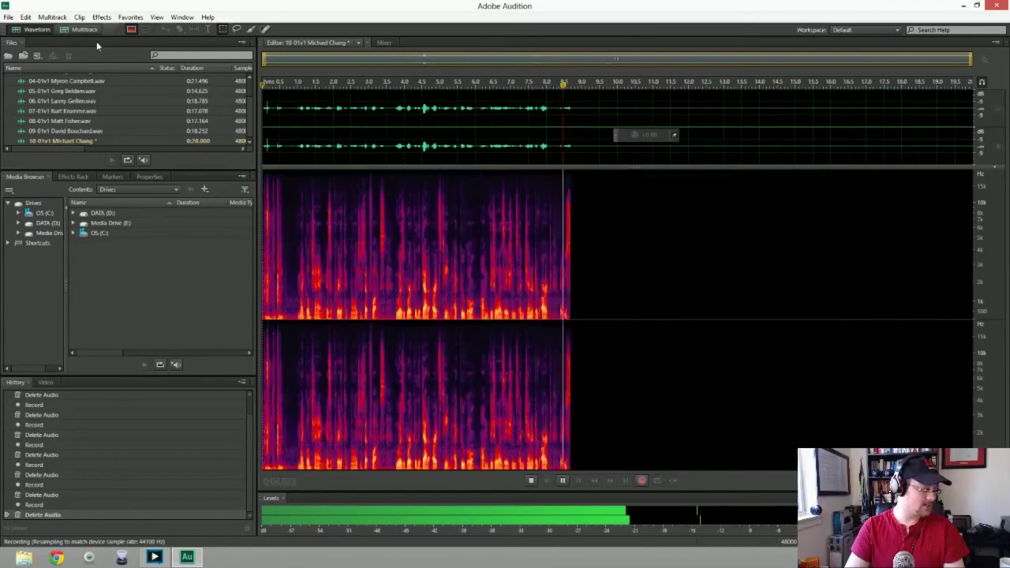
{"action": "key", "text": "space"}
{"action": "key", "text": "ctrl+a"}
{"action": "key", "text": "Delete"}
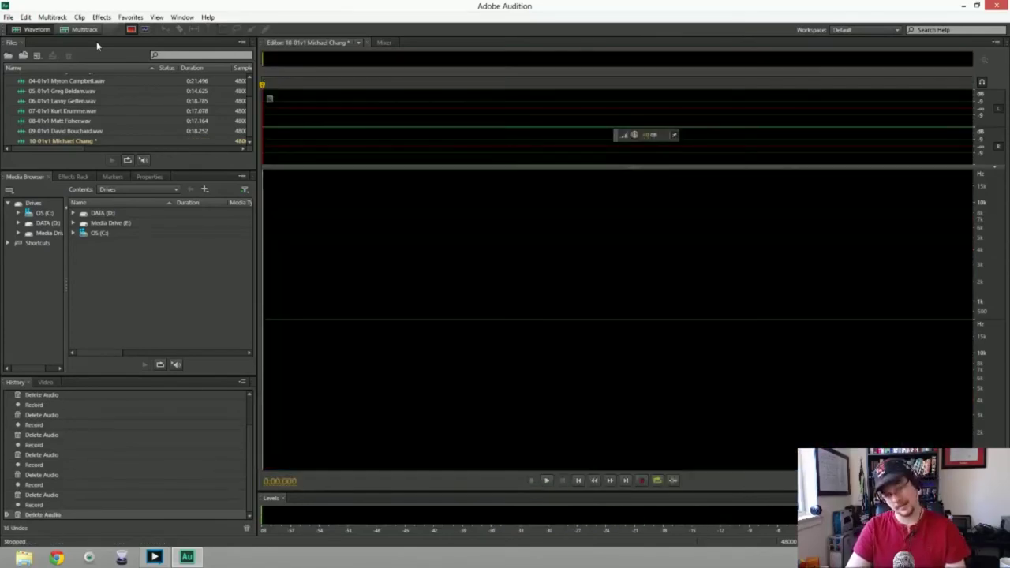
{"action": "key", "text": "shift+space"}
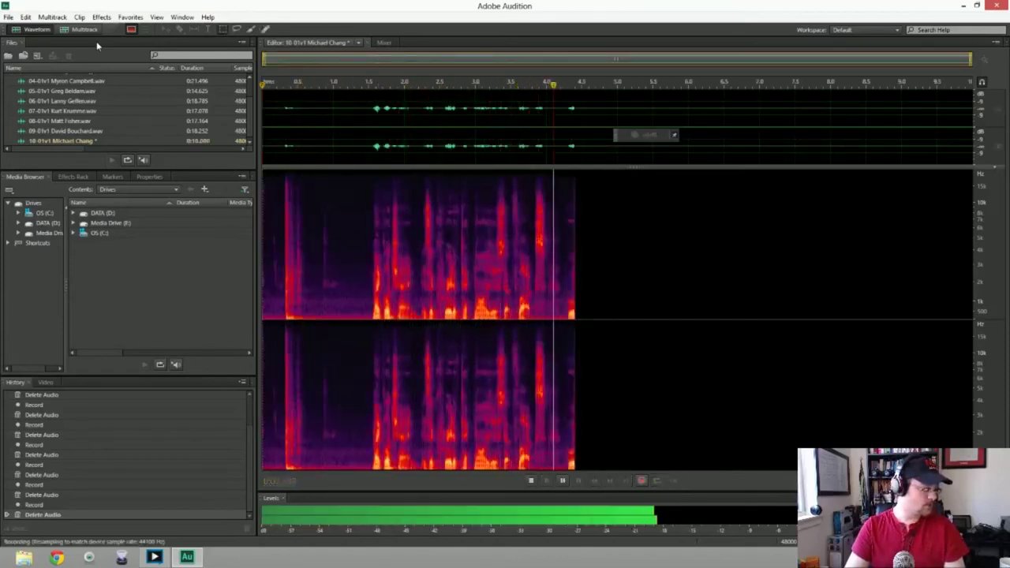
{"action": "key", "text": "space"}
{"action": "key", "text": "ctrl+a"}
{"action": "key", "text": "Delete"}
{"action": "key", "text": "shift+space"}
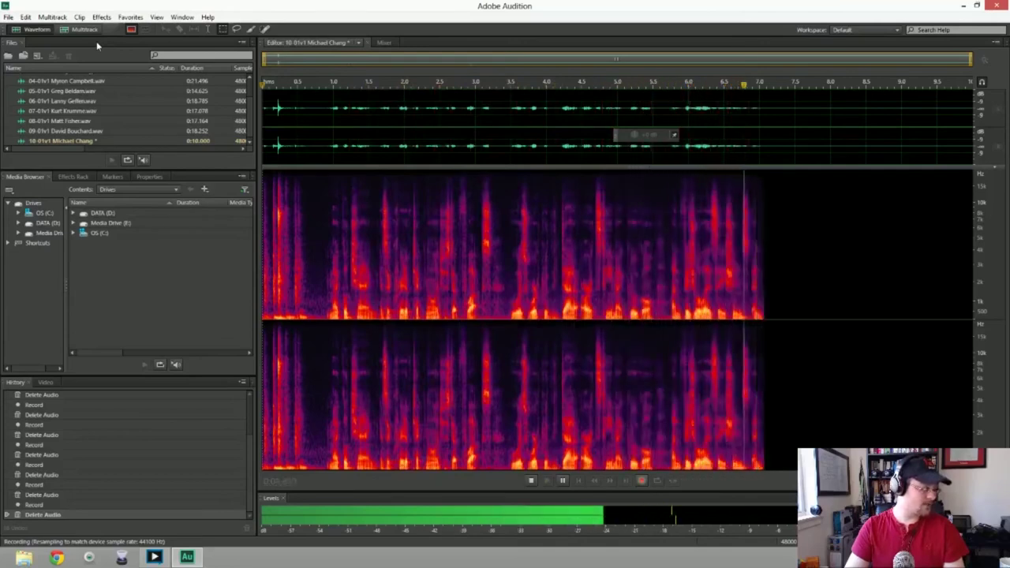
{"action": "key", "text": "space"}
{"action": "key", "text": "Delete"}
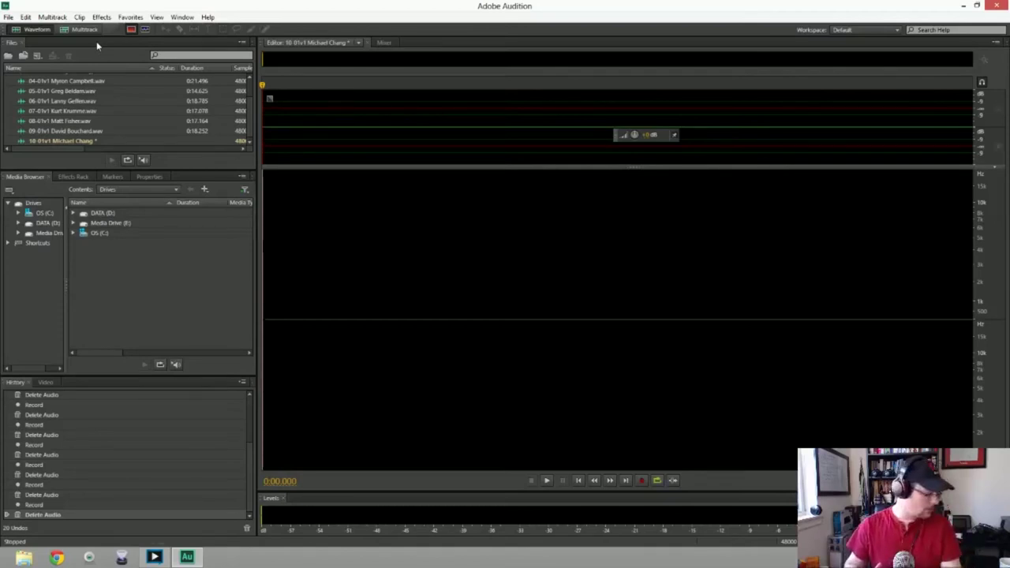
Discard two further false starts, then record a complete take of about 16.5 seconds
{"action": "key", "text": "shift+space"}
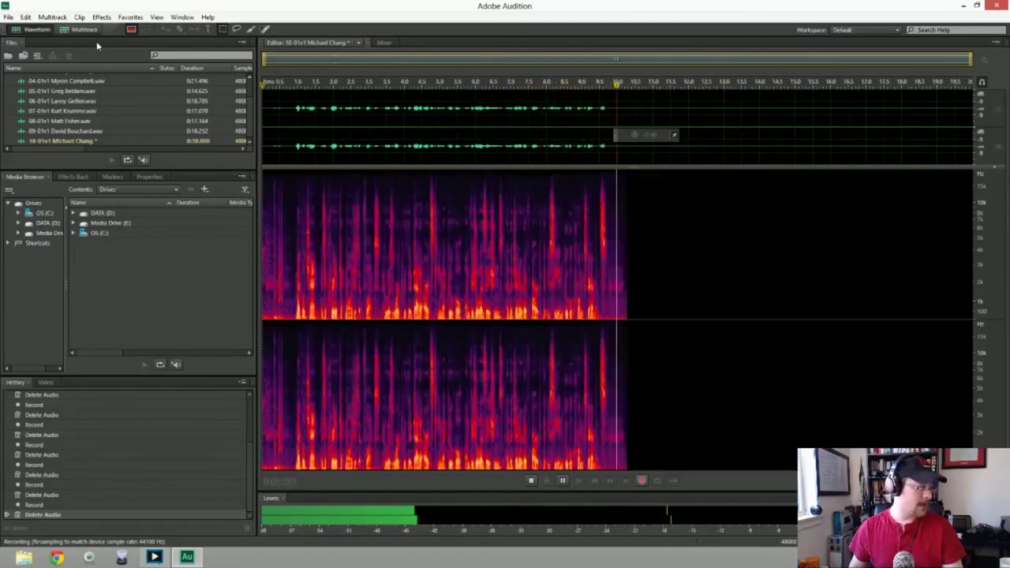
{"action": "key", "text": "space"}
{"action": "key", "text": "ctrl+a"}
{"action": "key", "text": "Delete"}
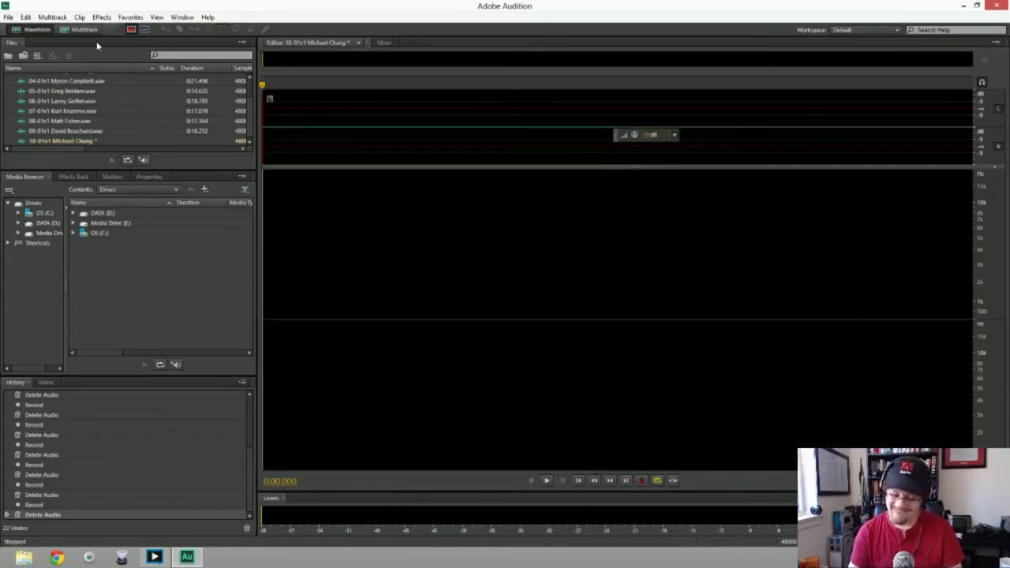
{"action": "key", "text": "shift+space"}
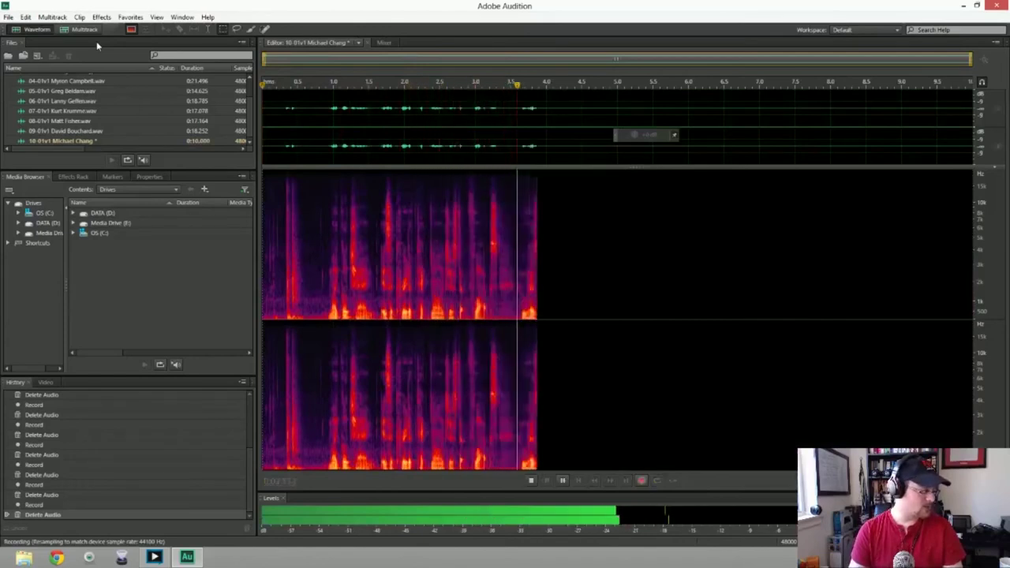
{"action": "key", "text": "space"}
{"action": "key", "text": "ctrl+a"}
{"action": "key", "text": "Delete"}
{"action": "key", "text": "shift+space"}
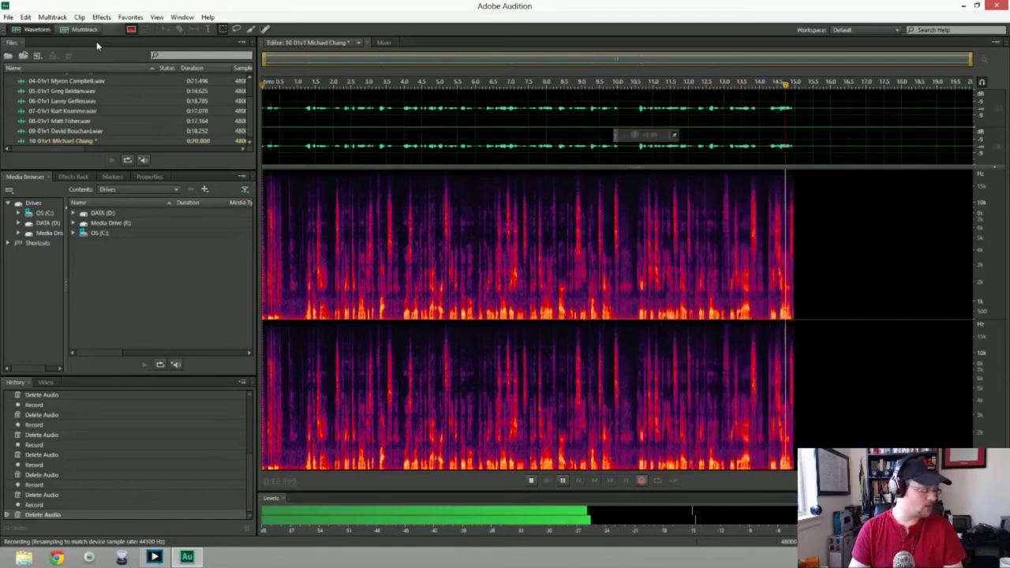
{"action": "key", "text": "space"}
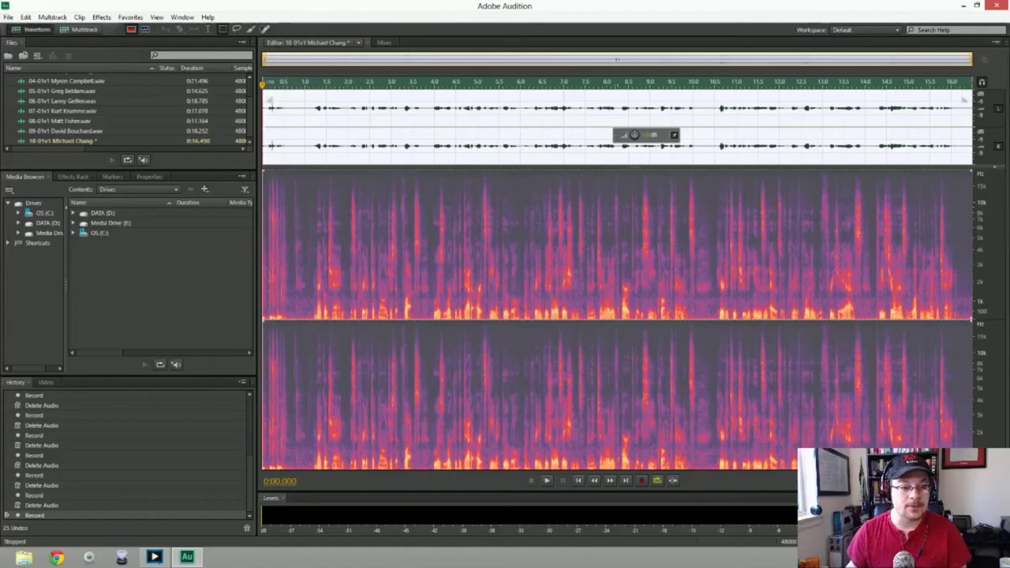
Trim the opening half second and apply noise reduction to the whole tenth take
{"action": "key", "text": "Delete"}
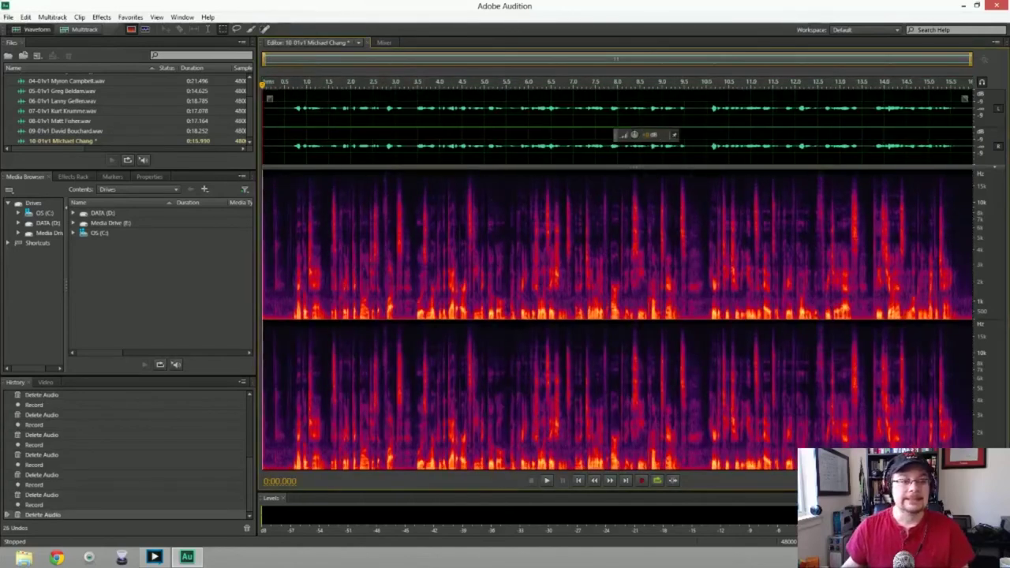
{"action": "left_click_drag", "start_coordinate": [263, 237], "coordinate": [289, 237]}
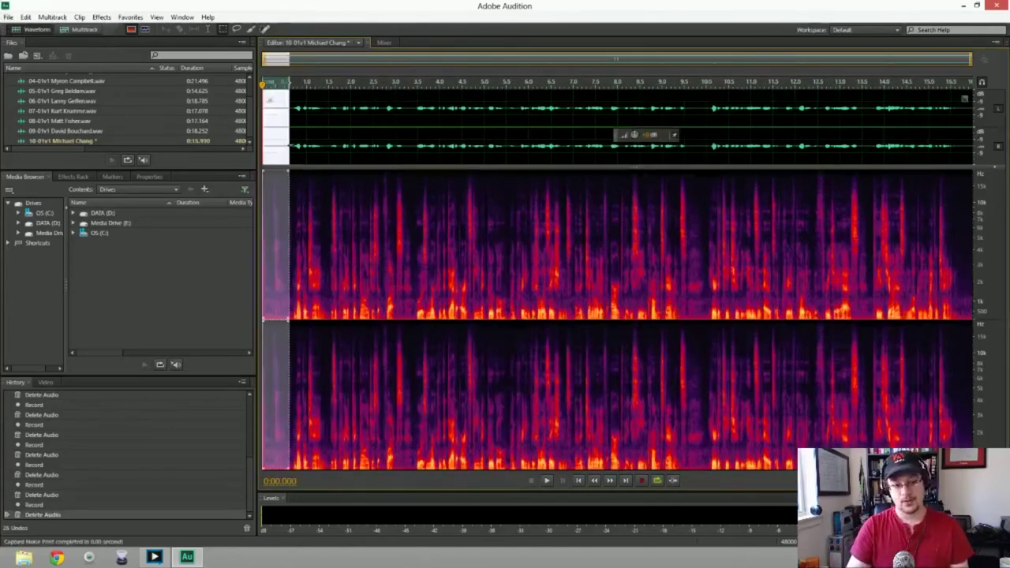
{"action": "key", "text": "ctrl+a"}
{"action": "key", "text": "ctrl+shift+p"}
{"action": "key", "text": "Return"}
{"action": "key", "text": "space"}
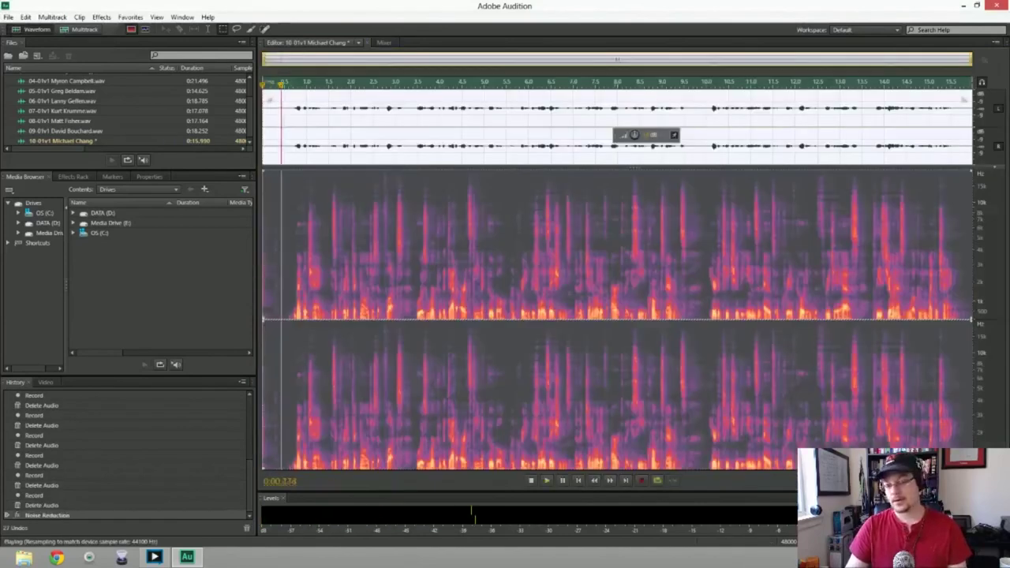
{"action": "key", "text": "space"}
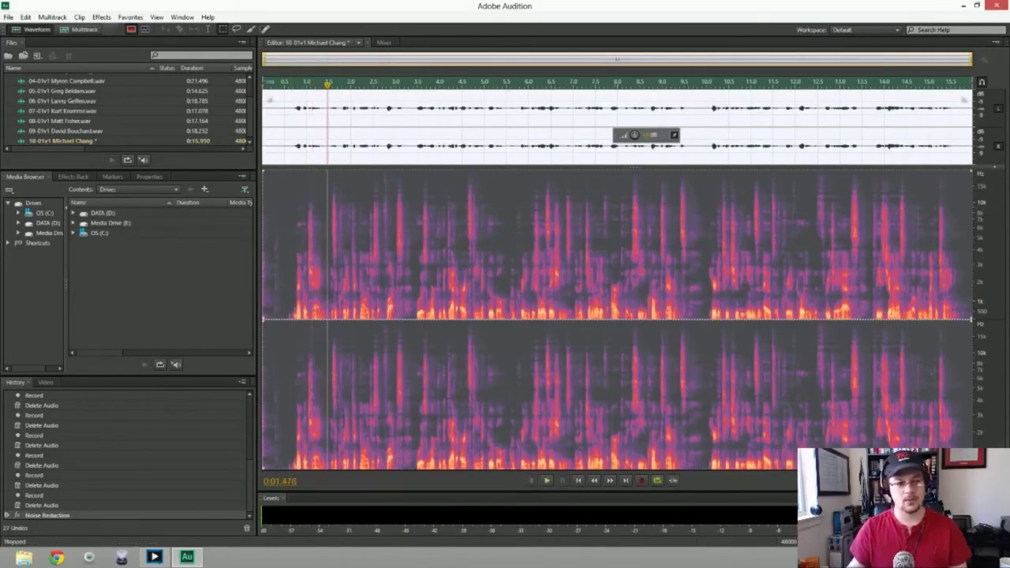
Cut the remaining lead-in to leave 0:15.848, review playback, and open Save As
{"action": "key", "text": "ctrl+shift+a"}
{"action": "key", "text": "space"}
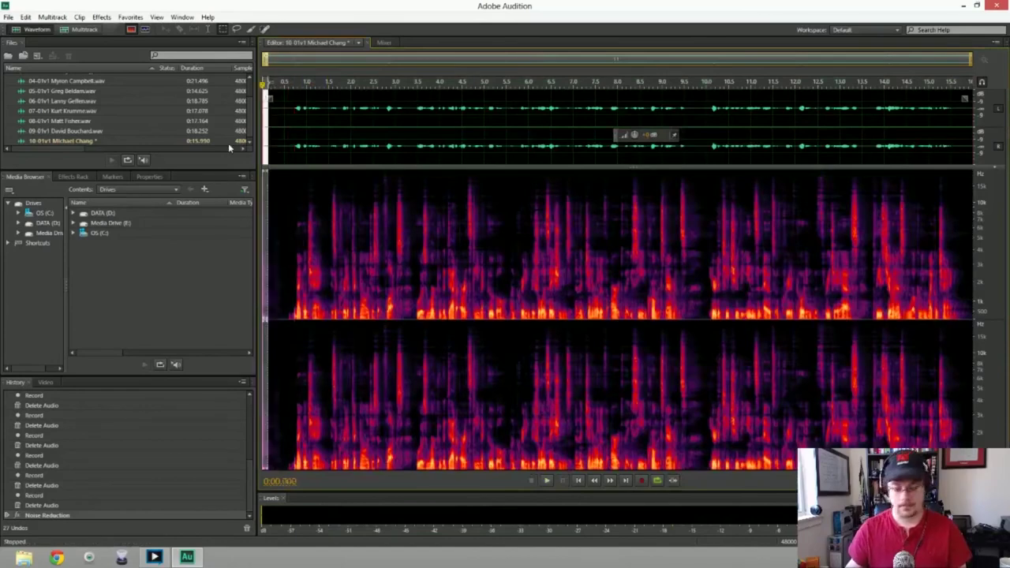
{"action": "key", "text": "Delete"}
{"action": "key", "text": "space"}
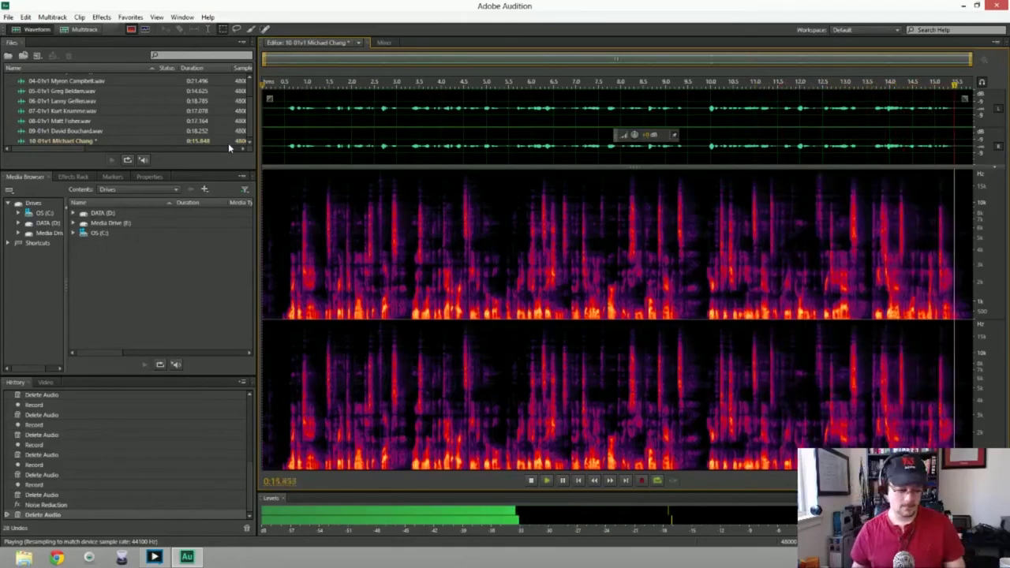
{"action": "key", "text": "ctrl+s"}
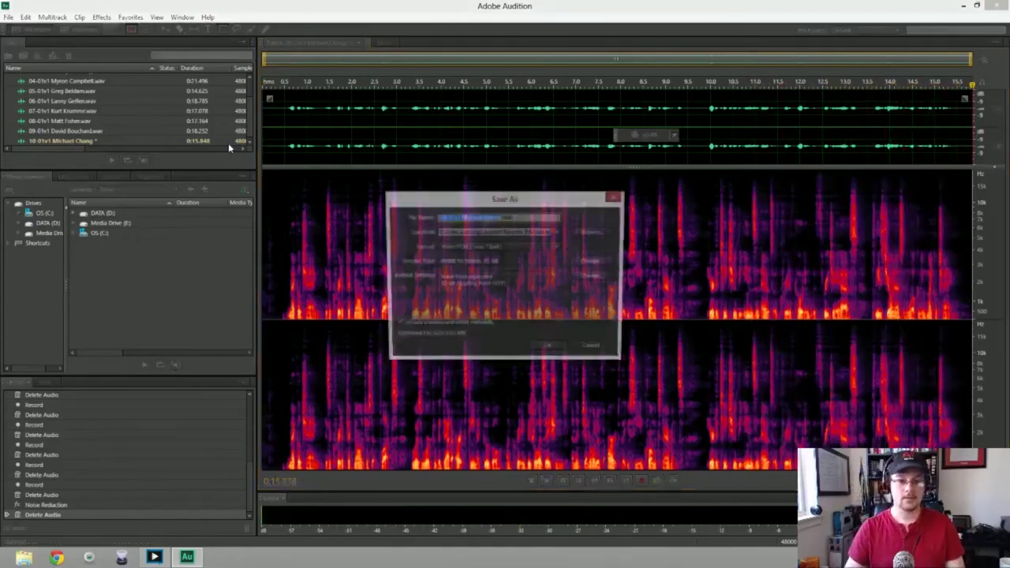
Save the tenth take, create new stereo 48000 Hz file 11-01v1, and start recording
{"action": "key", "text": "Return"}
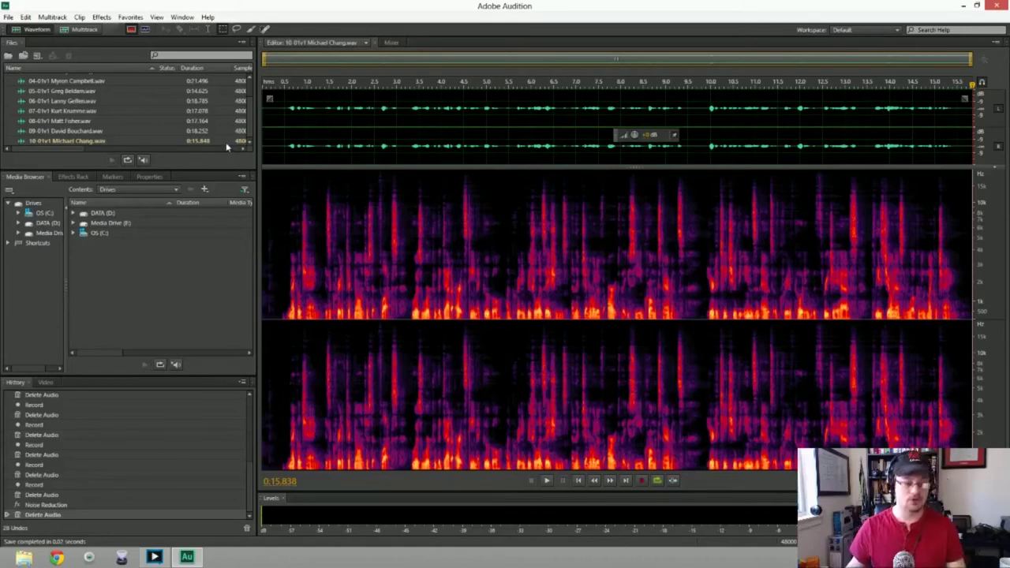
{"action": "key", "text": "ctrl+shift+n"}
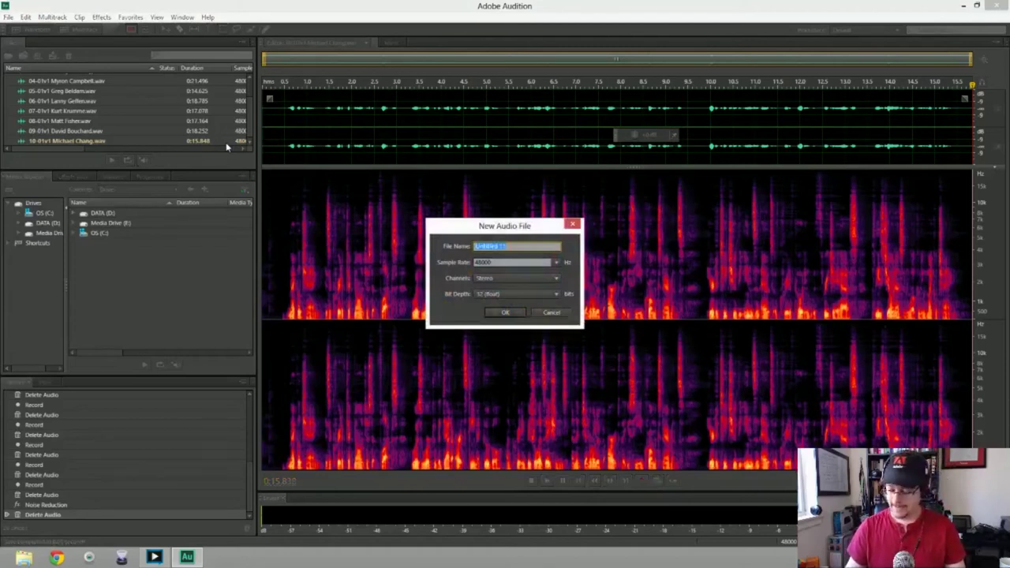
{"action": "type", "text": "11-01"}
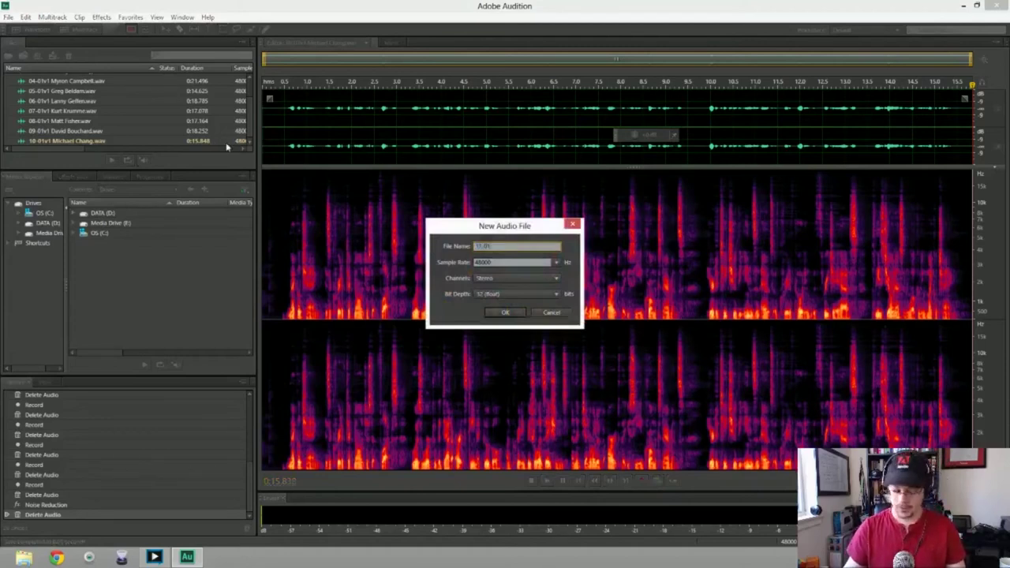
{"action": "type", "text": "v1"}
{"action": "key", "text": "Return"}
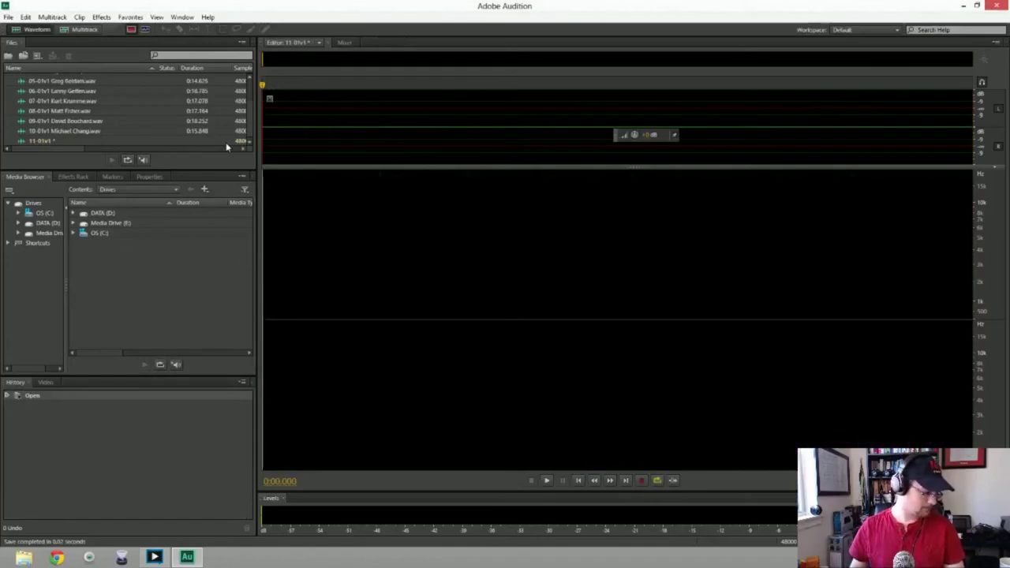
{"action": "key", "text": "shift+space"}
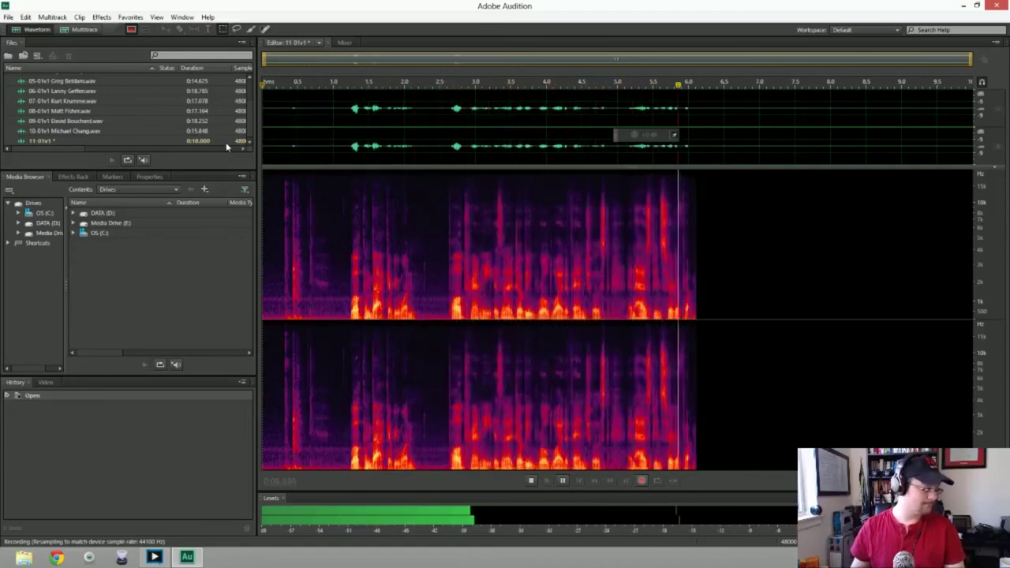
Discard two botched takes in 11-01v1 and record a full take of about 19.1 seconds
{"action": "key", "text": "space"}
{"action": "key", "text": "ctrl+a"}
{"action": "key", "text": "Delete"}
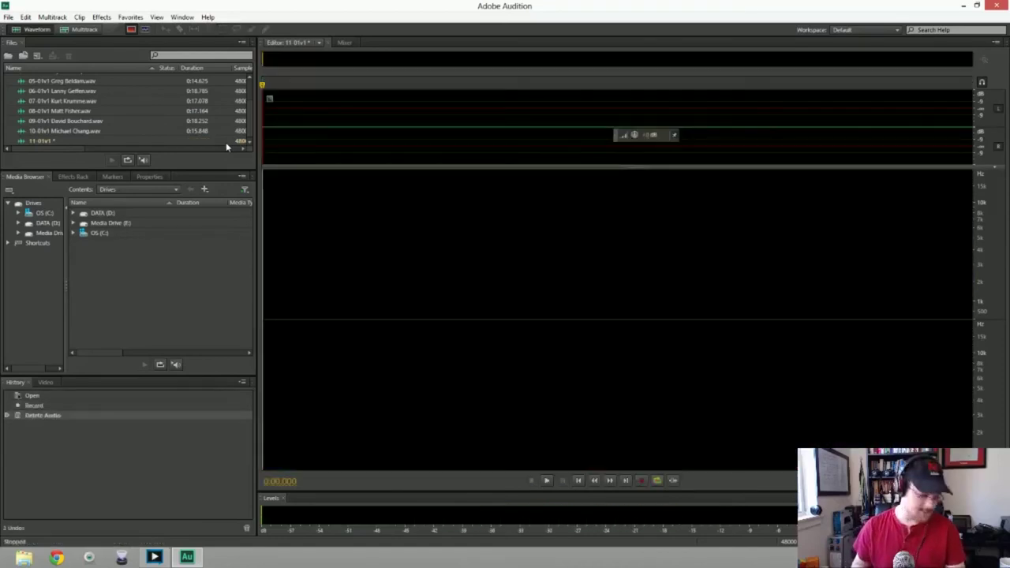
{"action": "key", "text": "shift+space"}
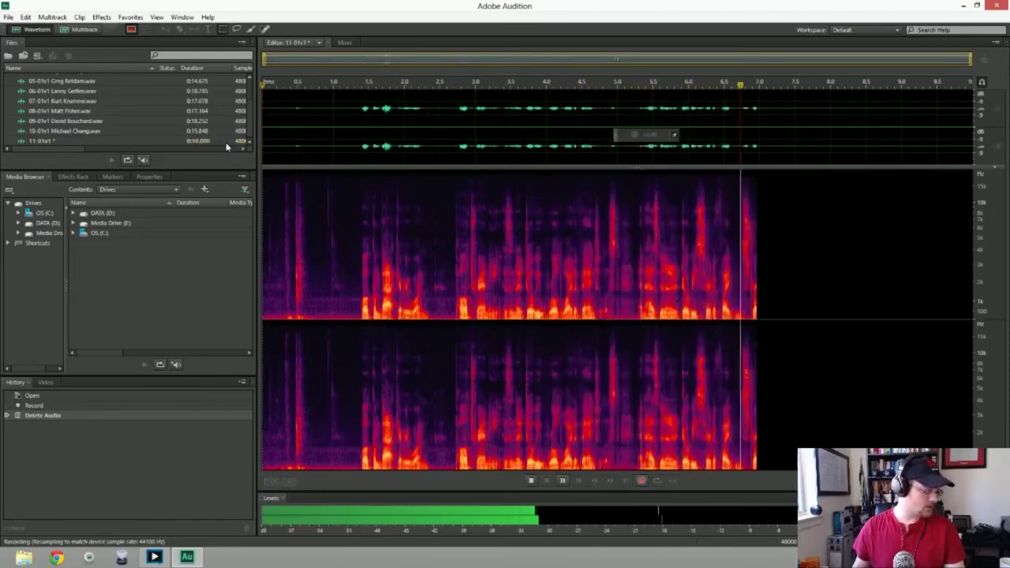
{"action": "key", "text": "space"}
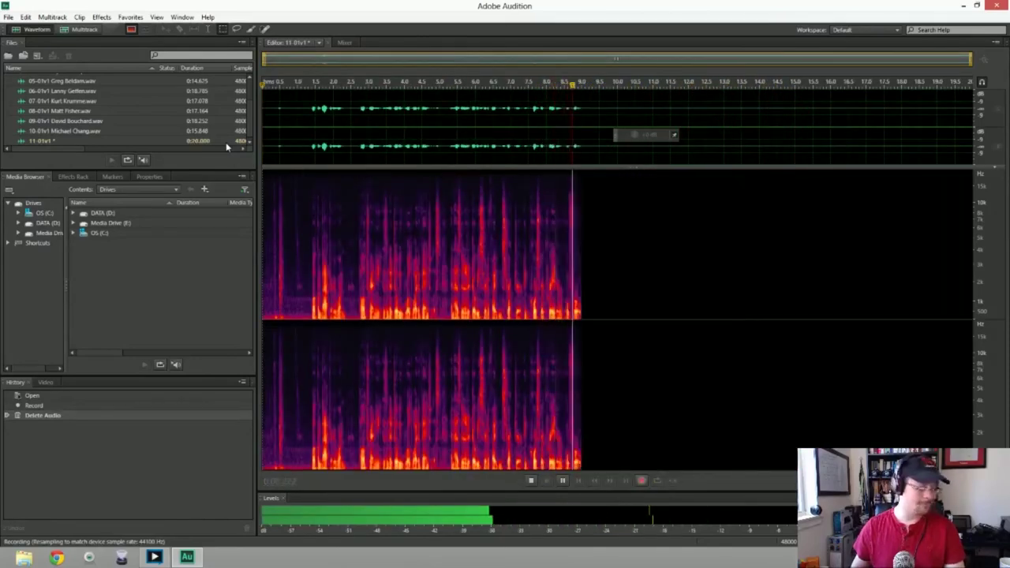
{"action": "key", "text": "ctrl+a"}
{"action": "key", "text": "Delete"}
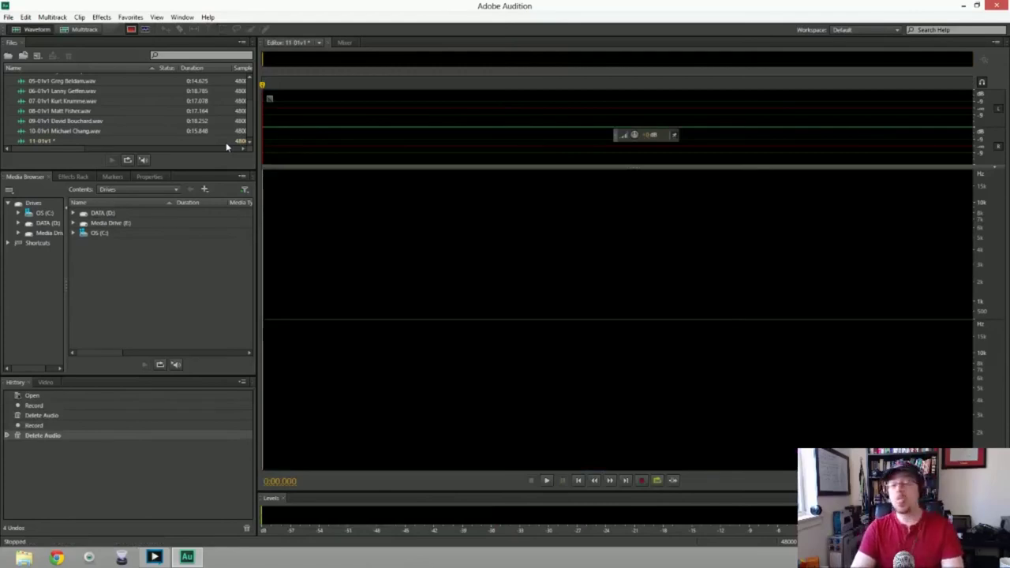
{"action": "key", "text": "shift+space"}
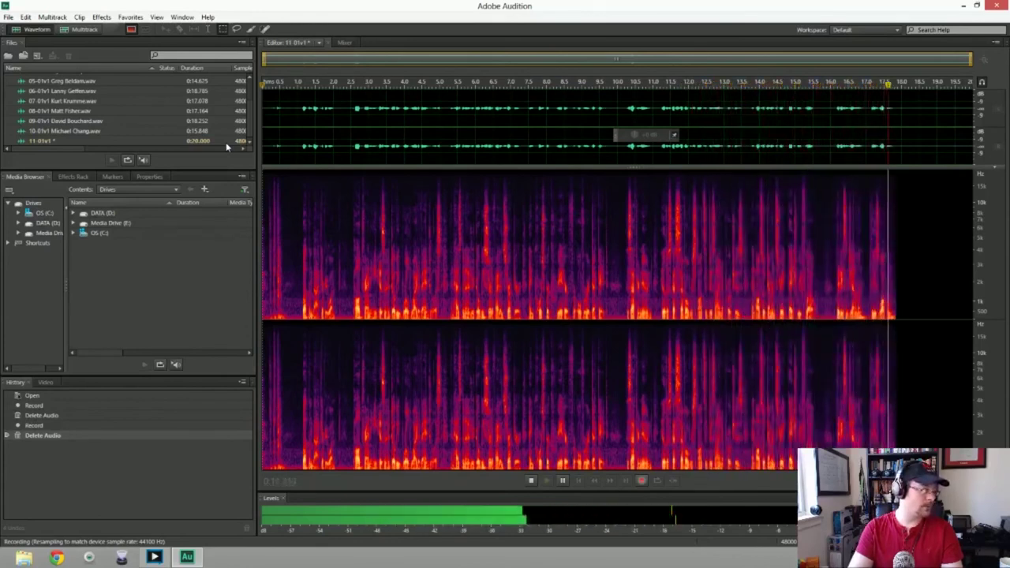
{"action": "key", "text": "space"}
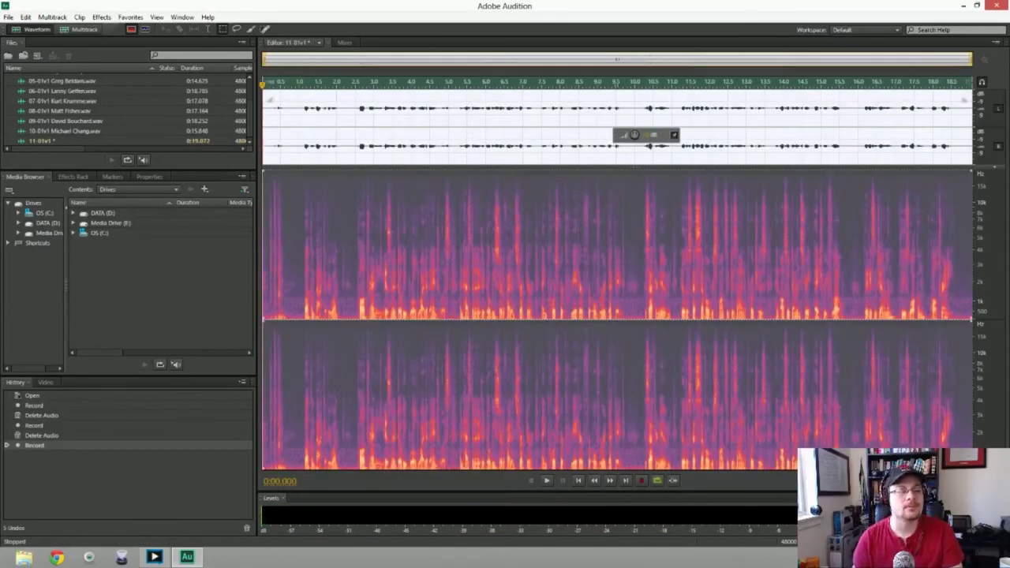
Trim the silent lead-in from the start of the eleventh take, undoing one mistaken delete
{"action": "key", "text": "Delete"}
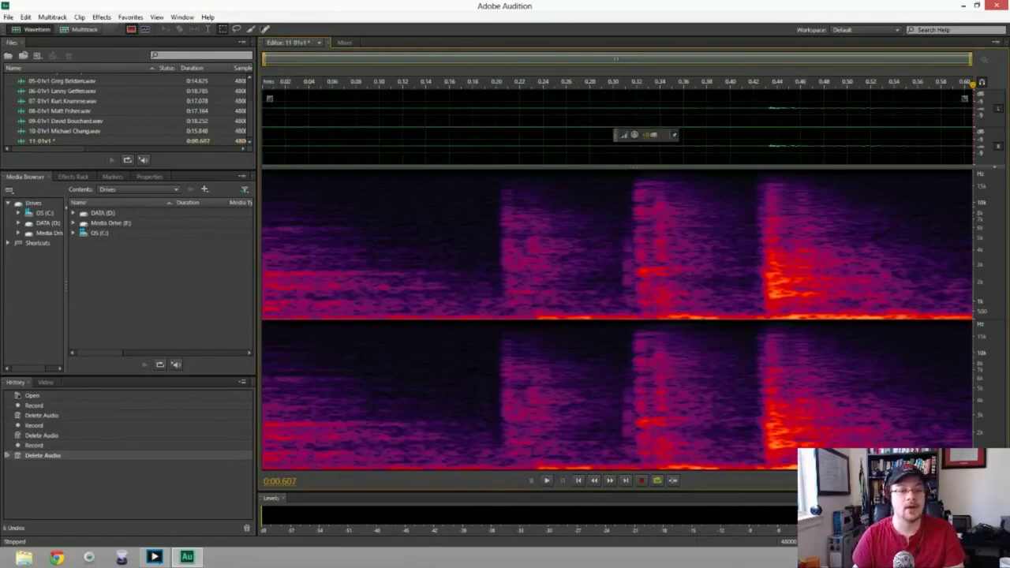
{"action": "key", "text": "ctrl+z"}
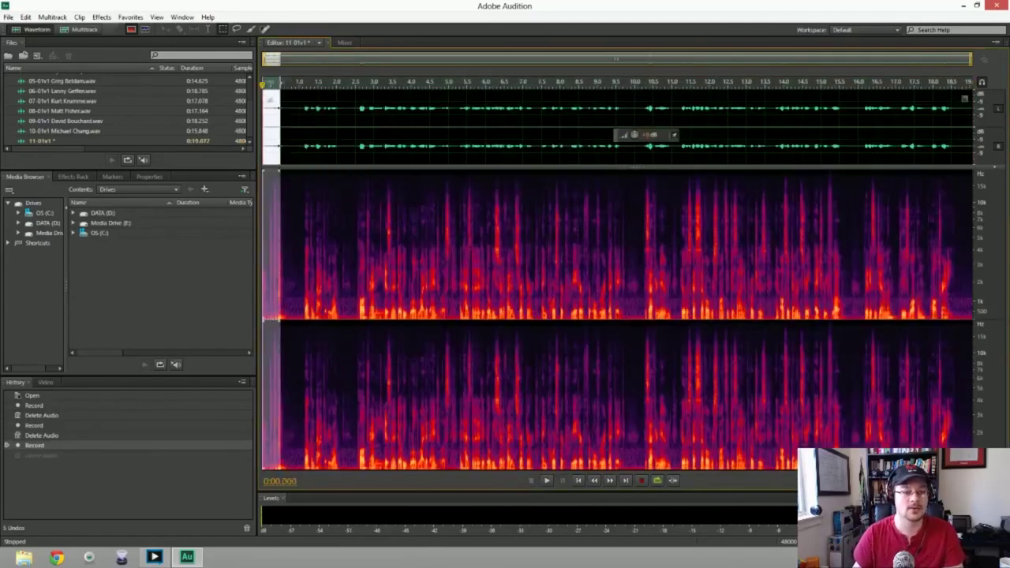
{"action": "key", "text": "Delete"}
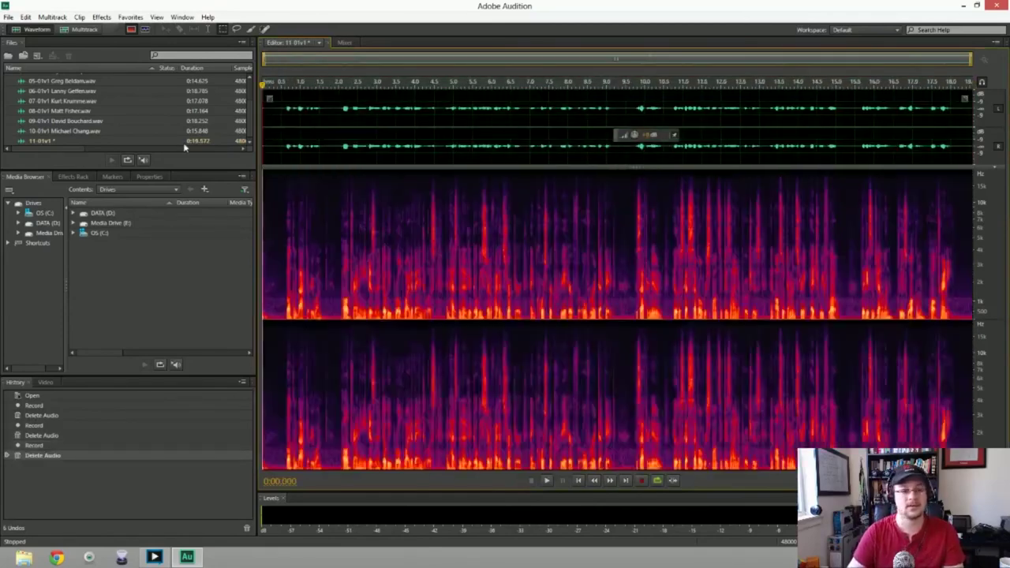
{"action": "key", "text": "space"}
{"action": "key", "text": "space"}
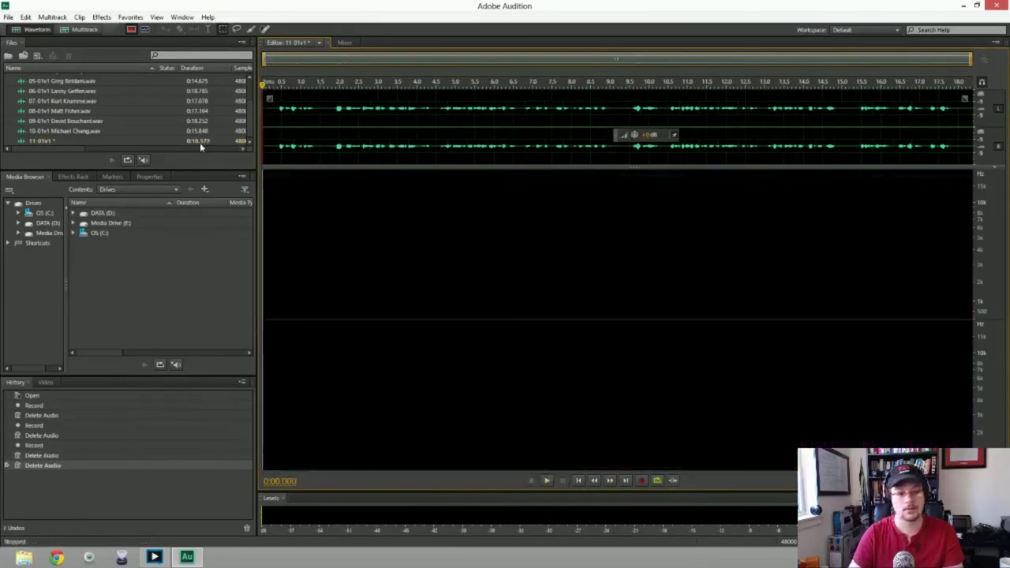
{"action": "key", "text": "Delete"}
Capture a noise print from the opening silence and apply noise reduction to the whole take
{"action": "mouse_move", "coordinate": [263, 126]}
{"action": "left_mouse_down"}
{"action": "mouse_move", "coordinate": [281, 126]}
{"action": "mouse_move", "coordinate": [274, 140]}
{"action": "left_mouse_up"}
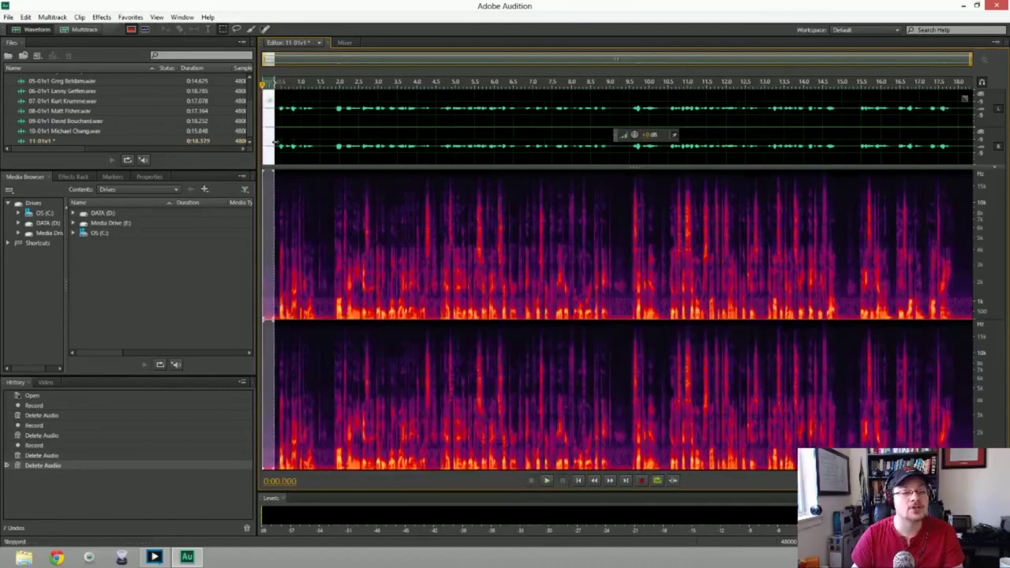
{"action": "key", "text": "shift+p"}
{"action": "key", "text": "ctrl+a"}
{"action": "key", "text": "ctrl+shift+p"}
{"action": "key", "text": "Return"}
{"action": "key", "text": "space"}
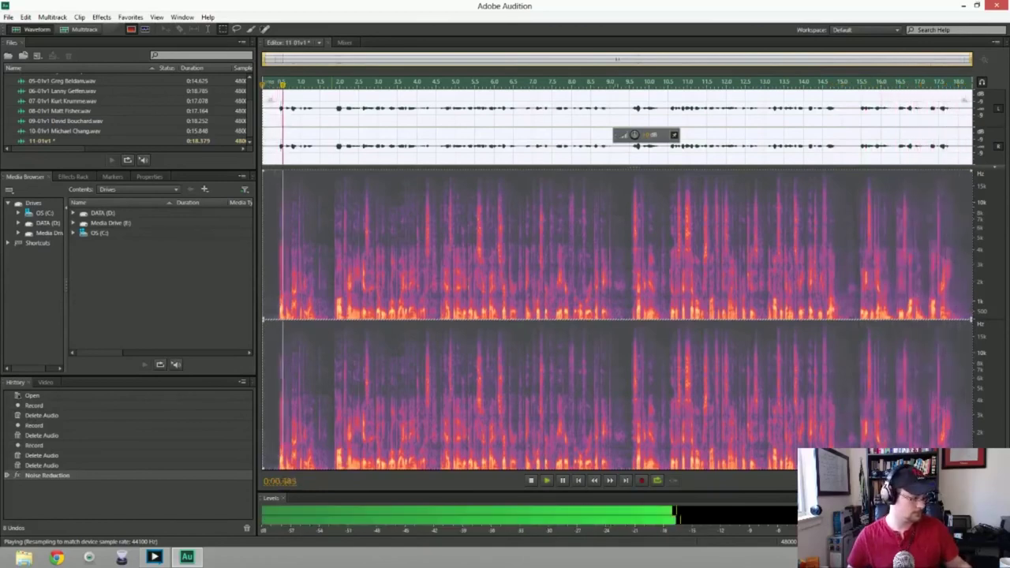
Save the eleventh take as a WAV named 11-01v1 followed by the speaker's name
{"action": "key", "text": "space"}
{"action": "key", "text": "ctrl+shift+s"}
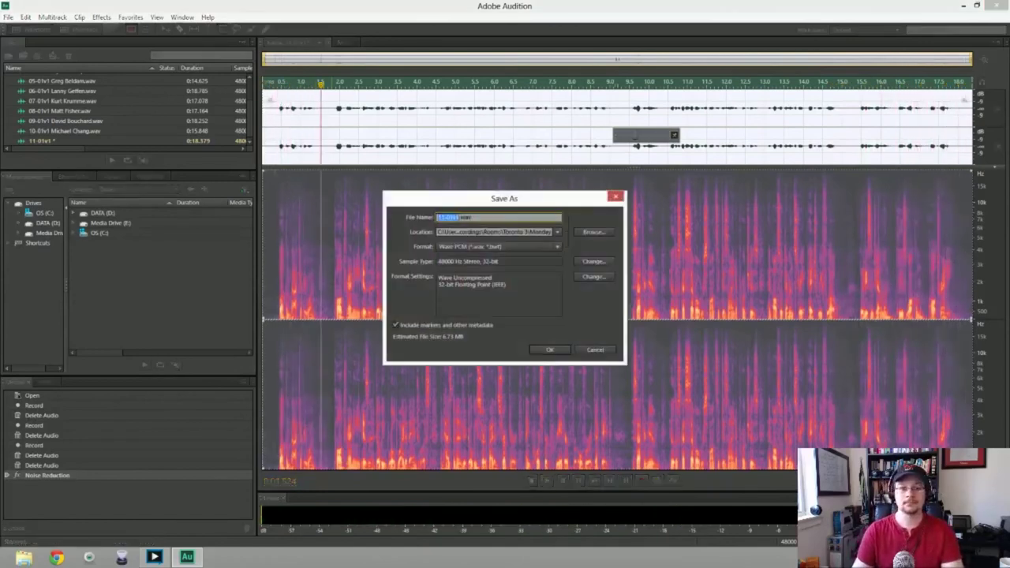
{"action": "key", "text": "Right"}
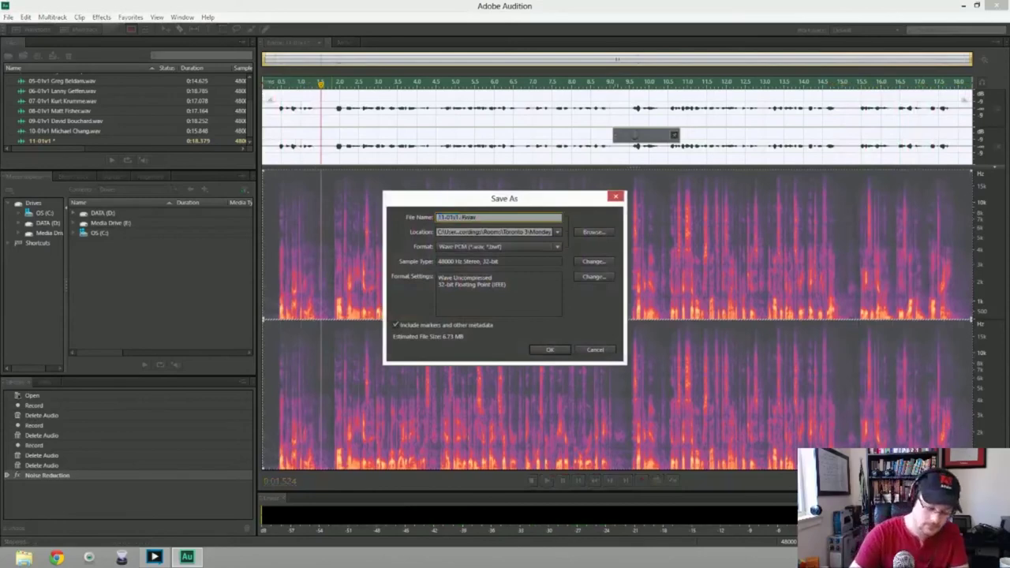
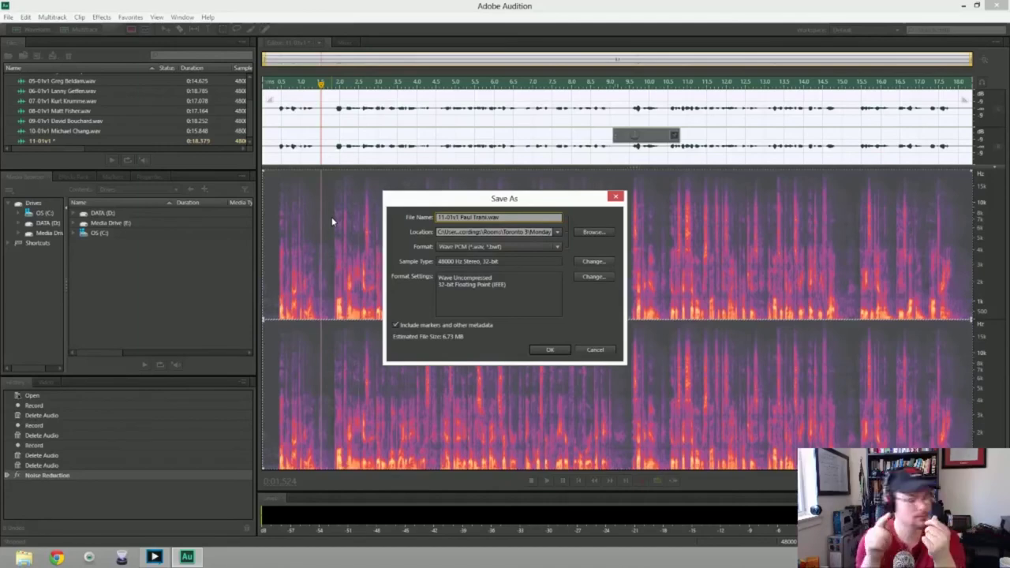
{"action": "key", "text": "Return"}
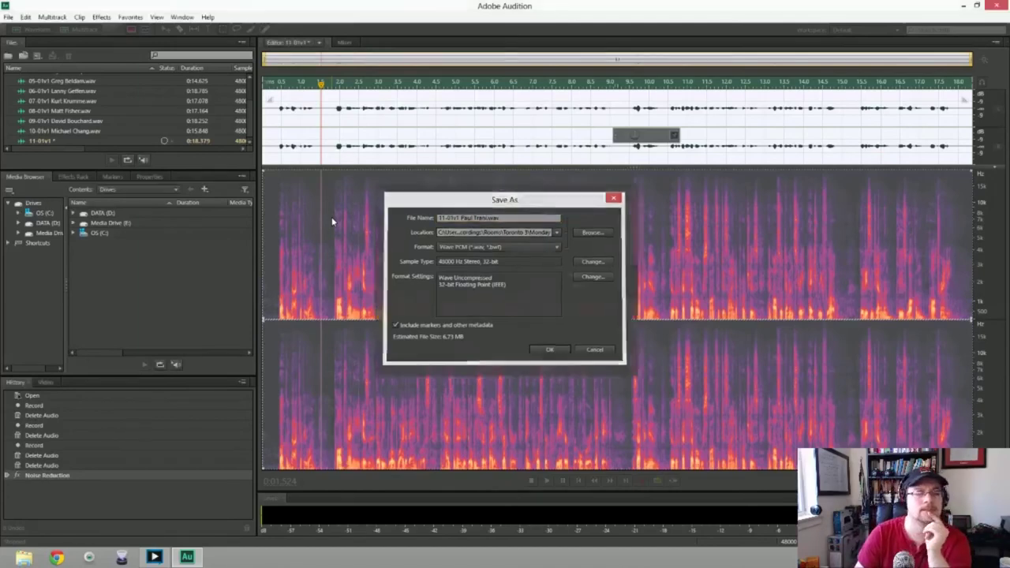